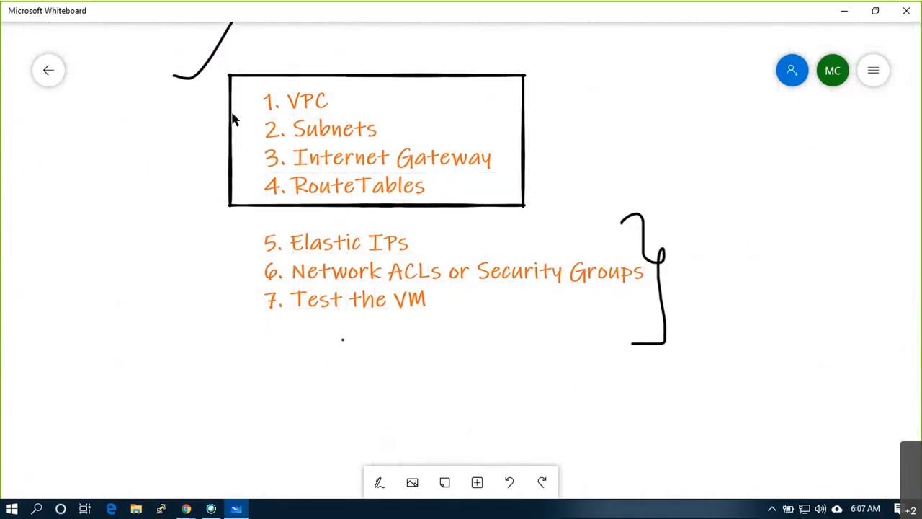
- Tick off list items 1–4 in pen, mark '5. Elastic IPs', and underline 'Security'
left_click(380, 482)
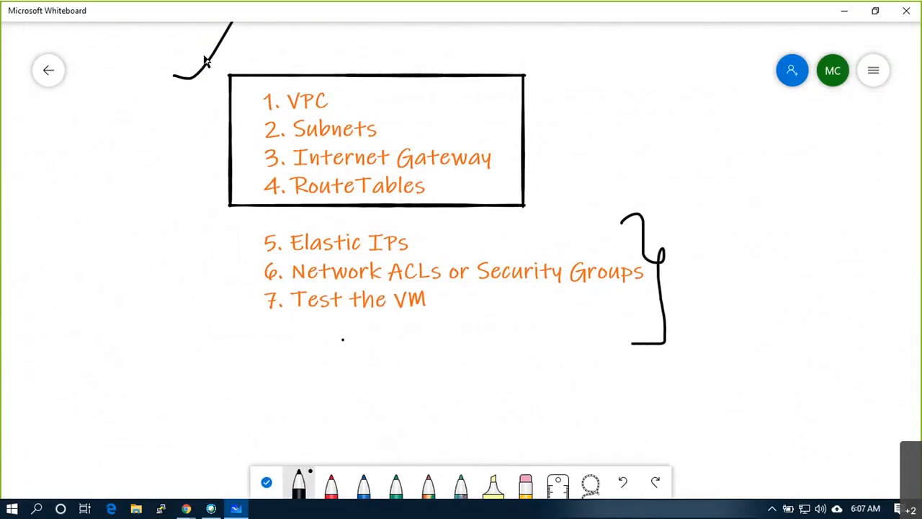
left_click_drag(216, 141, 231, 135)
left_click_drag(215, 196, 229, 193)
left_click_drag(226, 252, 238, 242)
left_click_drag(536, 287, 499, 288)
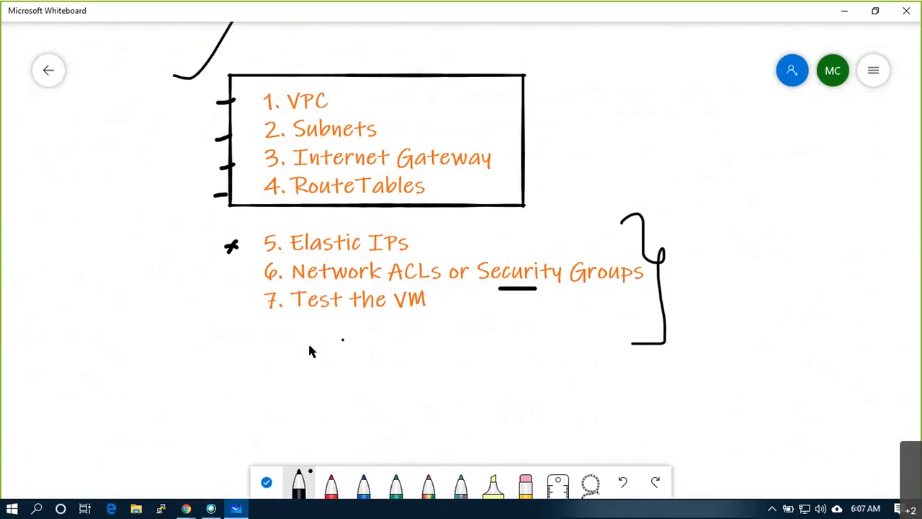
left_click(186, 509)
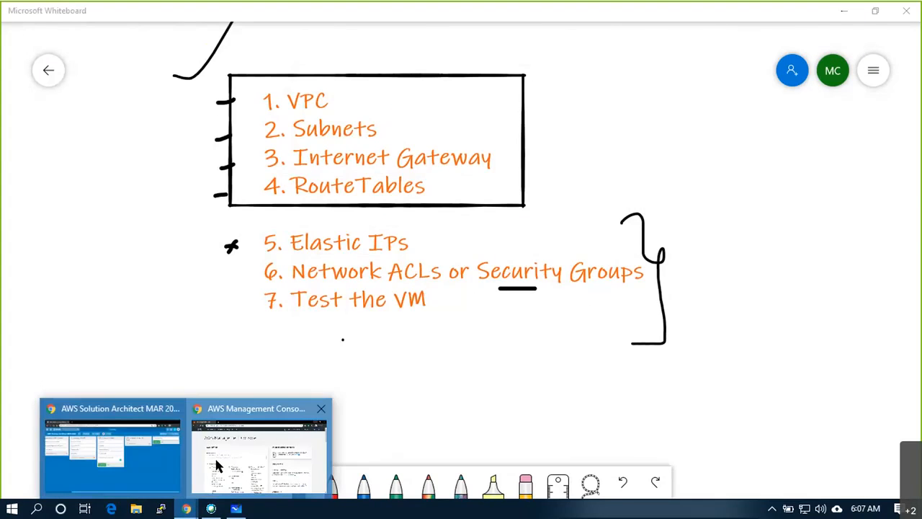
- Google 'aws security group' in a new tab and open the 'Security Groups for Your VPC' result
left_click(215, 464)
left_click(183, 12)
type("aws sec")
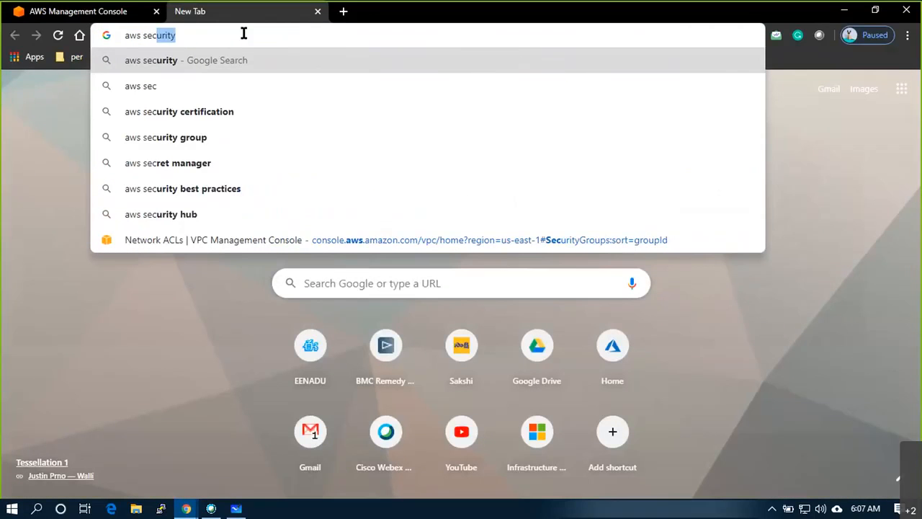
type("urity group")
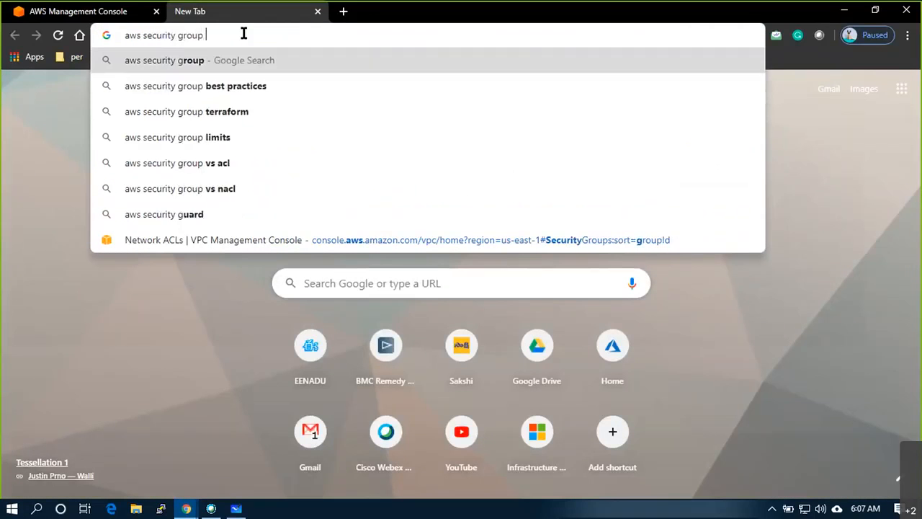
key("Return")
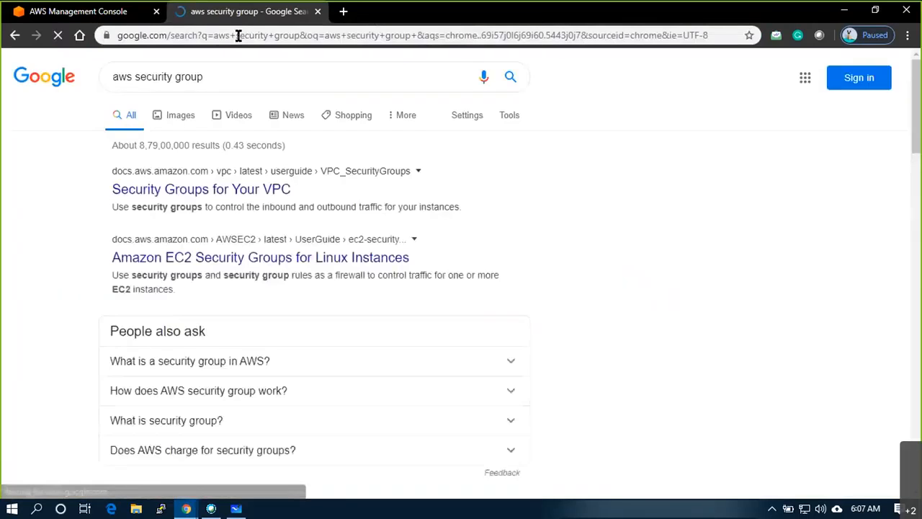
left_click(258, 212)
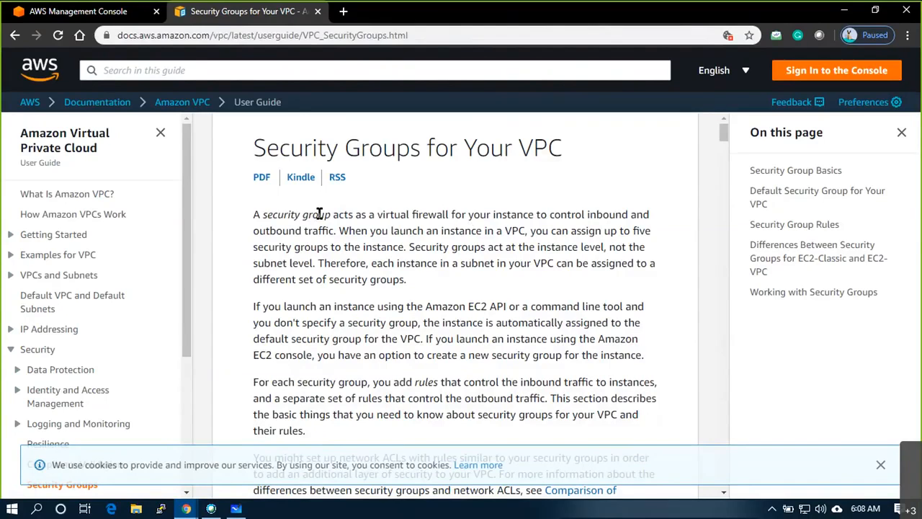
- Highlight the page's opening paragraph sentence by sentence, then the whole paragraph at once
left_click_drag(319, 214, 330, 230)
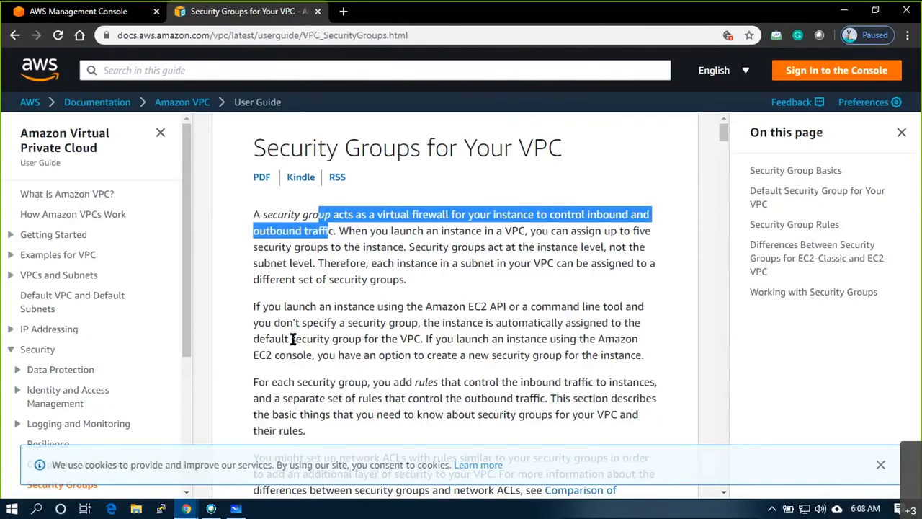
left_click_drag(355, 231, 518, 230)
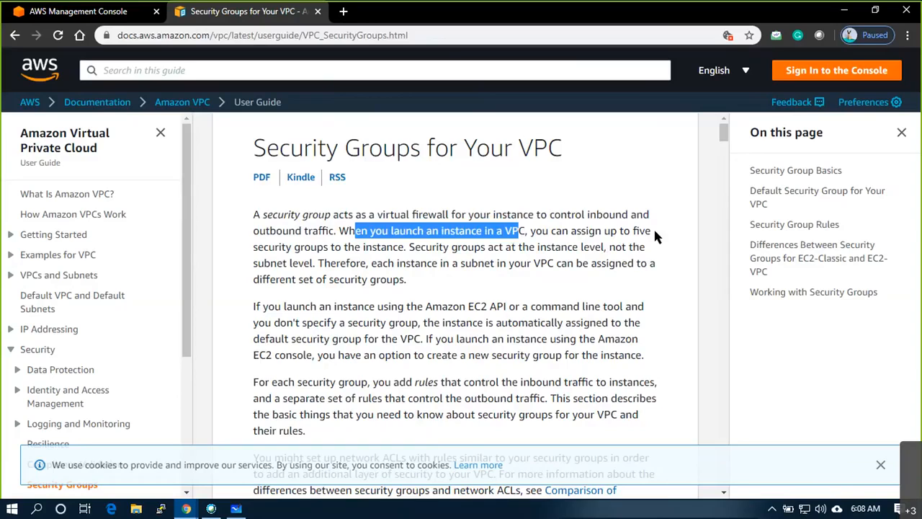
left_click_drag(270, 246, 331, 263)
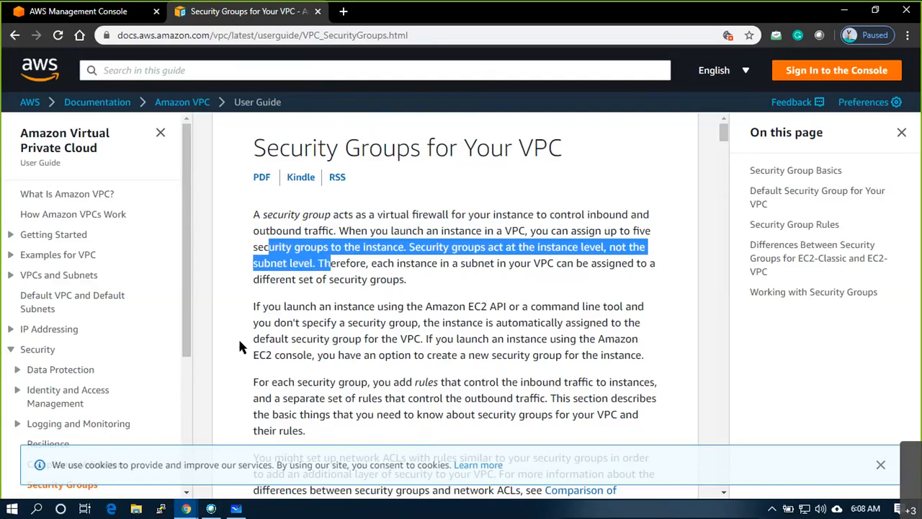
left_click(337, 263)
left_click_drag(319, 264, 649, 264)
left_click_drag(406, 281, 253, 214)
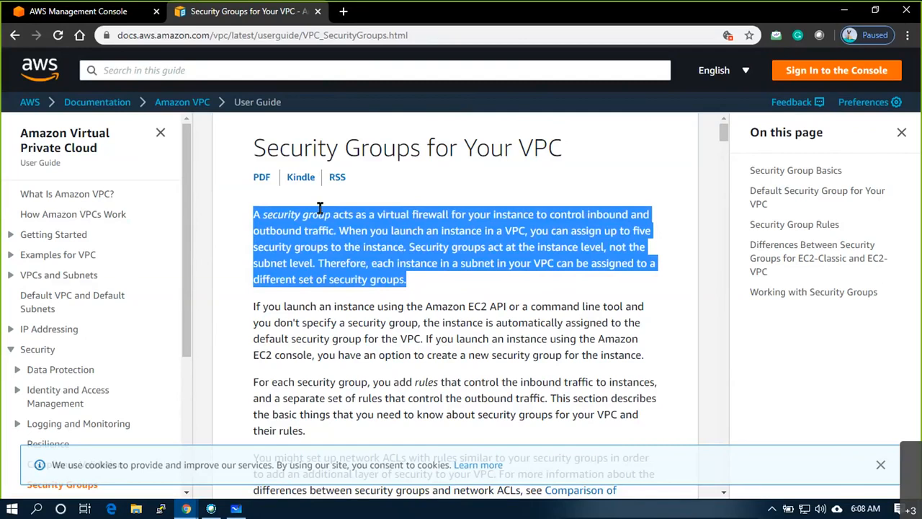
scroll(347, 268, "down", 1)
scroll(346, 268, "down", 1)
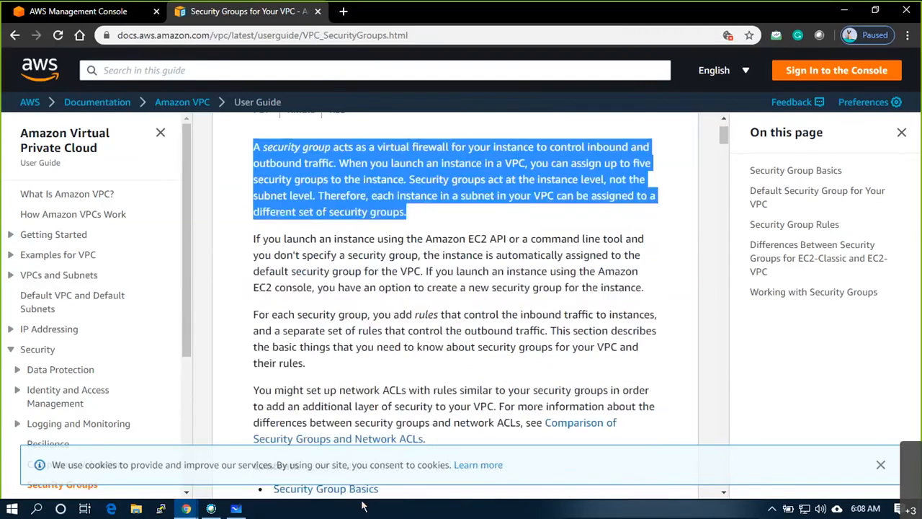
left_click(236, 510)
- Start a new blank whiteboard and draw a large outer rectangle with the black pen
left_click(50, 68)
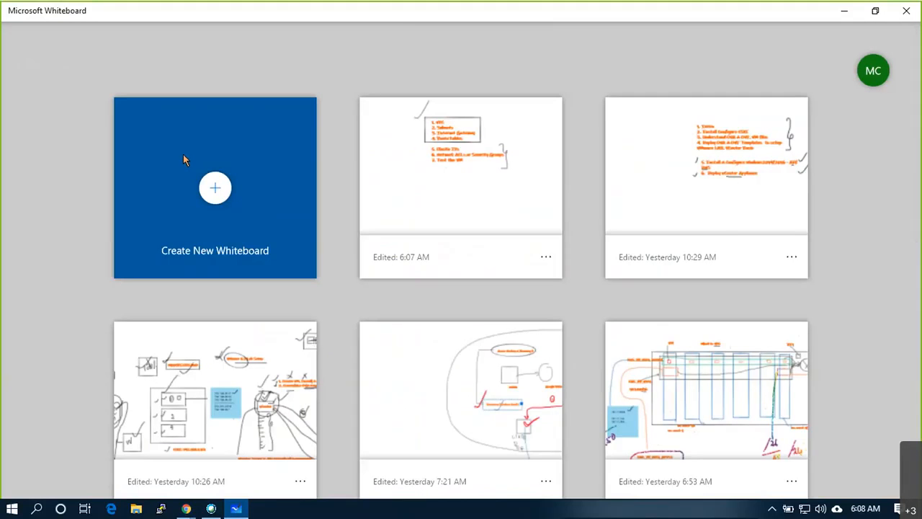
left_click(214, 187)
left_click(281, 188)
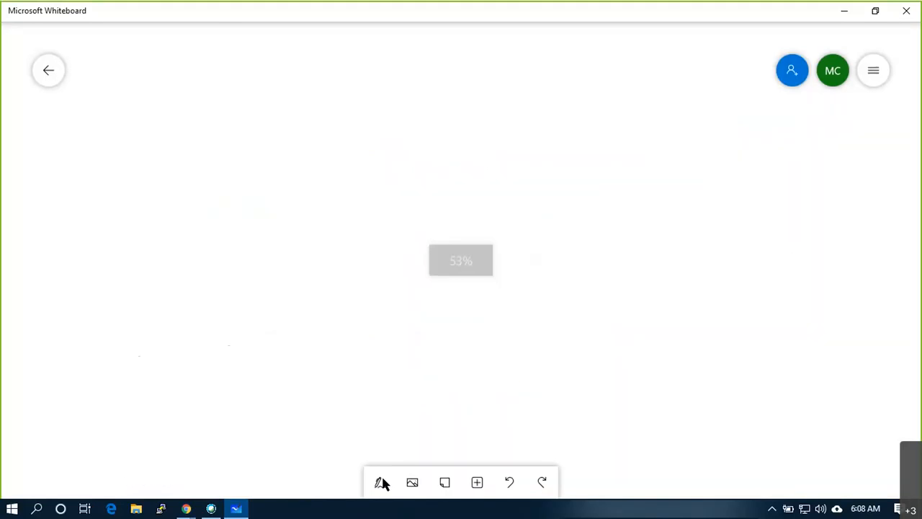
left_click(380, 483)
left_click(298, 487)
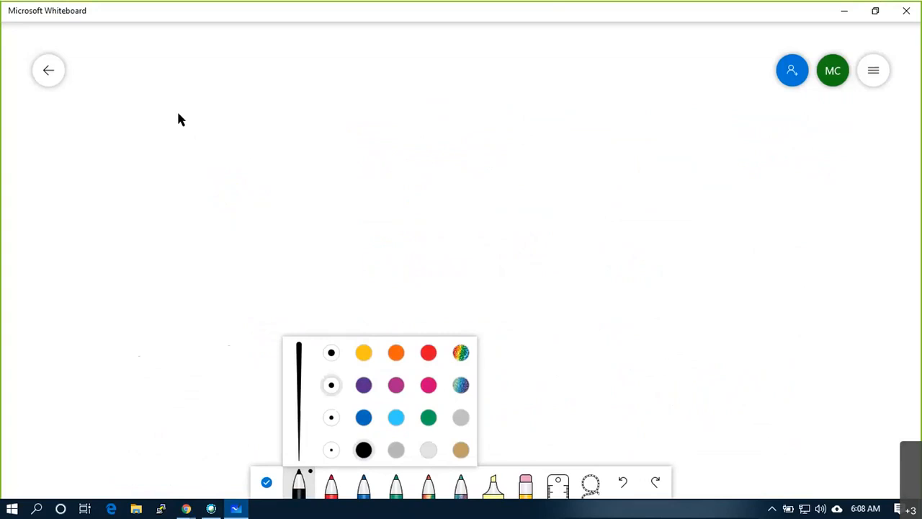
mouse_move(168, 66)
left_mouse_down()
mouse_move(187, 353)
mouse_move(585, 346)
mouse_move(589, 75)
mouse_move(172, 75)
left_mouse_up()
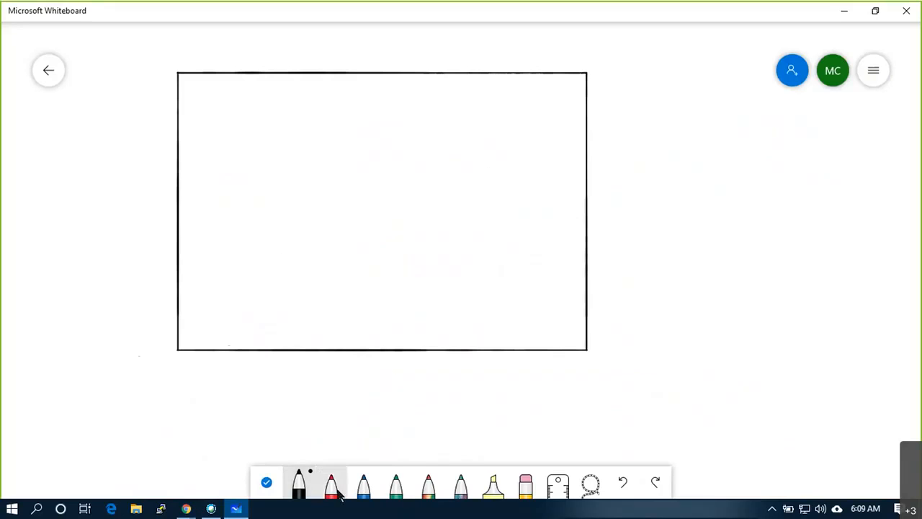
- Draw three tall narrow rectangles side by side inside the outer box
left_click(298, 486)
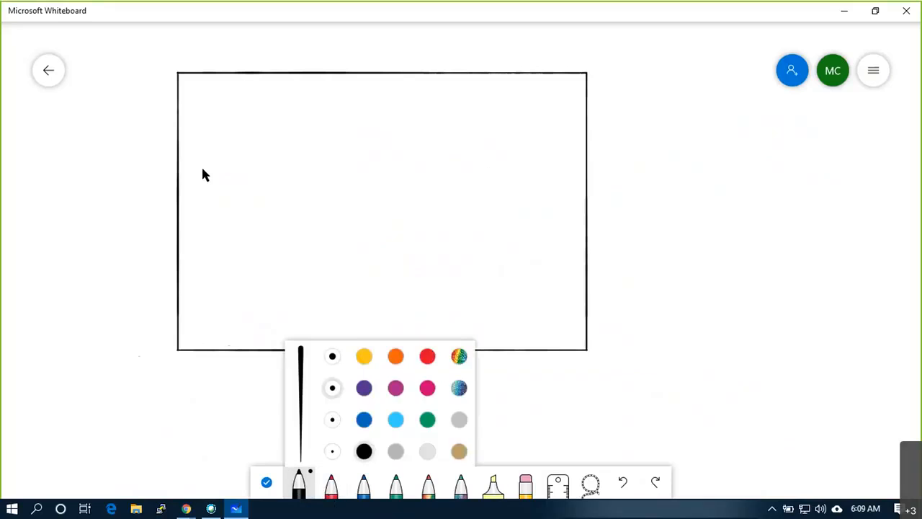
mouse_move(206, 112)
left_mouse_down()
mouse_move(209, 307)
mouse_move(246, 310)
mouse_move(298, 257)
mouse_move(296, 113)
mouse_move(208, 117)
left_mouse_up()
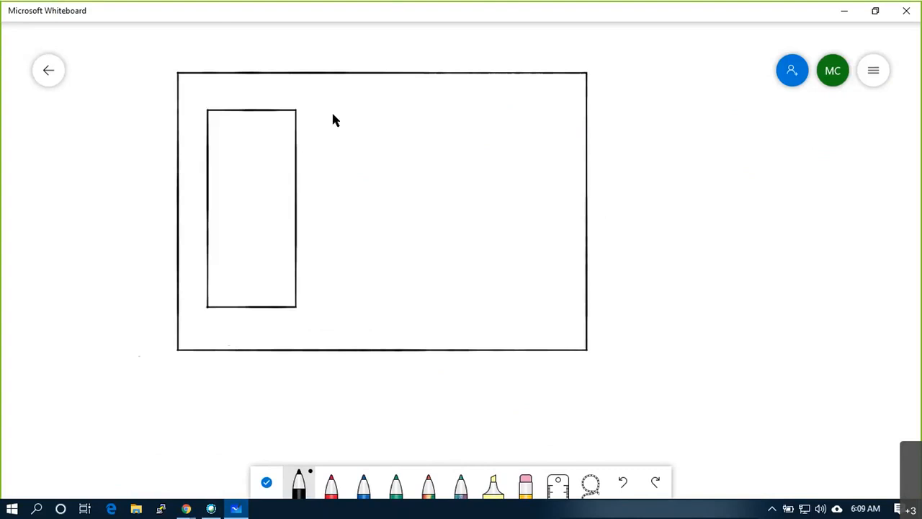
left_click_drag(328, 110, 322, 298)
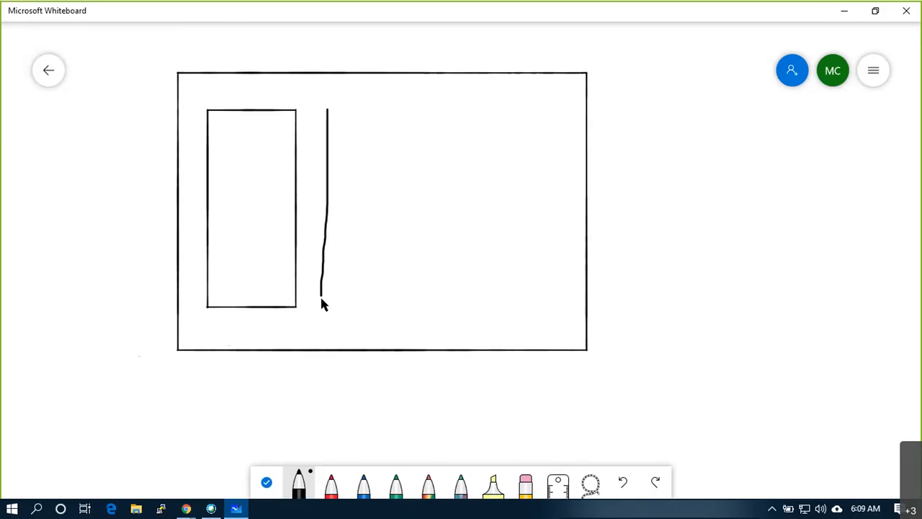
key("ctrl+z")
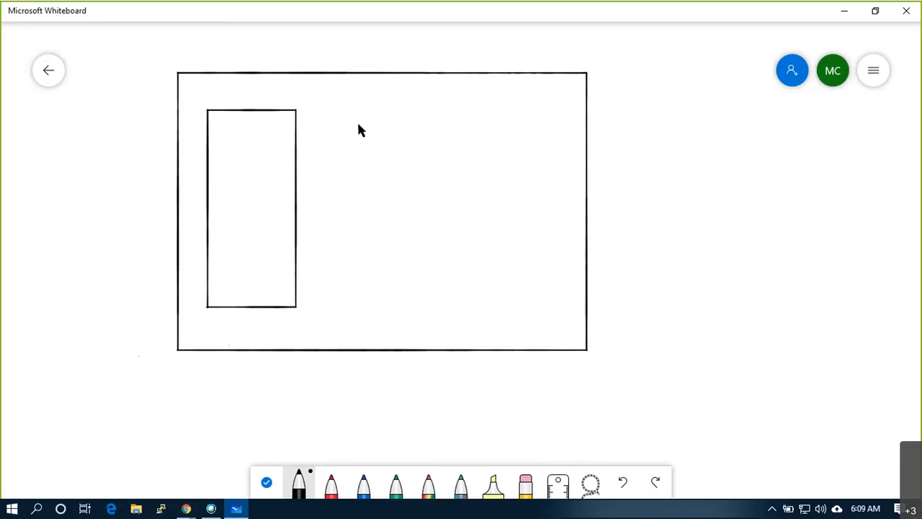
left_click_drag(364, 110, 364, 253)
mouse_move(391, 308)
left_mouse_down()
mouse_move(435, 278)
mouse_move(440, 150)
mouse_move(416, 117)
mouse_move(425, 113)
left_mouse_up()
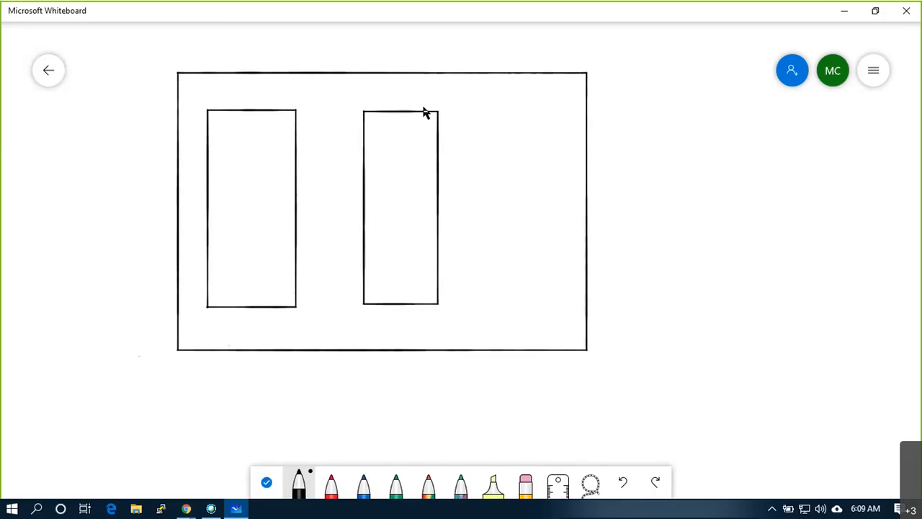
left_click_drag(492, 110, 493, 288)
mouse_move(526, 317)
left_mouse_down()
mouse_move(555, 309)
mouse_move(562, 130)
mouse_move(557, 116)
mouse_move(508, 110)
left_mouse_up()
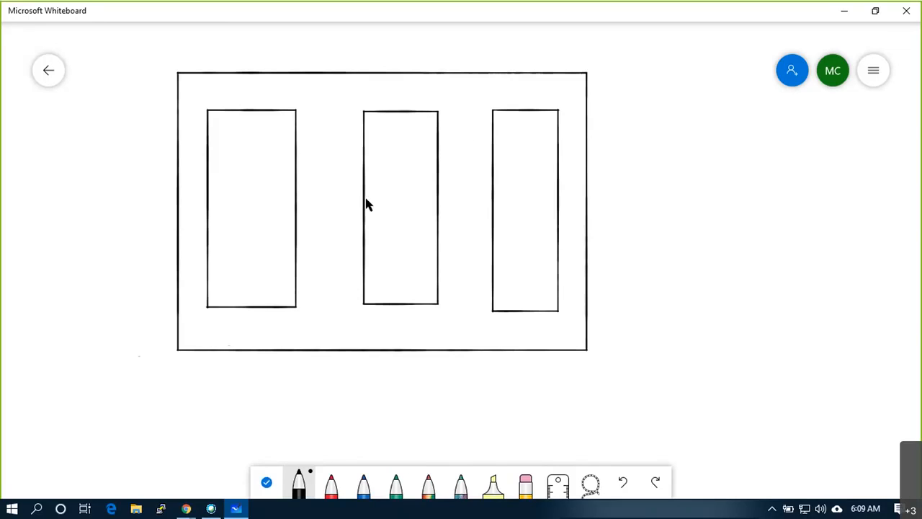
- Draw a red square in each tall rectangle, then start a black circle beside the box
left_click(331, 487)
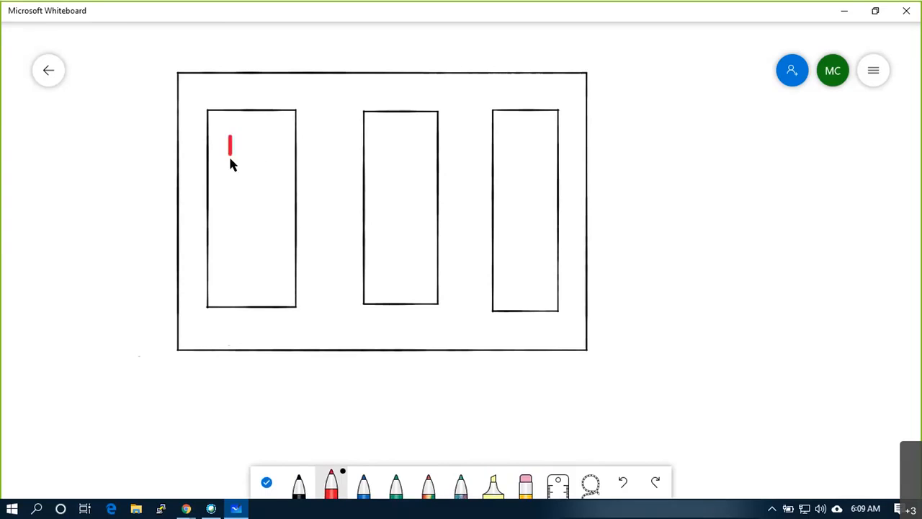
mouse_move(258, 170)
left_mouse_down()
mouse_move(261, 138)
mouse_move(229, 136)
left_mouse_up()
mouse_move(387, 143)
left_mouse_down()
mouse_move(420, 170)
mouse_move(422, 144)
mouse_move(391, 143)
left_mouse_up()
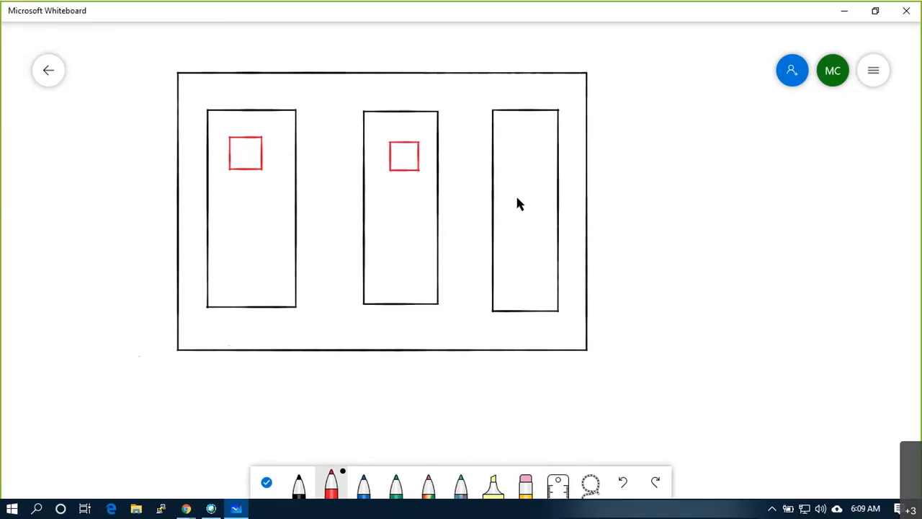
mouse_move(537, 224)
left_mouse_down()
mouse_move(544, 197)
mouse_move(517, 196)
left_mouse_up()
left_click(299, 483)
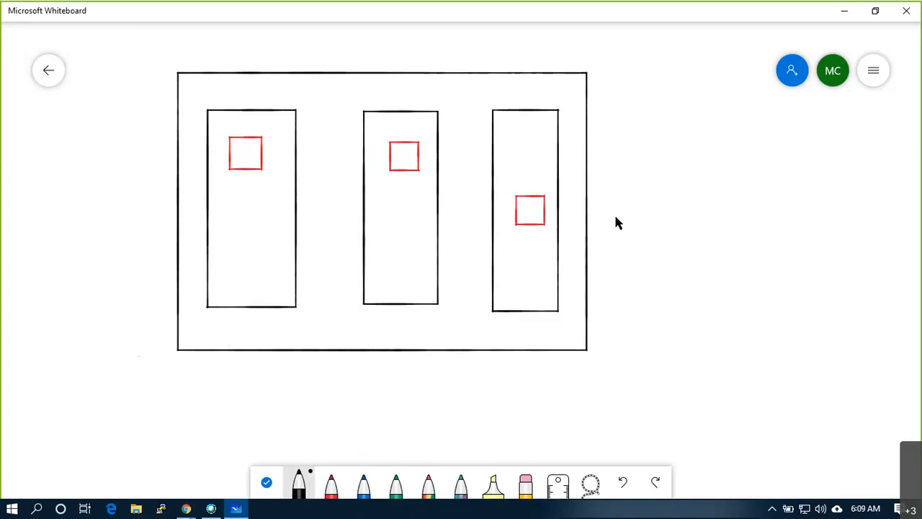
mouse_move(609, 85)
left_mouse_down()
mouse_move(579, 88)
mouse_move(581, 113)
mouse_move(608, 115)
mouse_move(632, 96)
mouse_move(611, 80)
mouse_move(599, 108)
mouse_move(611, 94)
mouse_move(616, 105)
left_mouse_up()
- Draw an incoming arrow to the IG circle and an RT box linked to IG
mouse_move(750, 214)
left_mouse_down()
mouse_move(737, 99)
mouse_move(625, 91)
mouse_move(634, 97)
left_mouse_up()
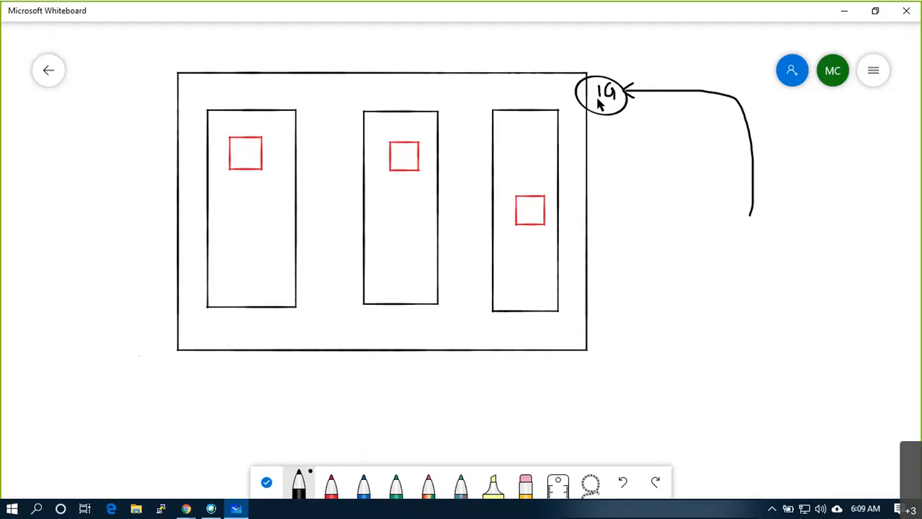
left_click_drag(579, 90, 550, 90)
mouse_move(453, 87)
left_mouse_down()
mouse_move(454, 74)
mouse_move(464, 89)
mouse_move(482, 74)
mouse_move(476, 90)
mouse_move(445, 92)
mouse_move(481, 93)
mouse_move(487, 69)
mouse_move(445, 67)
left_mouse_up()
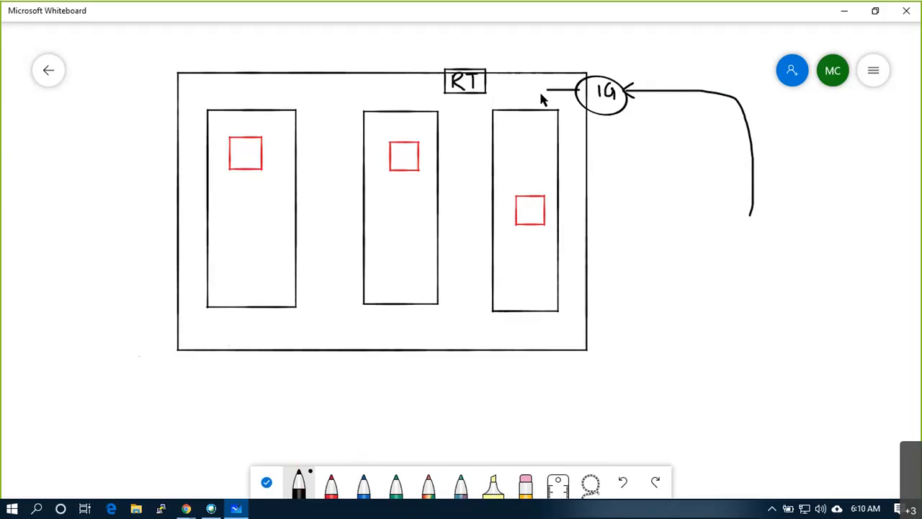
left_click_drag(555, 90, 368, 93)
- Draw arrows from RT down to each of the three tall rectangles
left_click_drag(307, 146, 296, 152)
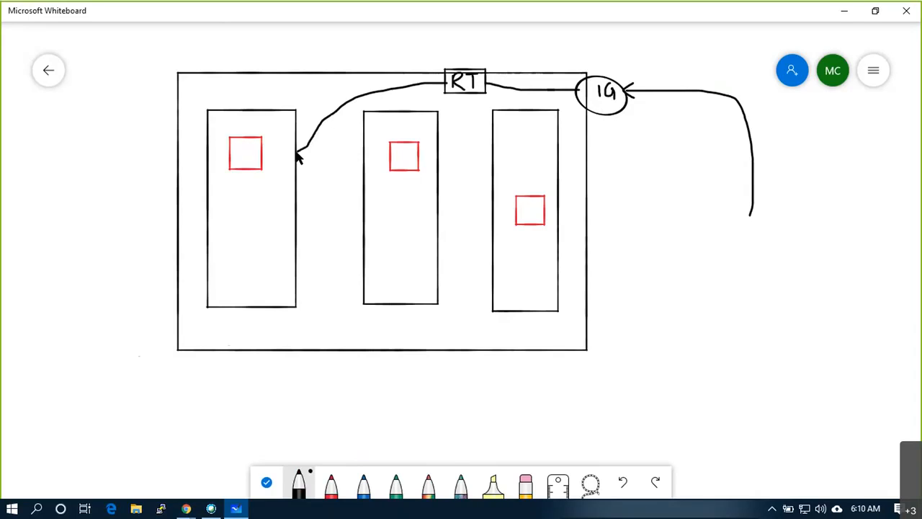
left_click_drag(465, 88, 438, 161)
left_click_drag(486, 93, 524, 117)
left_click_drag(442, 153, 447, 158)
mouse_move(461, 100)
left_mouse_down()
mouse_move(470, 100)
mouse_move(436, 88)
left_mouse_up()
left_click_drag(301, 143, 304, 155)
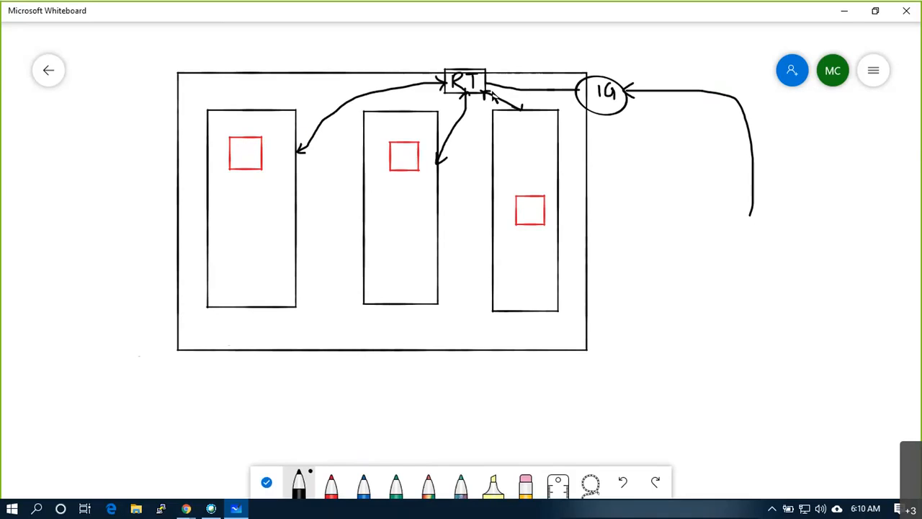
- Number the rectangles 1 and 3, write W in the first red square, and add an MSTSC box
left_click_drag(245, 320, 246, 328)
left_click_drag(525, 321, 525, 332)
left_click_drag(243, 146, 254, 145)
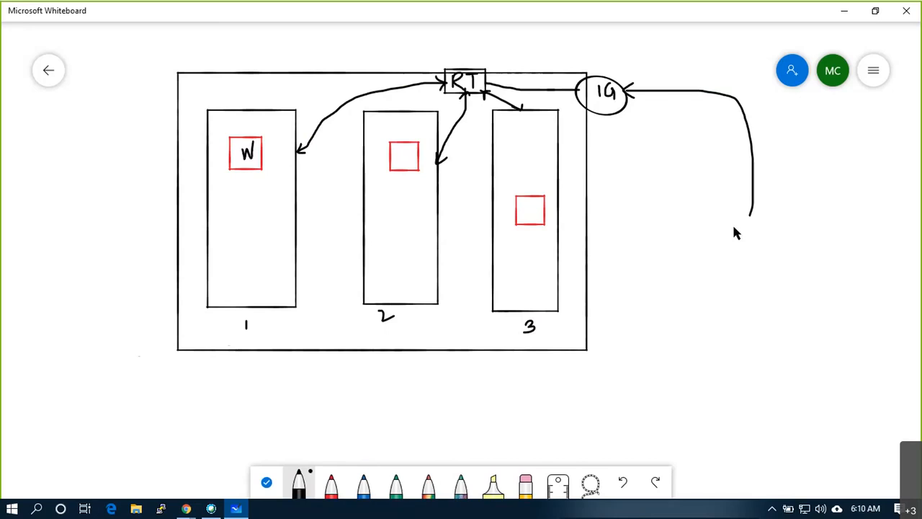
mouse_move(736, 268)
left_mouse_down()
mouse_move(736, 236)
mouse_move(766, 222)
left_mouse_up()
mouse_move(805, 261)
left_mouse_down()
mouse_move(762, 264)
mouse_move(762, 242)
mouse_move(761, 250)
mouse_move(776, 233)
left_mouse_up()
mouse_move(772, 233)
left_mouse_down()
mouse_move(771, 249)
mouse_move(802, 249)
left_mouse_up()
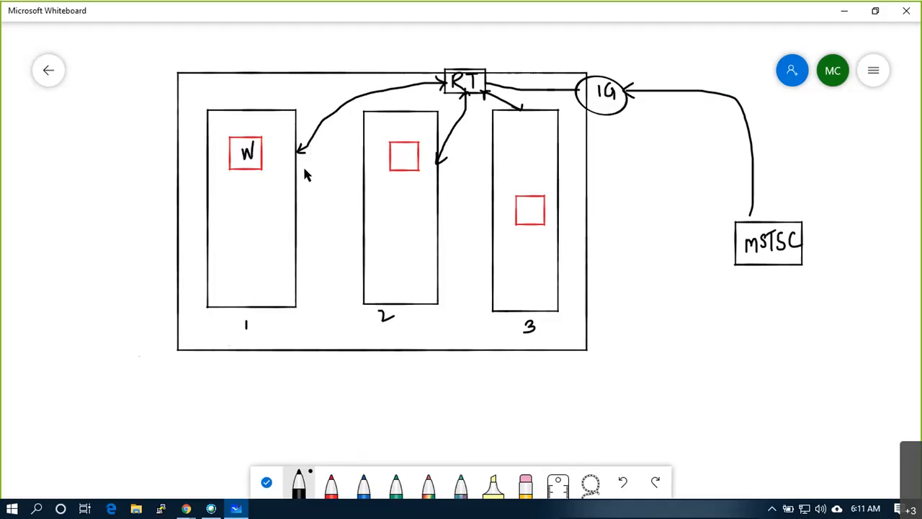
- Draw a blue box beside the W square and write SG inside it
left_click(334, 487)
left_click(363, 484)
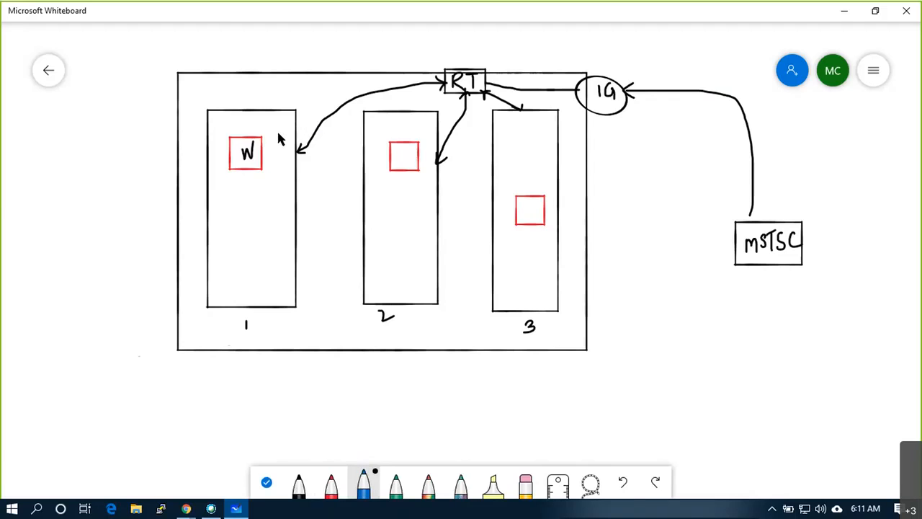
mouse_move(279, 184)
left_mouse_down()
mouse_move(313, 183)
mouse_move(318, 123)
mouse_move(279, 131)
left_mouse_up()
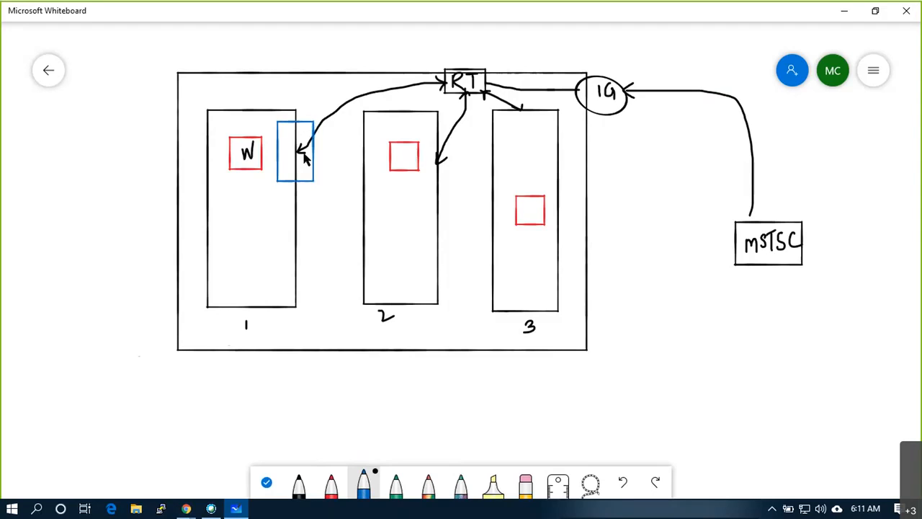
mouse_move(303, 130)
left_mouse_down()
mouse_move(292, 134)
mouse_move(300, 151)
mouse_move(289, 153)
mouse_move(304, 169)
left_mouse_up()
- In black, draw an arrow from SG to W and an arrowhead into MSTSC
left_click(299, 487)
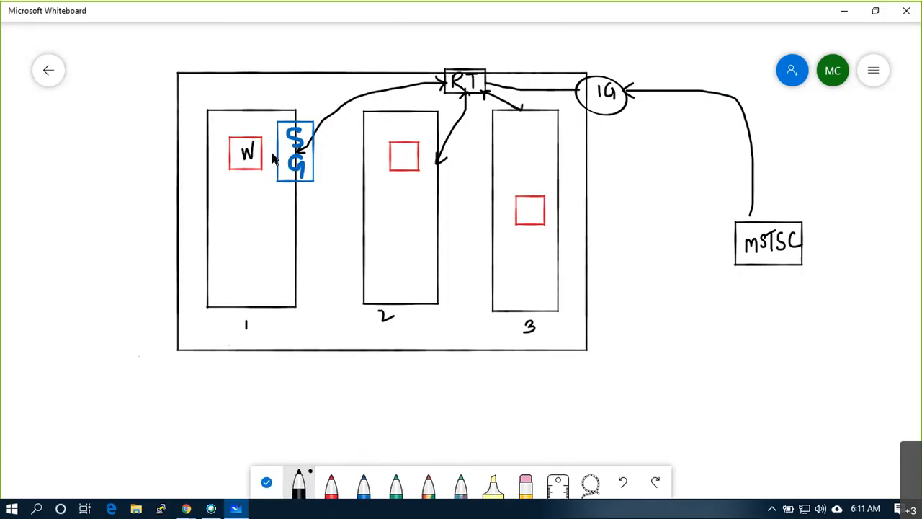
mouse_move(280, 153)
left_mouse_down()
mouse_move(262, 153)
mouse_move(271, 159)
left_mouse_up()
left_click_drag(748, 209, 749, 220)
left_click(589, 20)
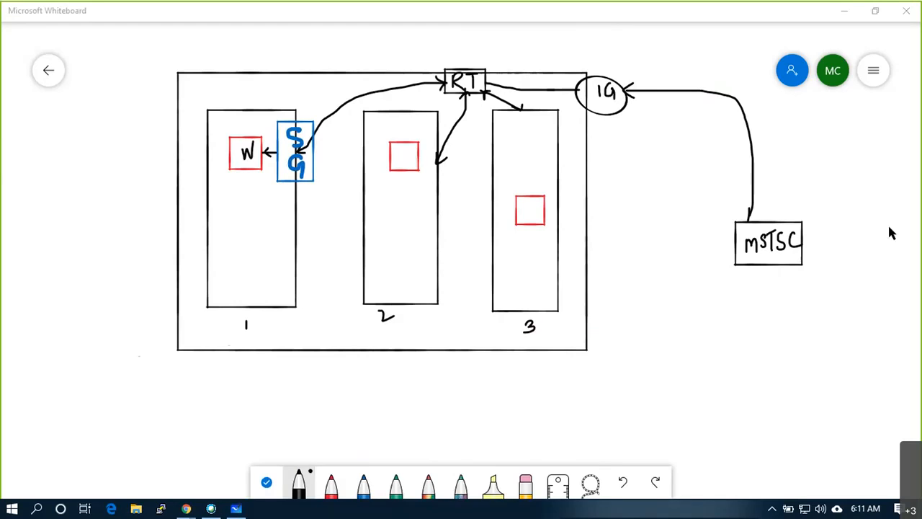
left_click(764, 207)
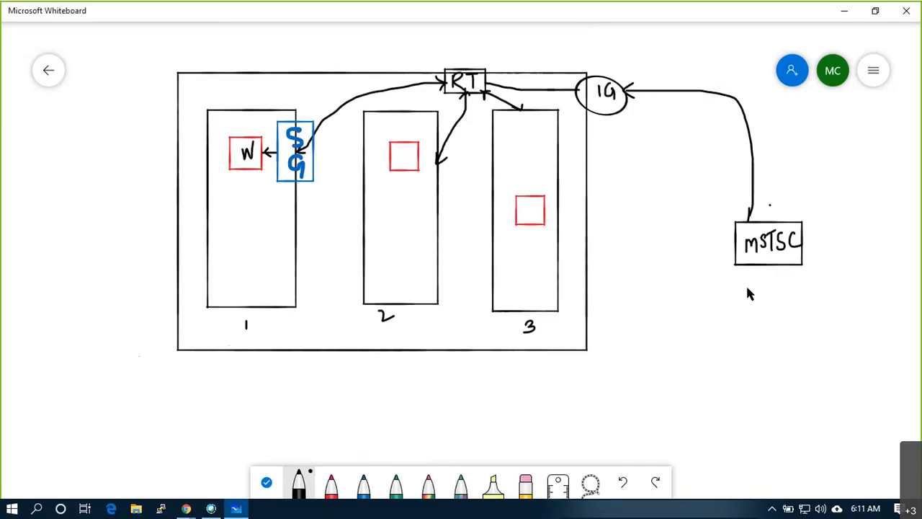
- Write ports 3389 and 22 under MSTSC and note '3389 ok' on the curve into SG
left_click_drag(746, 287, 748, 297)
left_click_drag(777, 289, 767, 326)
left_click_drag(314, 135, 320, 143)
mouse_move(318, 143)
left_mouse_down()
mouse_move(319, 152)
mouse_move(344, 152)
mouse_move(345, 134)
mouse_move(358, 136)
left_mouse_up()
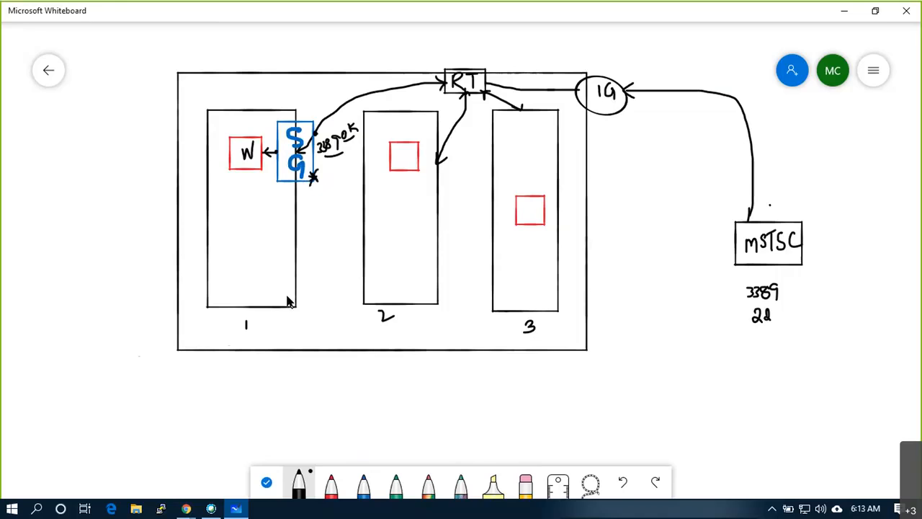
- Search Google Images for 'security check' and open the isometric airport security illustration
left_click(187, 509)
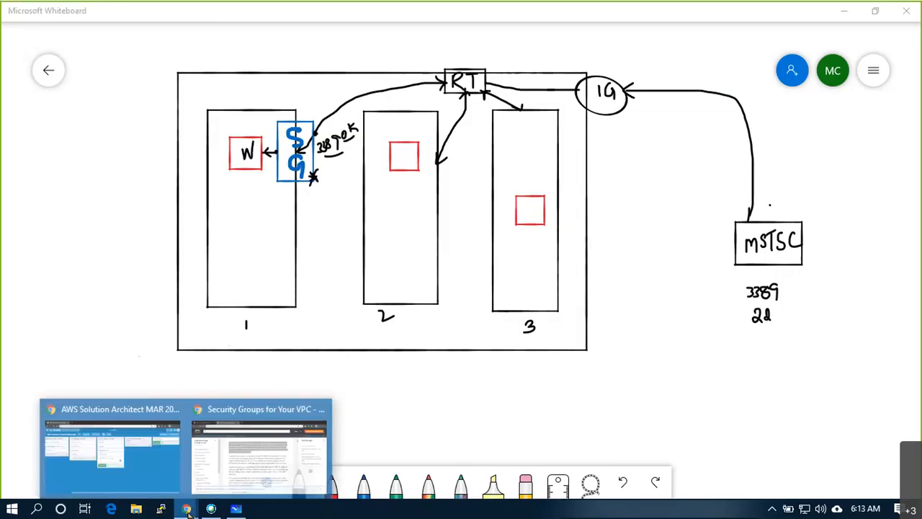
left_click(254, 459)
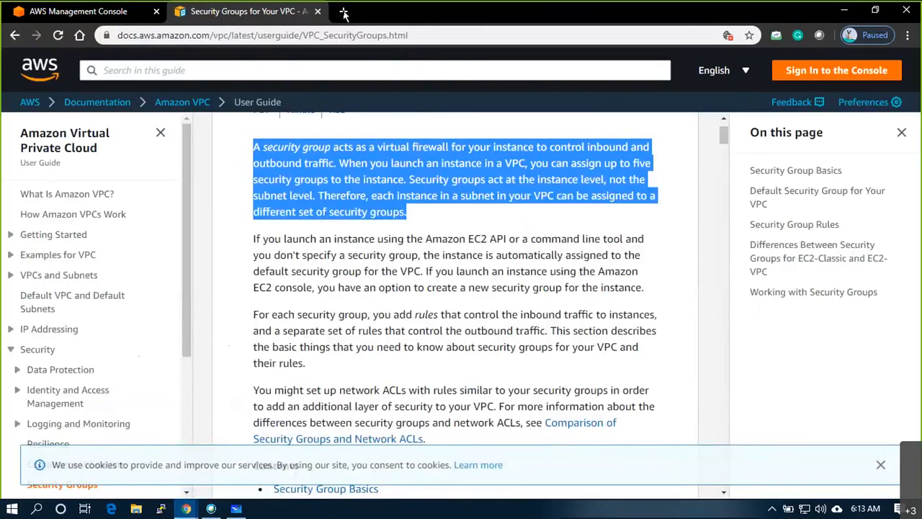
left_click(345, 13)
type("securty")
type(" check")
key("Return")
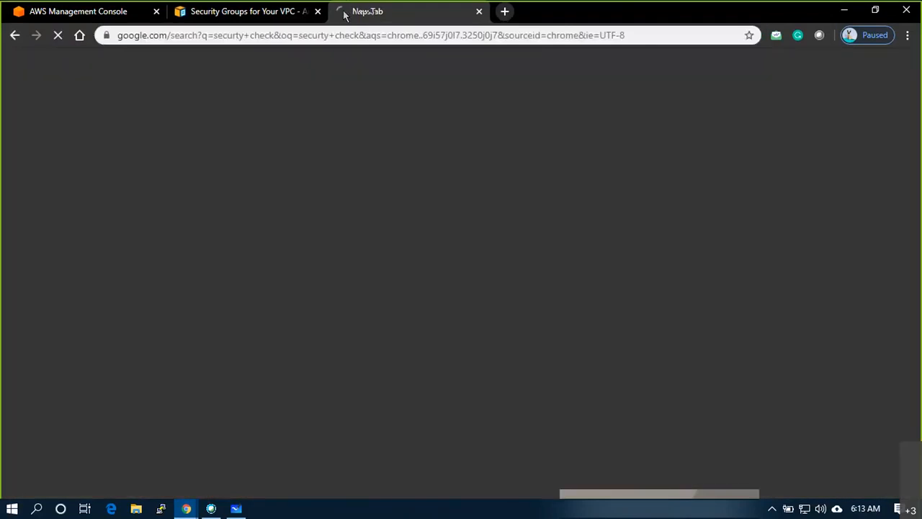
left_click(189, 137)
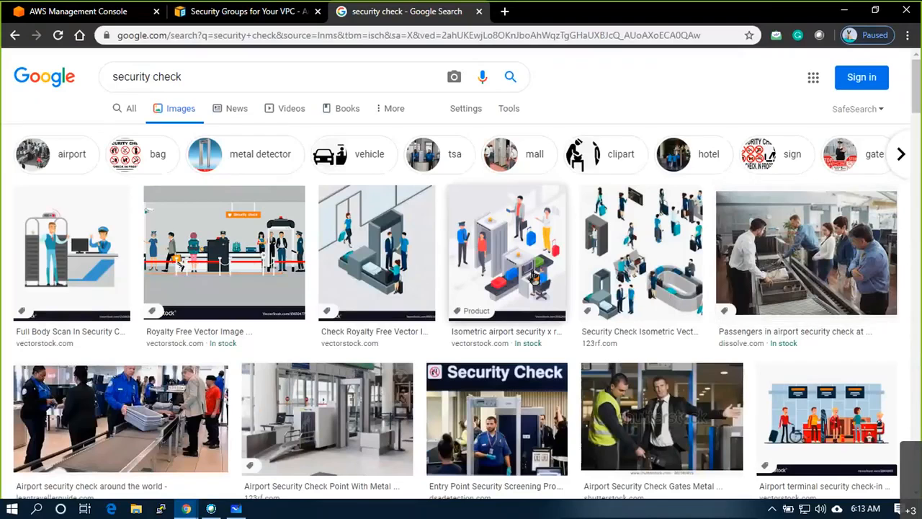
left_click(513, 268)
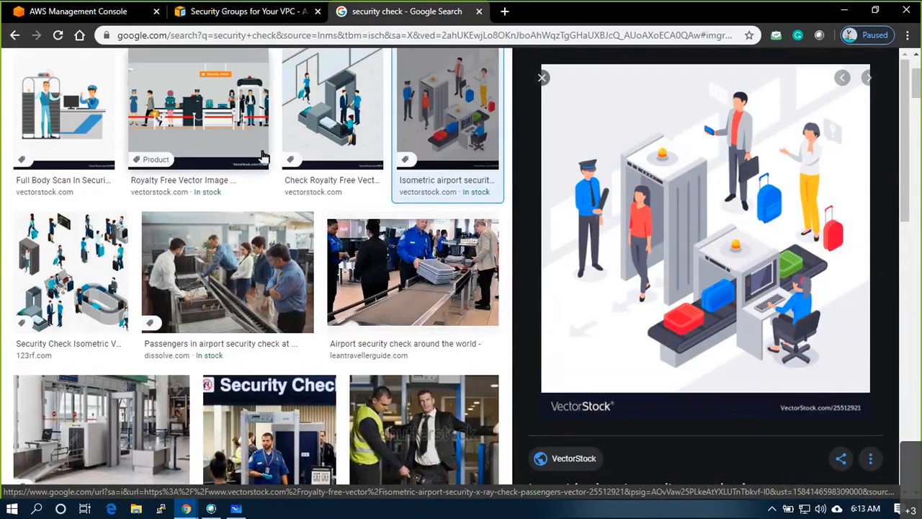
scroll(395, 292, "up", 2)
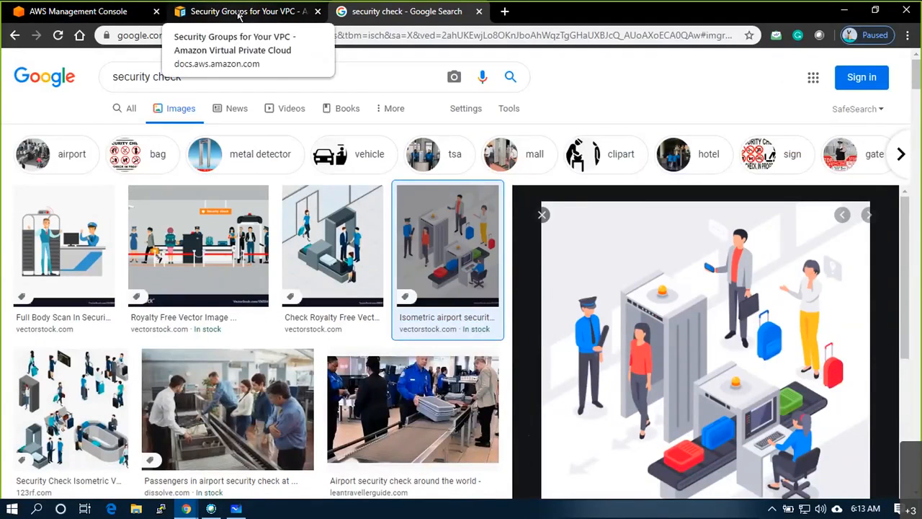
- Draw a line from SG down to a new box labelled 'List of Ports', with a small tick inside
key("alt+Tab")
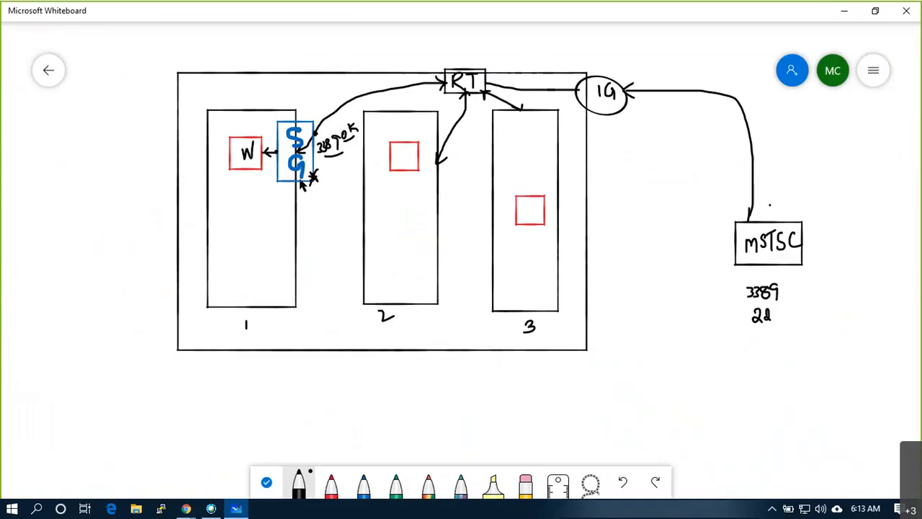
mouse_move(296, 182)
left_mouse_down()
mouse_move(296, 353)
mouse_move(278, 376)
mouse_move(336, 379)
mouse_move(336, 414)
mouse_move(264, 424)
mouse_move(262, 377)
left_mouse_up()
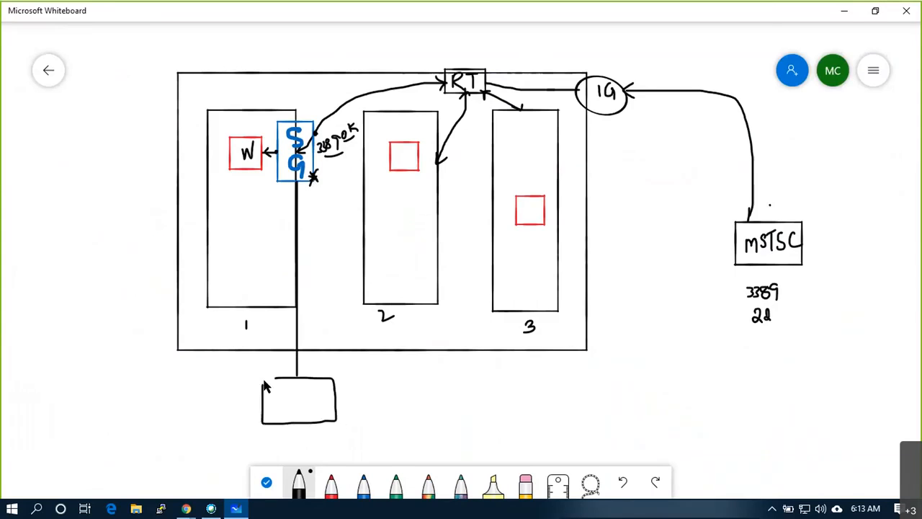
right_click(281, 394)
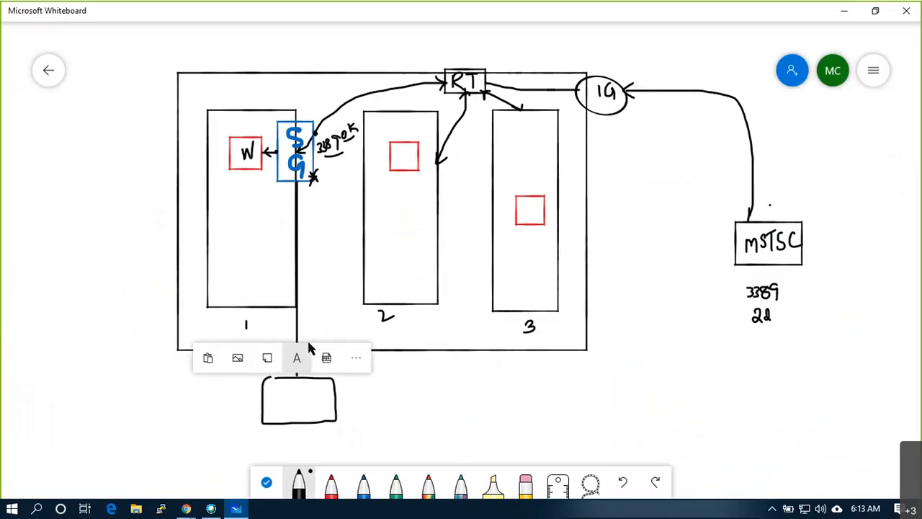
left_click(300, 356)
type("List of")
type("Ports")
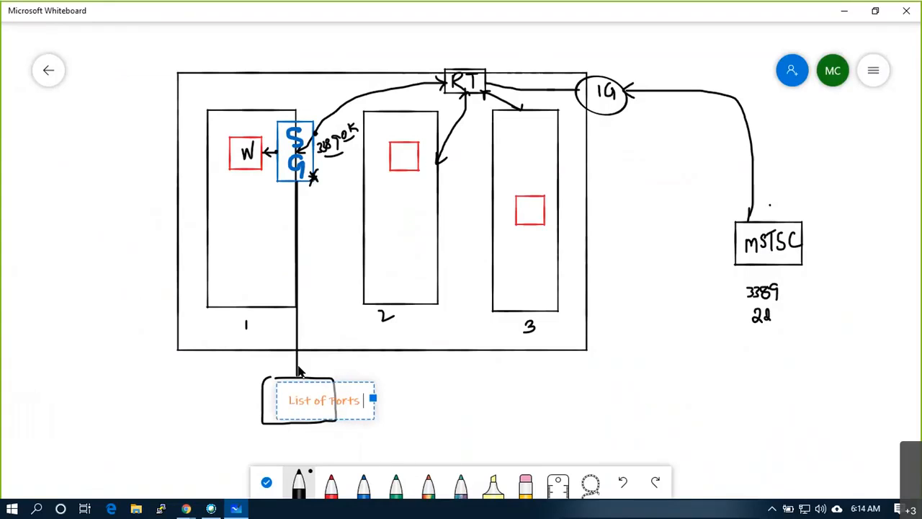
left_click(437, 423)
left_click_drag(260, 401, 281, 392)
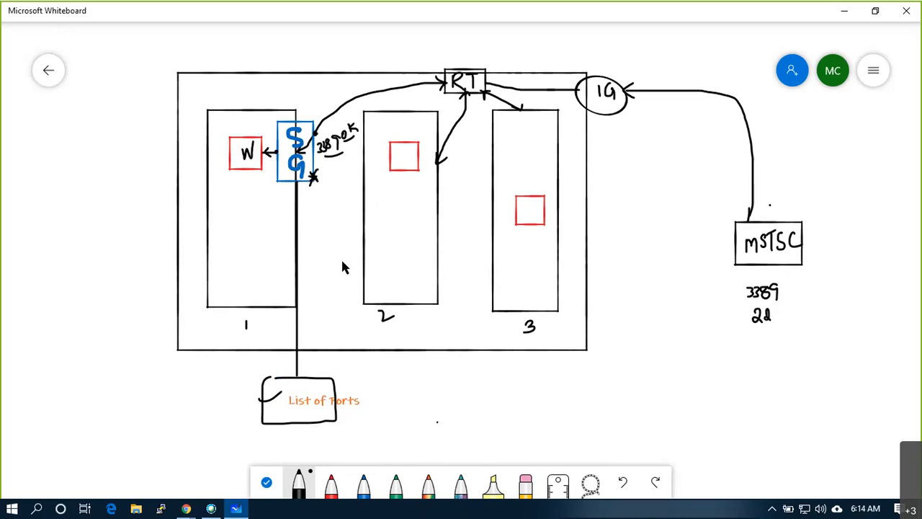
left_click(47, 70)
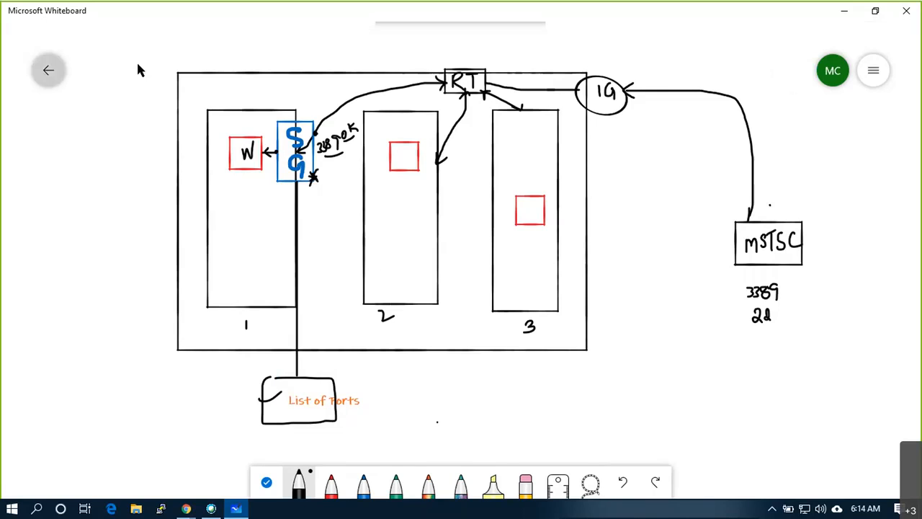
scroll(733, 334, "down", 3)
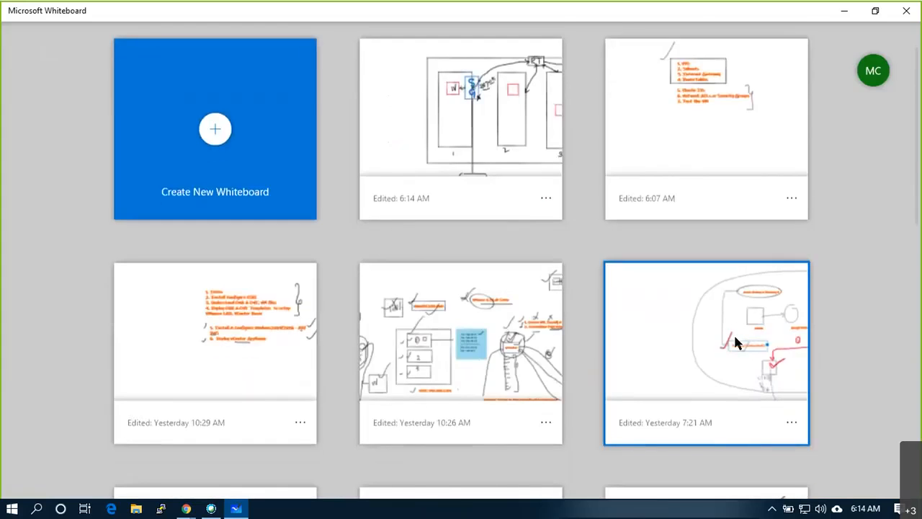
scroll(736, 339, "down", 3)
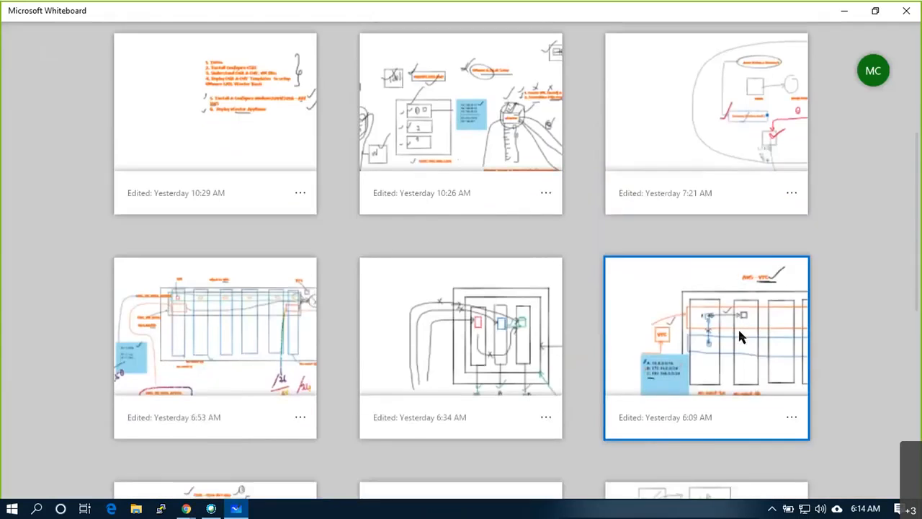
scroll(738, 328, "down", 1)
left_click(441, 277)
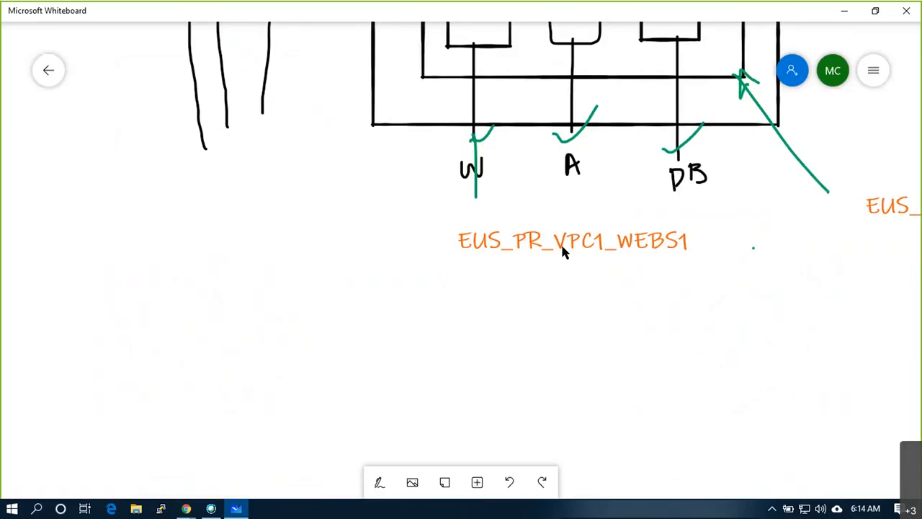
scroll(562, 251, "down", 5)
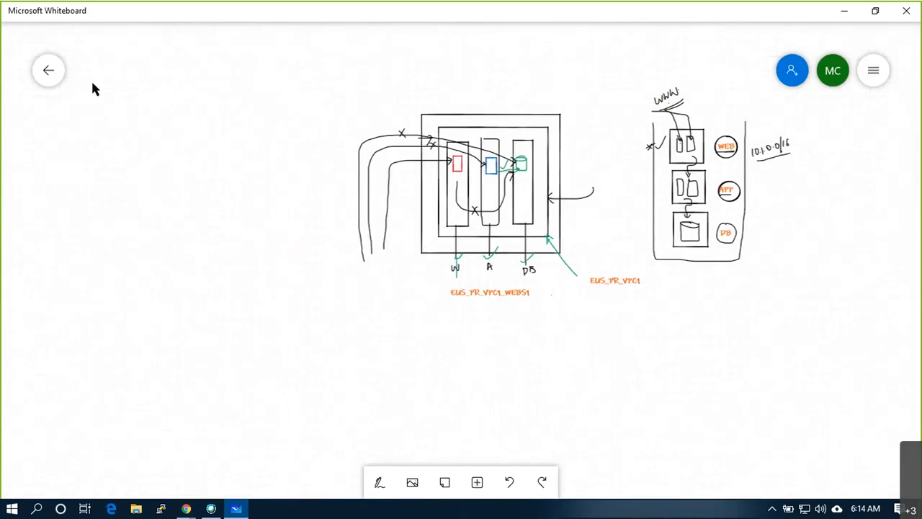
left_click(60, 84)
left_click(209, 338)
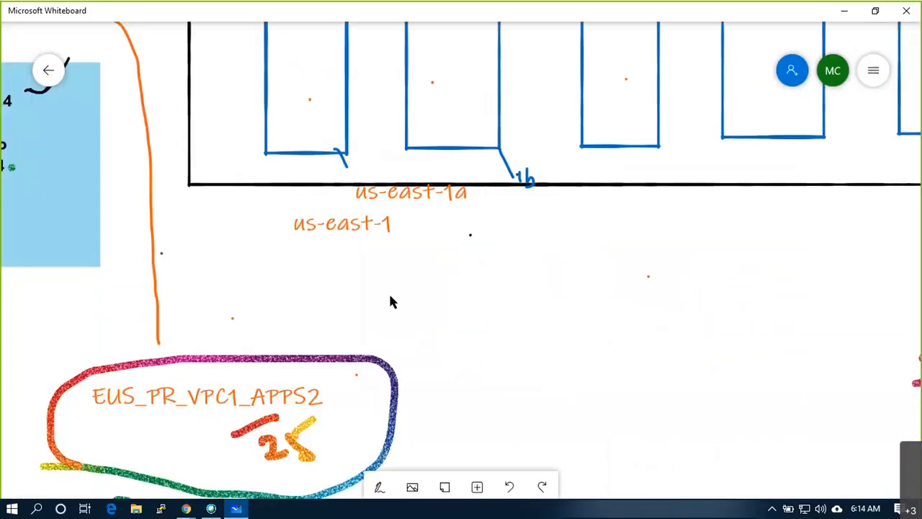
scroll(389, 291, "down", 10)
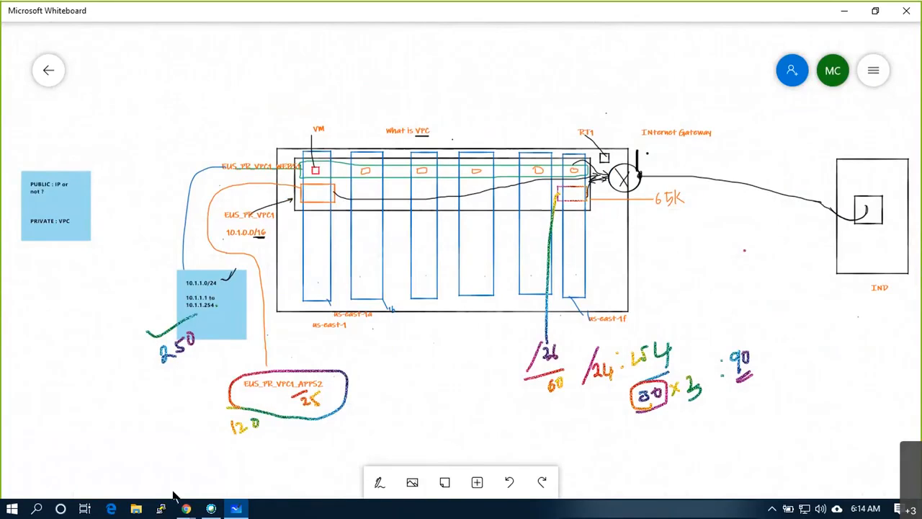
left_click(244, 511)
left_click(239, 509)
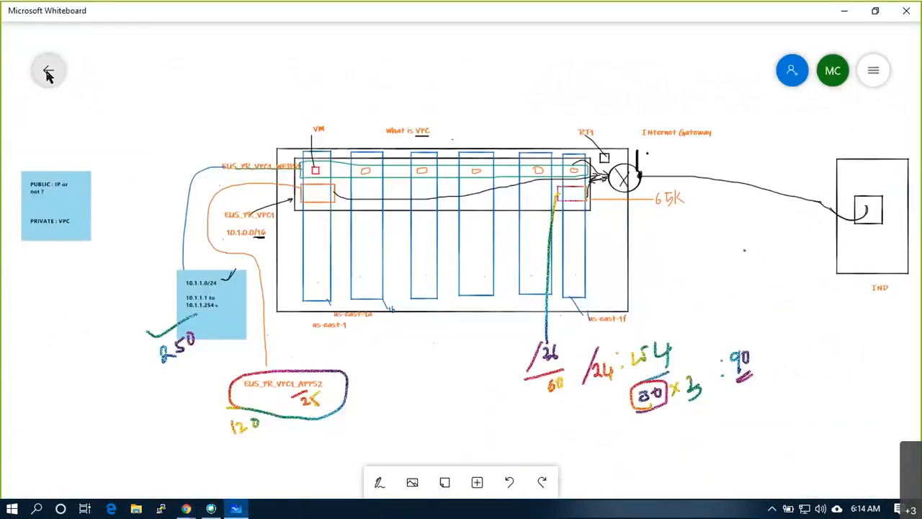
left_click(48, 75)
scroll(397, 179, "up", 3)
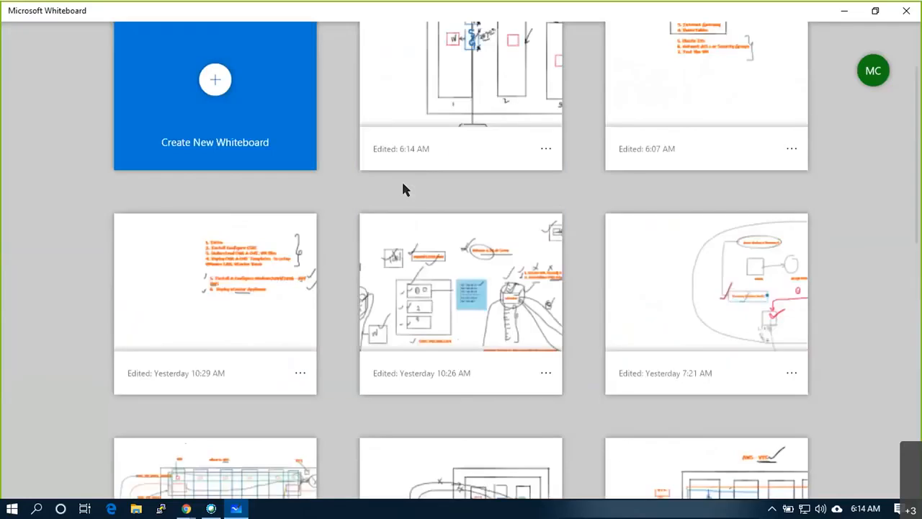
left_click(470, 157)
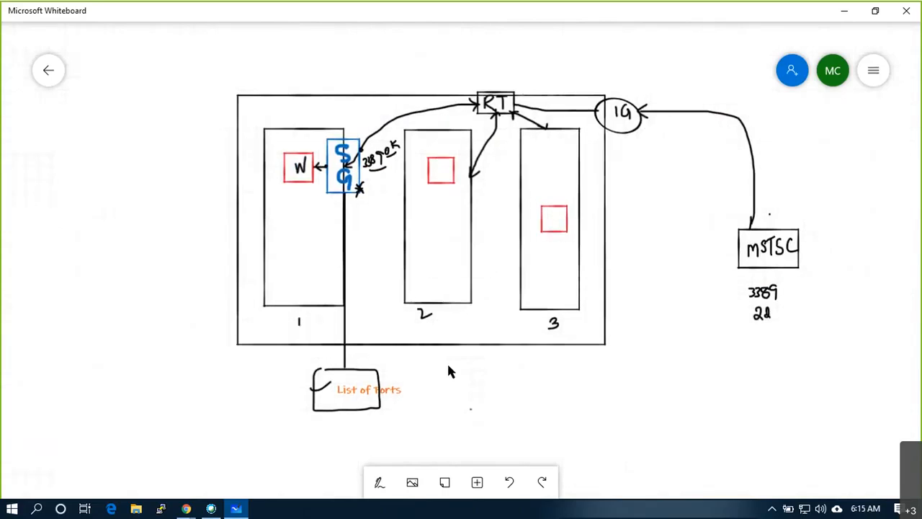
- With the whiteboard pen, write VPC on the outer rectangle and tick IG, RT and SG
left_click(380, 483)
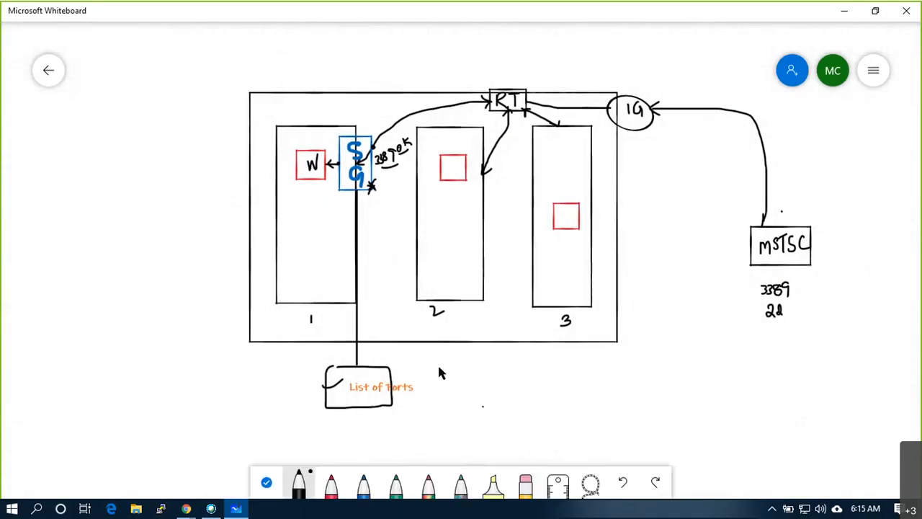
mouse_move(449, 348)
left_mouse_down()
mouse_move(454, 369)
mouse_move(465, 364)
left_mouse_up()
left_click_drag(636, 92, 668, 72)
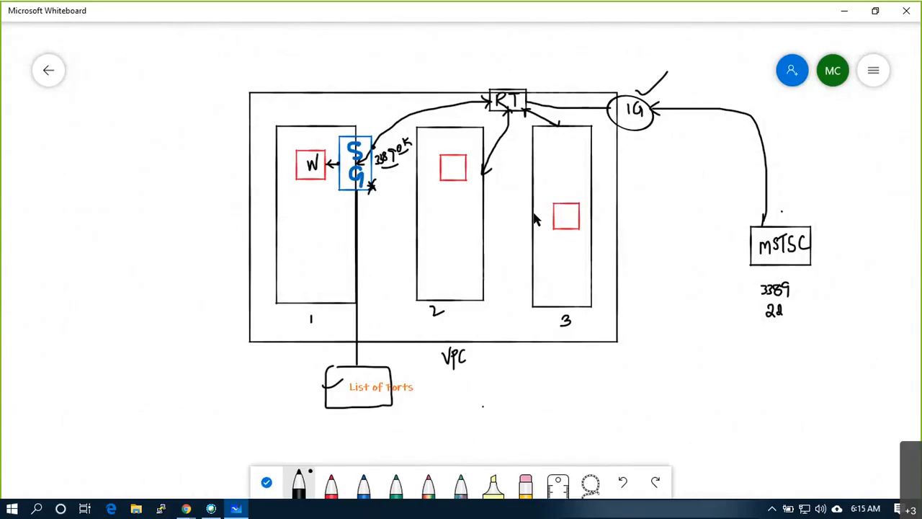
mouse_move(502, 73)
left_mouse_down()
mouse_move(514, 75)
mouse_move(545, 49)
left_mouse_up()
left_click_drag(350, 128, 380, 99)
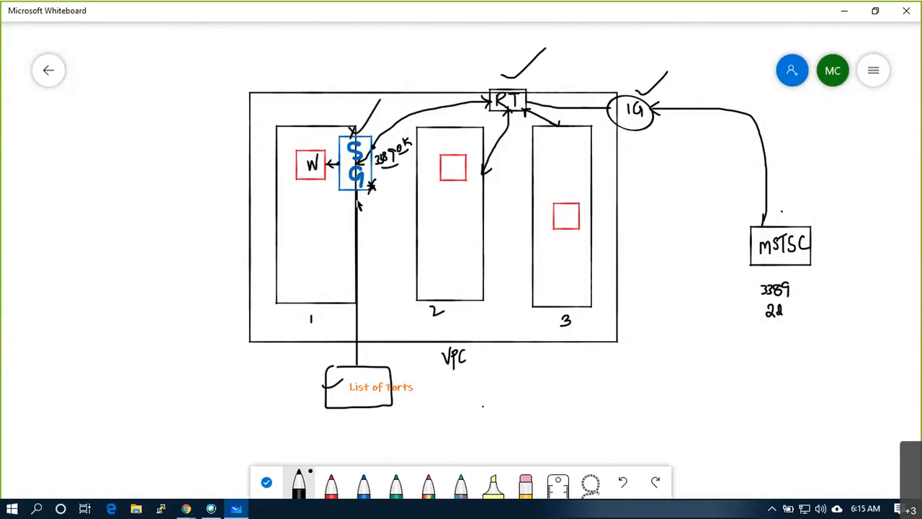
- Switch through the Chrome windows to reach the AWS Management Console tab
left_click(185, 509)
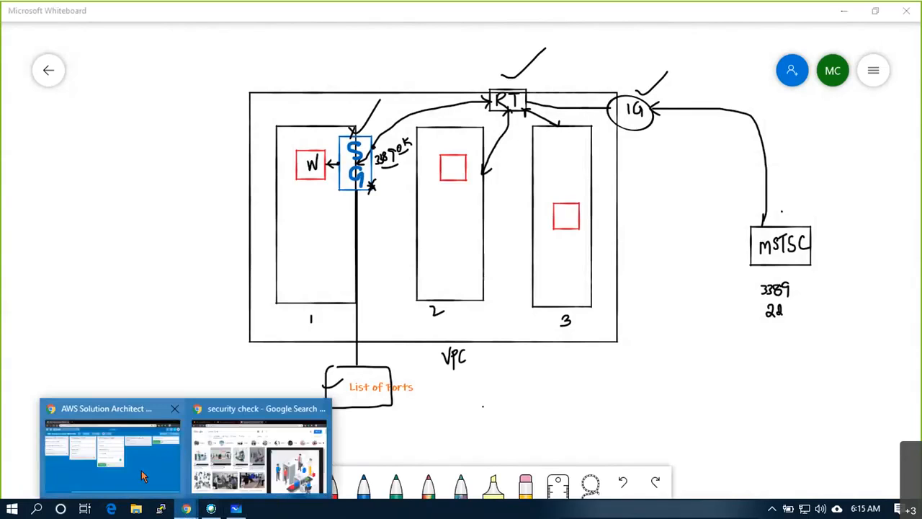
left_click(142, 476)
left_click(186, 509)
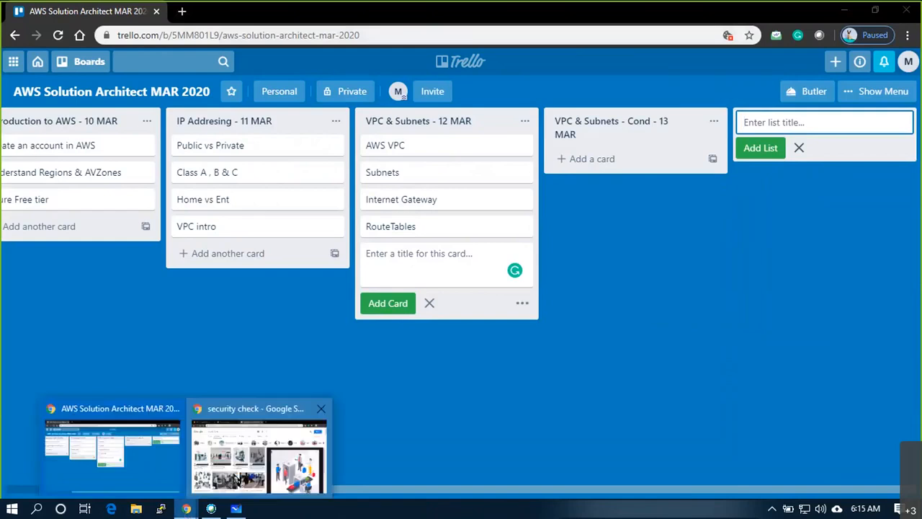
left_click(237, 479)
left_click(78, 12)
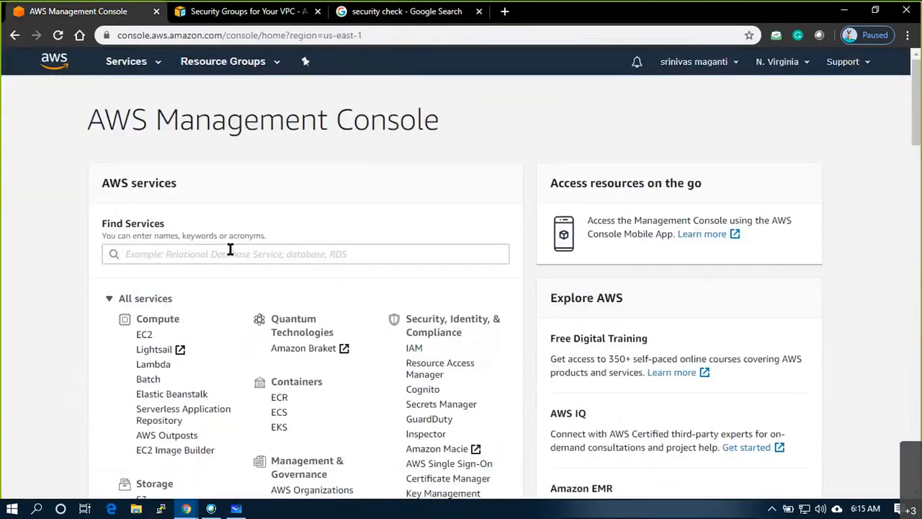
- Search the console for 'vpc' and open the VPC service dashboard
left_click(230, 254)
type("vpc")
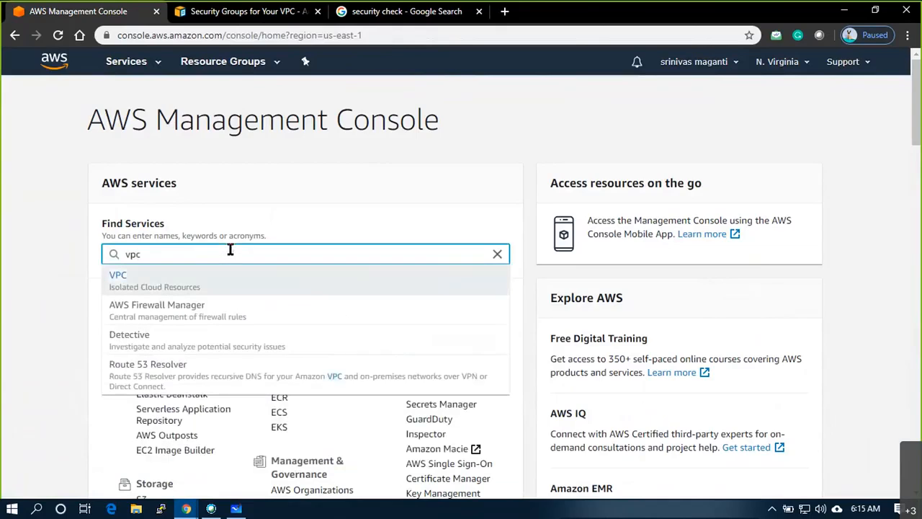
left_click(213, 275)
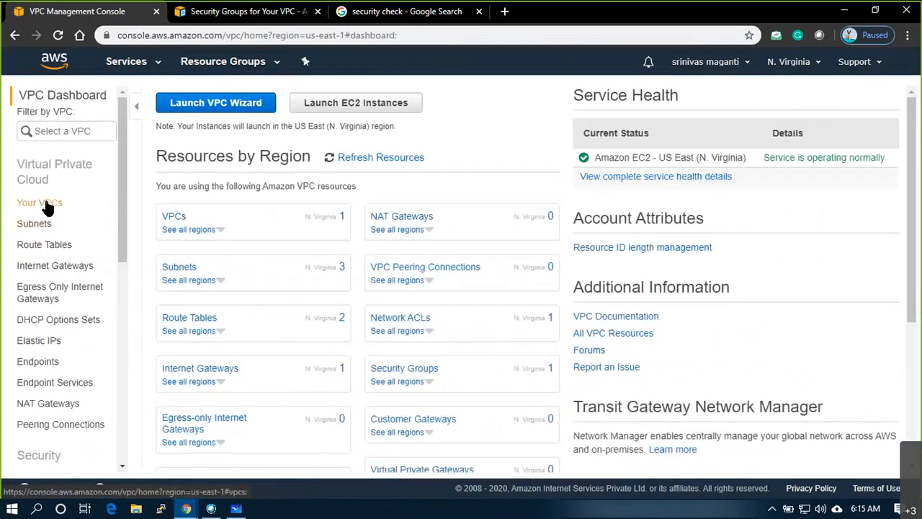
- Inspect EUS_PR_VPC1, its subnets sorted by IPv4 CIDR, and the VPC1_RT1 route table
left_click(46, 204)
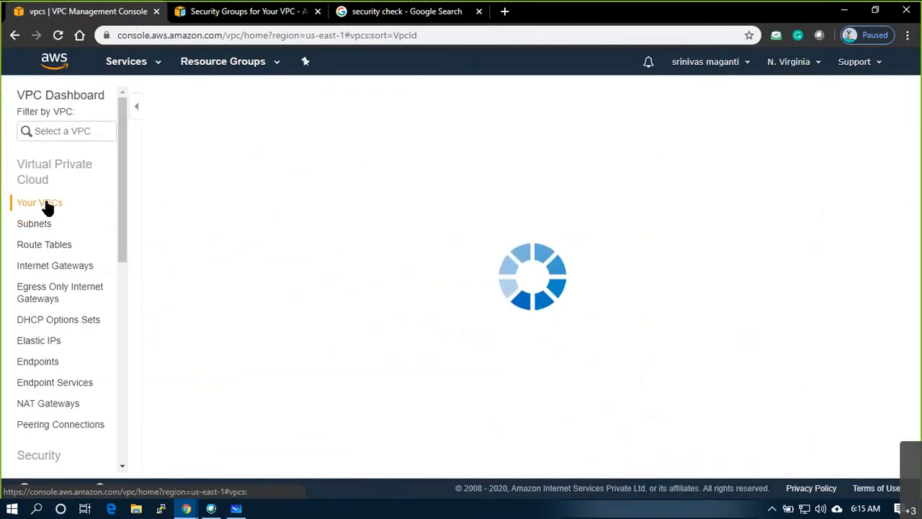
left_click_drag(247, 157, 278, 156)
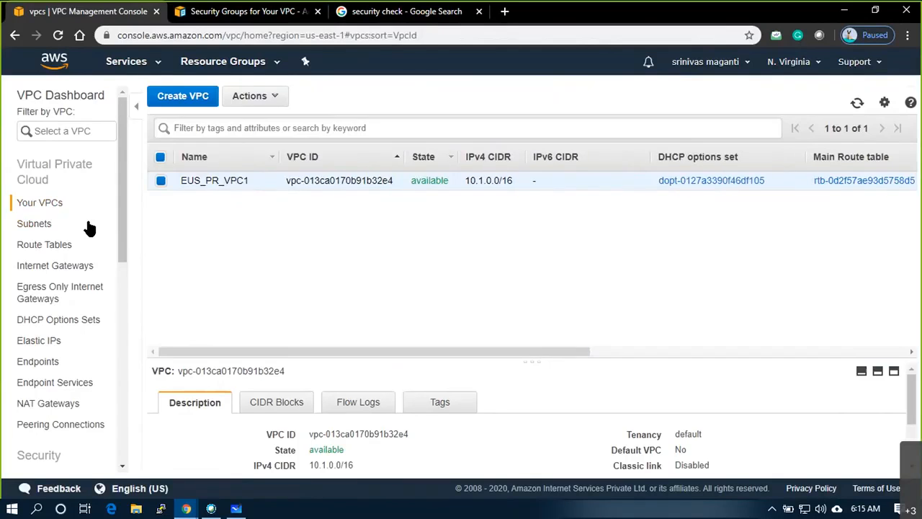
left_click(88, 228)
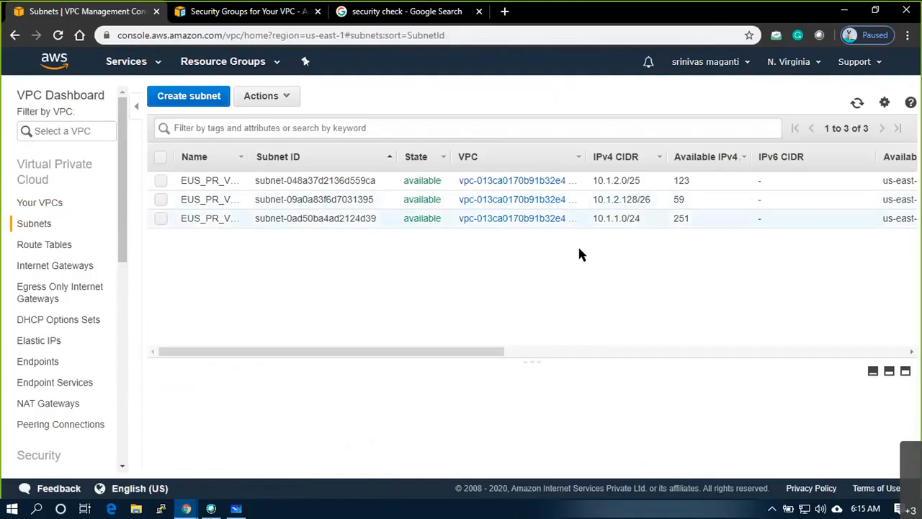
left_click(621, 162)
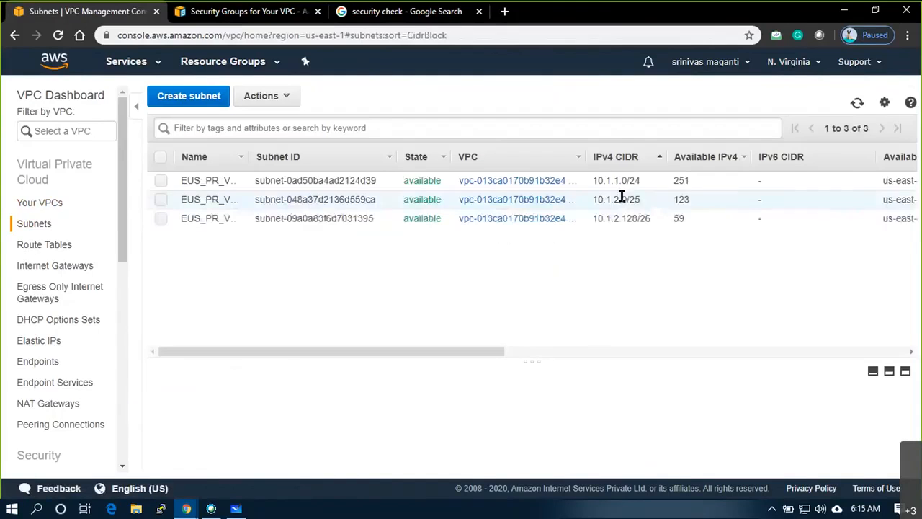
left_click(50, 245)
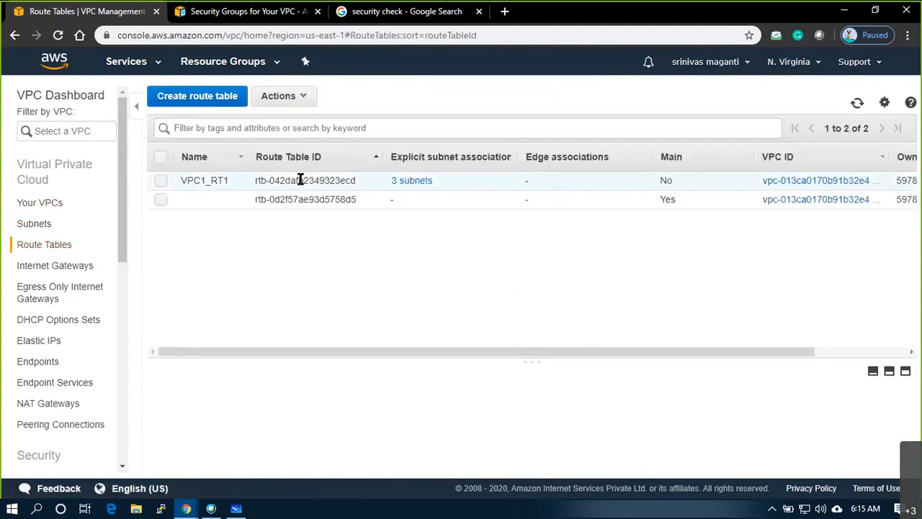
left_click(300, 180)
mouse_move(410, 186)
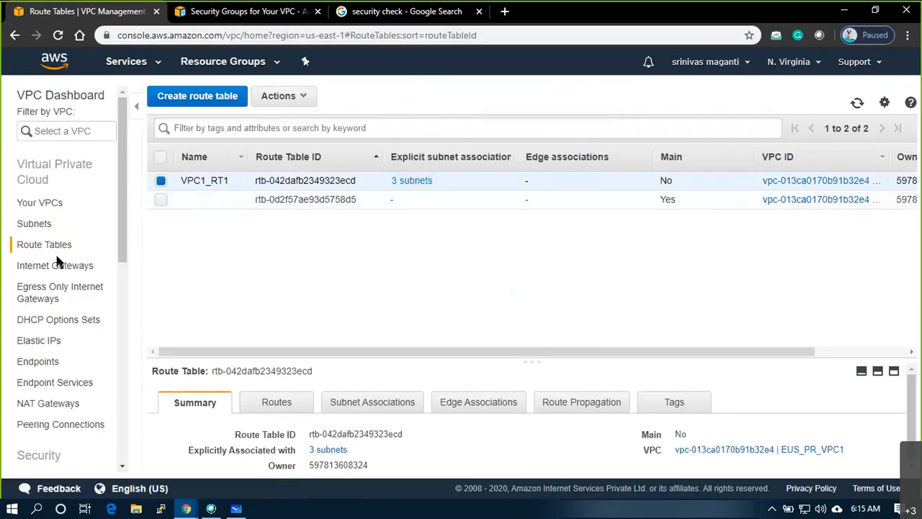
- Review the internet gateways, then open the VPC's Security Groups list
left_click(35, 265)
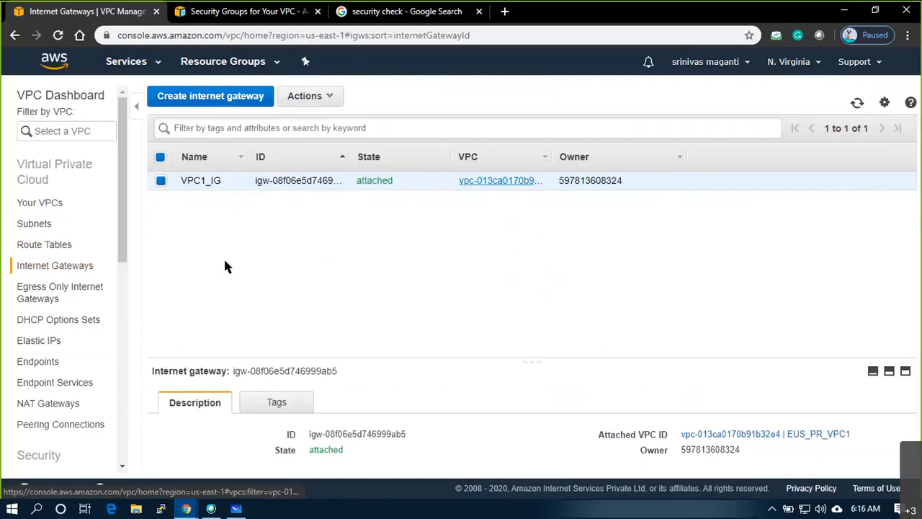
scroll(89, 257, "down", 1)
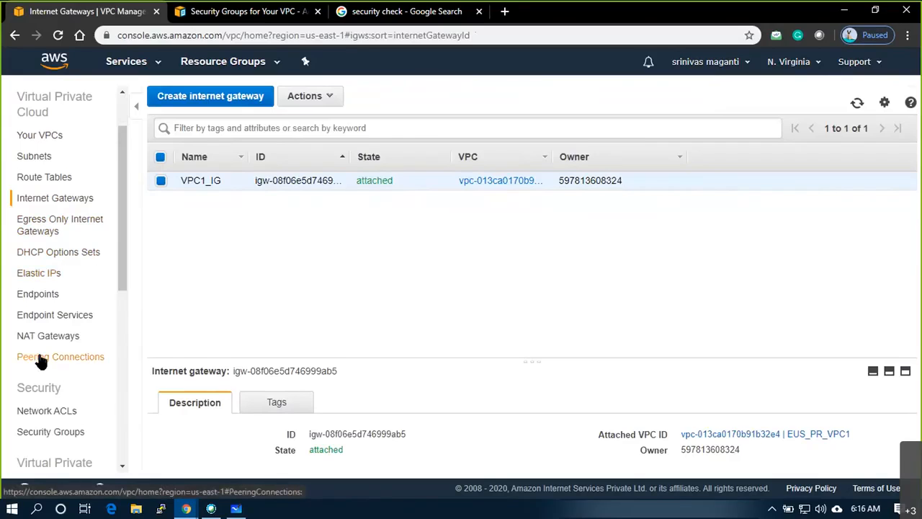
scroll(36, 368, "down", 1)
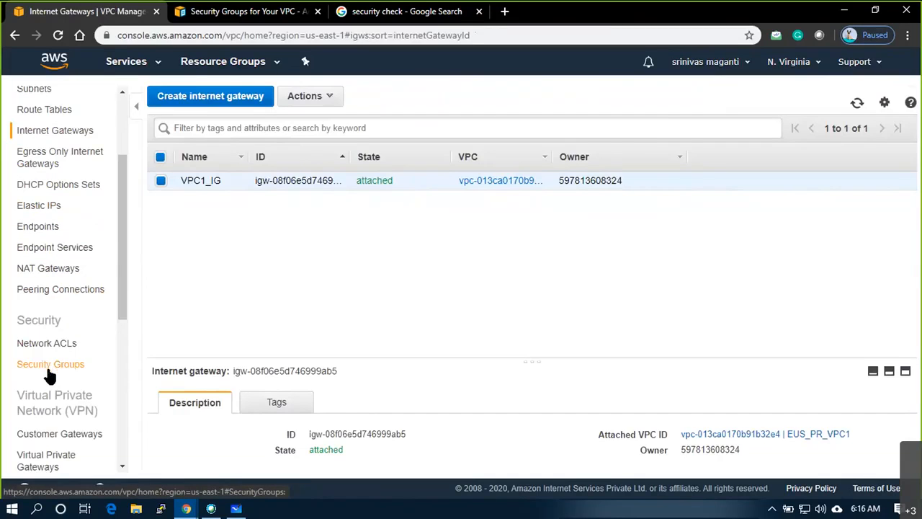
left_click(47, 367)
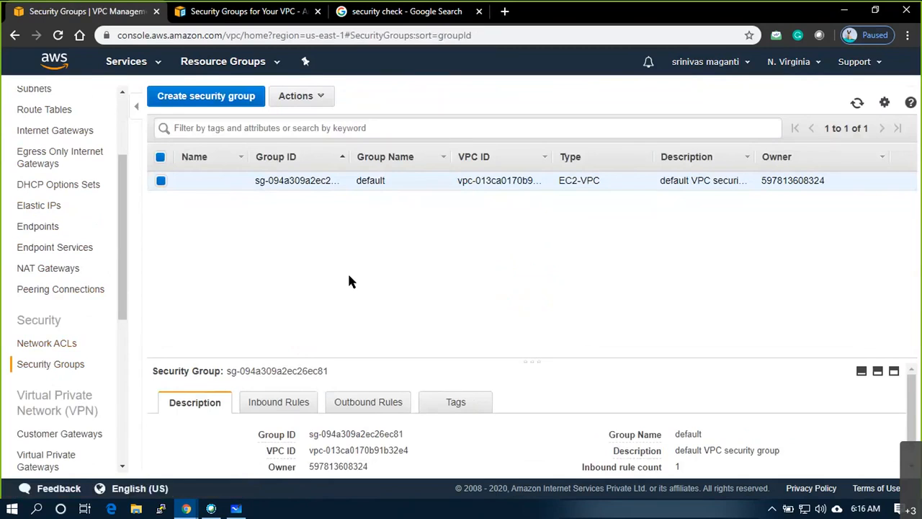
key("alt+Tab")
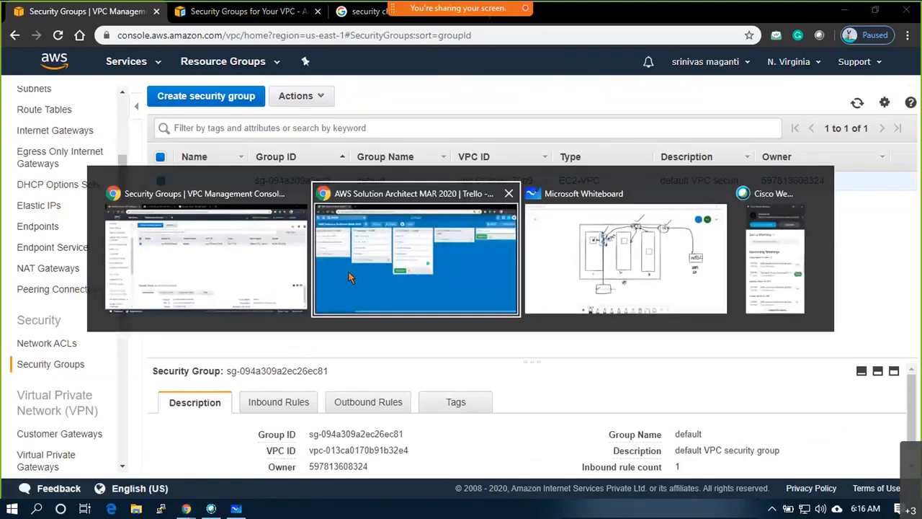
key("alt+Tab")
key("alt+Tab")
key("alt+Tab")
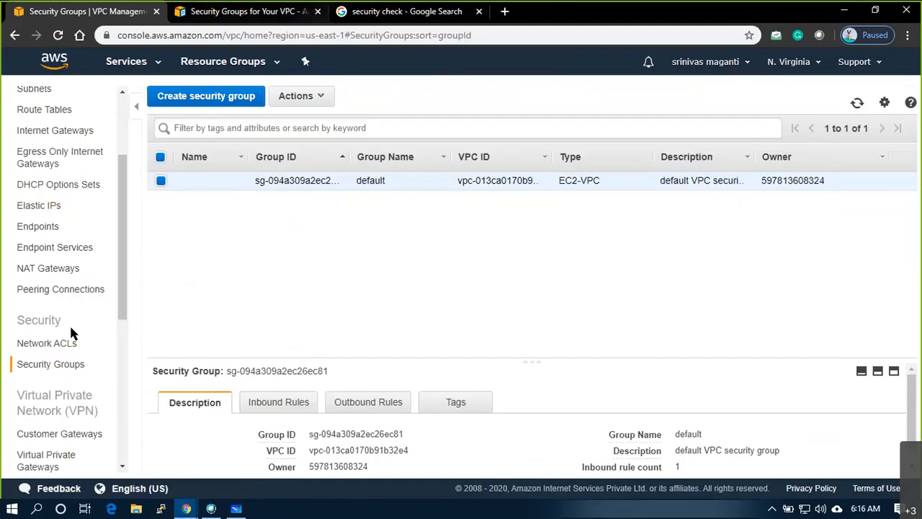
- On the security check image results, mark the scanner gate and label it NACL
left_click(354, 11)
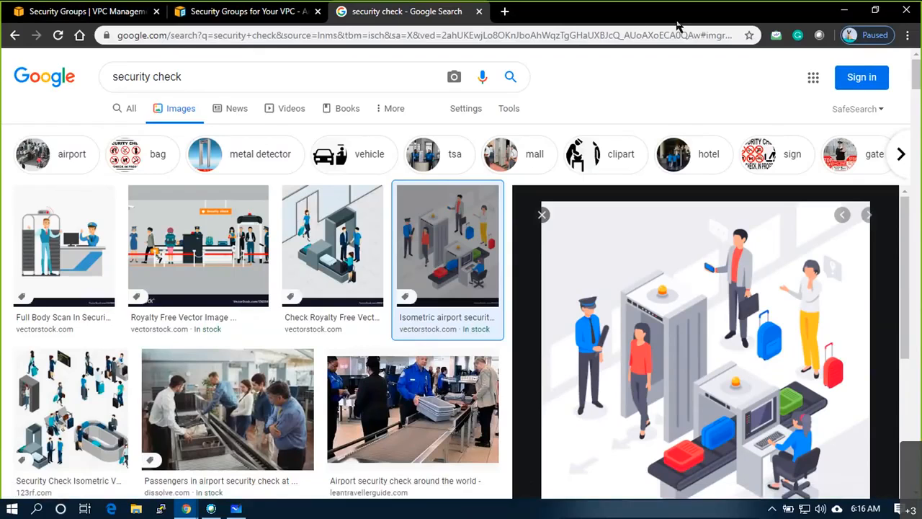
left_click(571, 73)
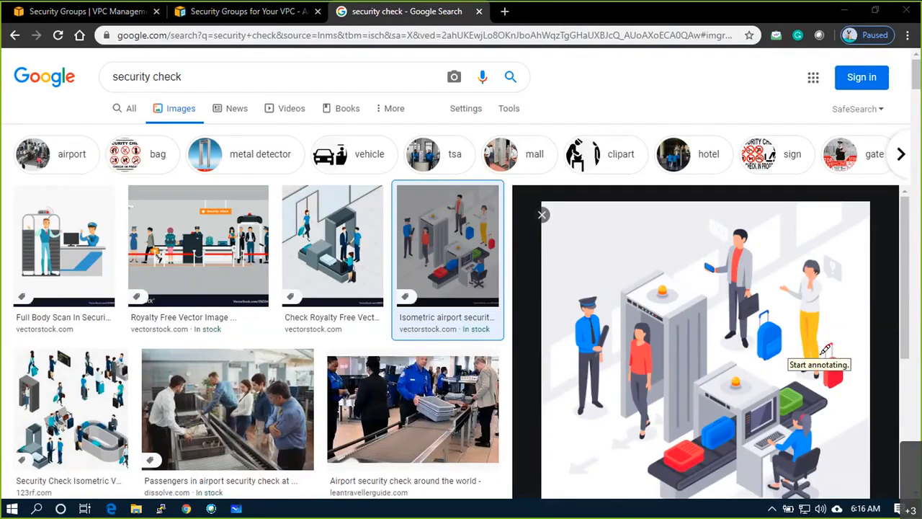
mouse_move(626, 255)
left_mouse_down()
mouse_move(640, 273)
mouse_move(639, 291)
left_mouse_up()
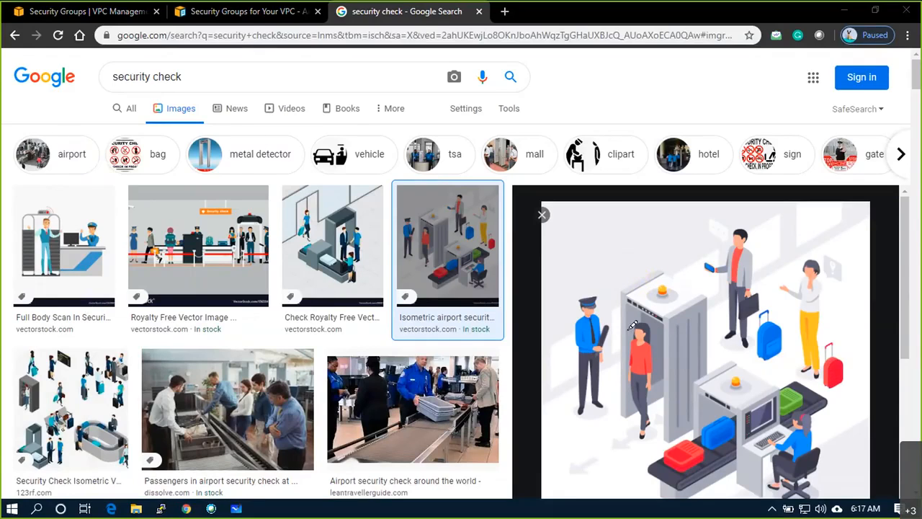
mouse_move(614, 275)
left_mouse_down()
mouse_move(643, 284)
mouse_move(649, 274)
left_mouse_up()
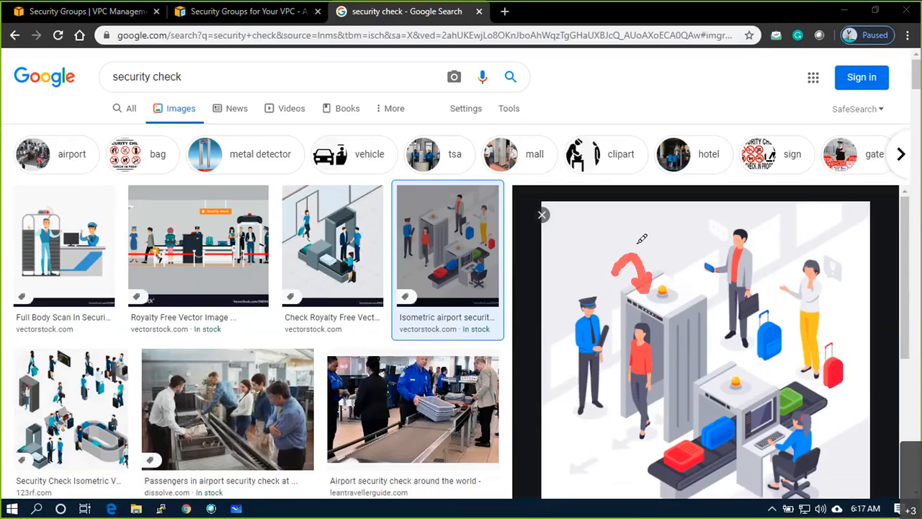
mouse_move(609, 249)
left_mouse_down()
mouse_move(630, 221)
mouse_move(638, 243)
mouse_move(645, 218)
mouse_move(650, 238)
mouse_move(639, 233)
left_mouse_up()
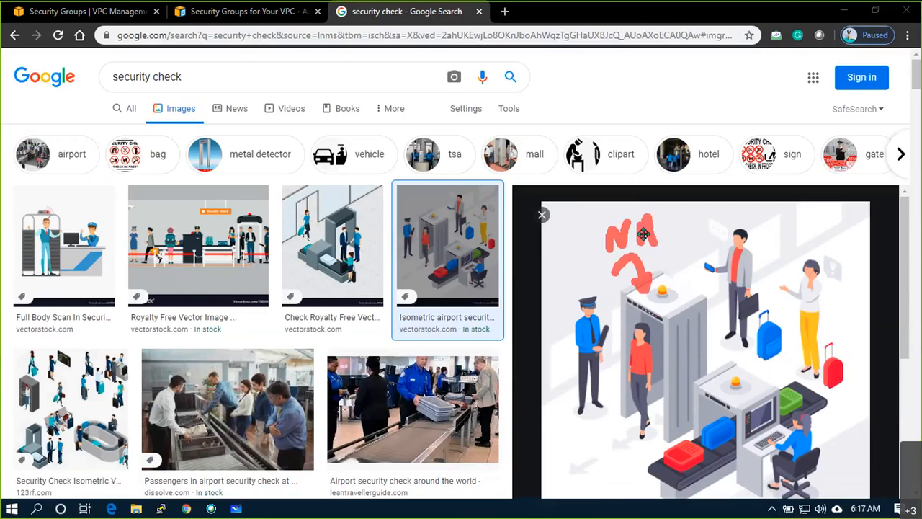
mouse_move(683, 214)
left_mouse_down()
mouse_move(670, 225)
mouse_move(683, 233)
mouse_move(712, 229)
left_mouse_up()
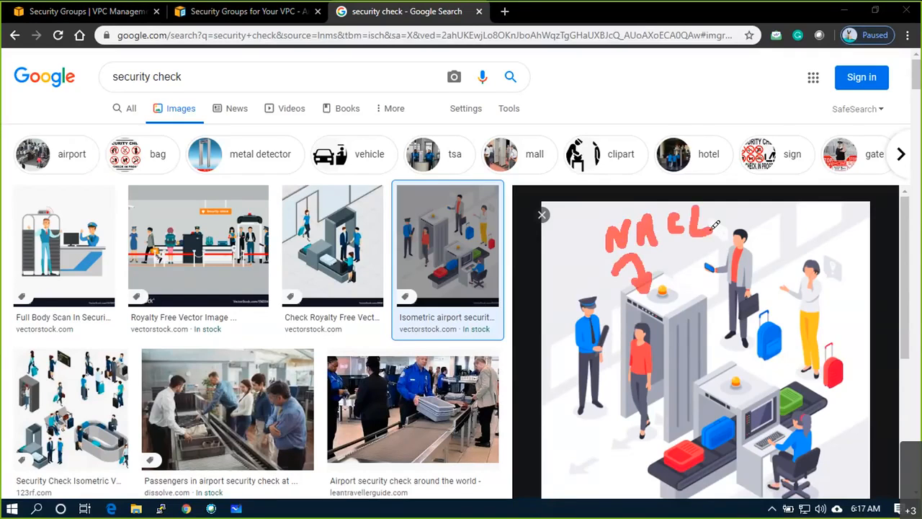
- Add an SG arrow and label below the scanner, then undo the annotations
mouse_move(585, 453)
left_mouse_down()
mouse_move(605, 387)
mouse_move(611, 411)
left_mouse_up()
left_click_drag(593, 463, 565, 492)
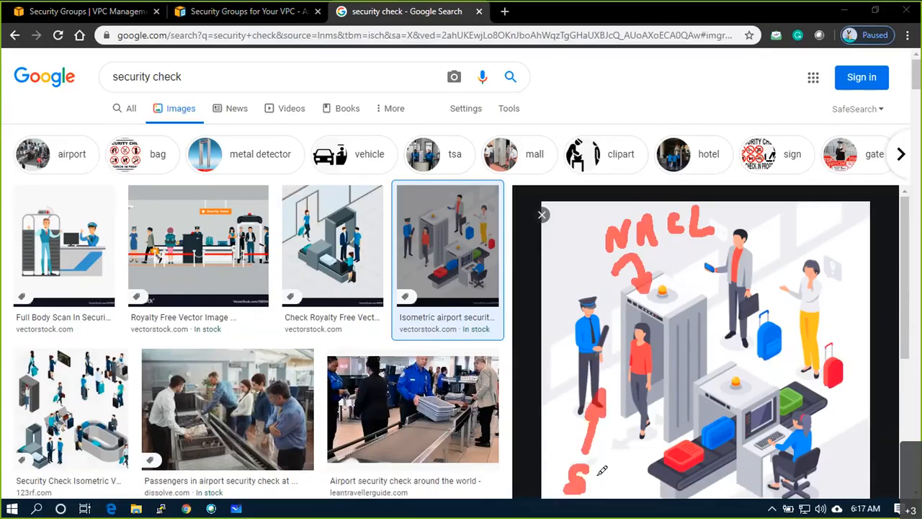
left_click_drag(620, 465, 618, 487)
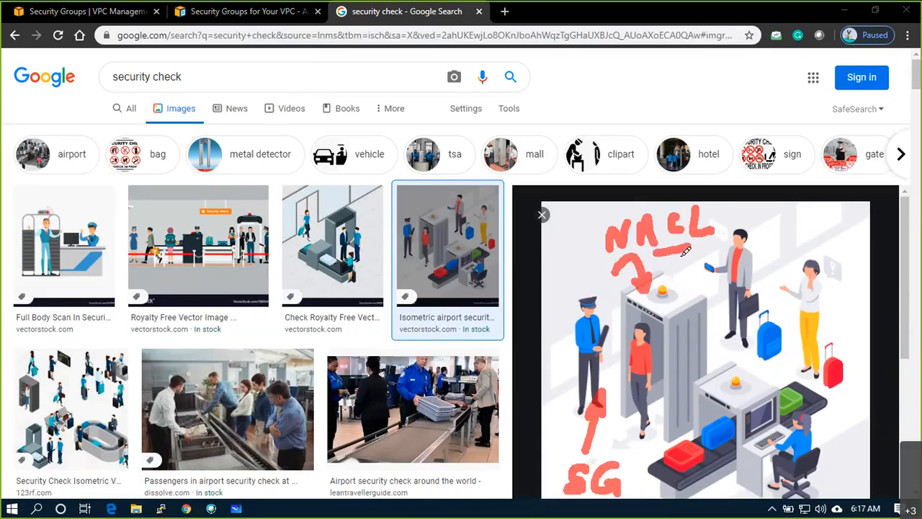
key("ctrl+z")
key("ctrl+z")
key("ctrl+z")
key("ctrl+z")
key("ctrl+z")
key("ctrl+z")
key("ctrl+z")
key("ctrl+z")
key("ctrl+z")
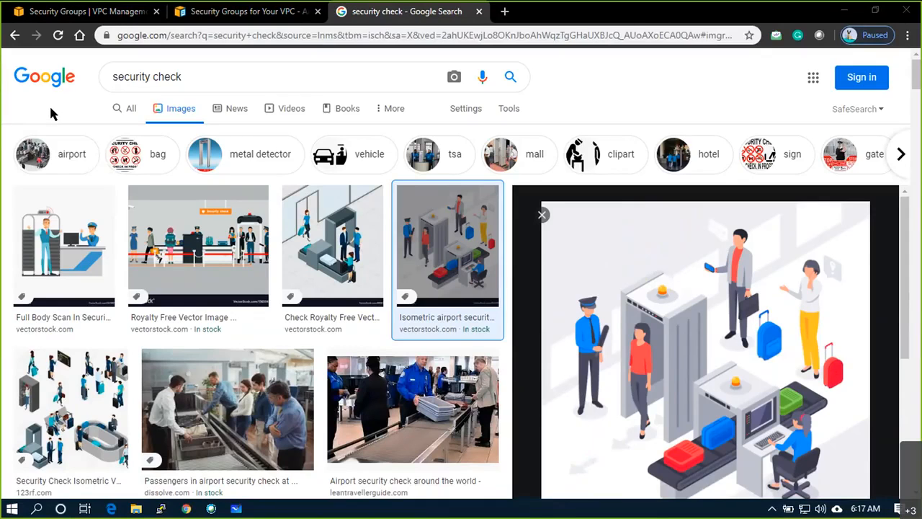
- Start a new security group on the Security Groups page named EUS_VPC1_SG1
left_click(82, 13)
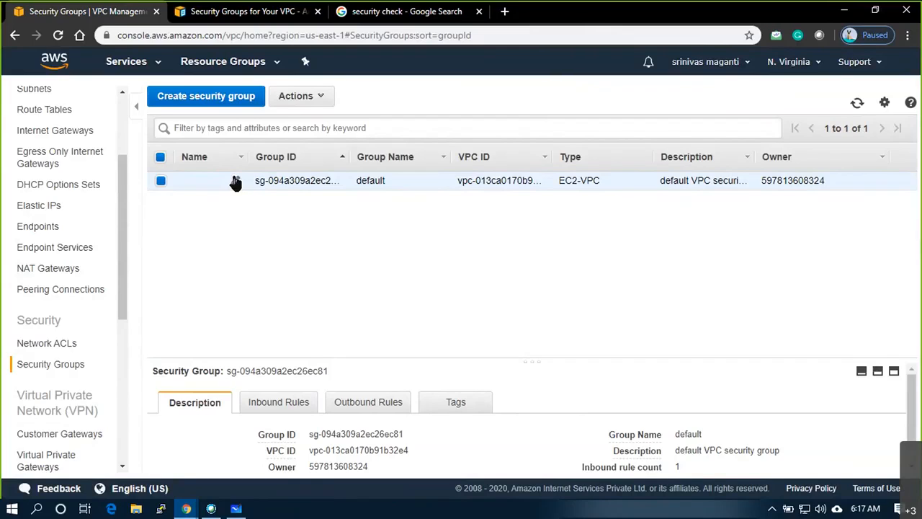
left_click(227, 109)
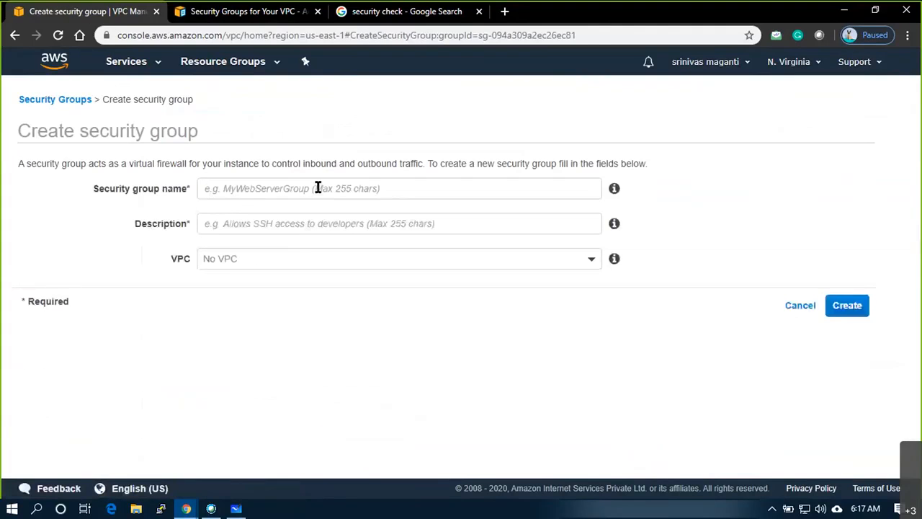
left_click(318, 185)
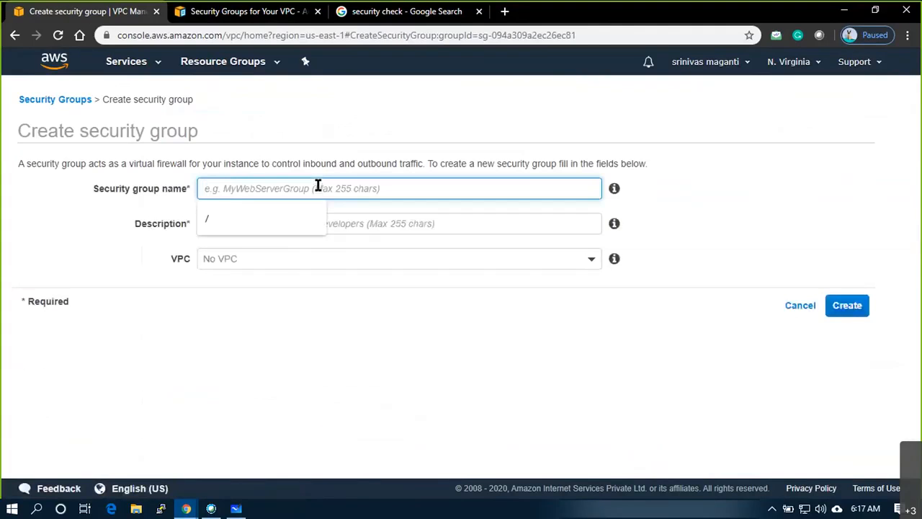
type("EUS_")
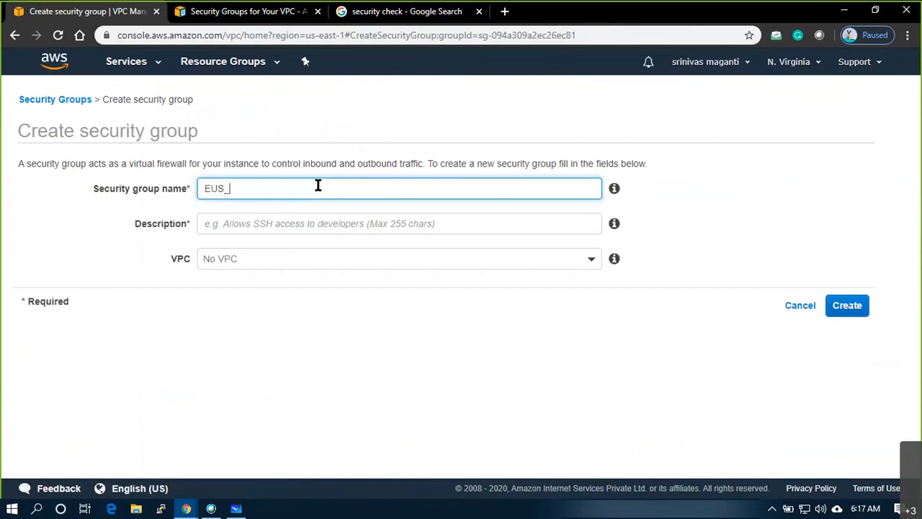
type("VPC1_SG1")
key("Tab")
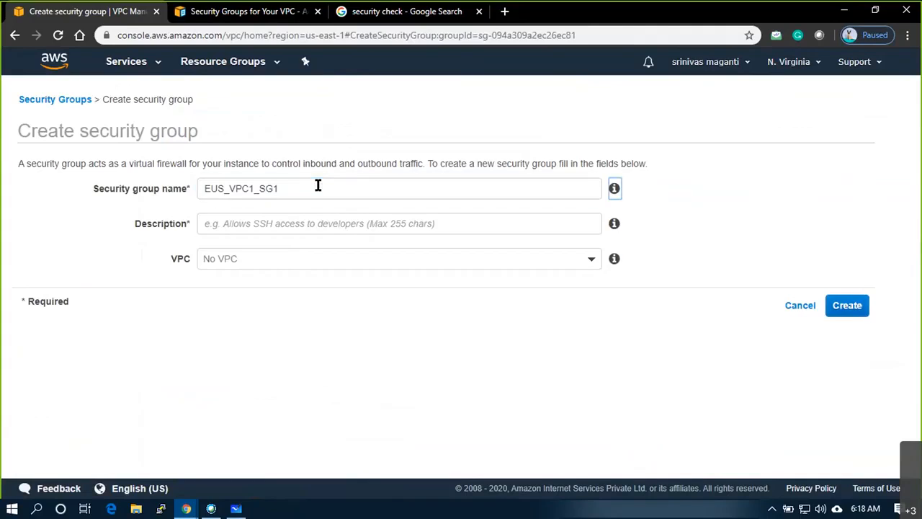
- Describe it 'Allow Deny Ports', attach it to vpc-013ca0170b91b32e4, and create it
left_click(302, 229)
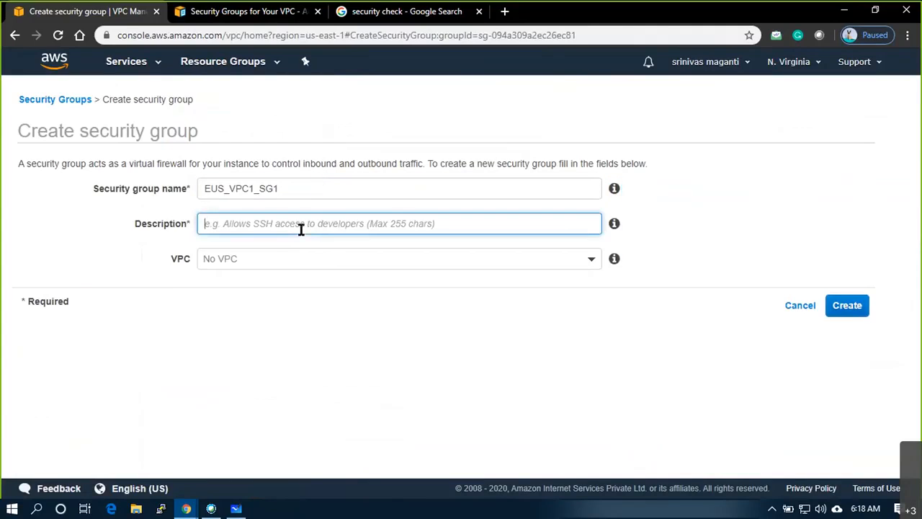
type("Allow")
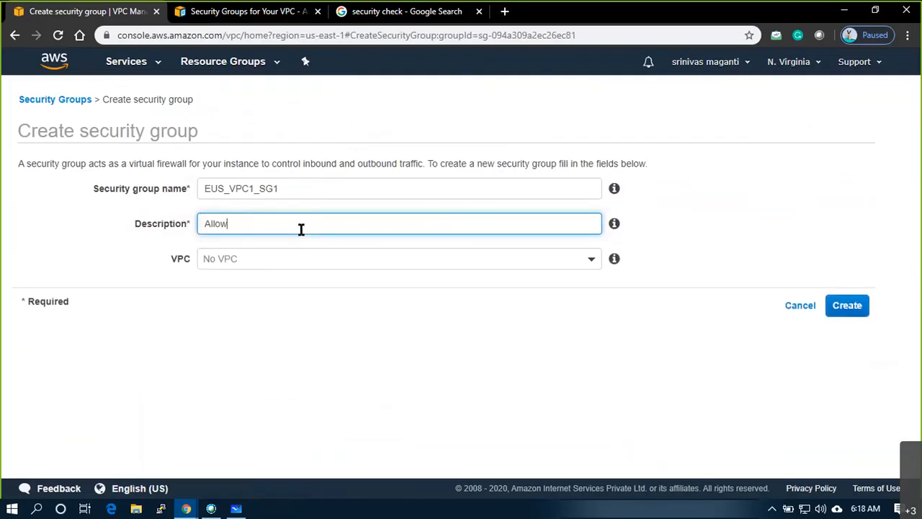
type(" Deny Ports")
left_click(296, 261)
left_click(296, 334)
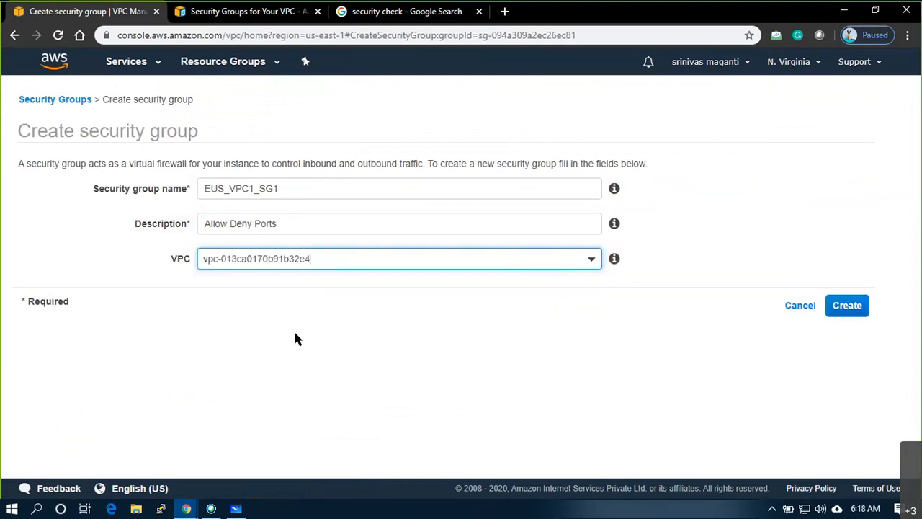
left_click(858, 316)
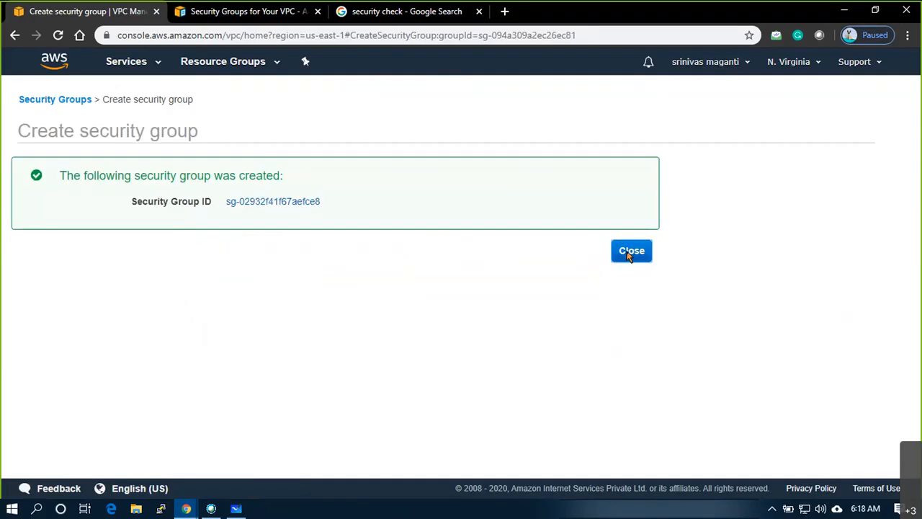
left_click(629, 254)
- Set the new security group's Name tag to EUS_VPC1_SG1
left_click(237, 180)
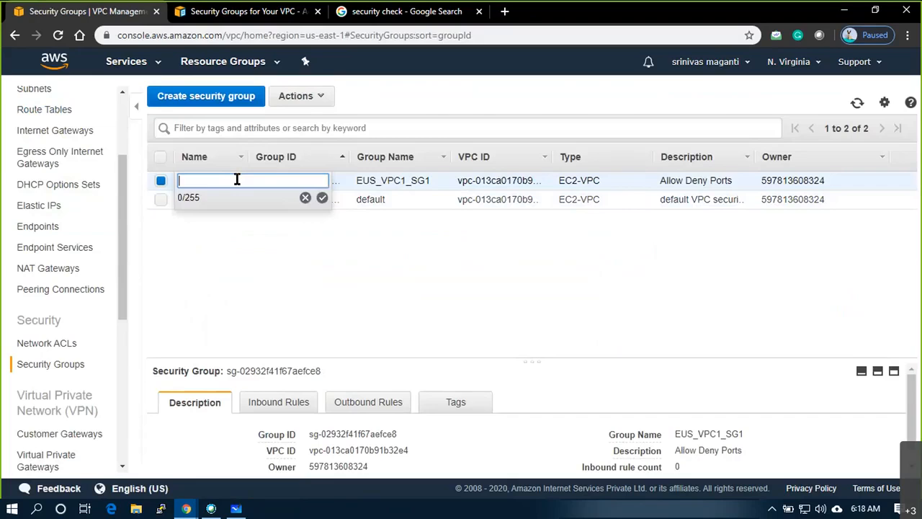
type("EUS_VPC1_SG1")
key("Return")
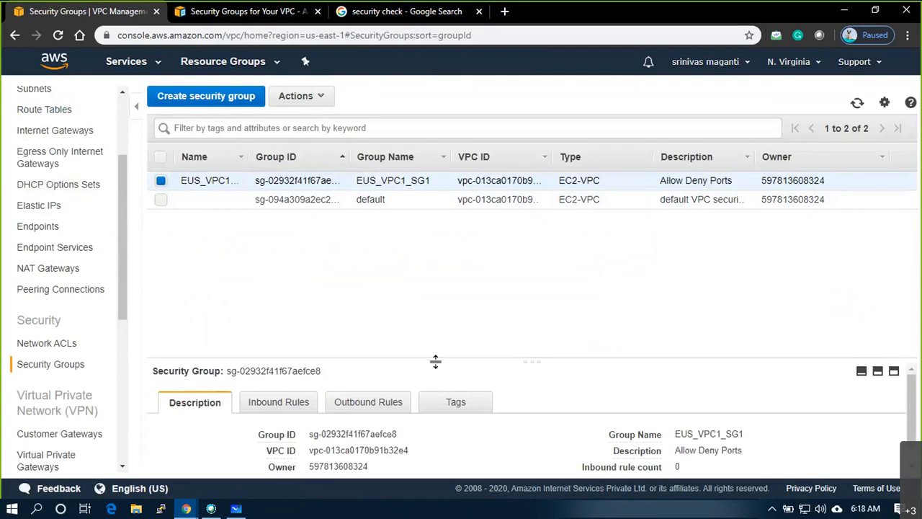
- Enlarge the details pane and start editing the group's empty inbound rules
left_click_drag(536, 361, 529, 232)
left_click(274, 281)
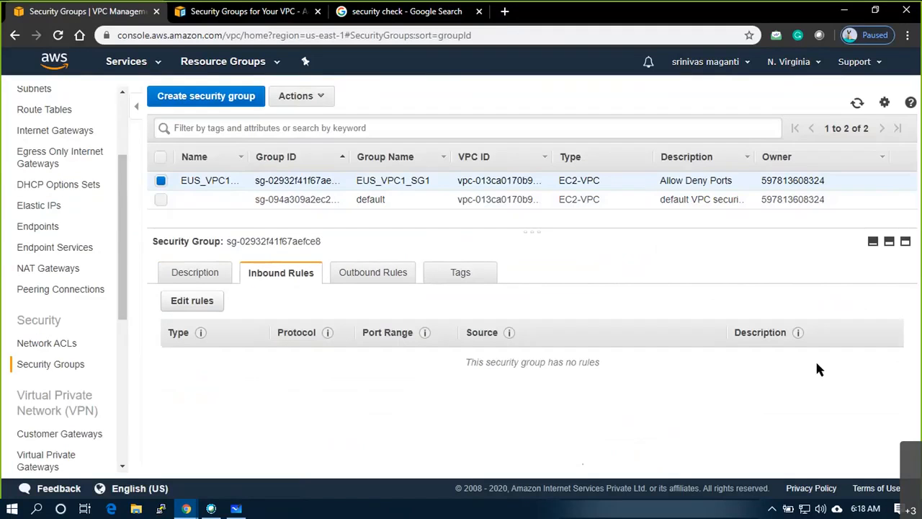
left_click(199, 308)
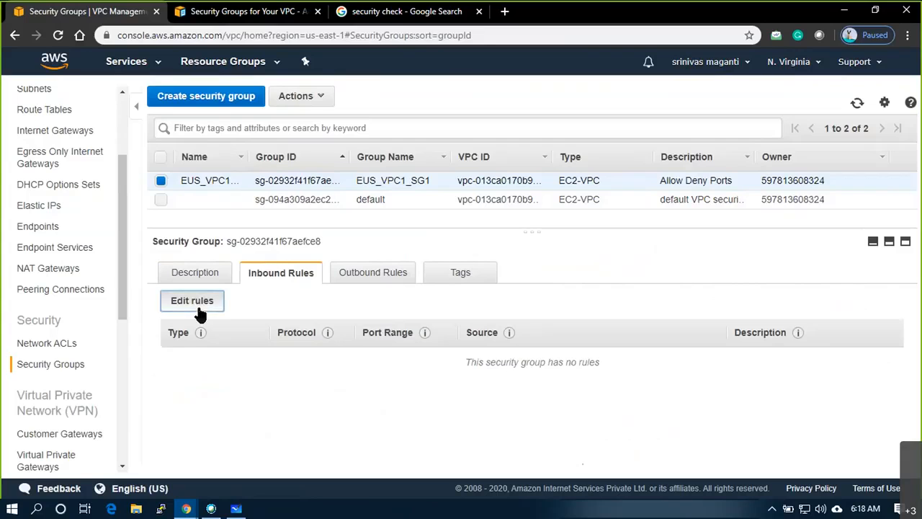
- Add an All ICMP - IPv4 inbound rule from Anywhere described 'Ping request'
left_click(45, 256)
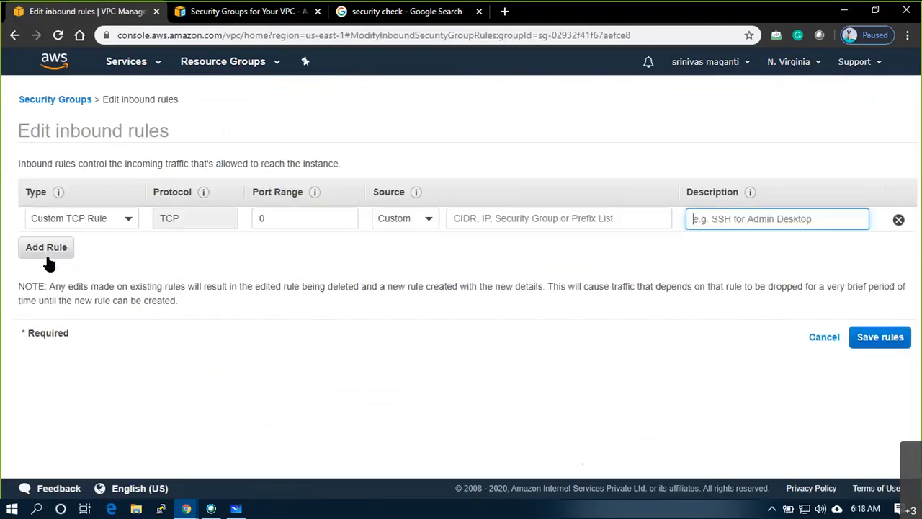
left_click(95, 226)
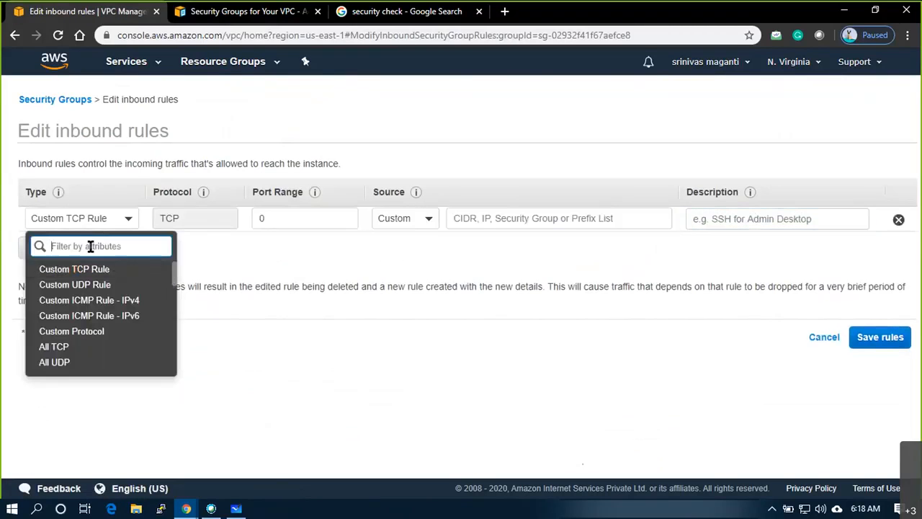
type("icm")
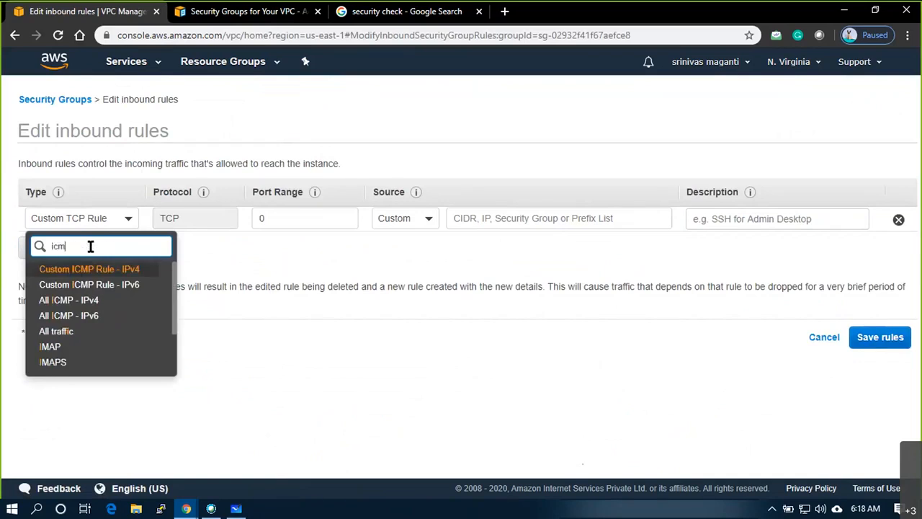
left_click(78, 303)
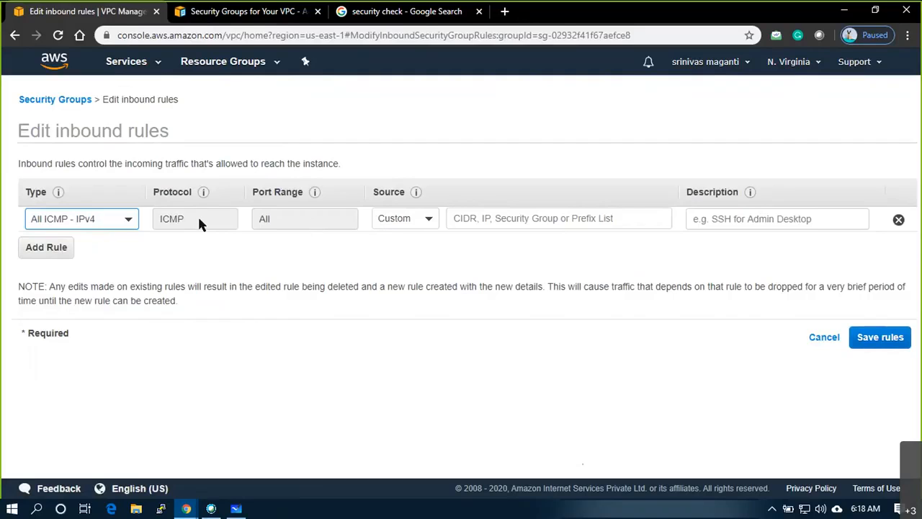
left_click(400, 222)
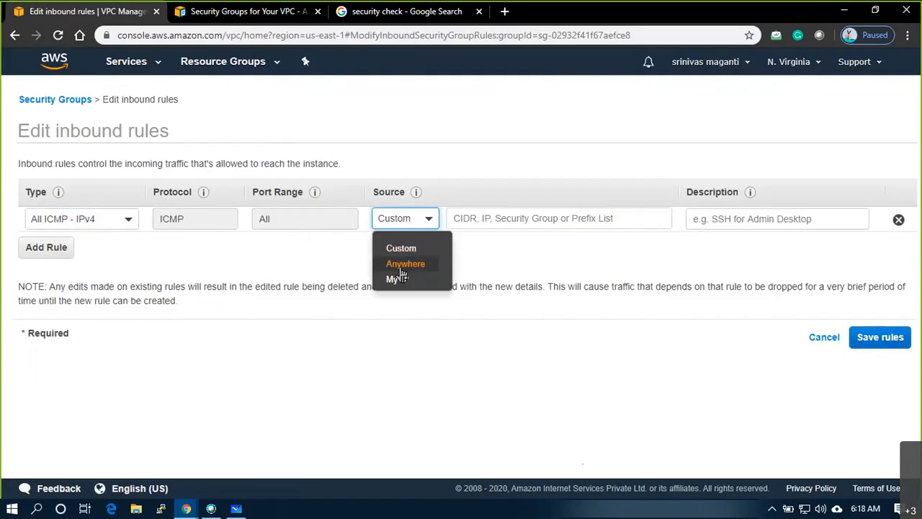
left_click(402, 269)
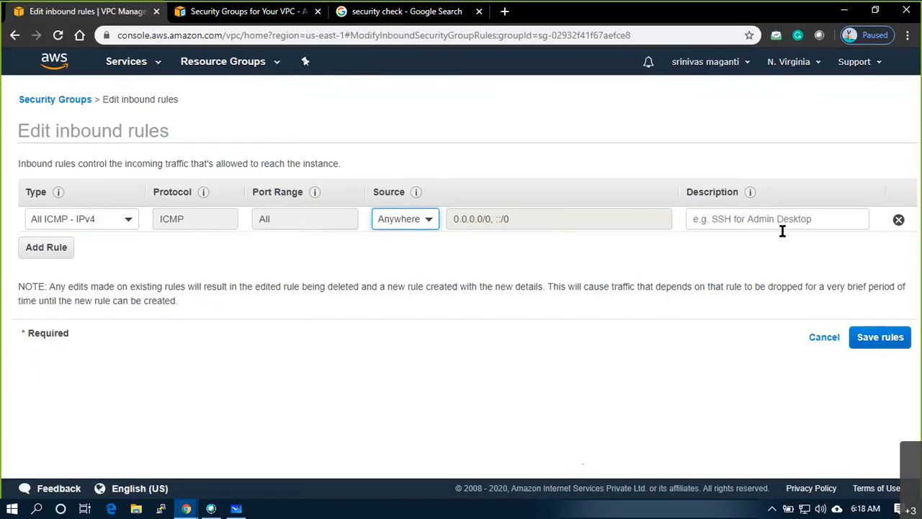
left_click(720, 219)
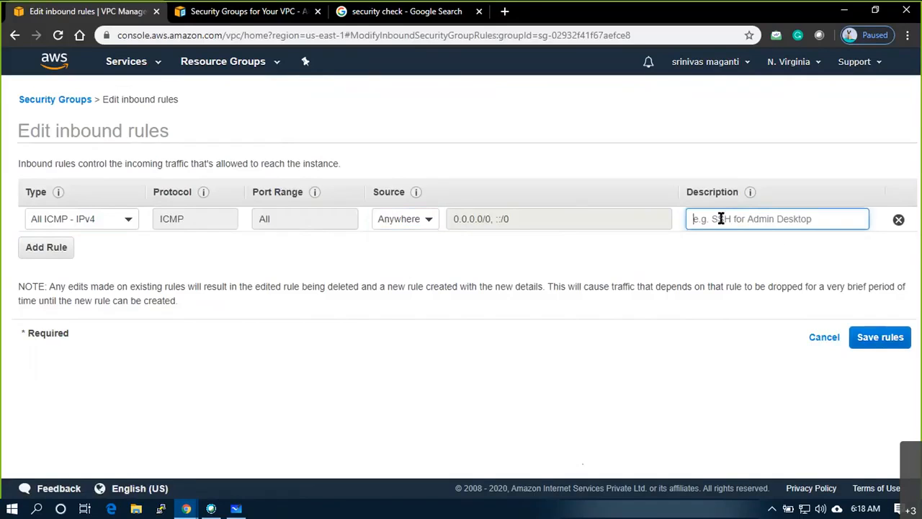
type("Ping request")
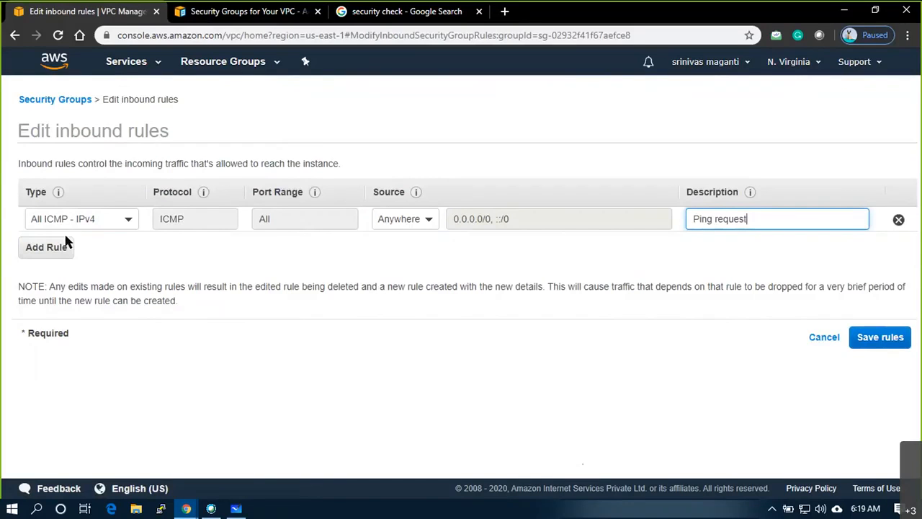
- Add an RDP rule from Anywhere (0.0.0.0/0, ::/0) and save the inbound rules
left_click(63, 247)
left_click(83, 247)
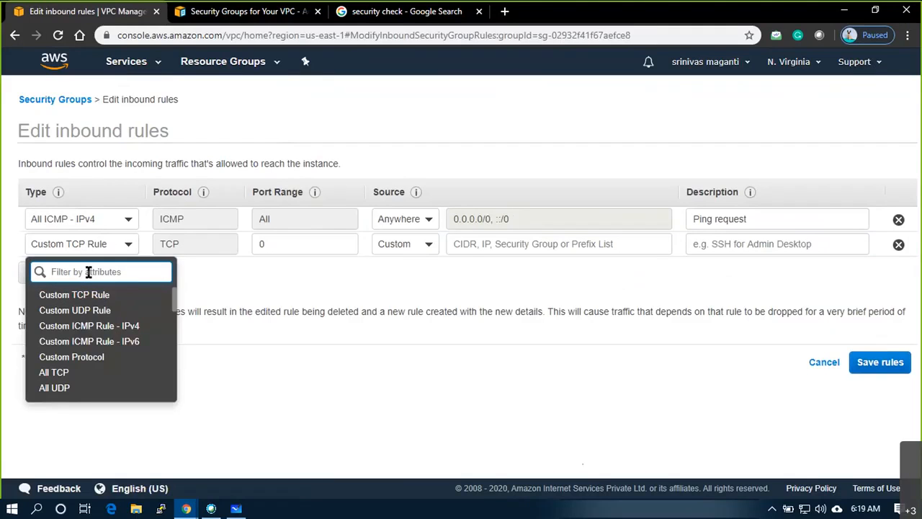
type("rdp")
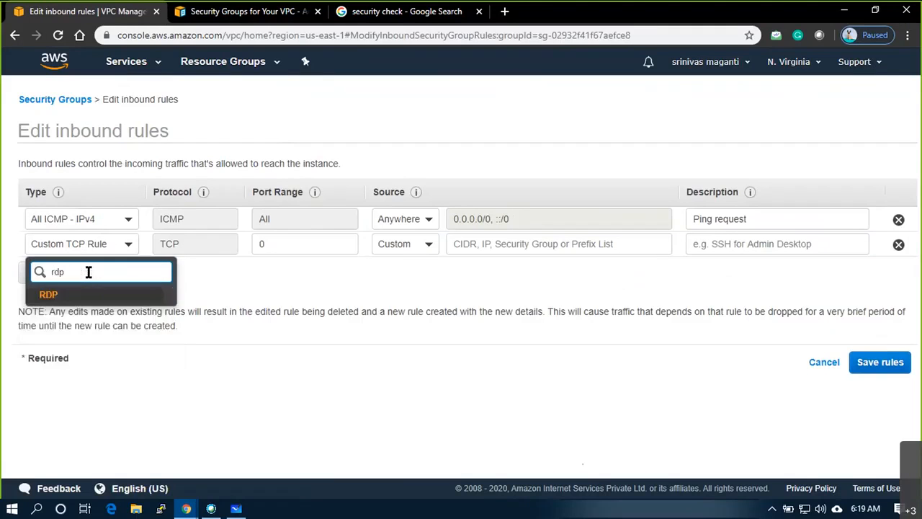
left_click(68, 295)
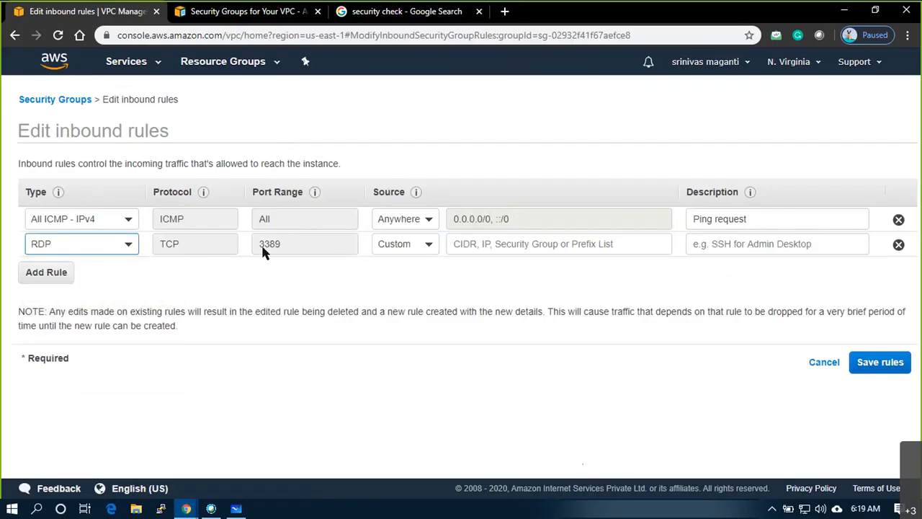
left_click(422, 246)
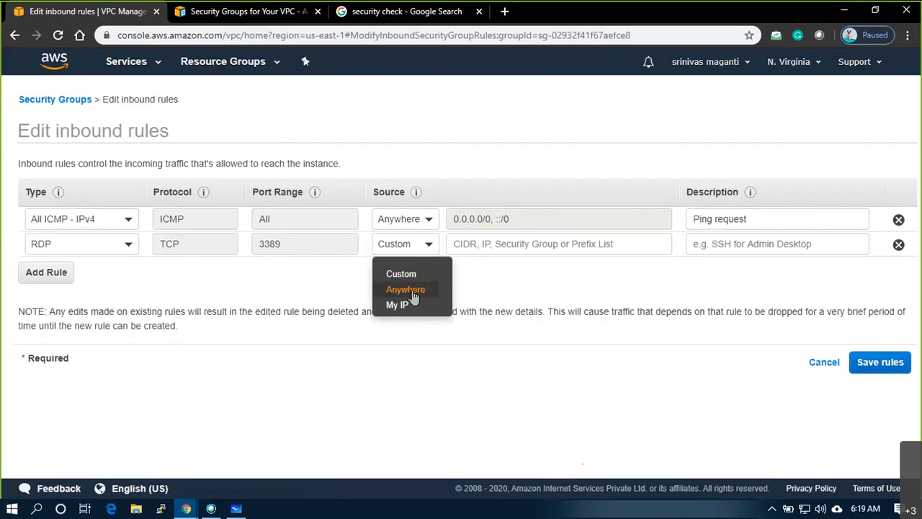
left_click(405, 290)
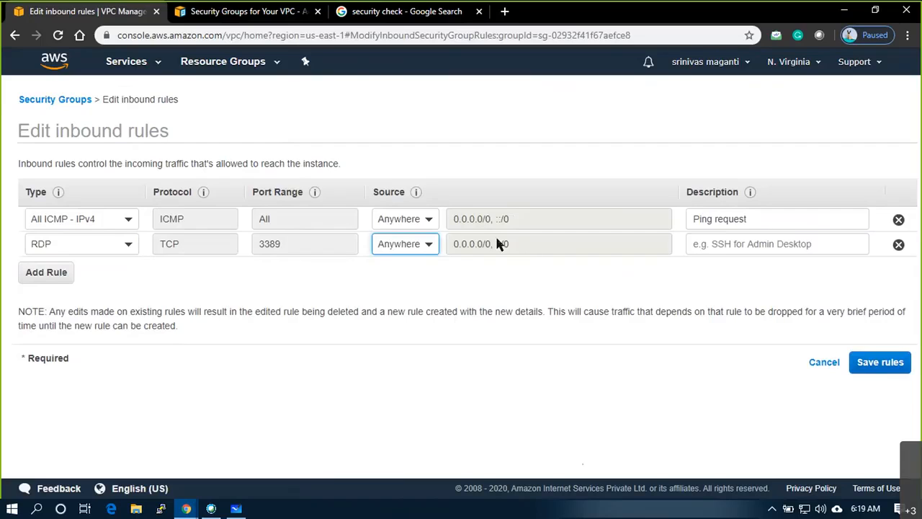
left_click_drag(509, 242, 432, 234)
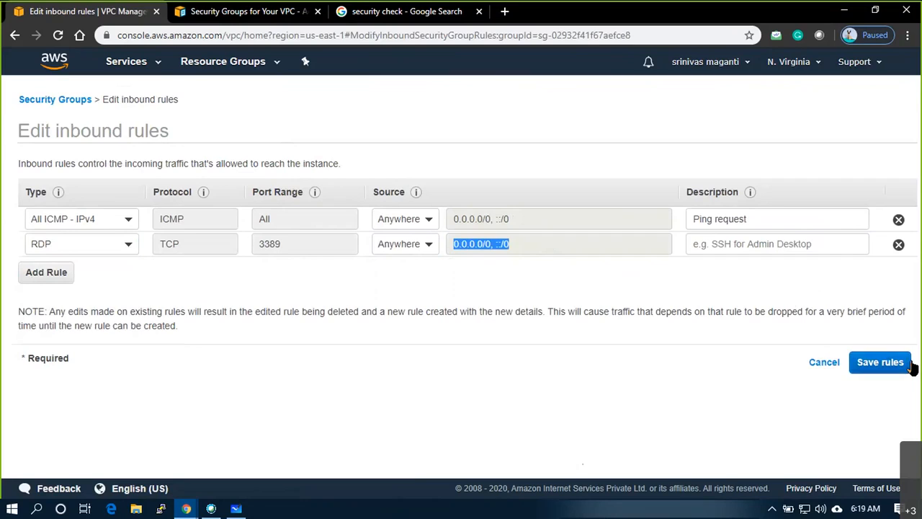
left_click(880, 366)
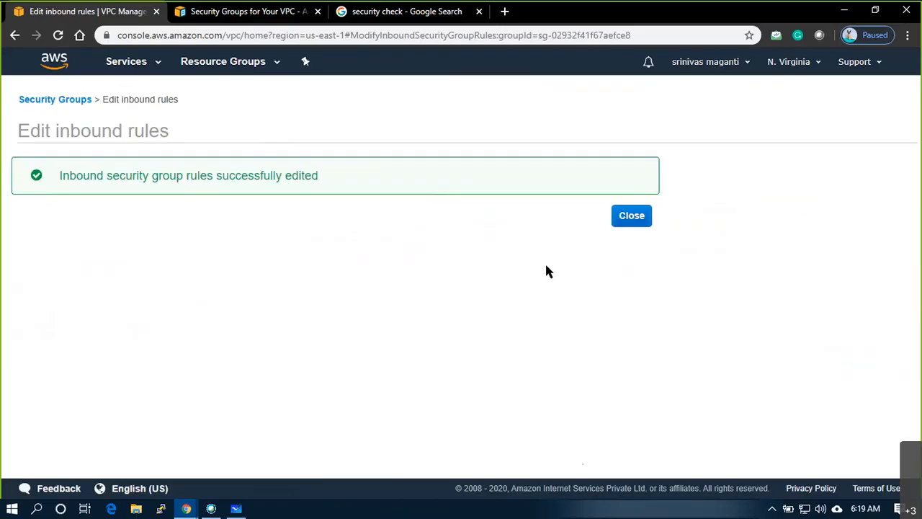
- Close the success message to see EUS_VPC1_SG1's four inbound rules, then switch to Whiteboard
left_click(633, 216)
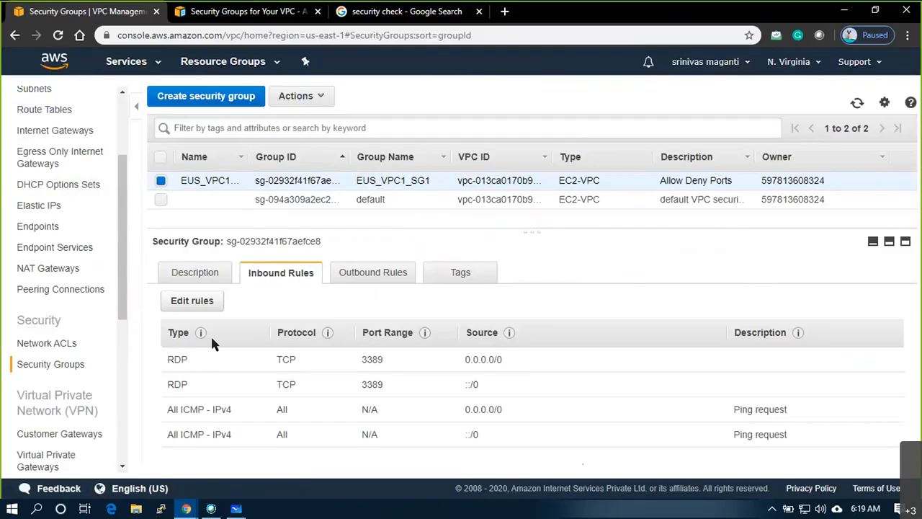
left_click(236, 509)
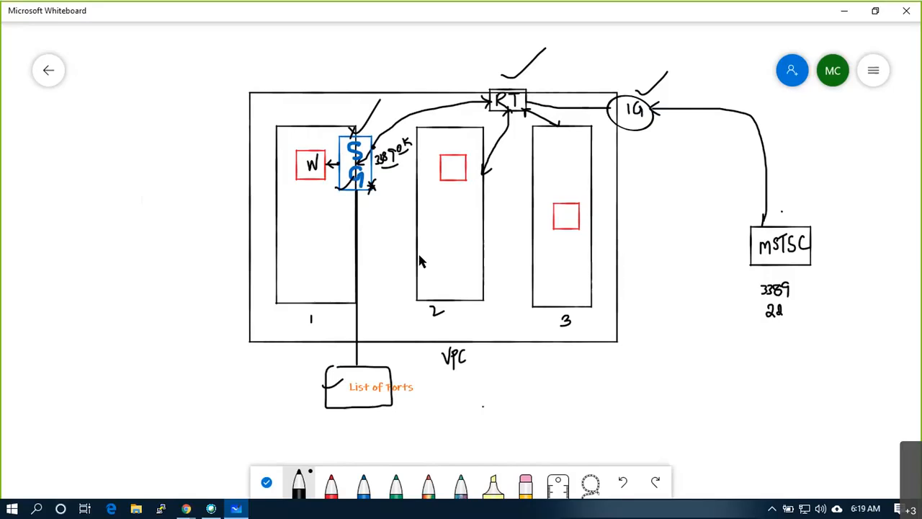
- Draw a check mark beside the SG box, then Alt+Tab back to the console
left_click(299, 146)
left_click_drag(299, 145, 315, 133)
key("alt+Tab")
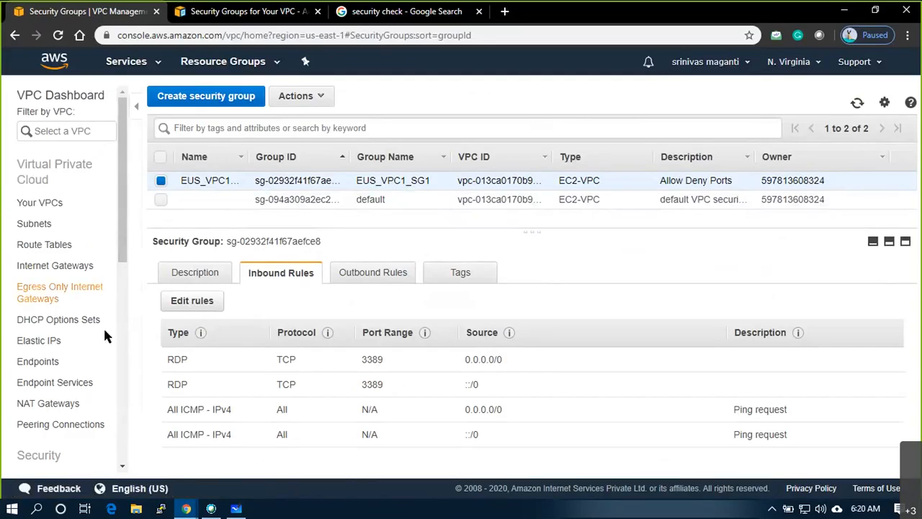
- Leave Security Groups and open EC2 from the Services menu's Compute section
scroll(103, 326, "down", 3)
scroll(62, 312, "up", 3)
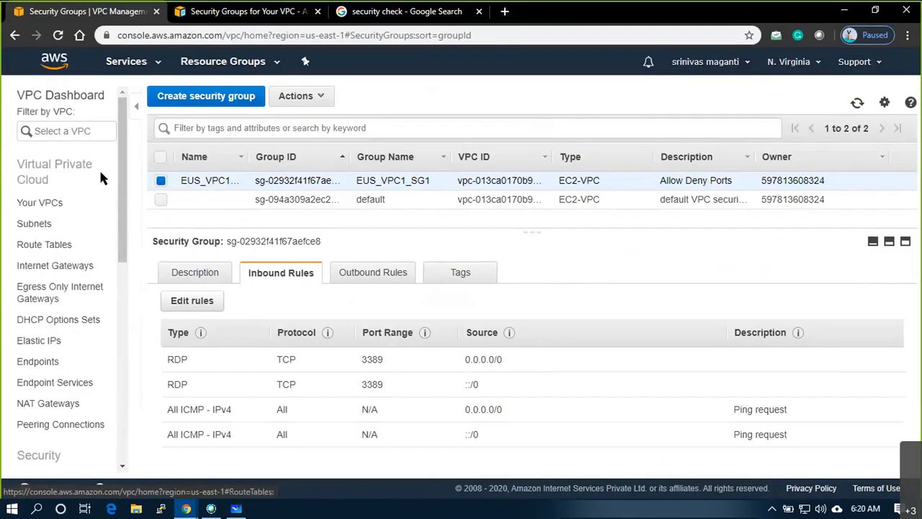
scroll(47, 258, "down", 10)
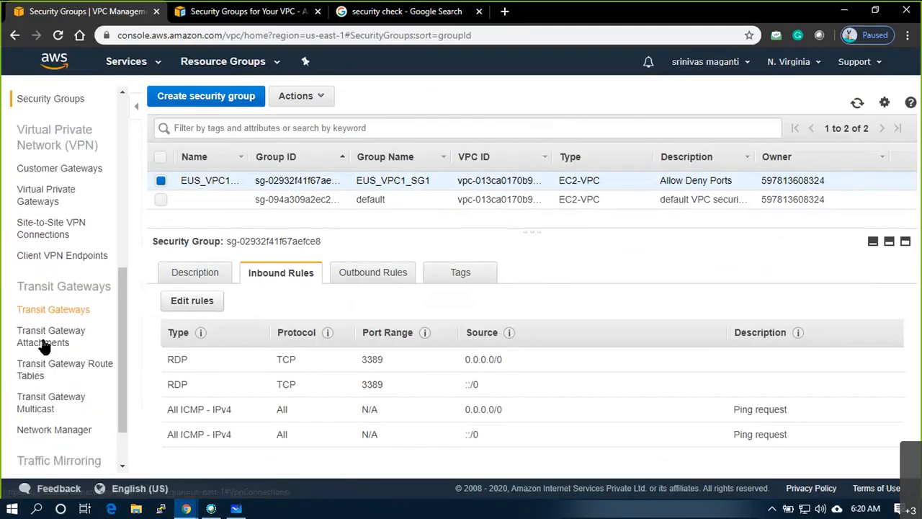
scroll(24, 206, "up", 10)
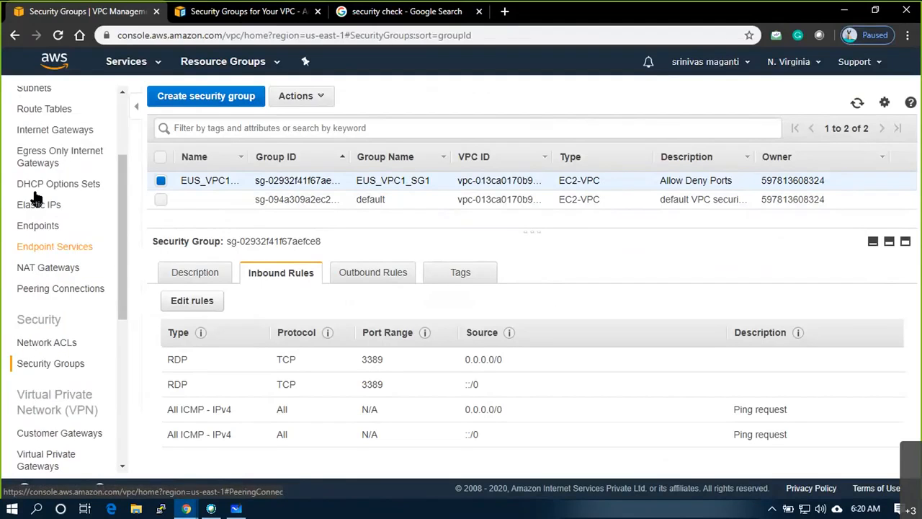
scroll(56, 310, "down", 3)
scroll(65, 266, "up", 3)
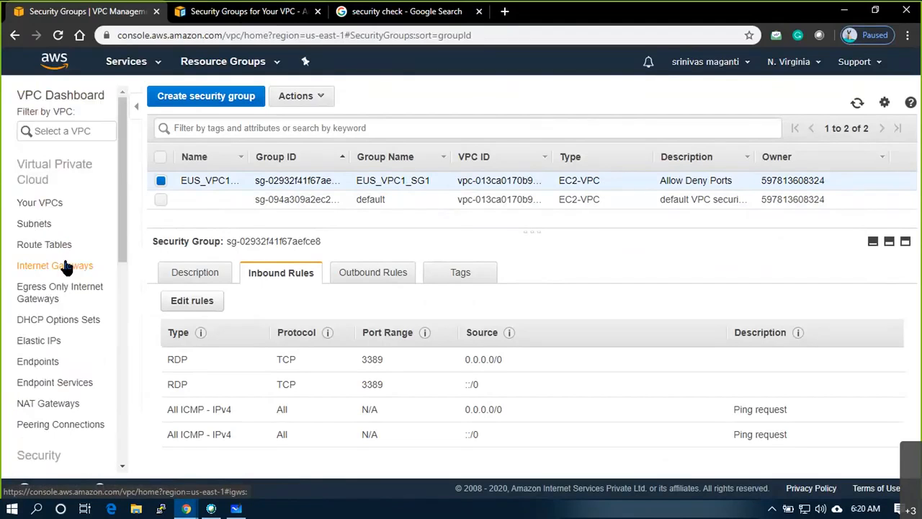
scroll(111, 179, "down", 1)
scroll(108, 168, "up", 1)
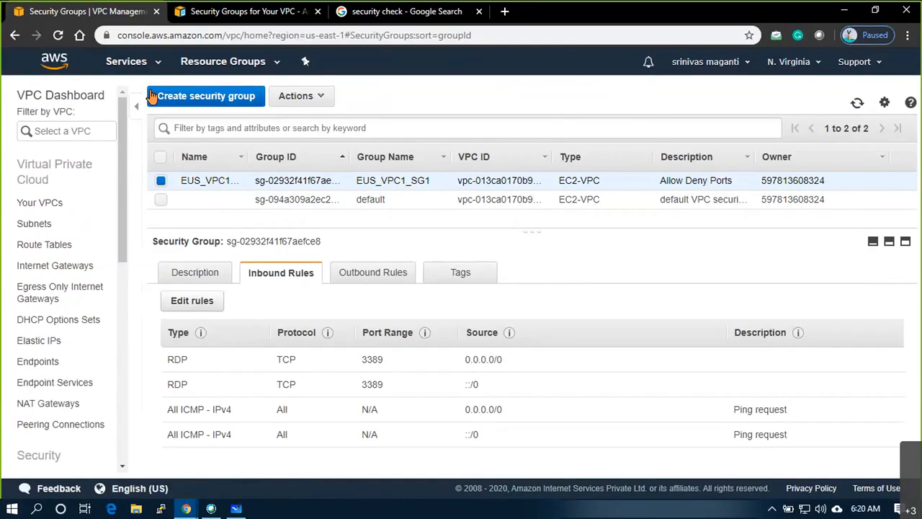
left_click(161, 64)
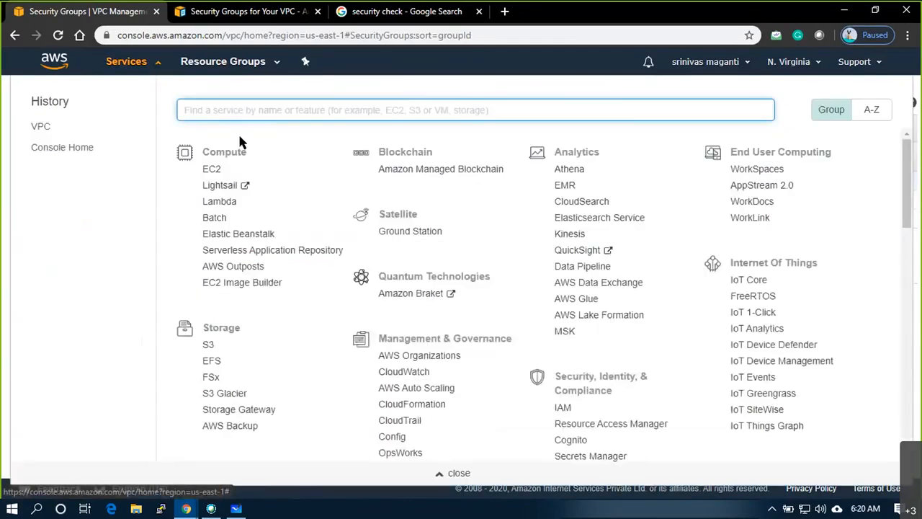
left_click(209, 172)
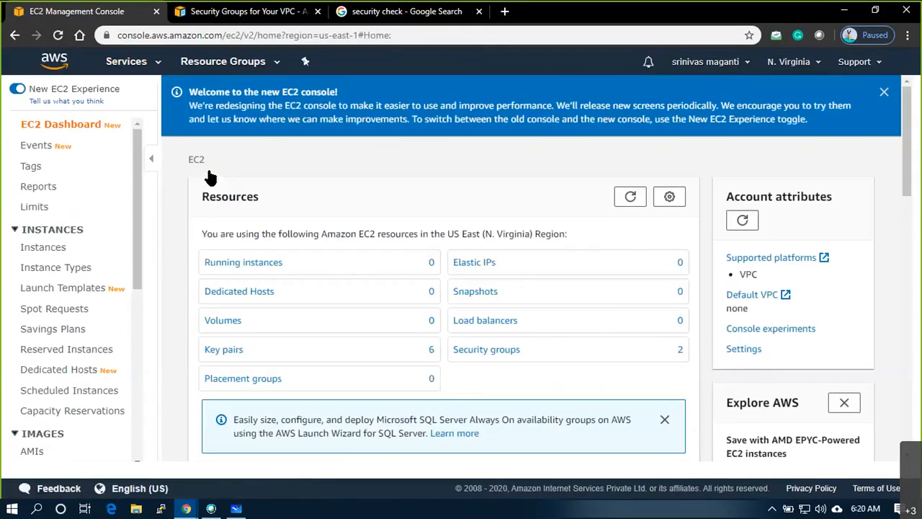
- Open the EC2 Key pairs page from the Network & Security section of the sidebar
left_click(43, 247)
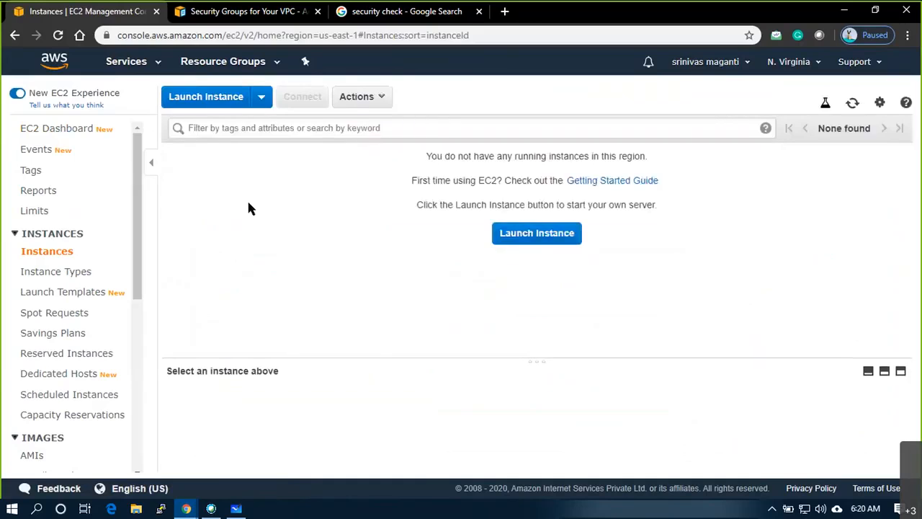
scroll(58, 251, "down", 1)
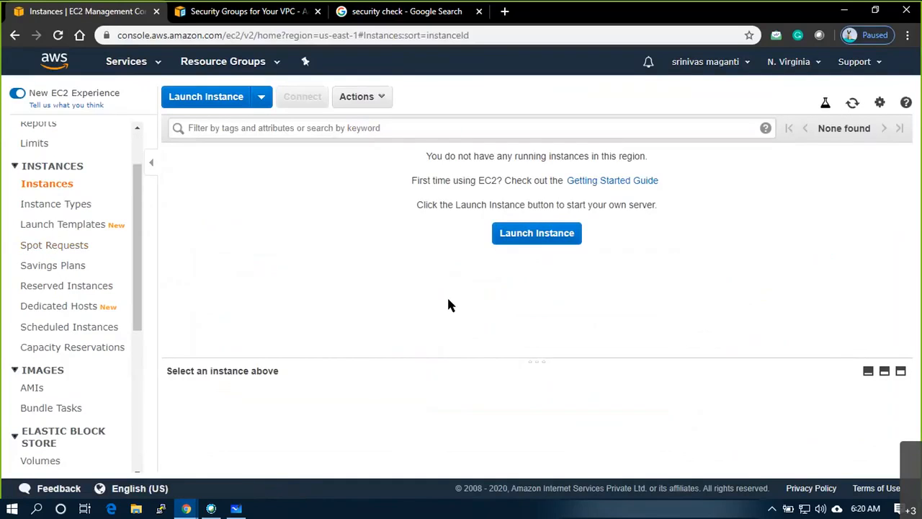
scroll(85, 319, "down", 2)
scroll(84, 319, "down", 2)
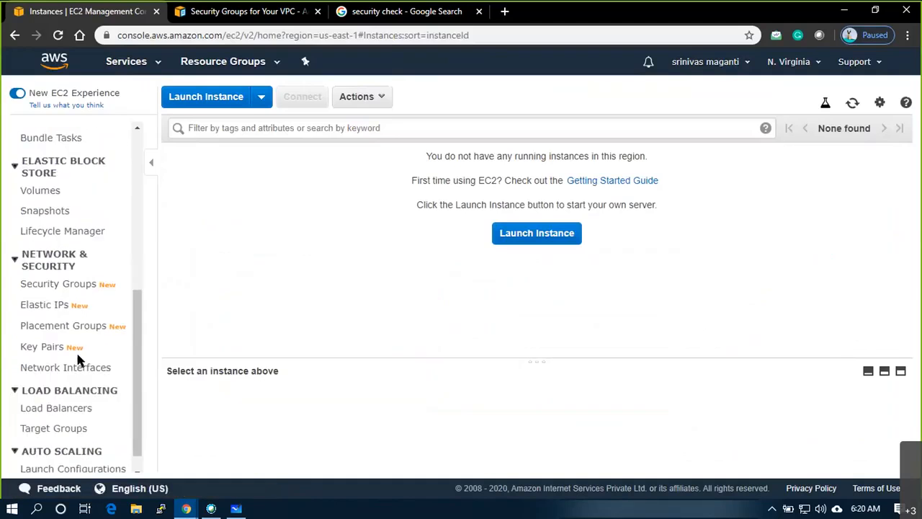
left_click(62, 349)
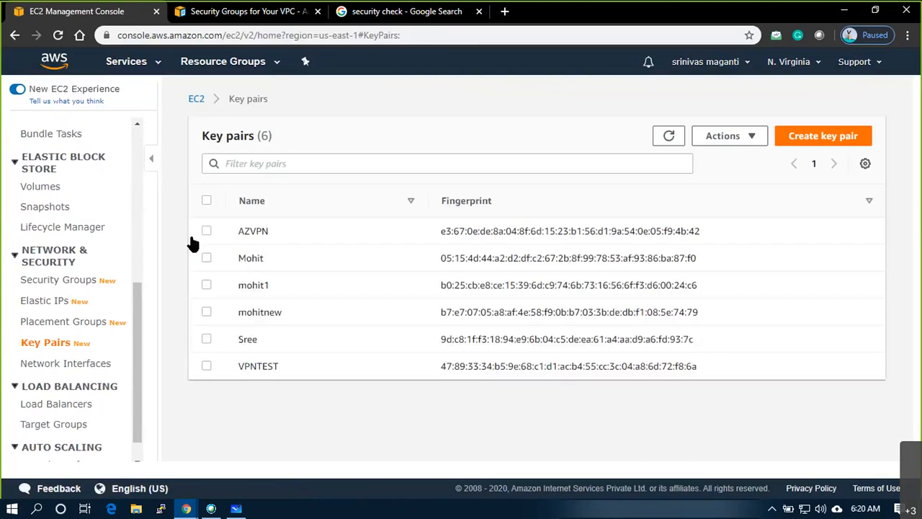
- Select all six key pairs and delete them, confirming with 'delete'
left_click(205, 201)
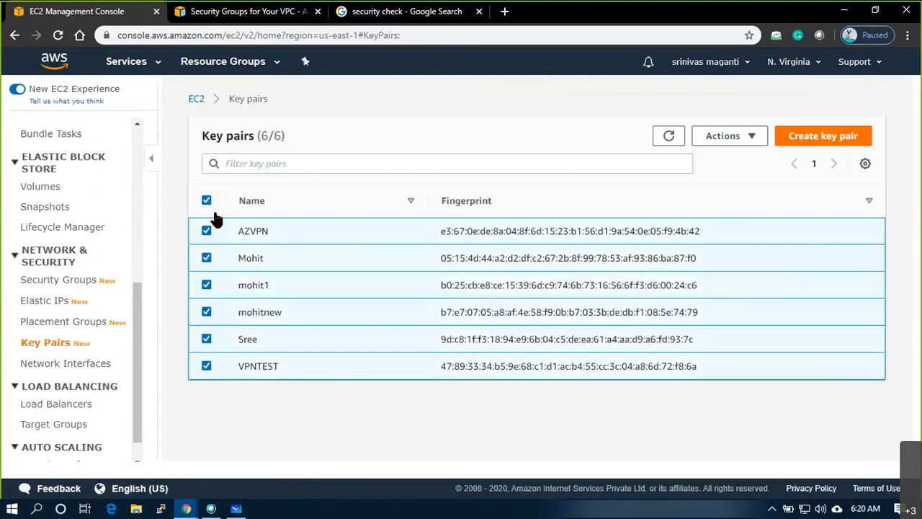
left_click(756, 139)
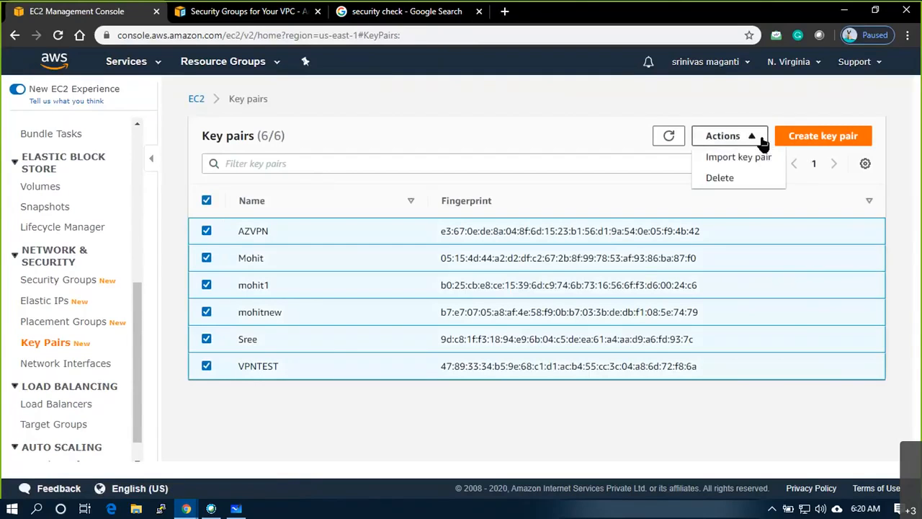
left_click(720, 177)
left_click(488, 297)
type("de")
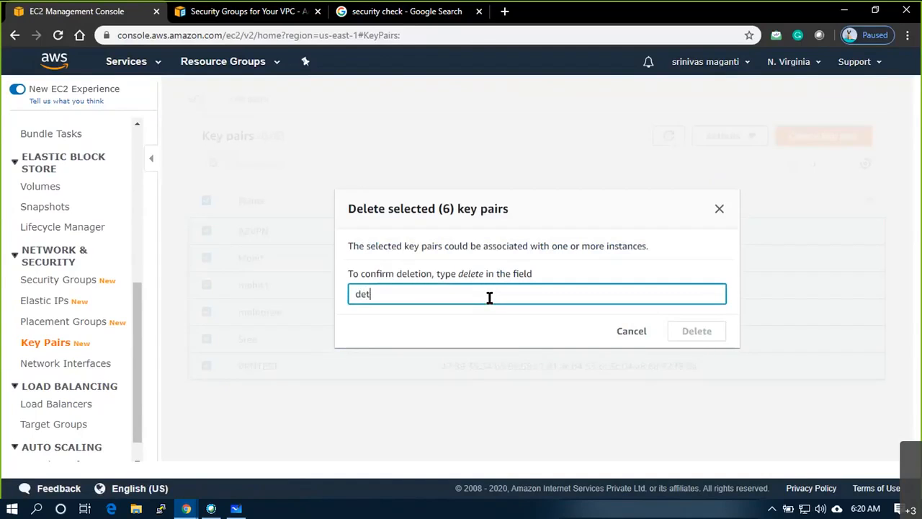
type("lete")
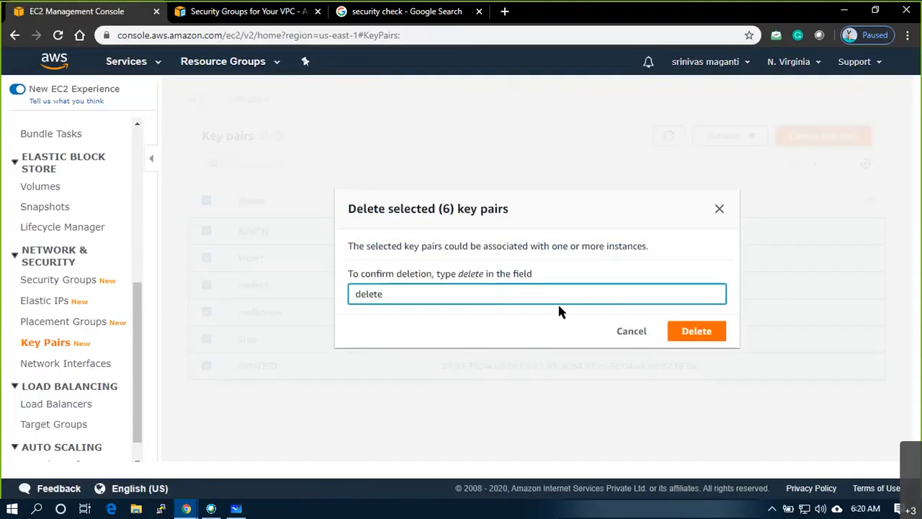
left_click(681, 331)
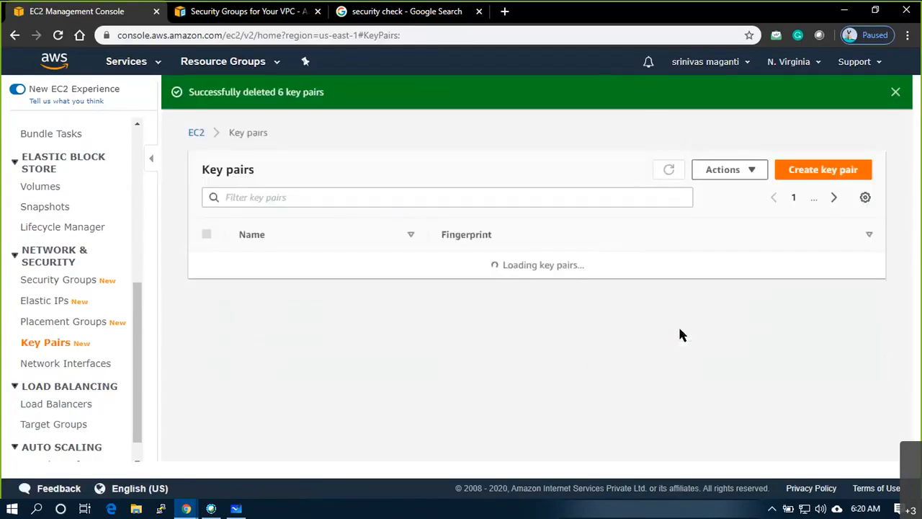
- Dismiss the deletion success message and return to the empty Instances list
left_click(896, 95)
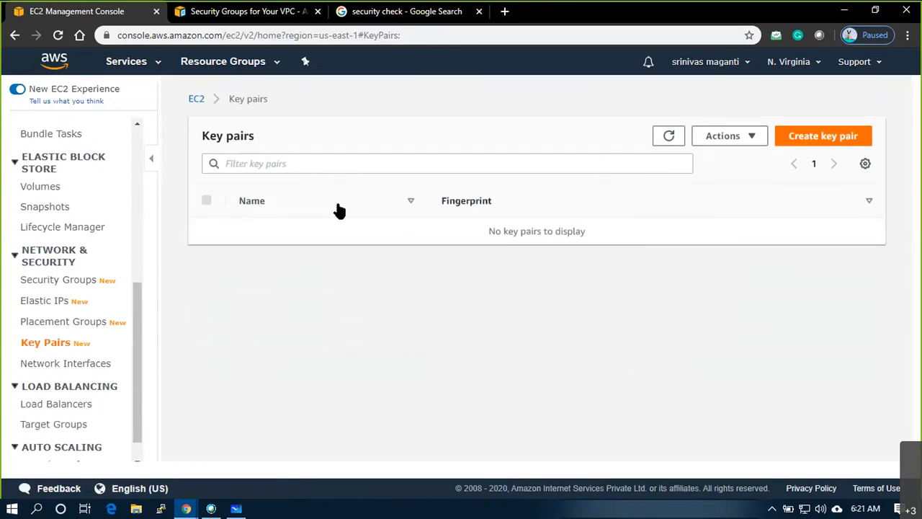
scroll(46, 295, "up", 5)
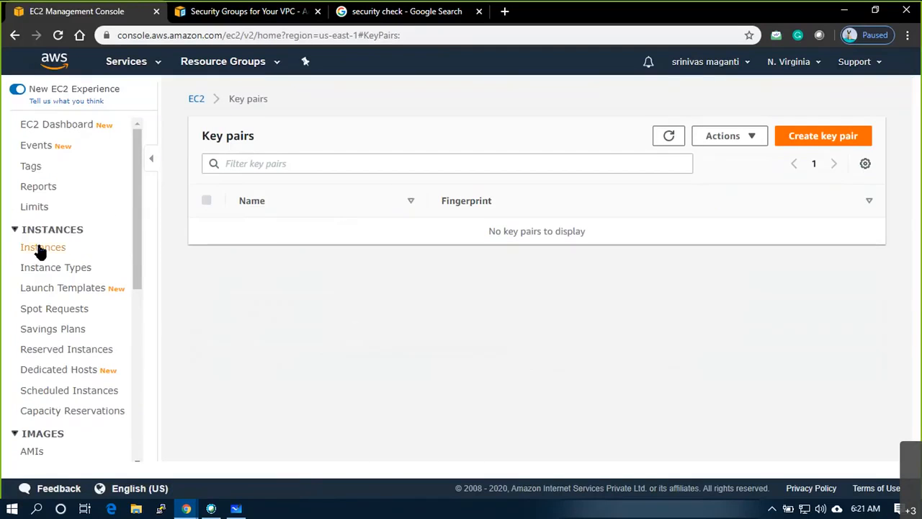
left_click(40, 249)
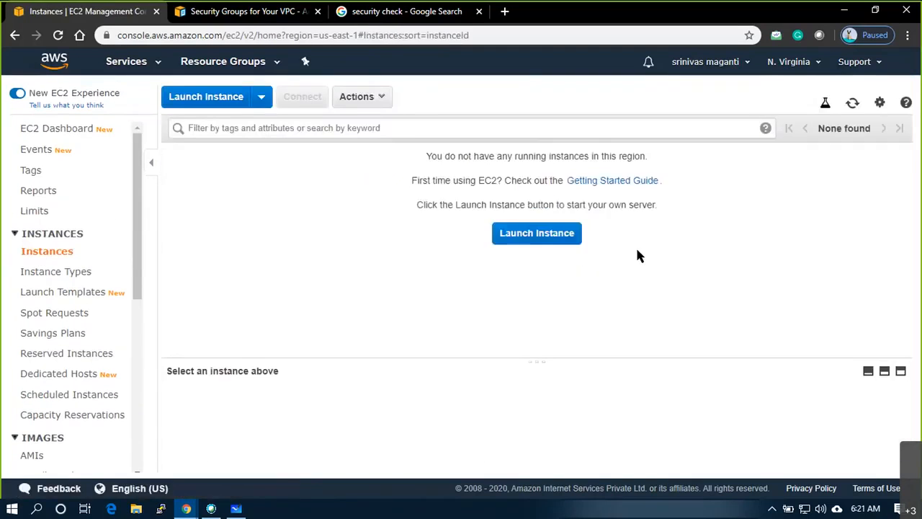
- Launch a new instance using the Microsoft Windows Server 2019 Base Quick Start AMI
left_click(527, 240)
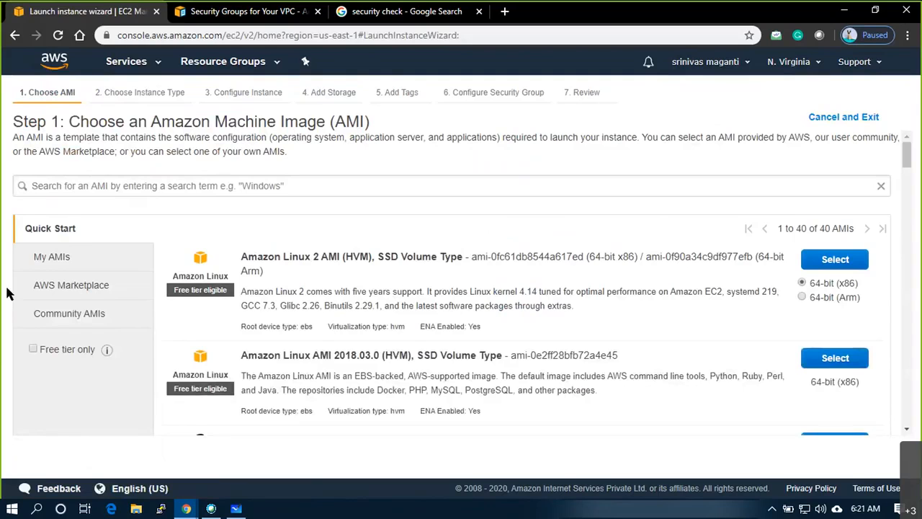
scroll(384, 330, "down", 1)
scroll(383, 328, "down", 15)
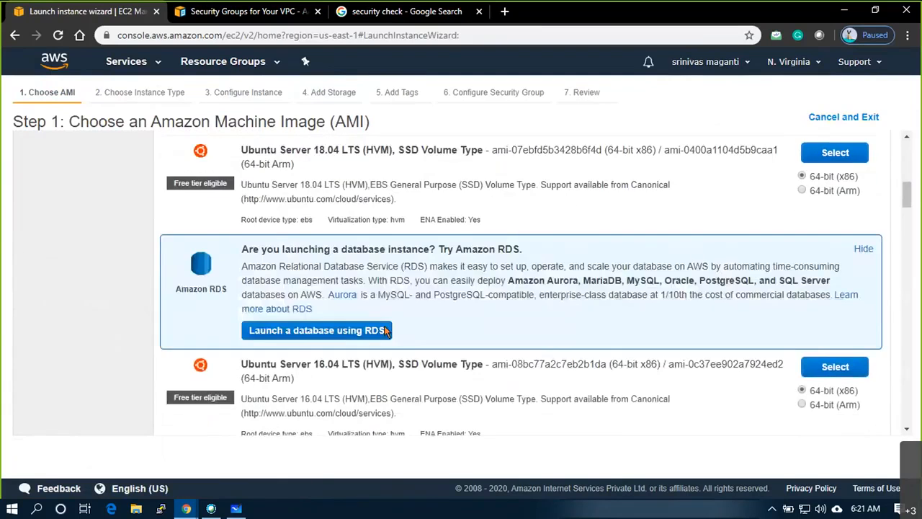
scroll(384, 330, "up", 1)
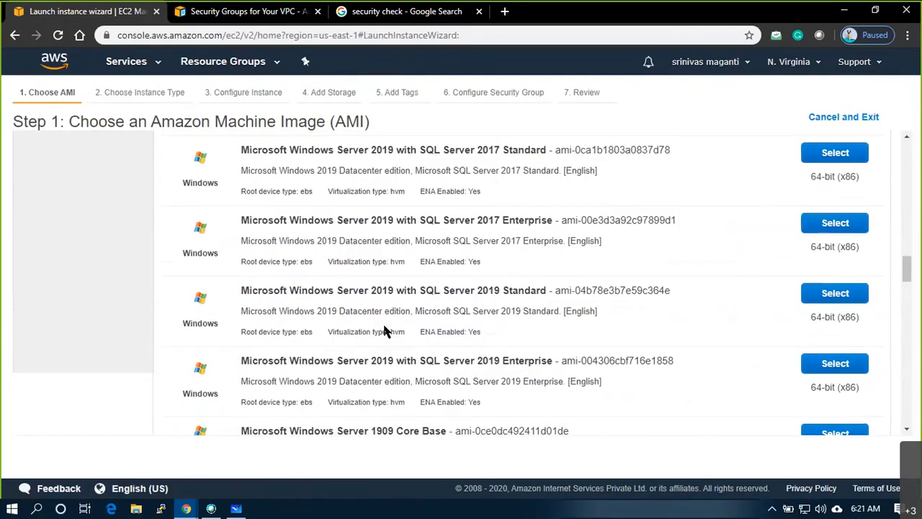
scroll(384, 326, "up", 10)
scroll(383, 323, "up", 5)
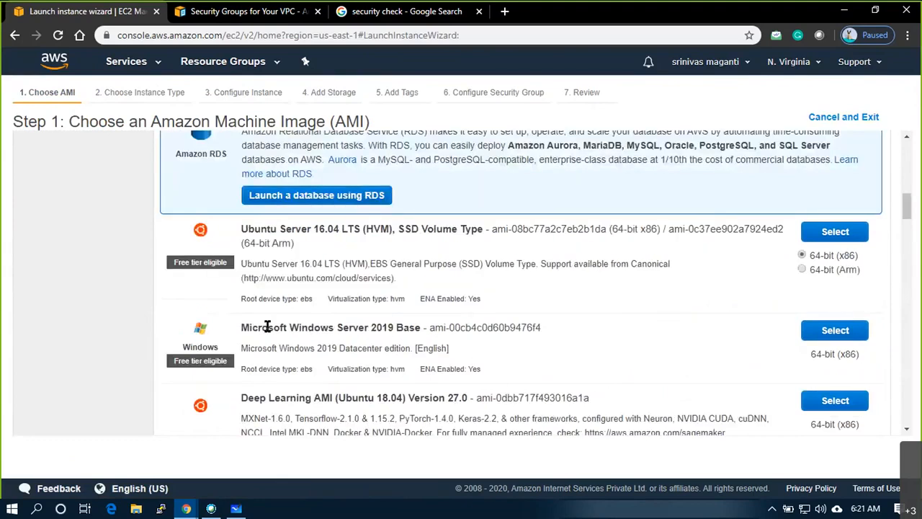
left_click_drag(242, 328, 836, 333)
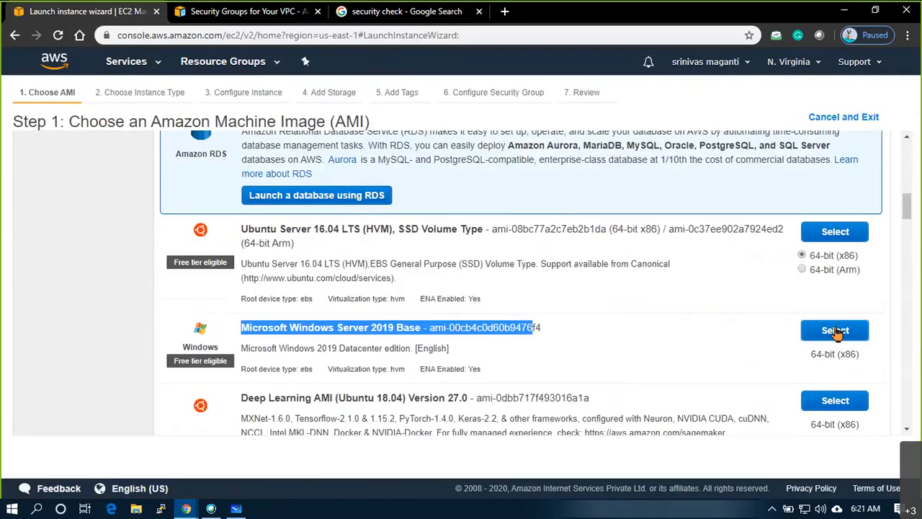
left_click(836, 331)
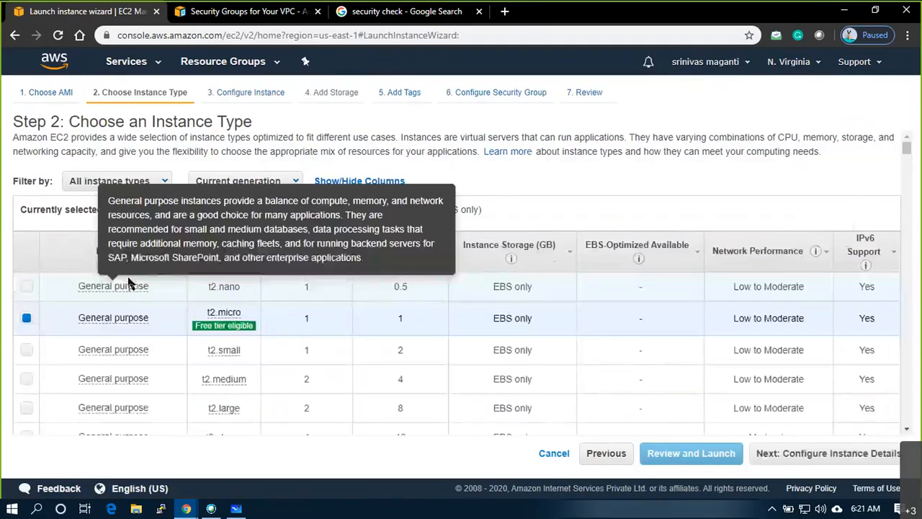
- Keep t2.micro as the instance type and continue to Step 3: Configure Instance Details
scroll(287, 267, "down", 1)
mouse_move(213, 266)
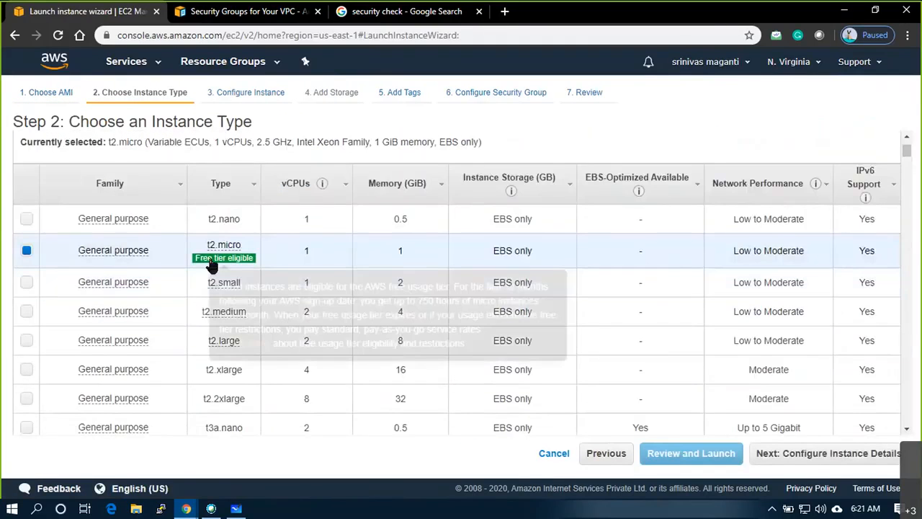
mouse_move(240, 249)
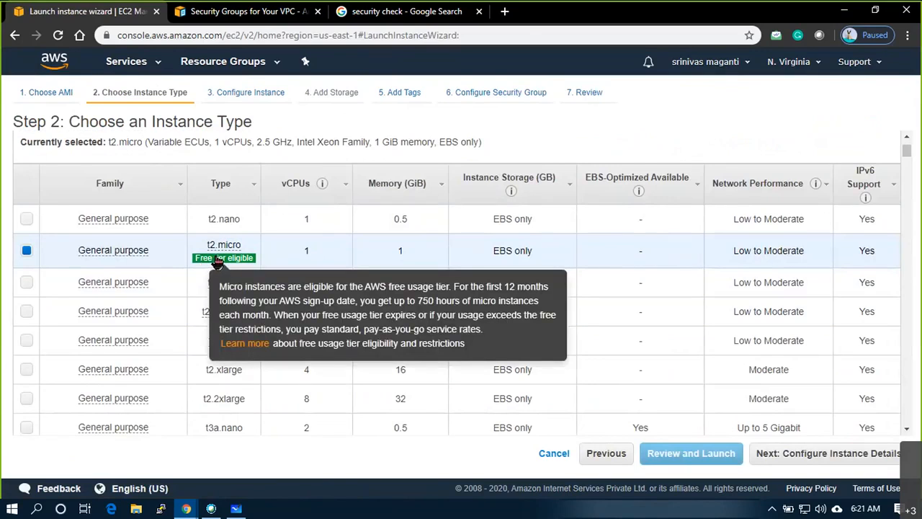
left_click(819, 461)
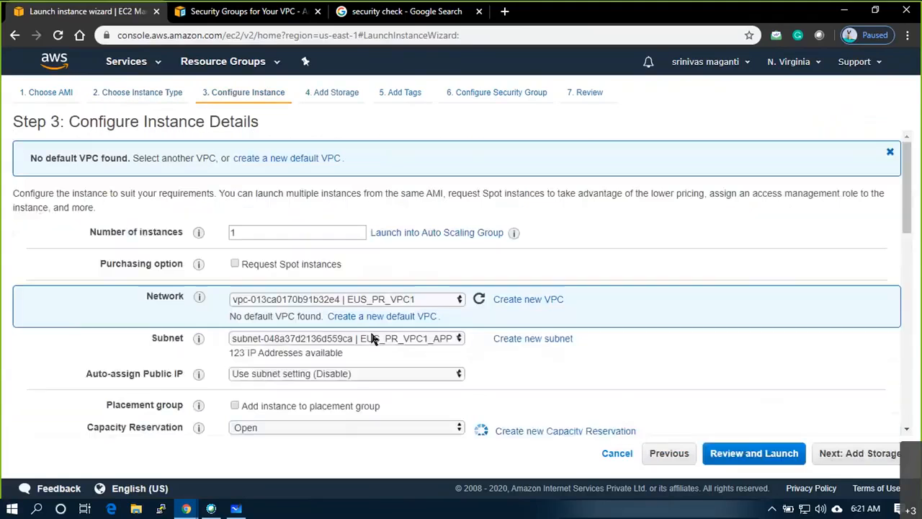
- Choose EUS_PR_VPC1 as the instance's network
double_click(238, 232)
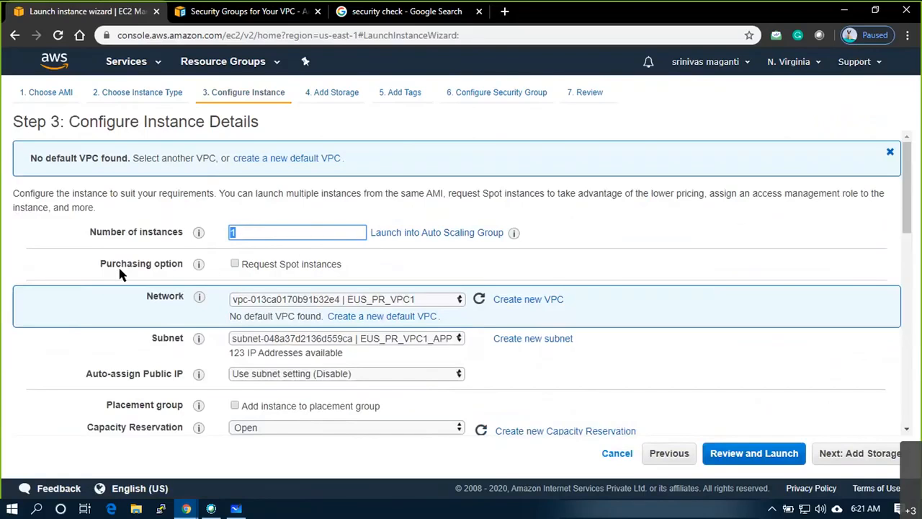
scroll(392, 270, "down", 2)
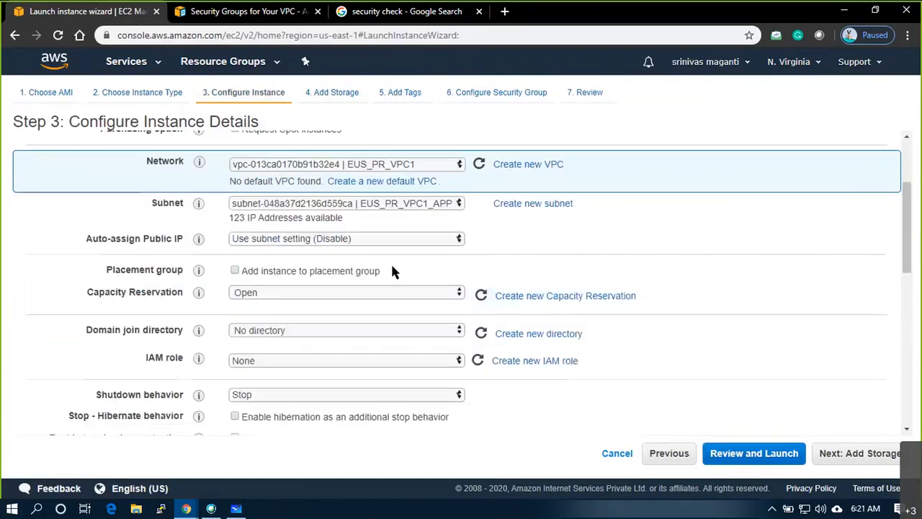
left_click(458, 167)
left_click(345, 180)
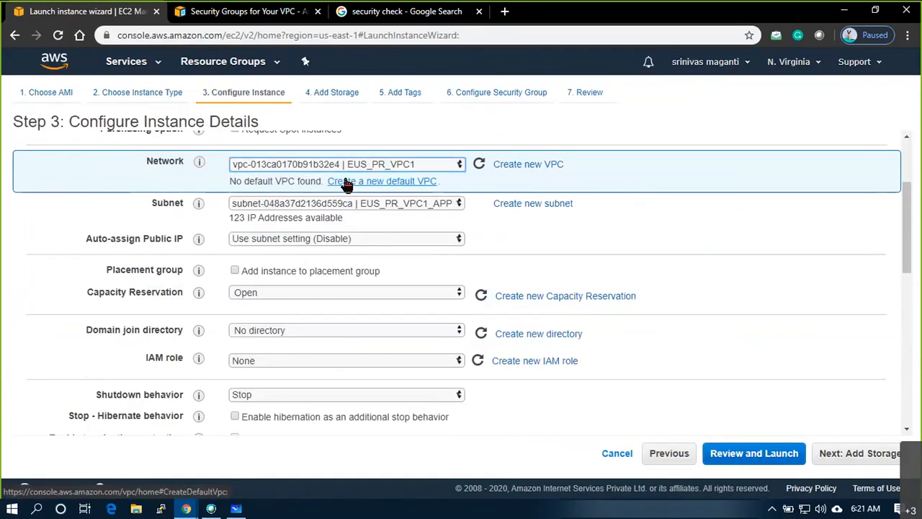
- Set the subnet to EUS_PR_VPC1_DBS3 in us-east-1f, then switch to the whiteboard
left_click(454, 205)
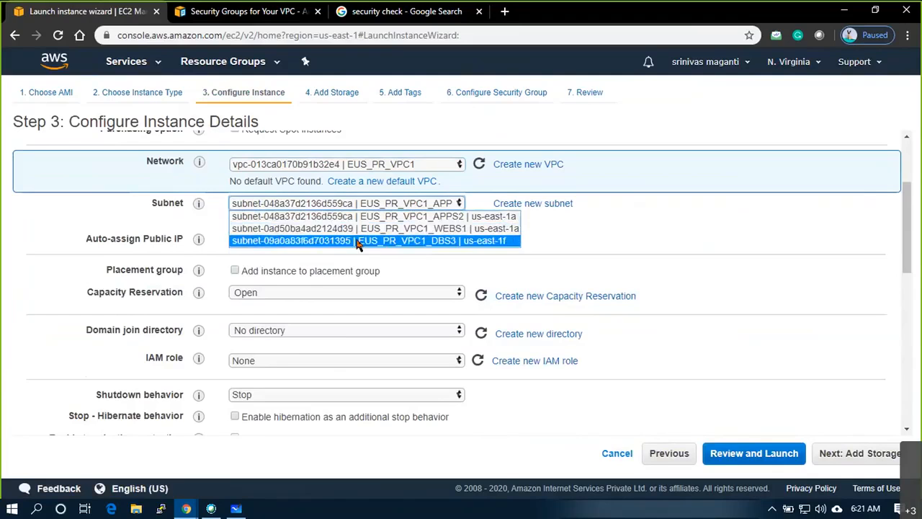
left_click(366, 230)
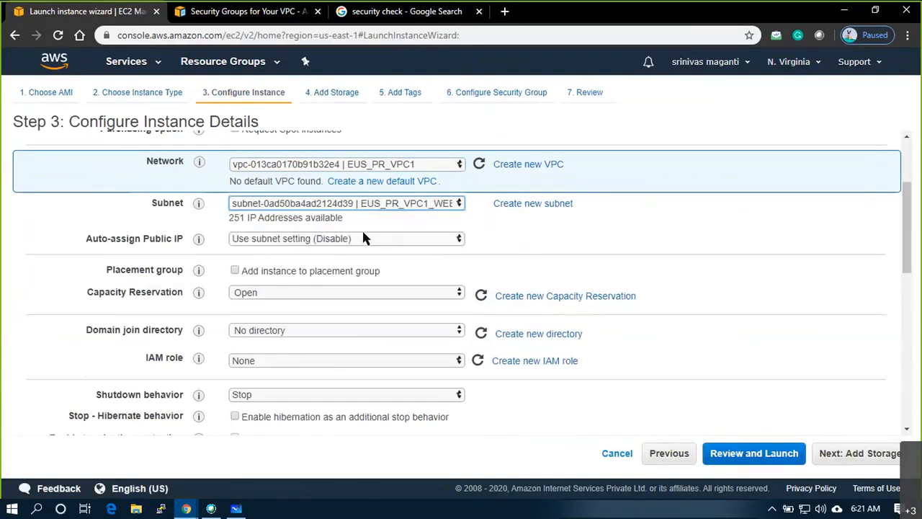
left_click(517, 252)
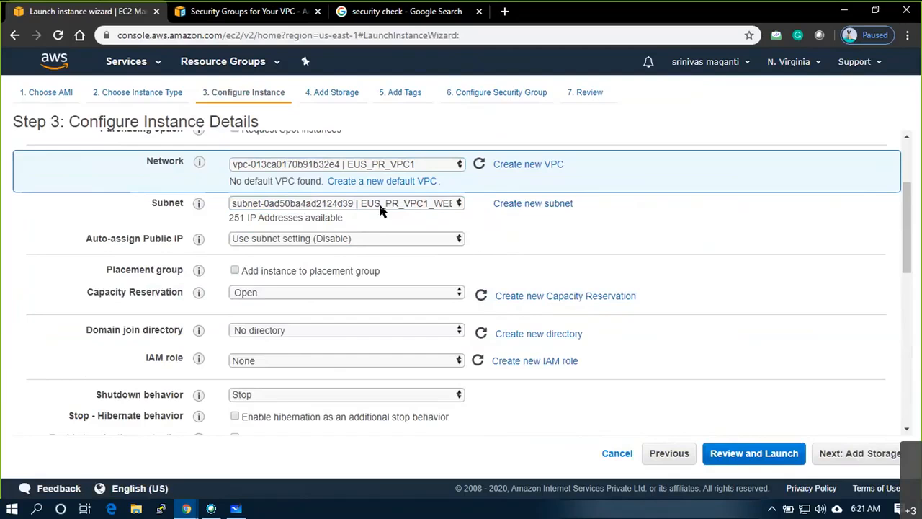
scroll(382, 258, "down", 1)
scroll(383, 258, "up", 2)
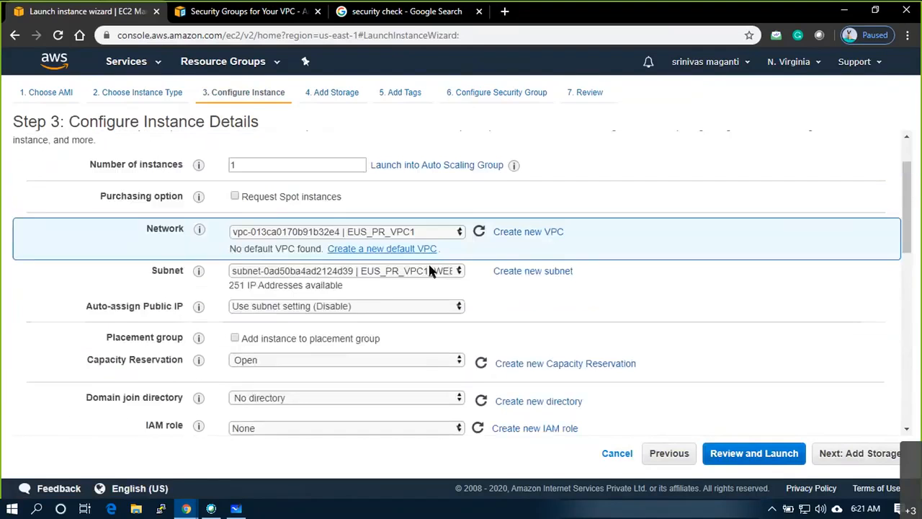
left_click(426, 270)
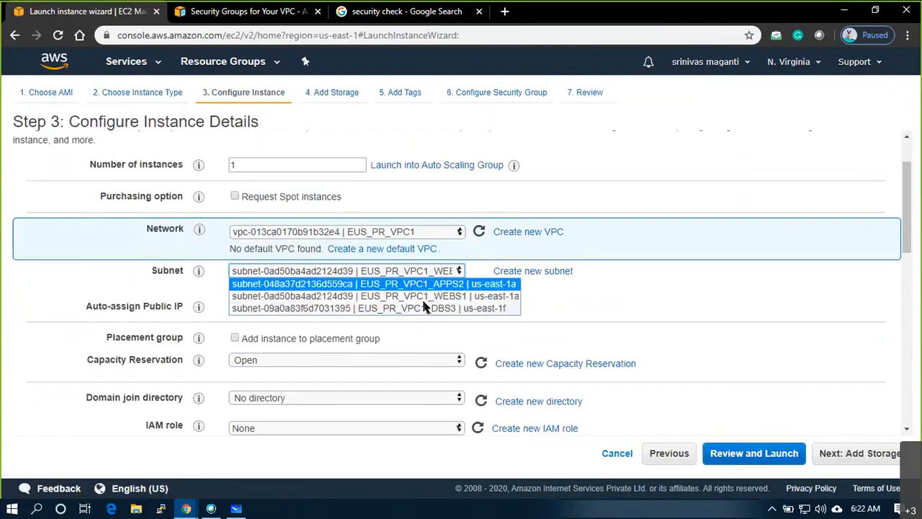
left_click(424, 310)
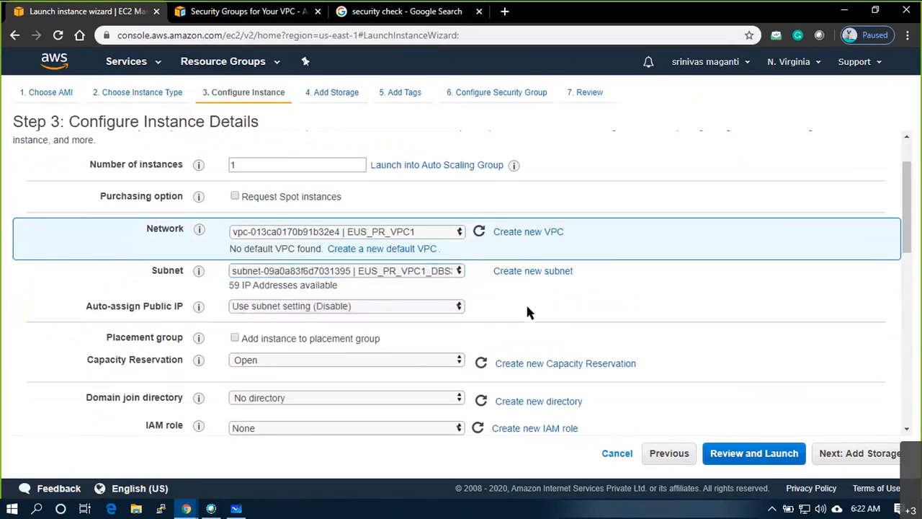
scroll(525, 307, "down", 1)
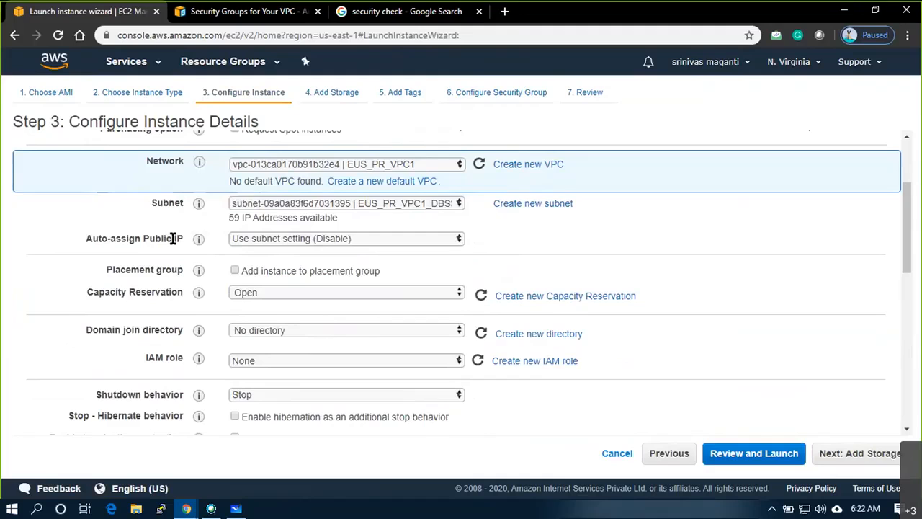
left_click(248, 511)
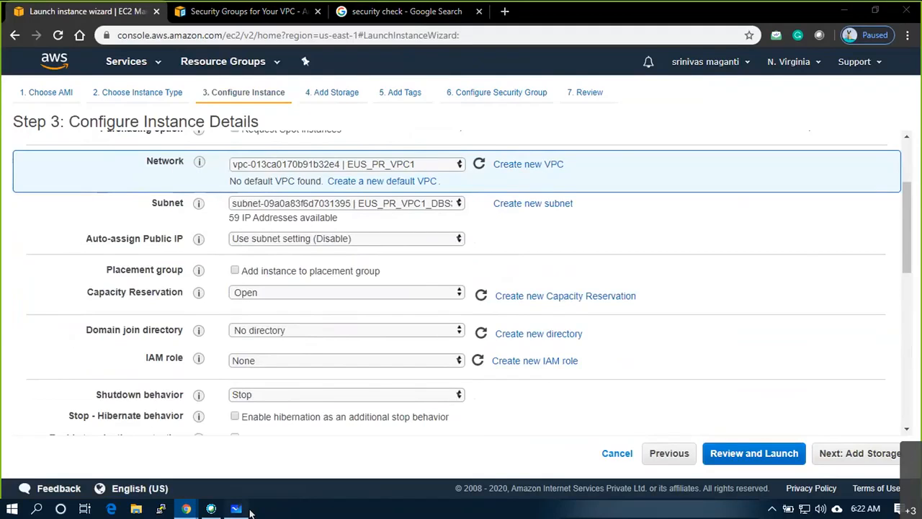
- Label the VPC 10.1.0.0/16 and subnet 1 10.1.1.0/24 with a leader line
right_click(509, 364)
left_click(523, 330)
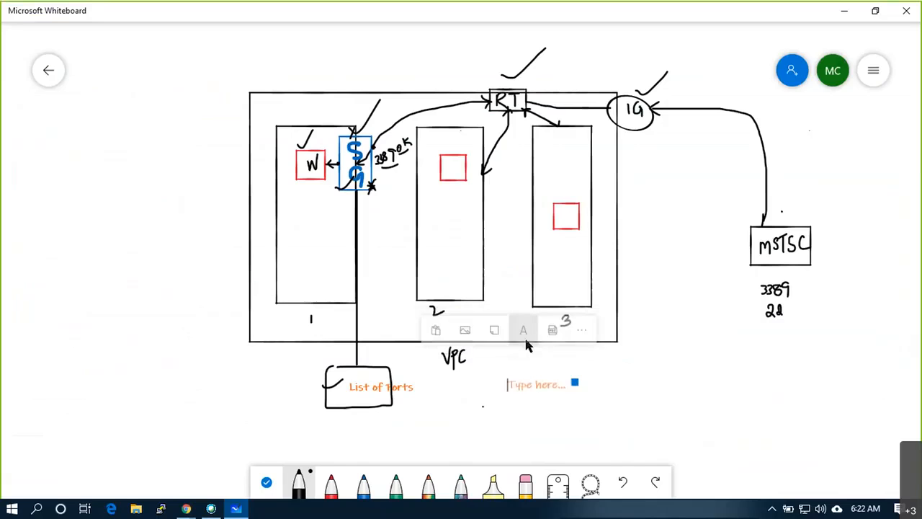
type("10.1.0.0/16")
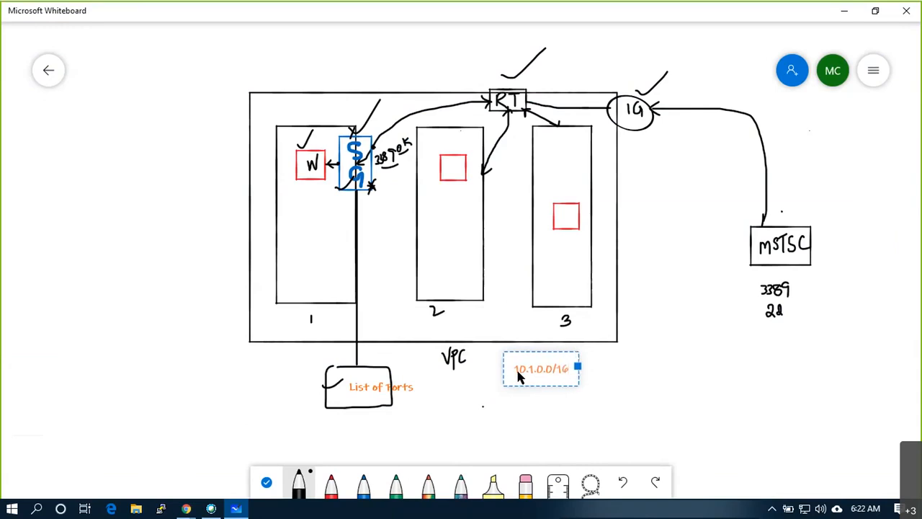
left_click_drag(282, 304, 222, 359)
right_click(181, 376)
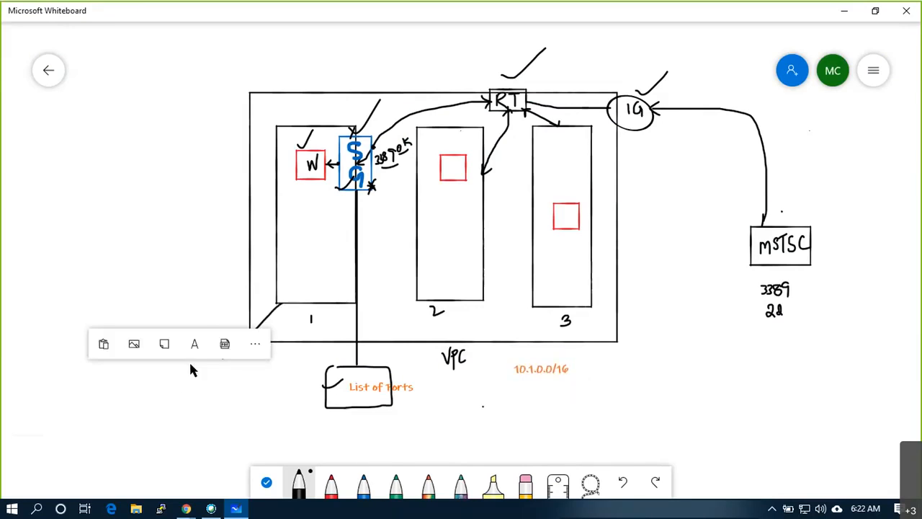
left_click(195, 344)
type("10.1.1.0/24")
- Label subnet 2 as 10.1.2.0/25 with a leader line
mouse_move(460, 302)
left_mouse_down()
mouse_move(478, 339)
mouse_move(488, 409)
left_mouse_up()
right_click(481, 414)
left_click(490, 379)
type("10.1.2.0/2")
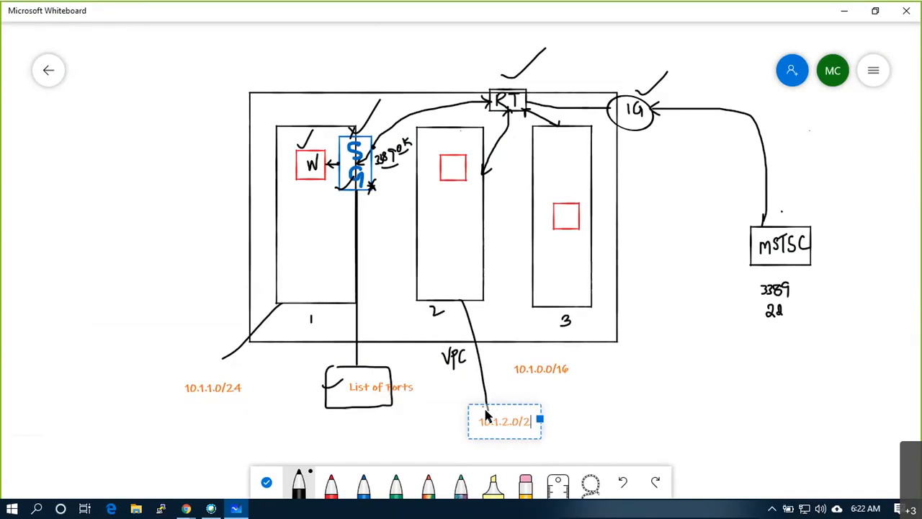
type("5")
left_click(591, 409)
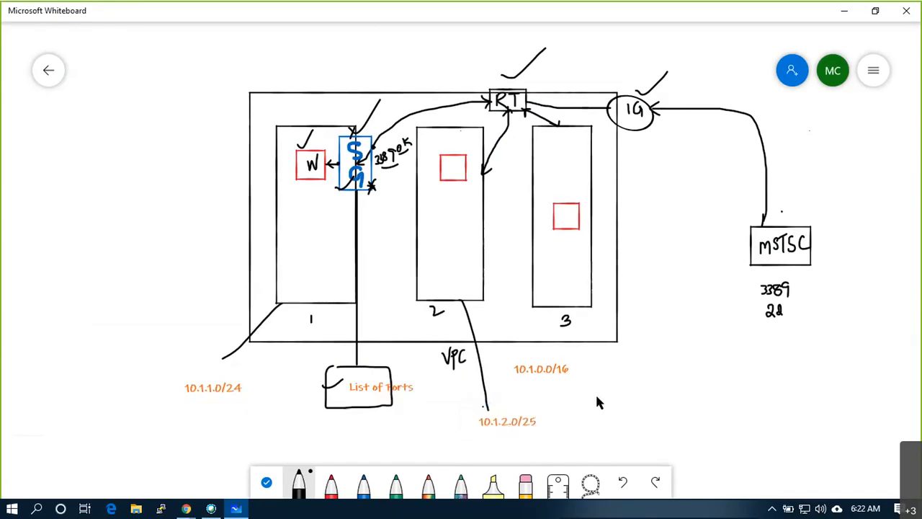
- Label subnet 3 as 10.1.2.128/26, write W in its square and tick the label
left_click_drag(589, 303, 624, 323)
right_click(671, 350)
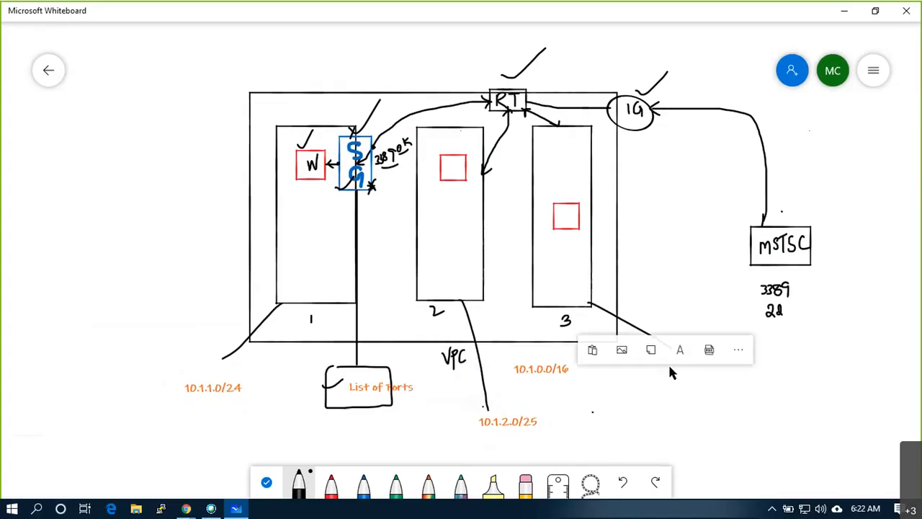
left_click(681, 343)
type("10.")
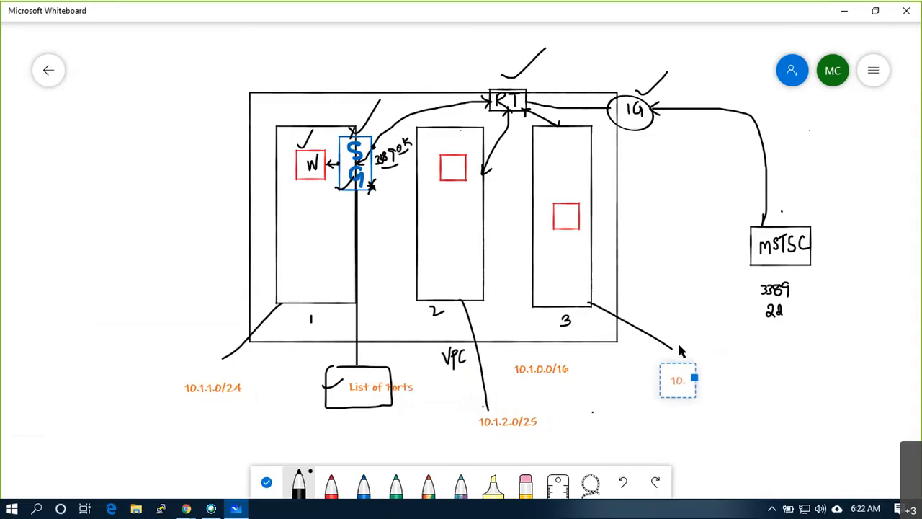
type("1.2.")
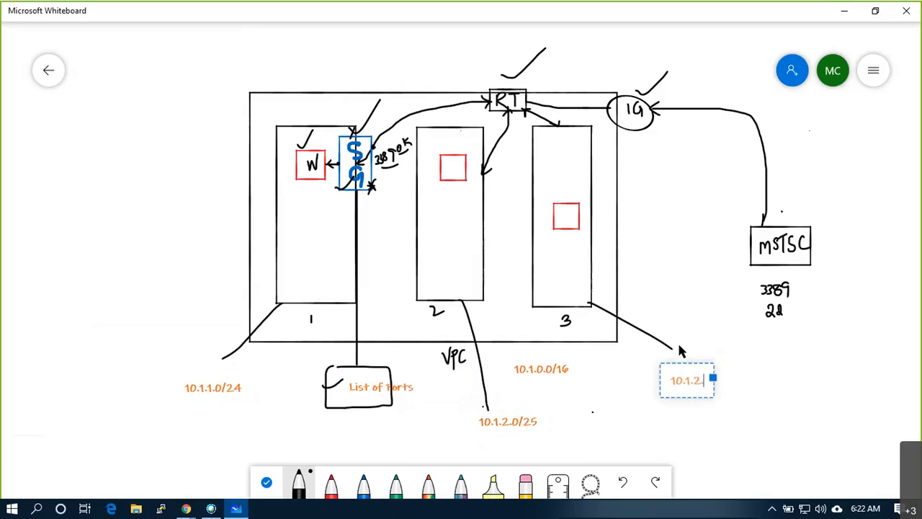
key("BackSpace")
type("128/")
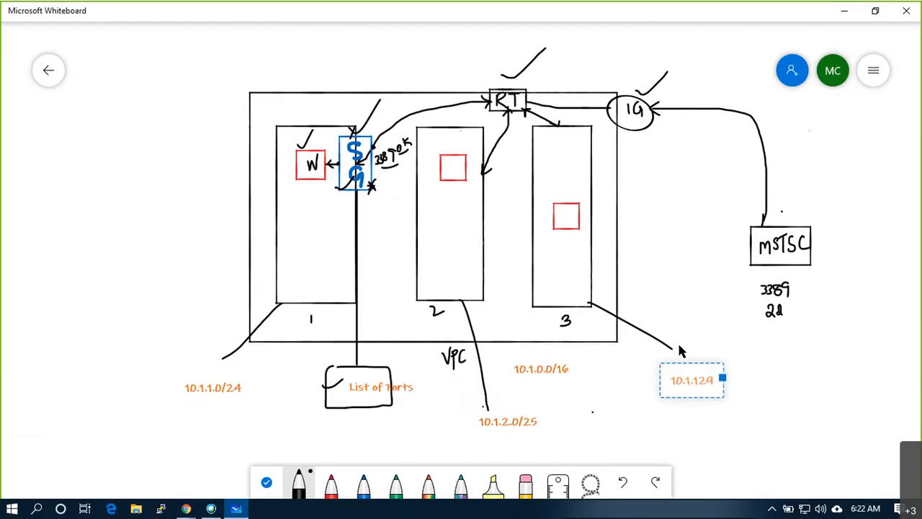
key("BackSpace")
type(".")
key("BackSpace")
key("BackSpace")
key("BackSpace")
key("BackSpace")
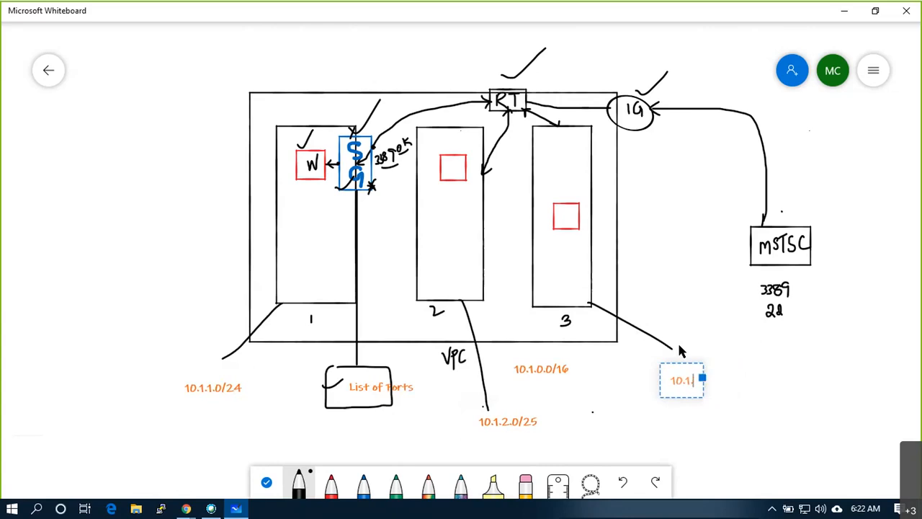
type("2.128/26")
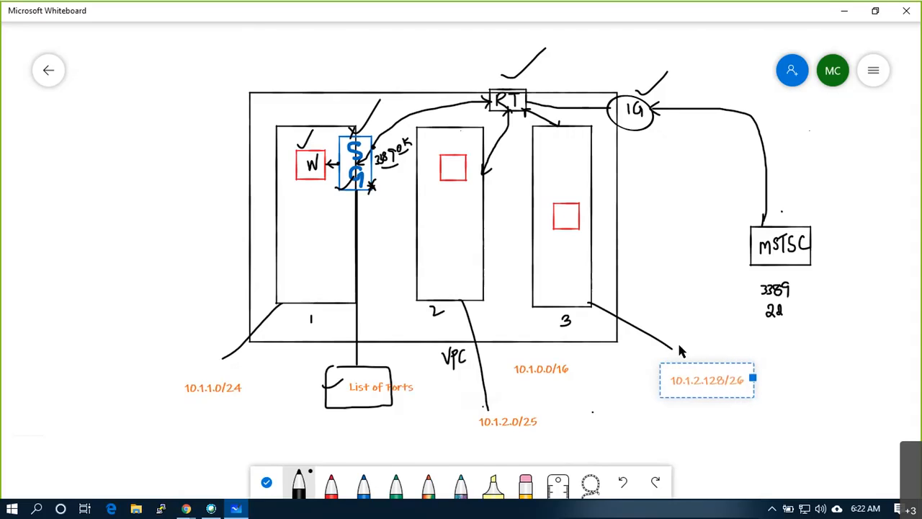
left_click(656, 426)
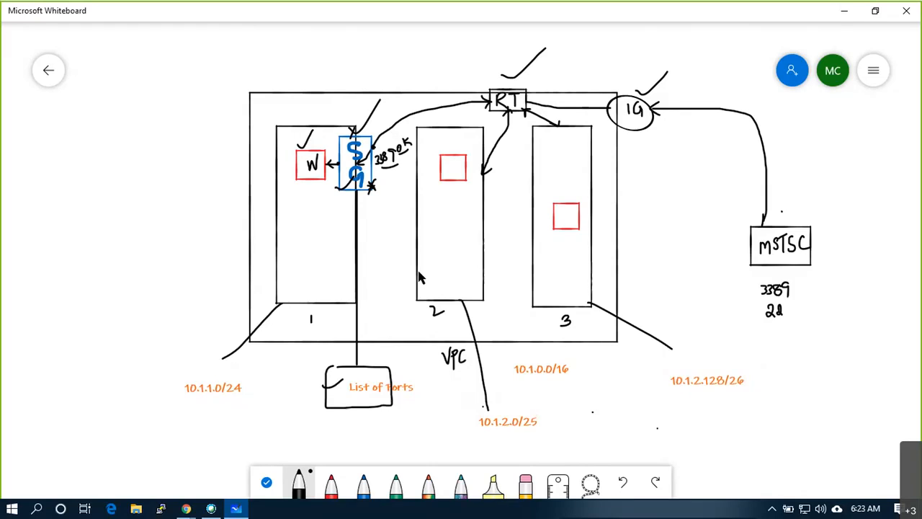
mouse_move(561, 213)
left_mouse_down()
mouse_move(575, 225)
mouse_move(579, 208)
left_mouse_up()
left_click_drag(659, 373, 674, 362)
key("alt+Tab")
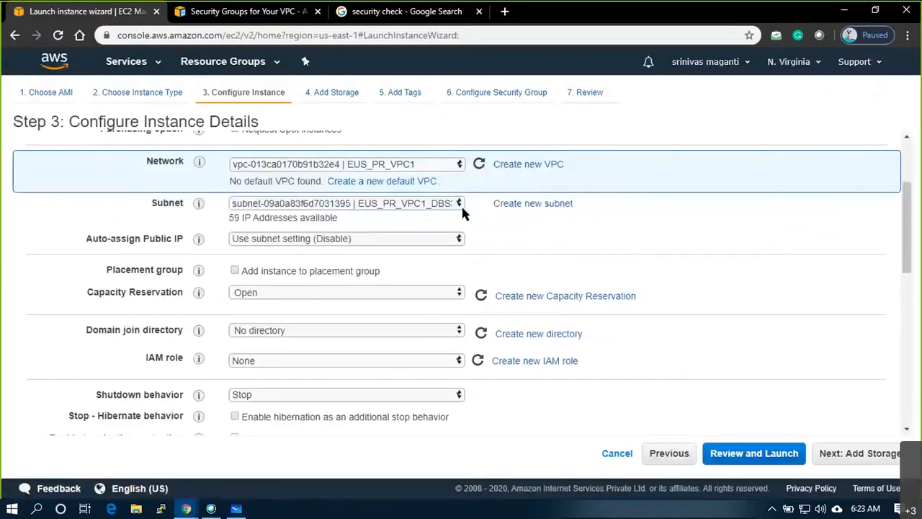
left_click(432, 204)
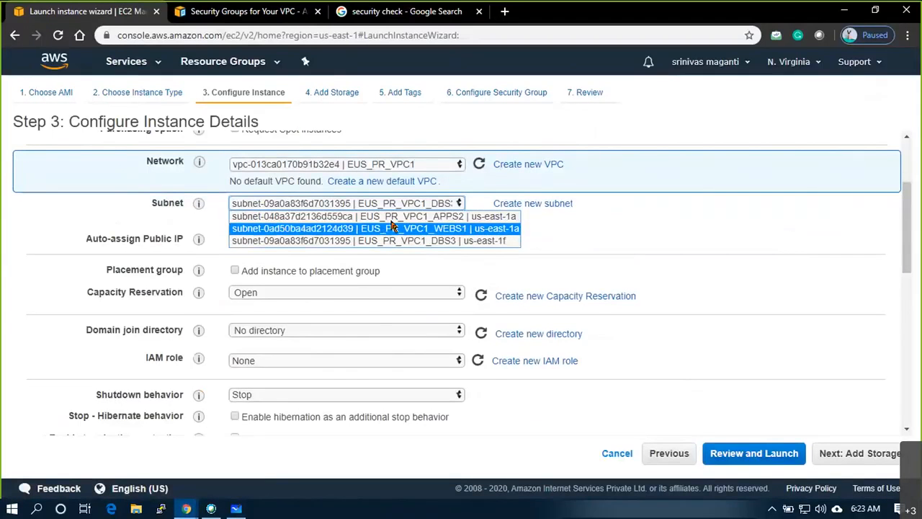
key("alt+Tab")
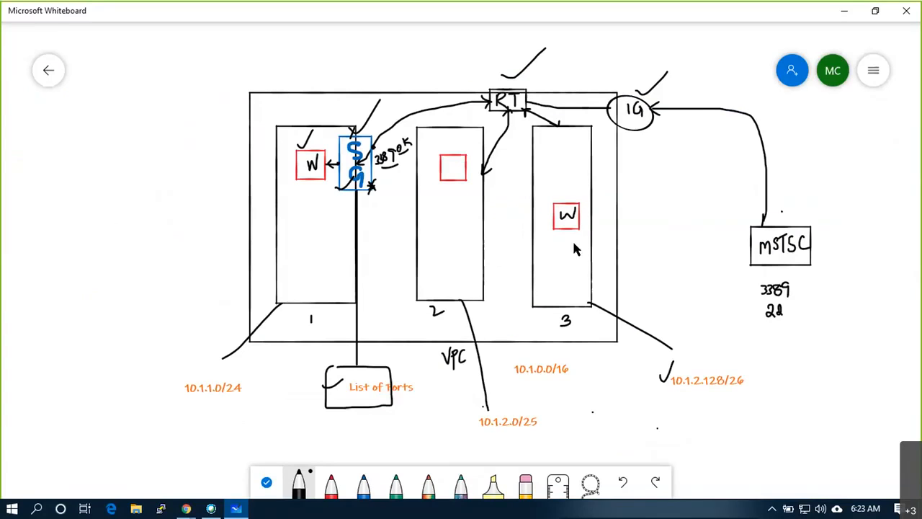
key("alt+Tab")
left_click_drag(86, 239, 196, 240)
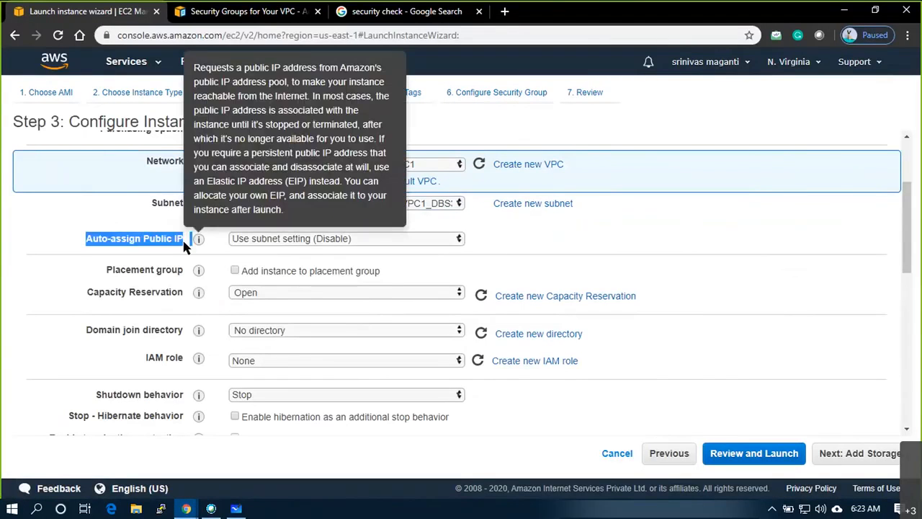
left_click(70, 242)
key("alt+Tab")
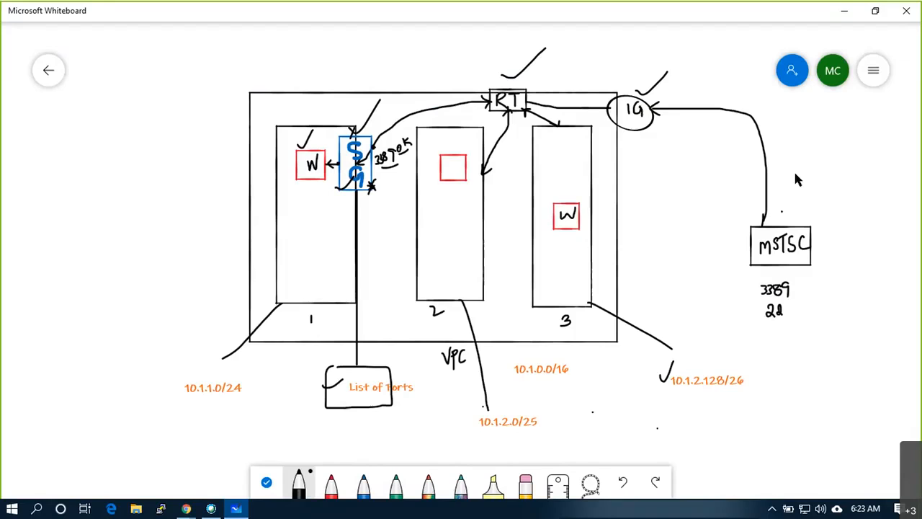
- Box MSTSC, write HOME beside it, mark the IG arrows and draw RT's line to W
mouse_move(733, 278)
left_mouse_down()
mouse_move(838, 321)
mouse_move(837, 204)
mouse_move(730, 201)
left_mouse_up()
mouse_move(855, 224)
left_mouse_down()
mouse_move(857, 232)
mouse_move(888, 234)
left_mouse_up()
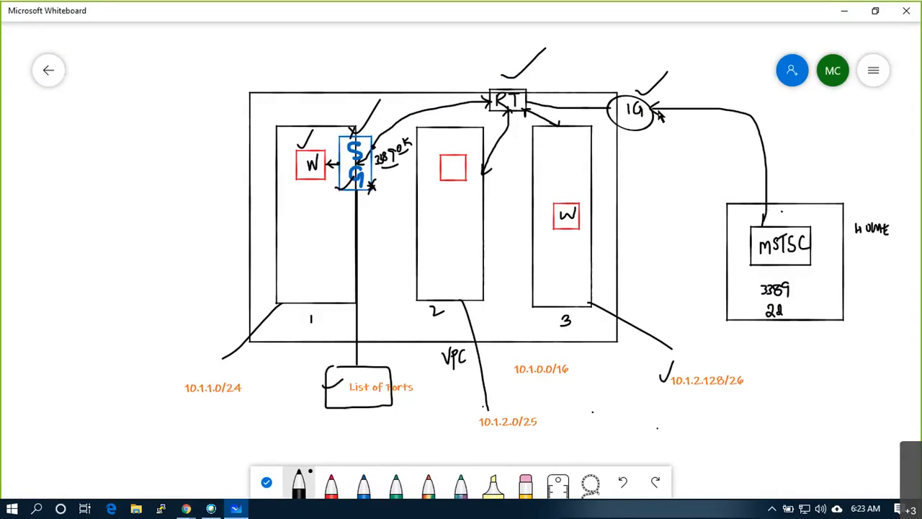
left_click_drag(626, 107, 631, 118)
key("alt+Tab")
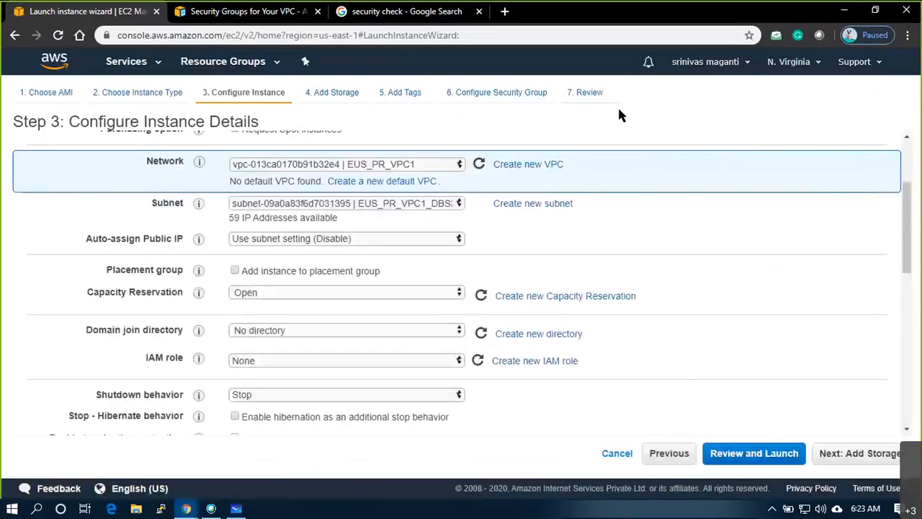
key("alt+Tab")
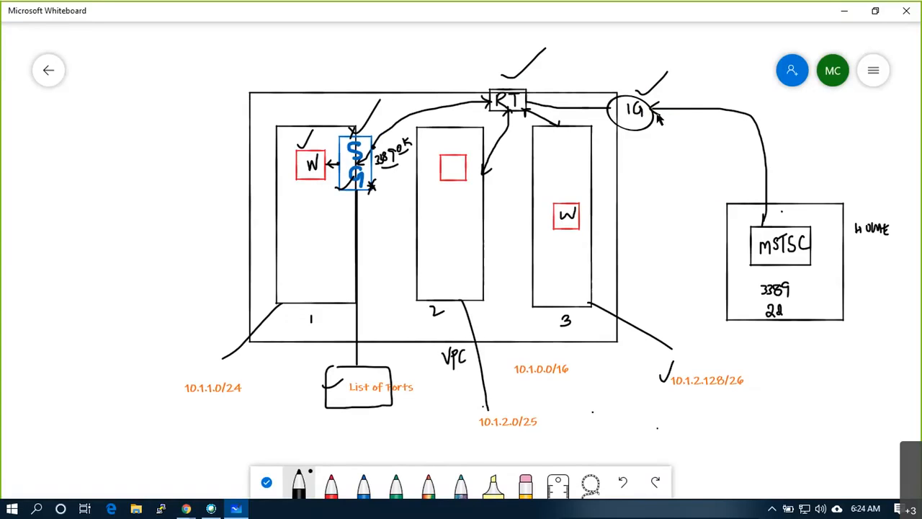
left_click_drag(660, 106, 655, 114)
mouse_move(608, 106)
left_mouse_down()
mouse_move(521, 104)
mouse_move(568, 188)
mouse_move(569, 208)
left_mouse_up()
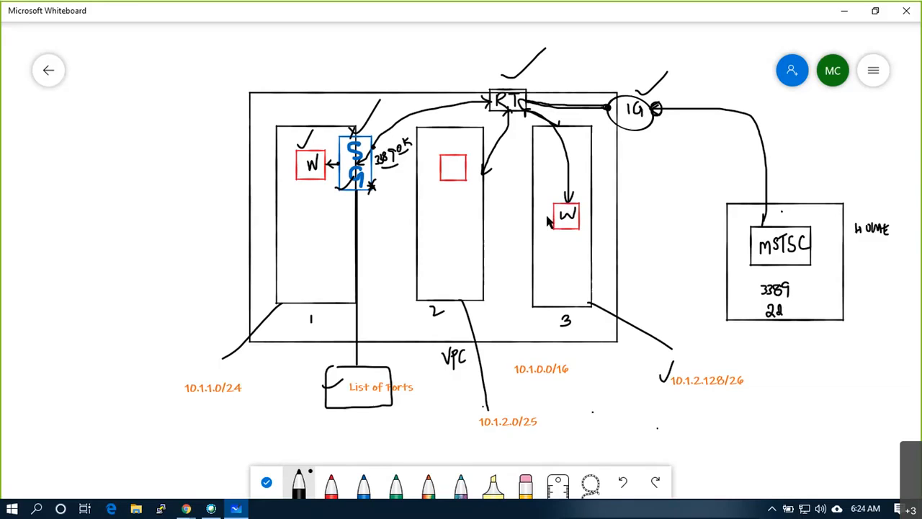
- Set Auto-assign Public IP to Enable and proceed to Step 4: Add Storage
key("alt+Tab")
left_click(368, 239)
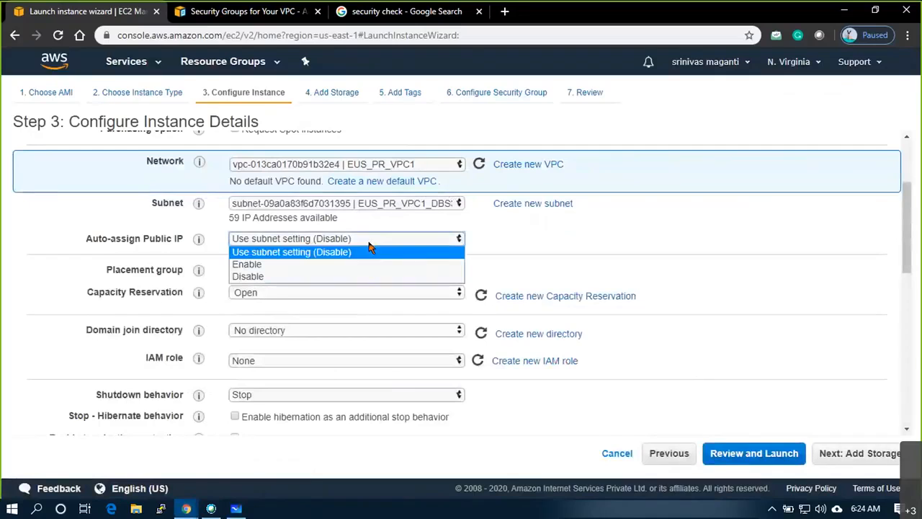
left_click(308, 268)
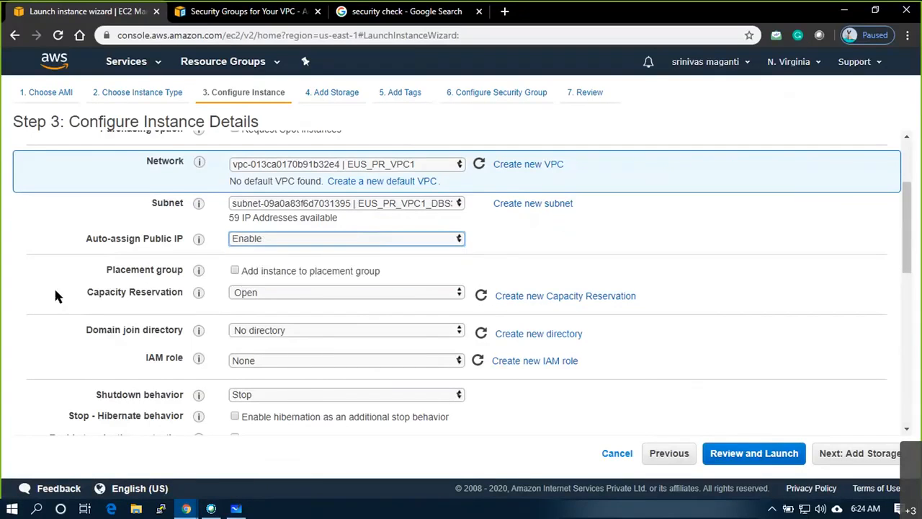
left_click(570, 251)
scroll(571, 251, "down", 2)
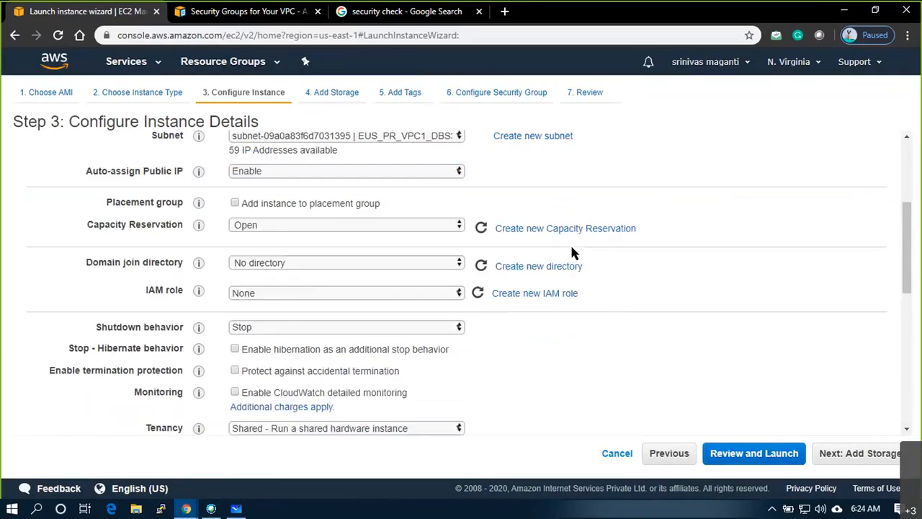
scroll(570, 252, "up", 1)
scroll(294, 309, "down", 4)
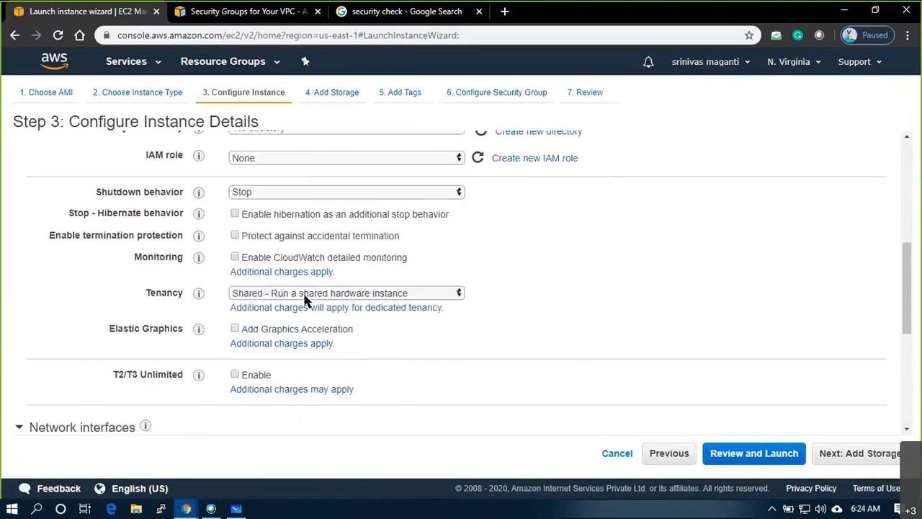
scroll(322, 242, "down", 1)
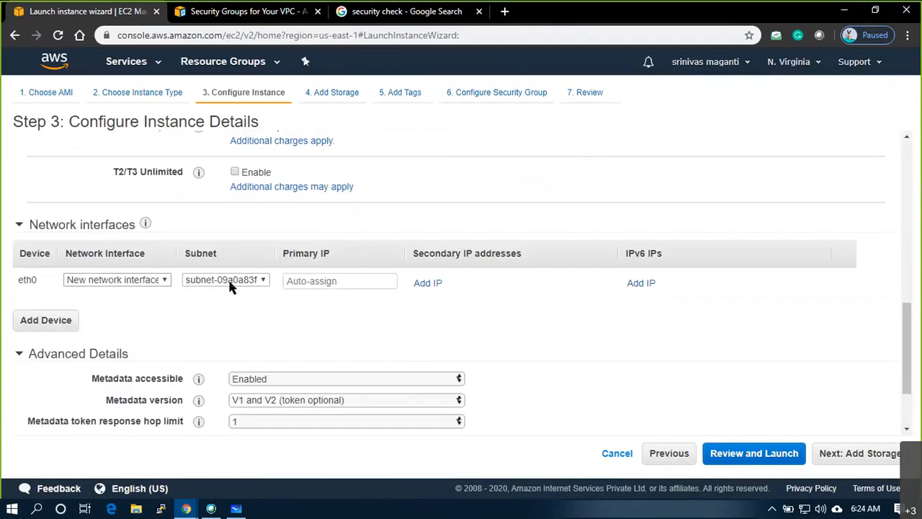
left_click(331, 280)
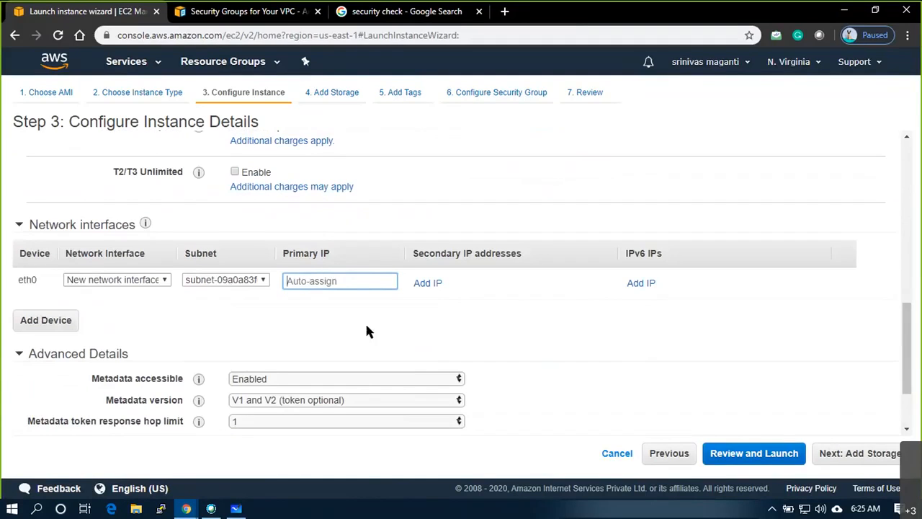
scroll(368, 330, "down", 1)
scroll(367, 332, "down", 1)
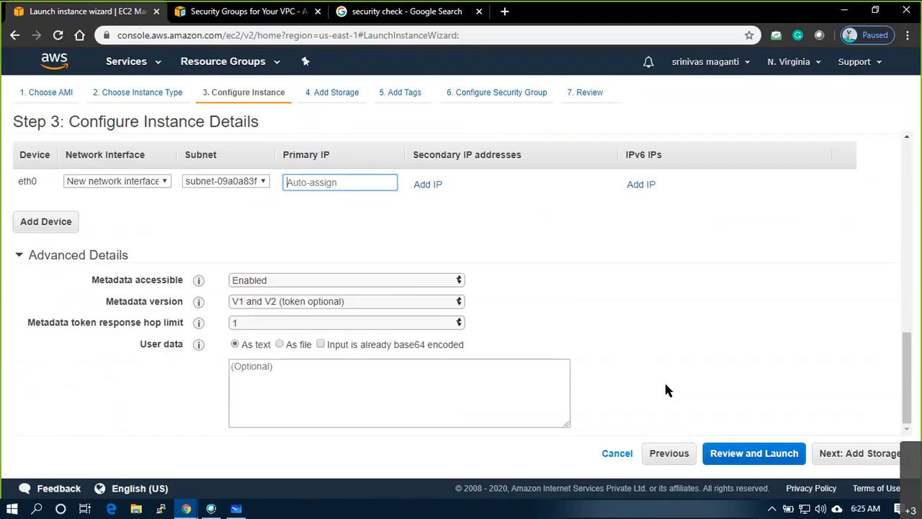
left_click(894, 464)
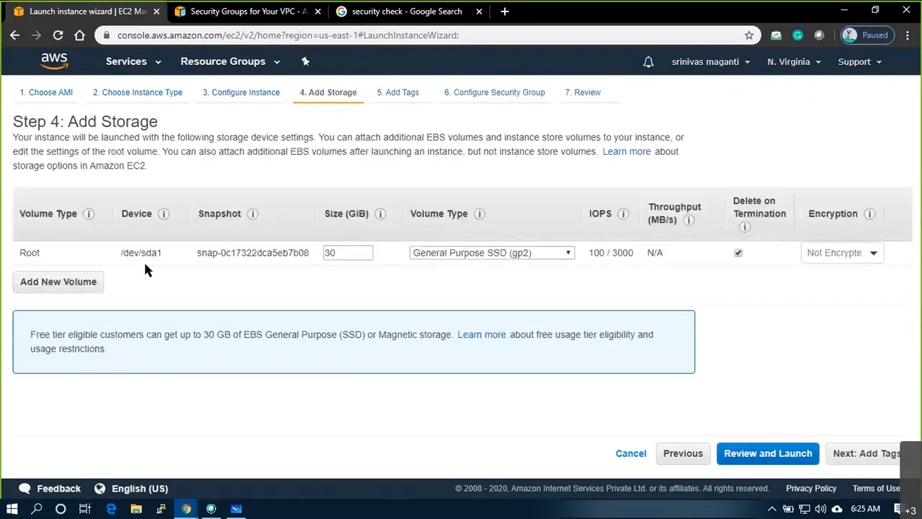
- Leave the root volume at 30 GiB gp2 and proceed to Add Tags
left_click_drag(337, 252, 323, 255)
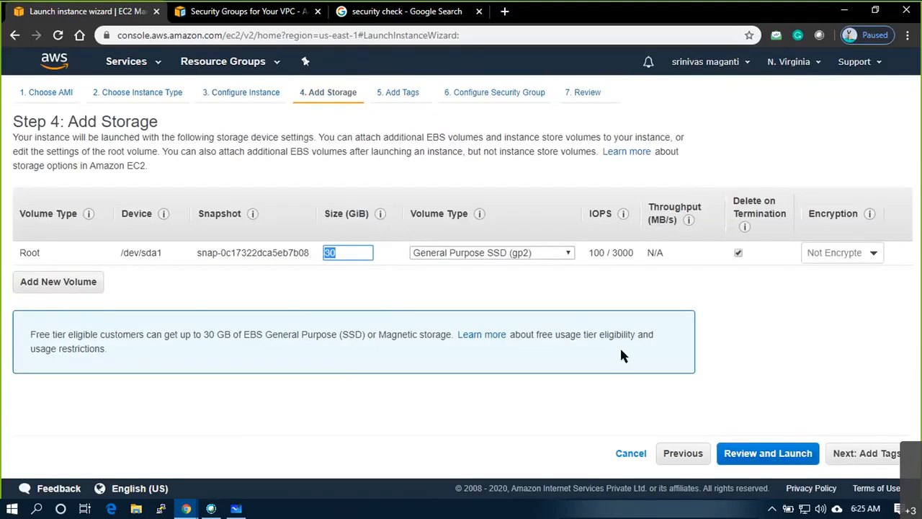
left_click(889, 460)
- Add a Purpose tag with value Lab and a Business Unit tag
left_click(43, 305)
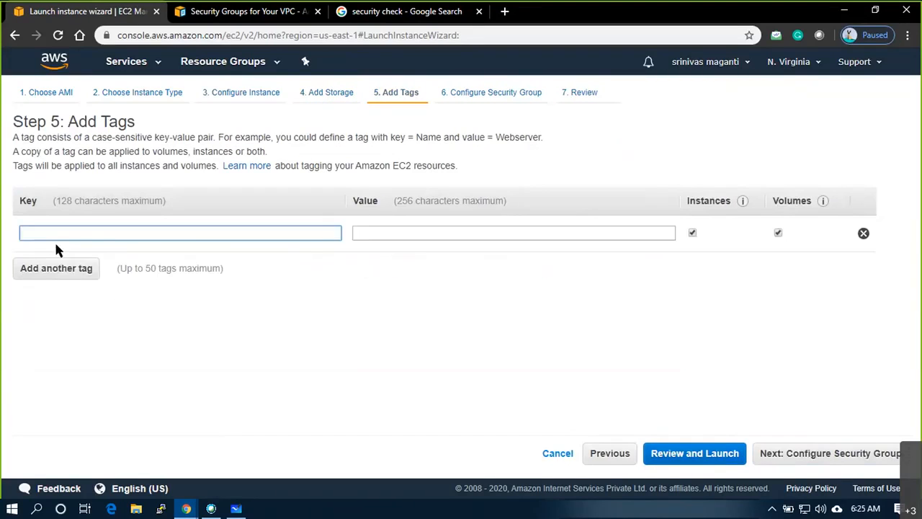
type("Purpose")
key("Tab")
type("Lab")
key("Tab")
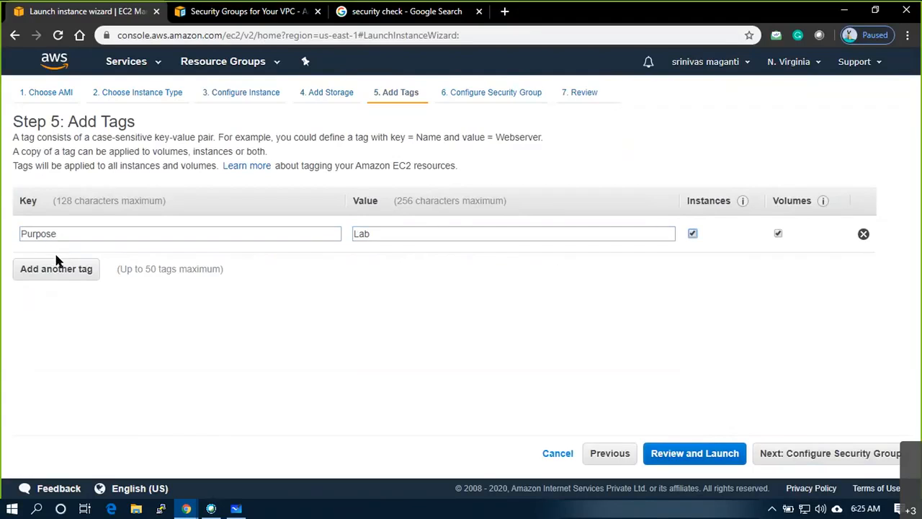
left_click(59, 271)
type("Bus")
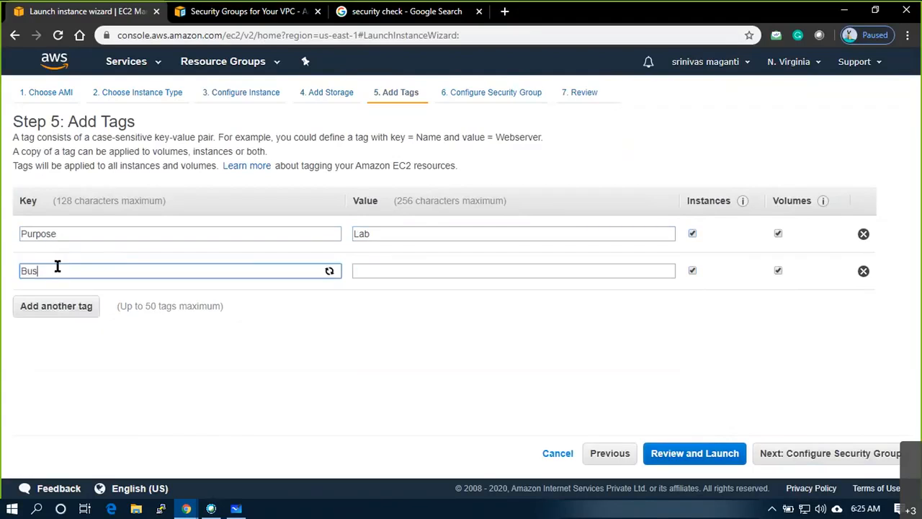
type("iness Unit")
key("Tab")
type("ABXC")
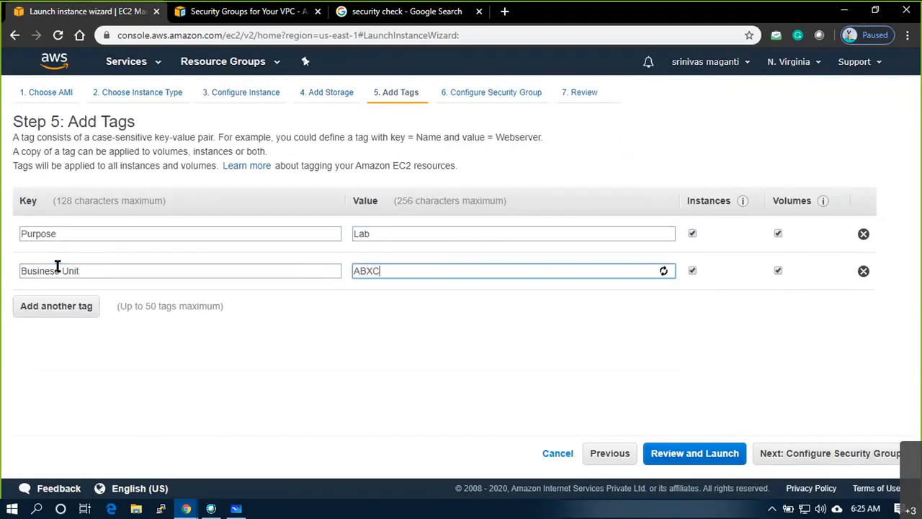
key("BackSpace")
key("BackSpace")
type("CD")
- Add an Owner tag with the owner's name as its value
left_click(57, 305)
type("Owner")
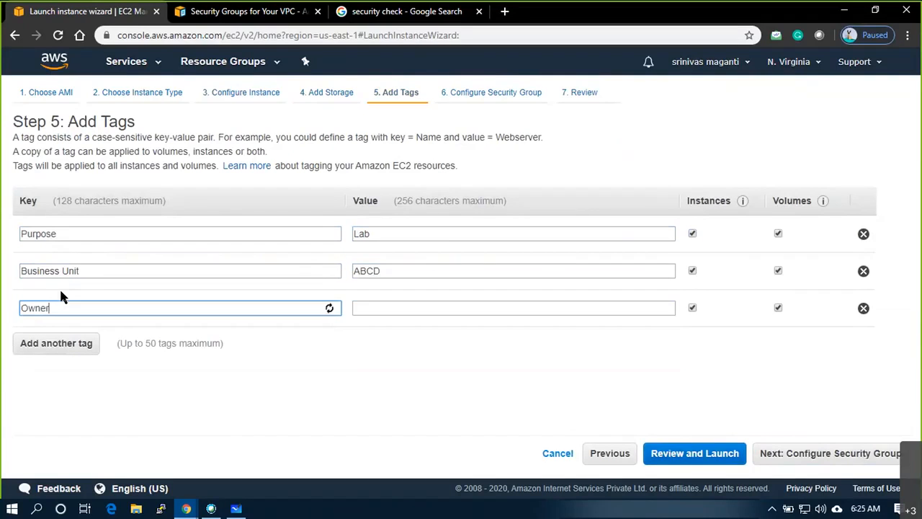
key("Tab")
type("Srinivas")
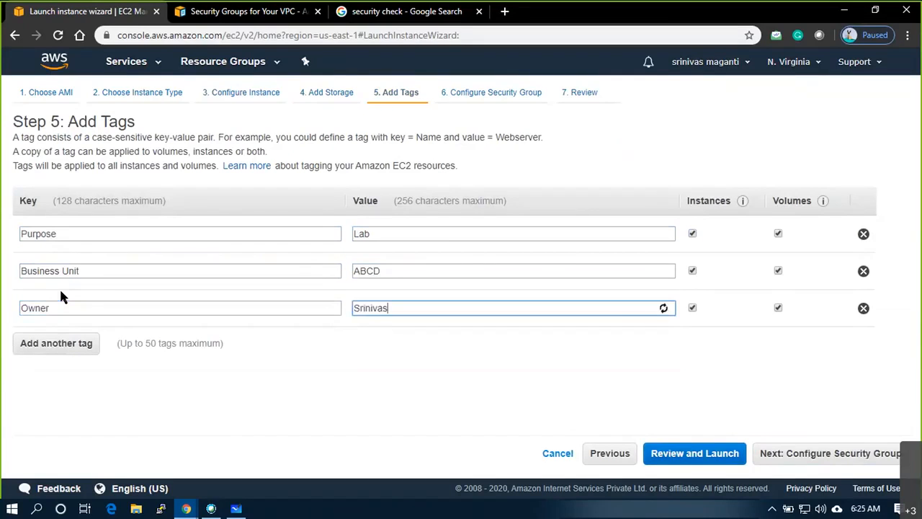
left_click(316, 361)
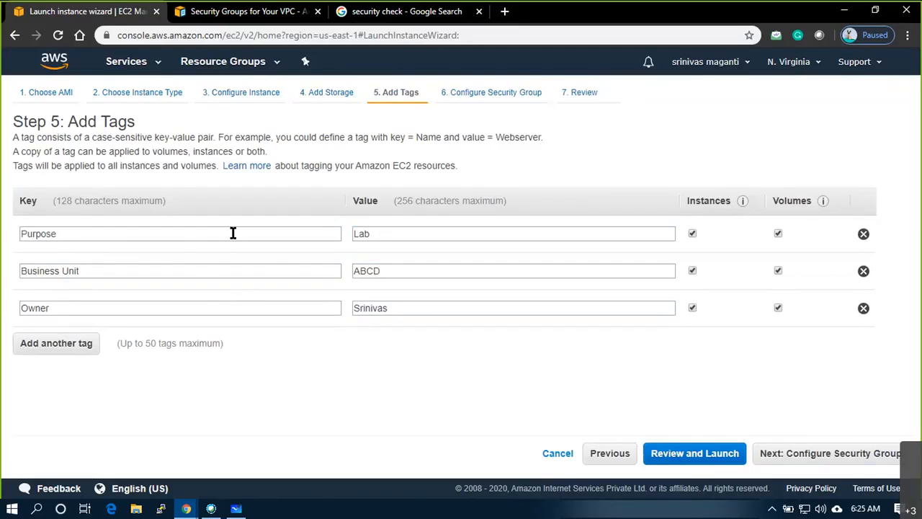
- Add a Contact tag holding the team e-mail address, then continue to security groups
left_click(56, 343)
type("Contact")
key("Tab")
type("sriniva")
key("BackSpace")
key("BackSpace")
key("BackSpace")
key("BackSpace")
key("BackSpace")
key("BackSpace")
key("BackSpace")
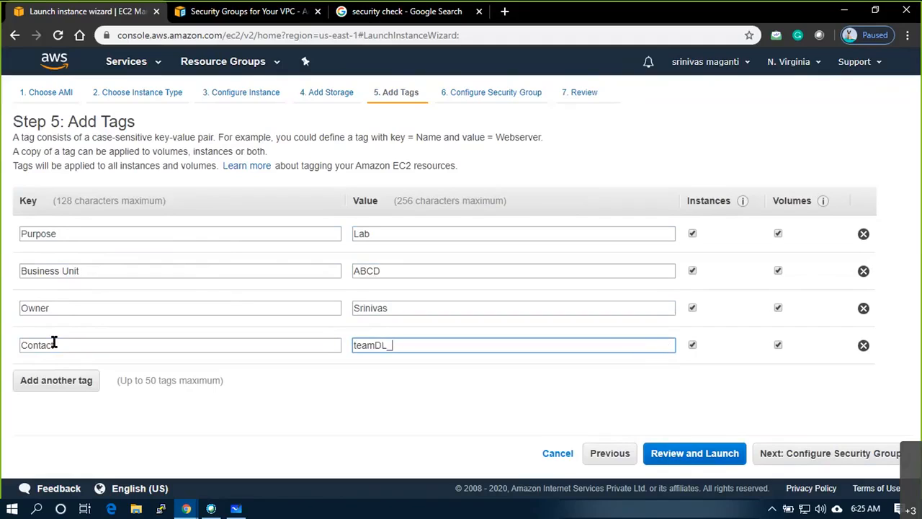
left_click(358, 409)
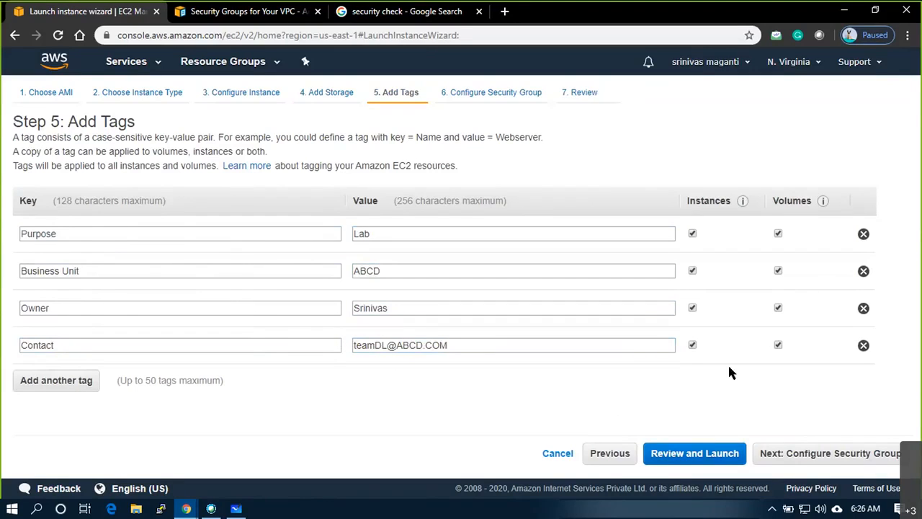
left_click(833, 454)
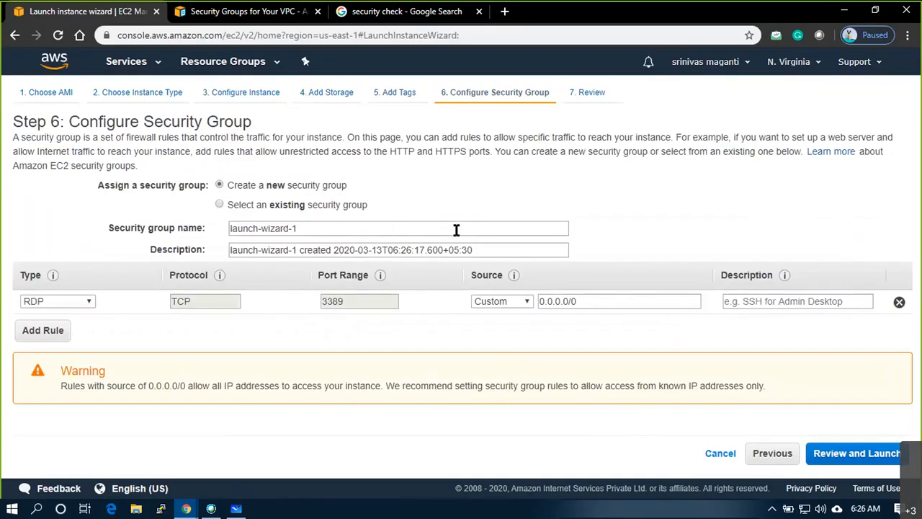
- Use the existing EUS_VPC1_SG1 security group, show its four inbound rules, and continue to review
left_click(221, 204)
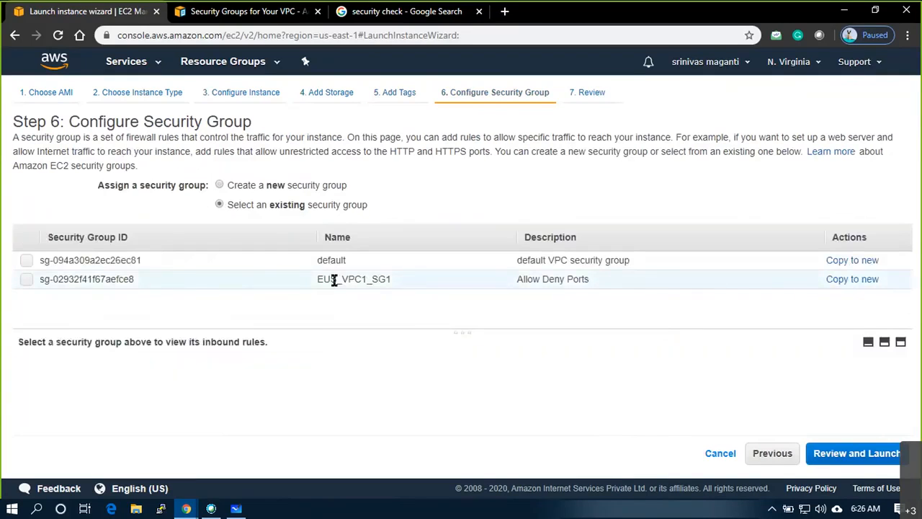
left_click(26, 280)
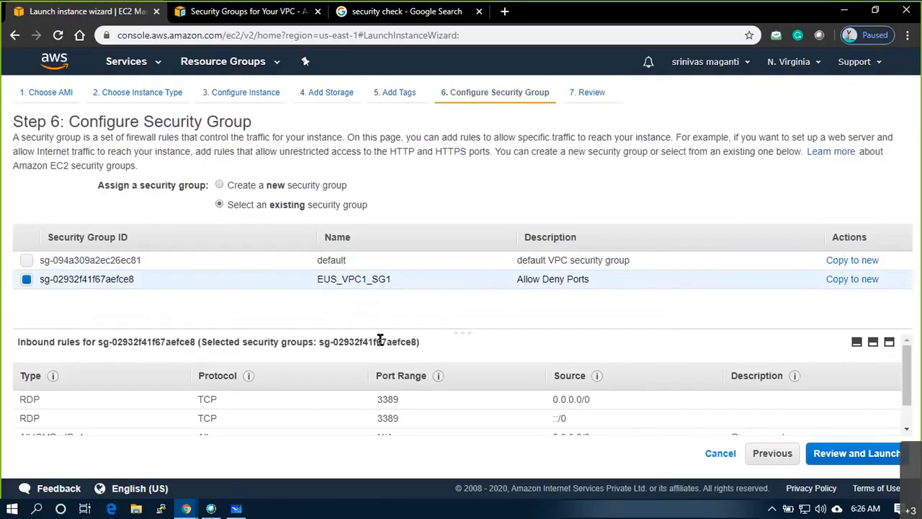
left_click_drag(465, 333, 467, 303)
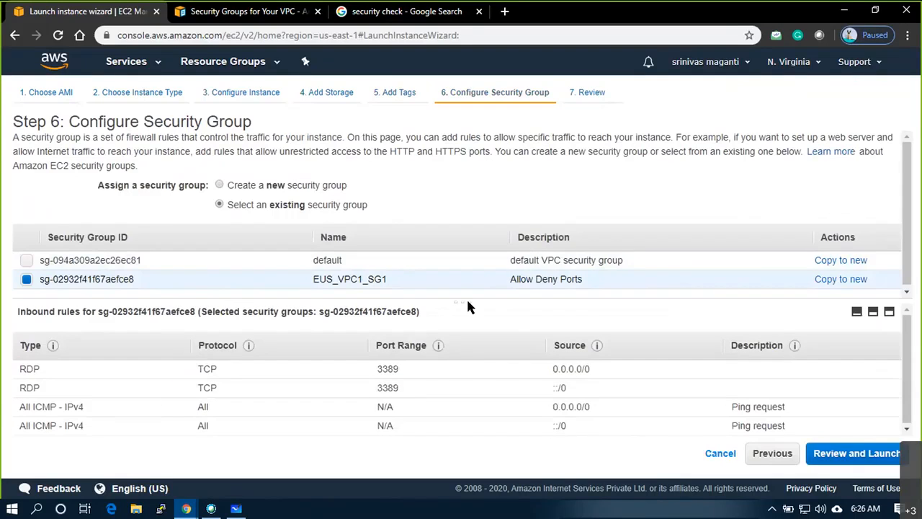
left_click(873, 459)
- Check the review's t2.micro instance type and security group inbound rules
scroll(691, 314, "down", 3)
scroll(700, 317, "up", 3)
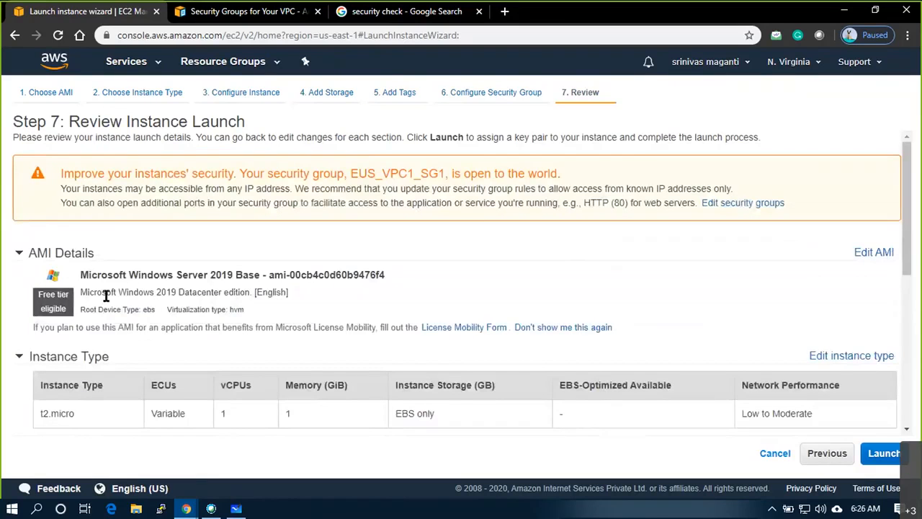
scroll(104, 295, "down", 1)
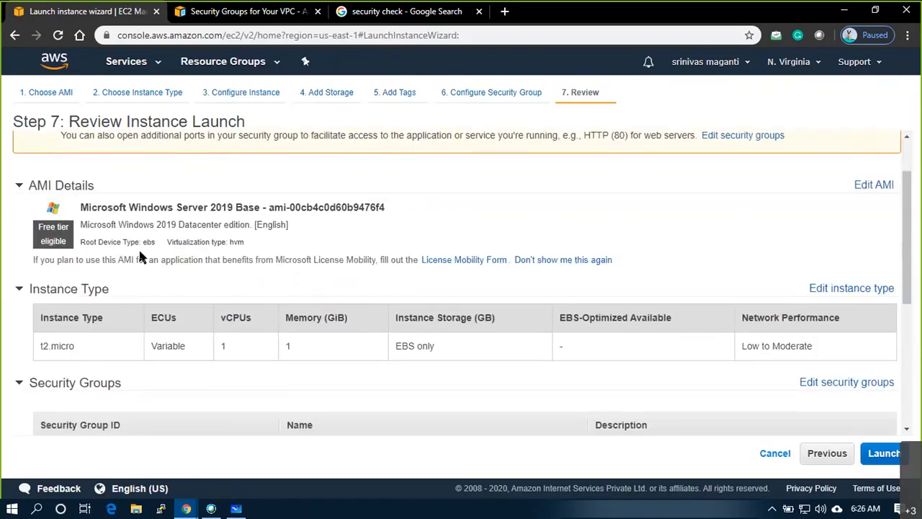
left_click_drag(98, 228, 185, 226)
scroll(101, 325, "down", 1)
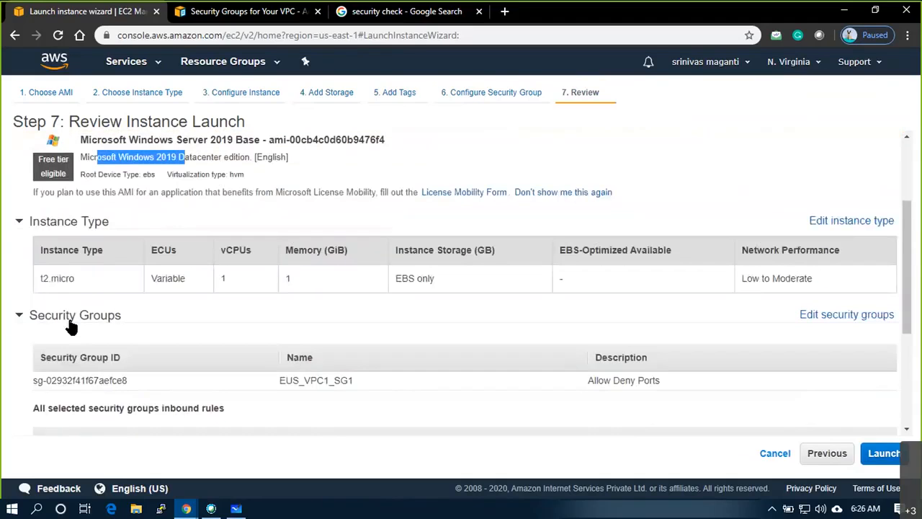
left_click_drag(40, 278, 75, 278)
scroll(457, 294, "down", 1)
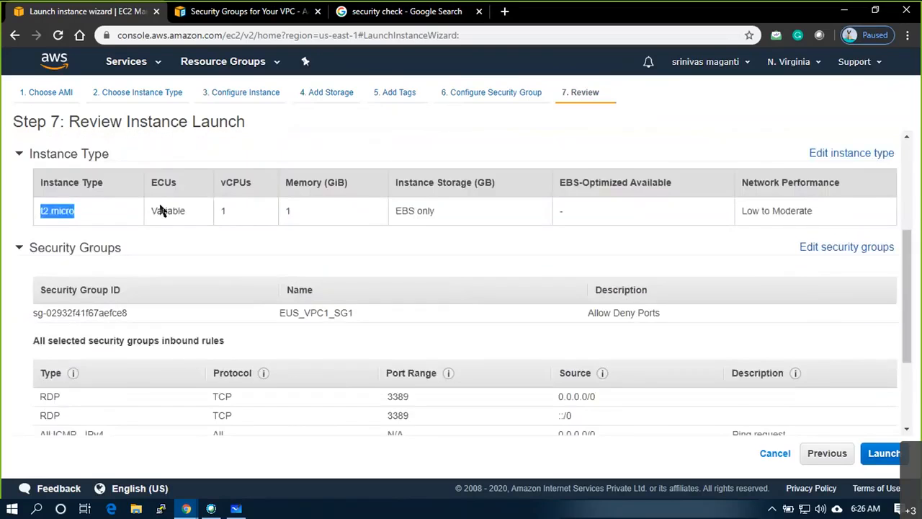
scroll(336, 252, "down", 1)
scroll(336, 251, "up", 1)
left_click_drag(29, 311, 659, 310)
scroll(387, 305, "down", 2)
left_click_drag(45, 259, 764, 315)
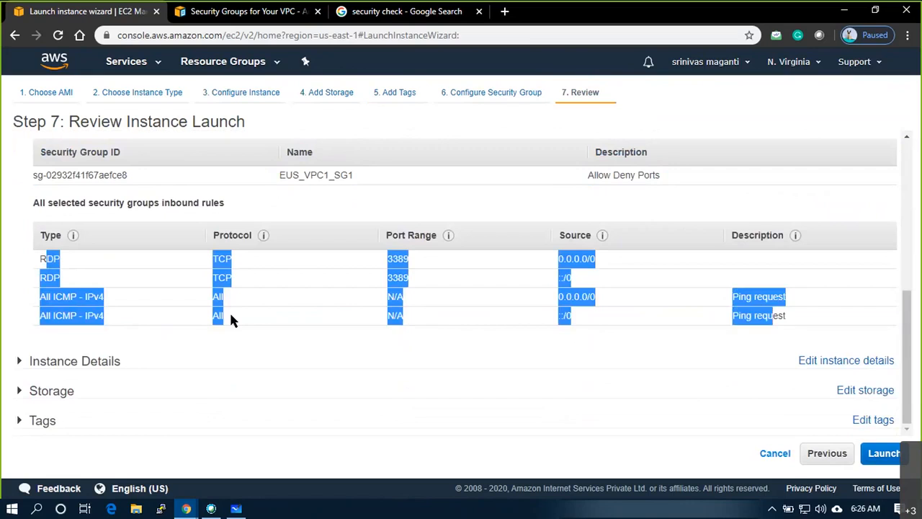
- Expand Instance Details and verify the chosen subnet ID and eth0 network interface
left_click(17, 361)
scroll(317, 366, "down", 3)
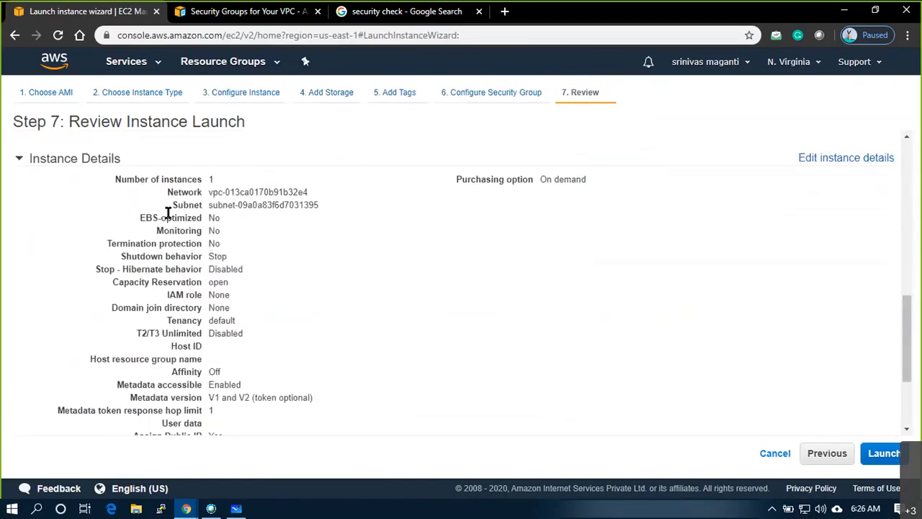
scroll(282, 394, "down", 1)
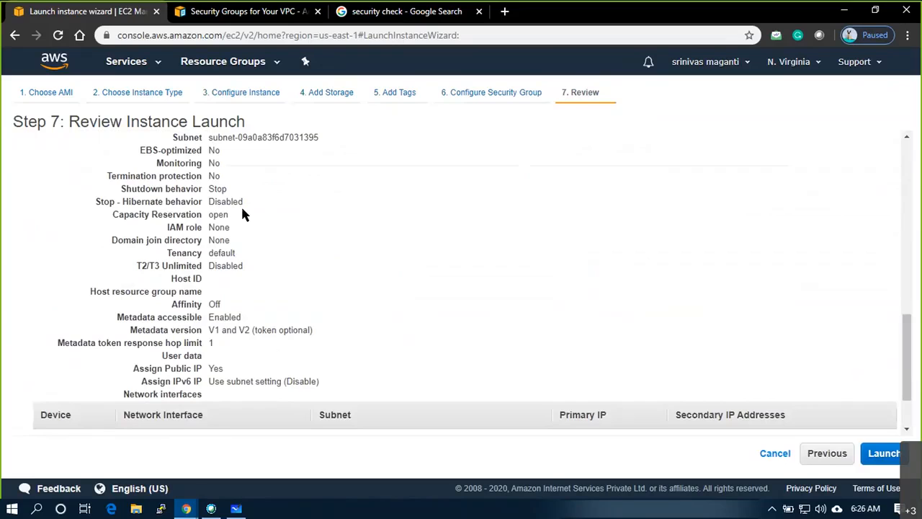
left_click_drag(218, 137, 301, 148)
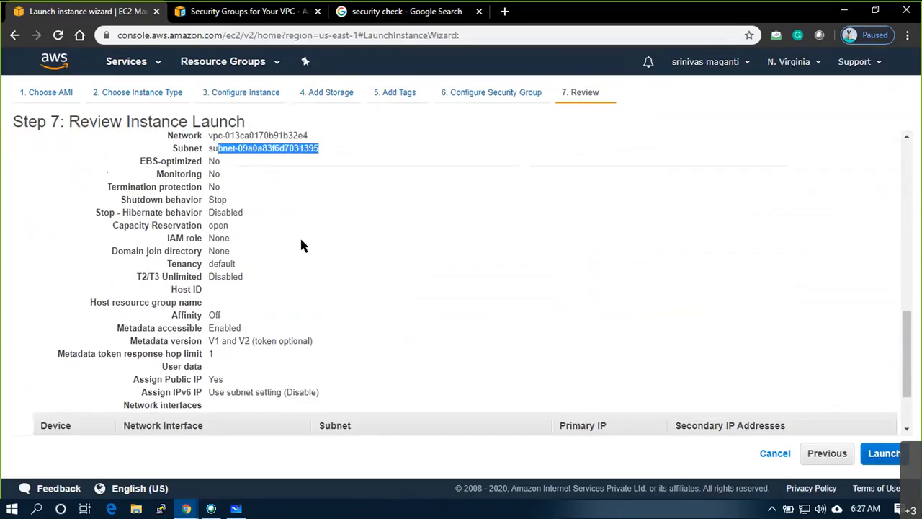
scroll(231, 375, "down", 2)
left_click_drag(37, 358, 610, 358)
- Expand Storage and Tags to verify the 30 GiB gp2 root volume and four tags
left_click(18, 390)
scroll(21, 391, "down", 1)
left_click_drag(79, 387, 696, 387)
left_click(17, 421)
scroll(174, 367, "down", 1)
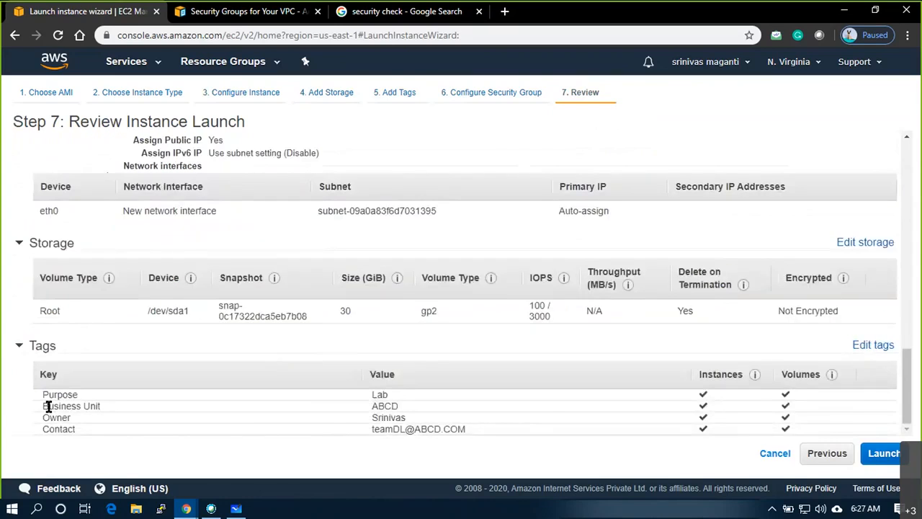
left_click_drag(38, 395, 801, 423)
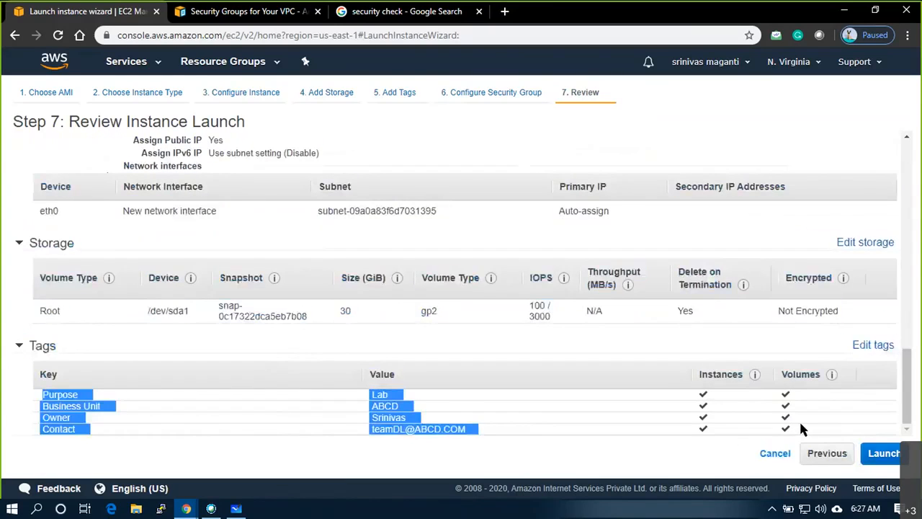
left_click(558, 452)
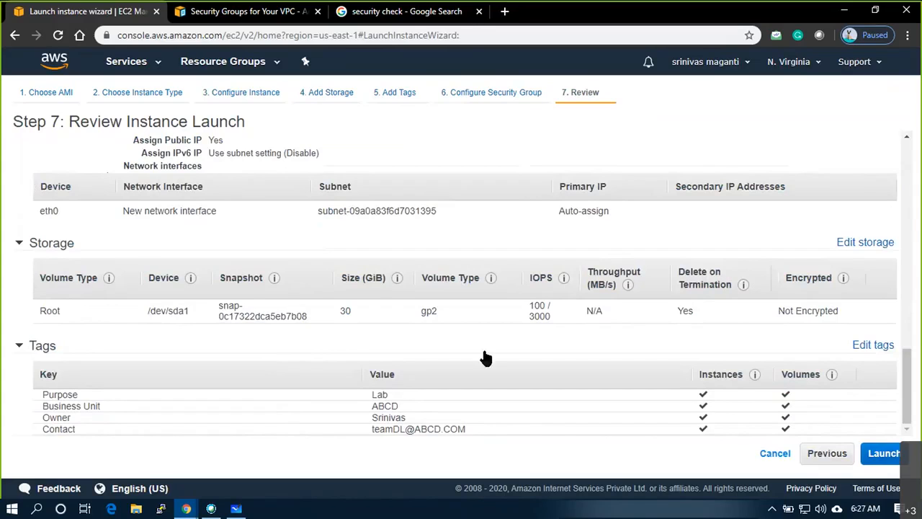
scroll(300, 292, "up", 15)
scroll(300, 292, "down", 8)
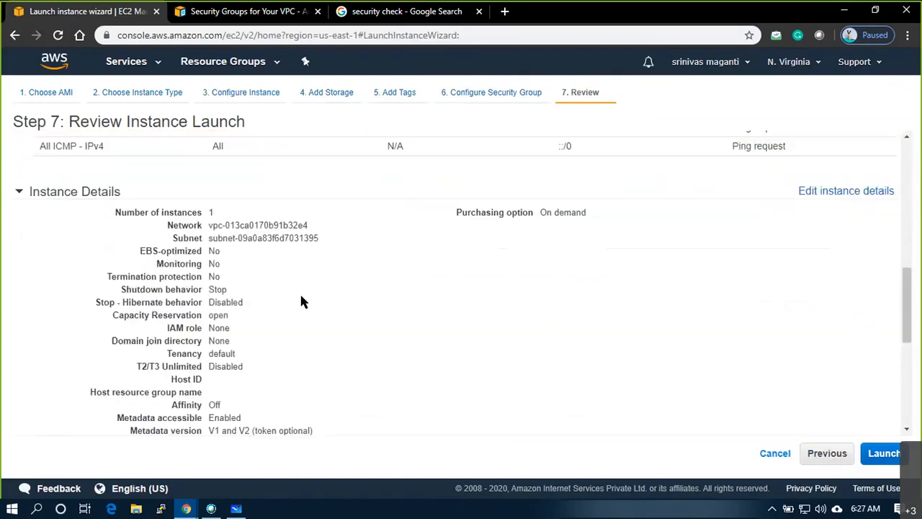
scroll(300, 295, "down", 5)
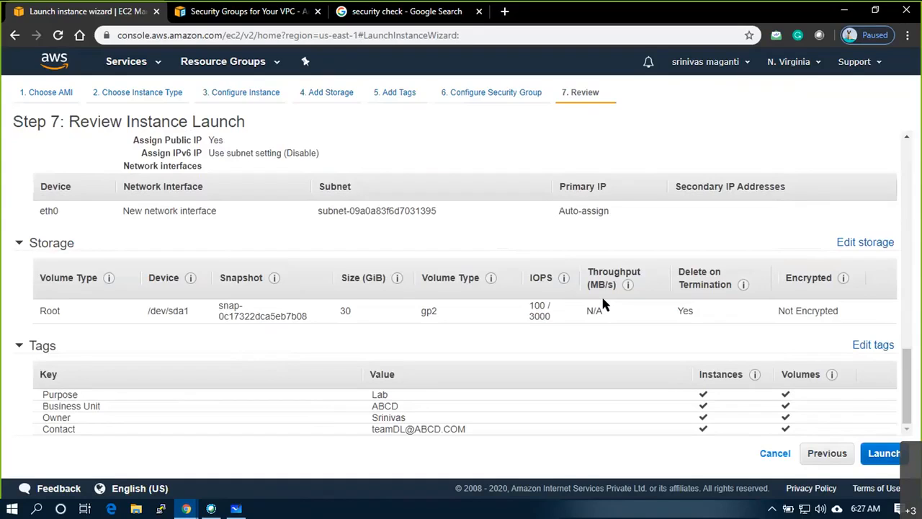
- Launch to reach the key-pair dialog, move it aside to recheck the review, then reopen it
left_click(899, 460)
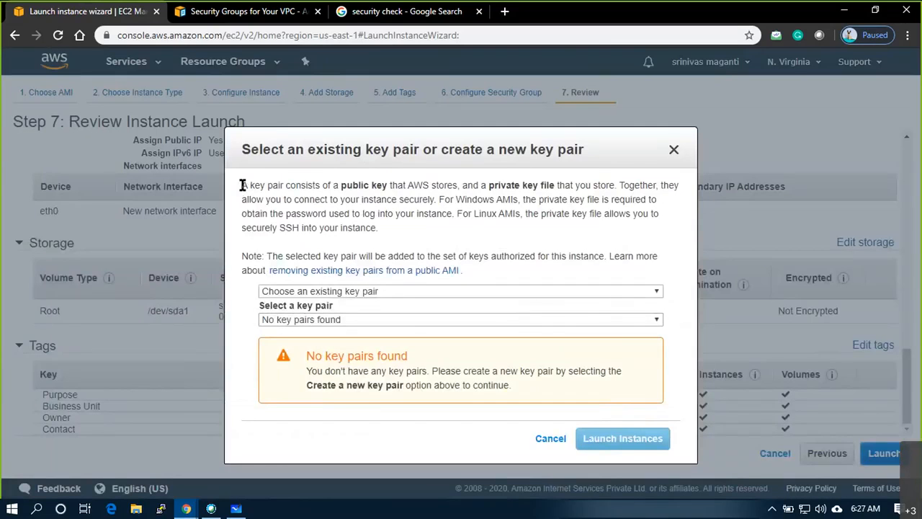
left_click_drag(252, 150, 485, 161)
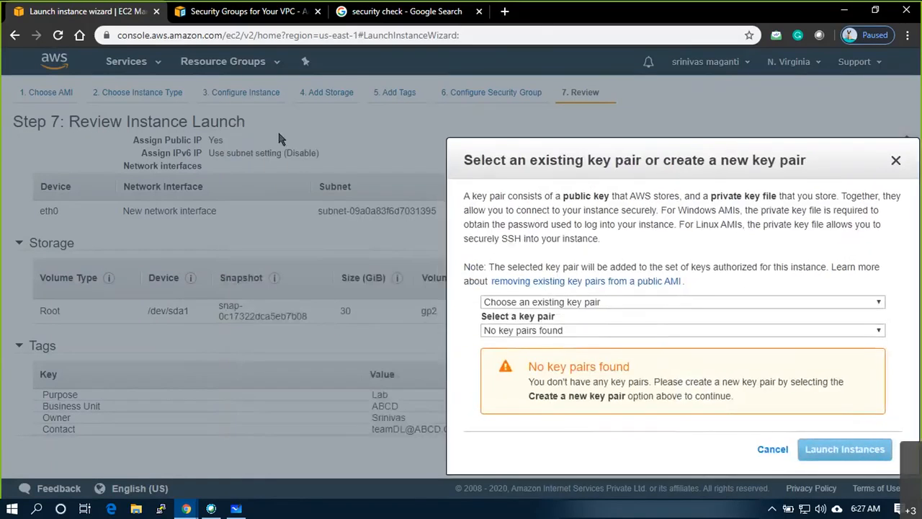
left_click_drag(574, 156, 845, 156)
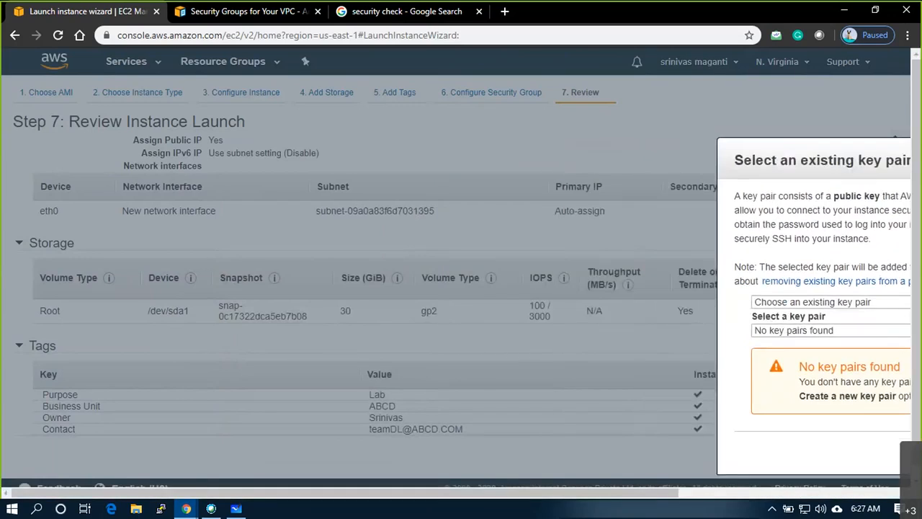
left_click_drag(748, 160, 854, 148)
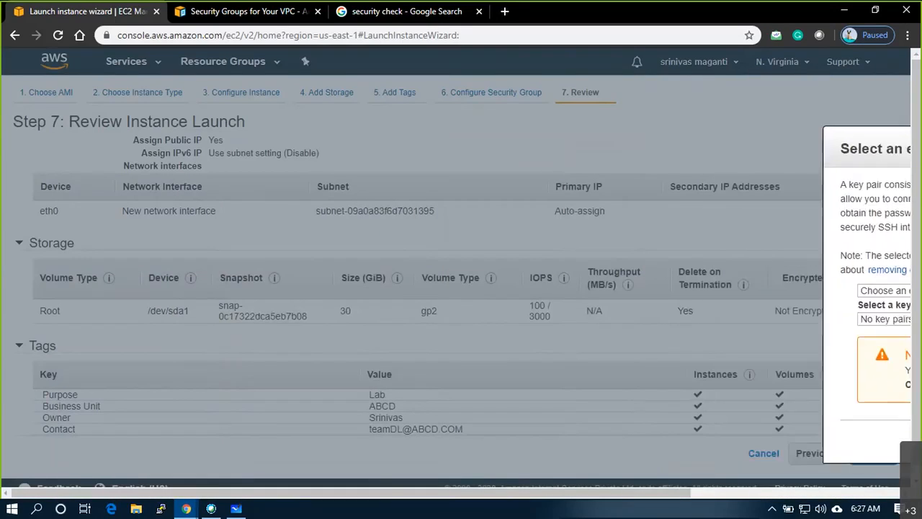
left_click_drag(472, 496, 742, 496)
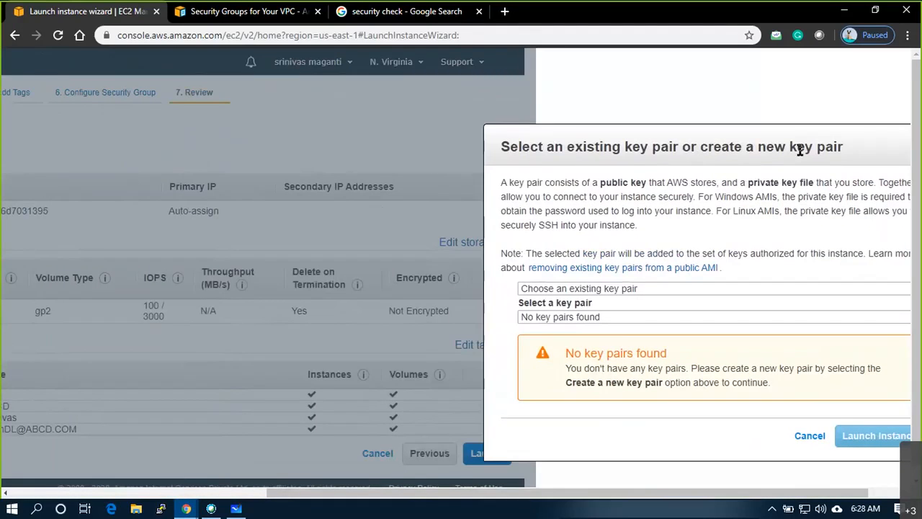
key("Escape")
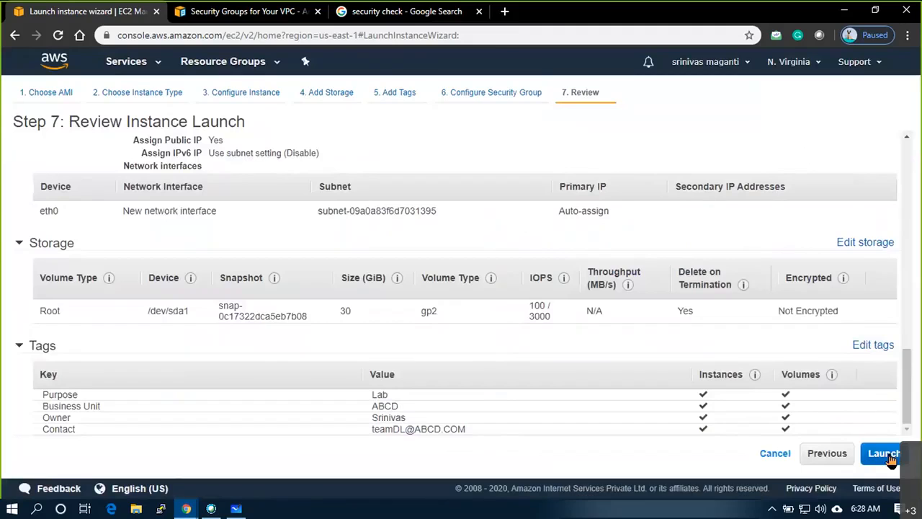
left_click(890, 458)
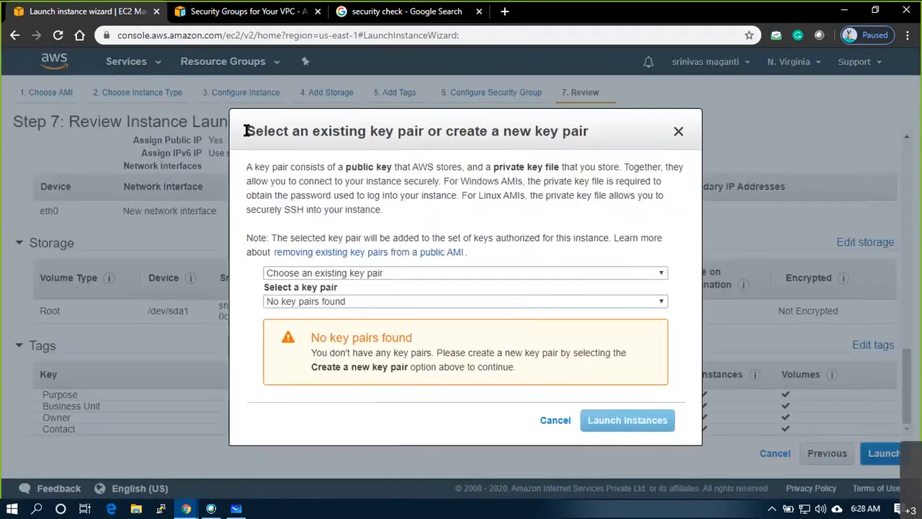
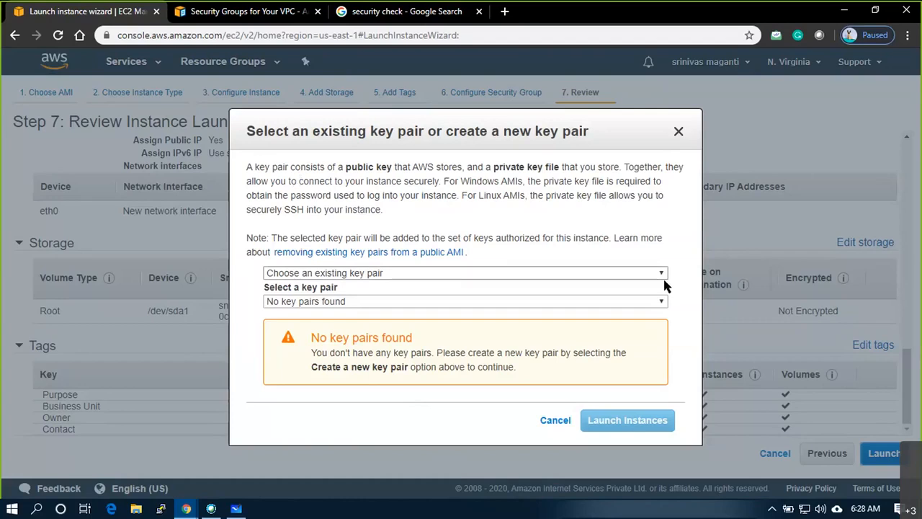
- Create a new key pair named awsmar20, download its private key file, and launch the instance
left_click(636, 273)
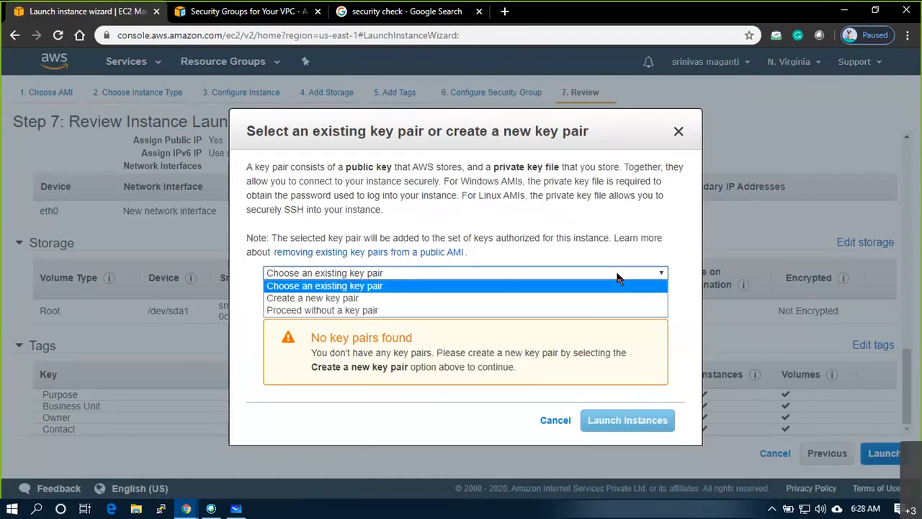
left_click(363, 296)
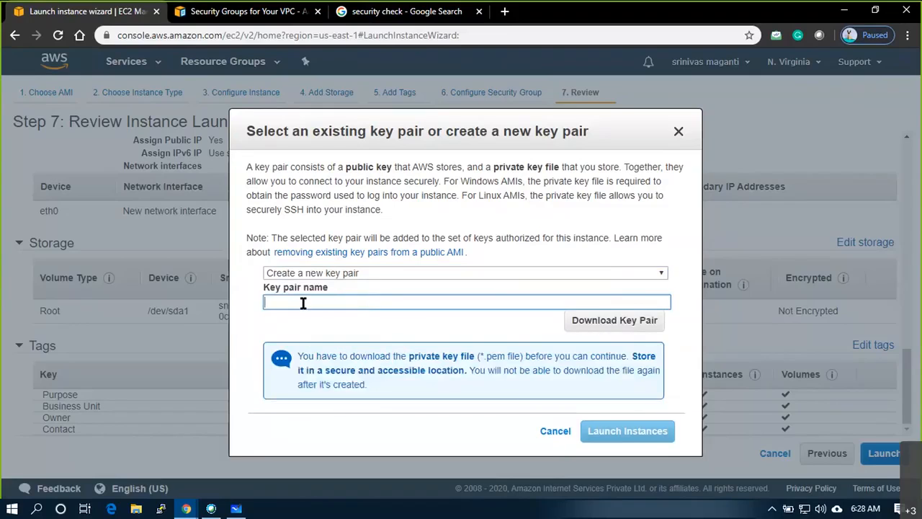
type("awsmar20")
left_click(598, 321)
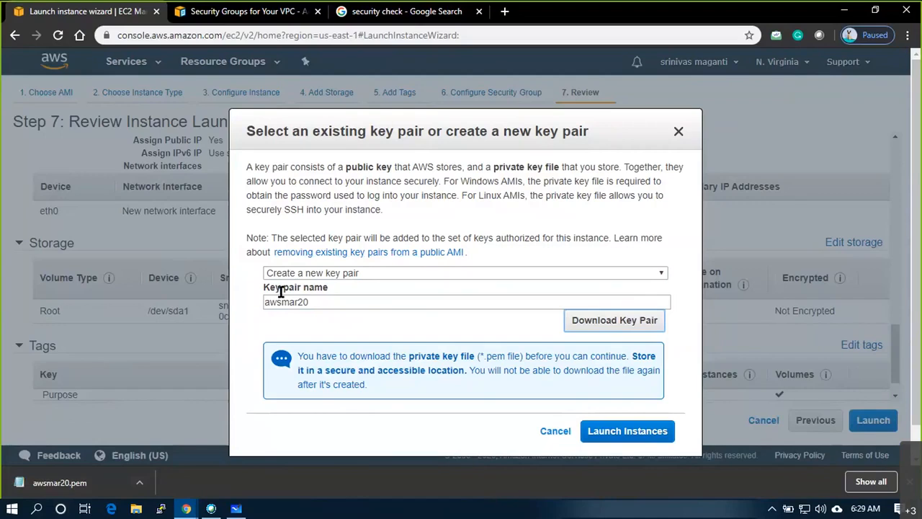
left_click(641, 437)
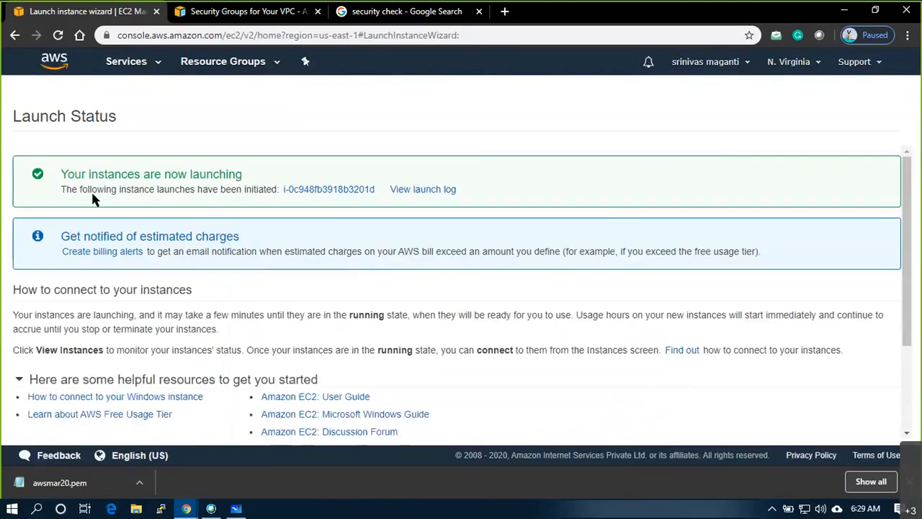
- Review the launch confirmation message, then go to the instances list
left_click_drag(76, 175, 61, 190)
scroll(389, 247, "down", 1)
scroll(389, 247, "down", 3)
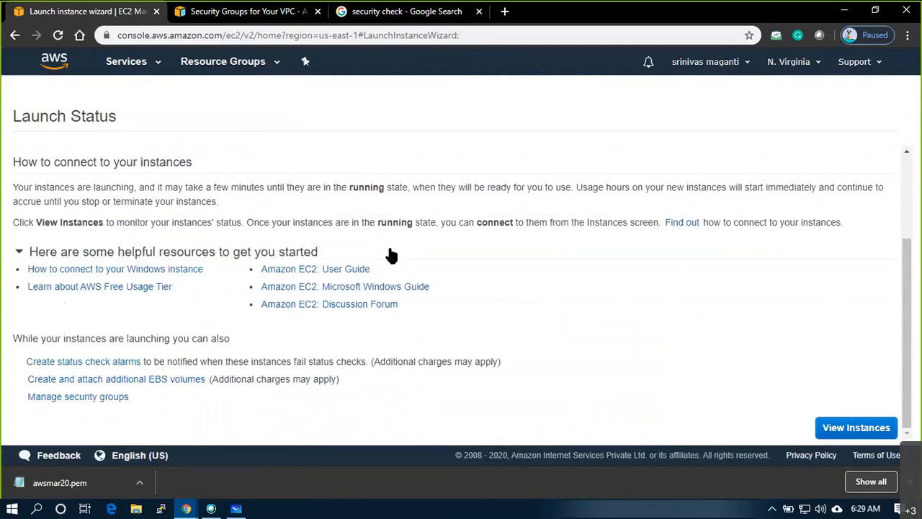
left_click(855, 430)
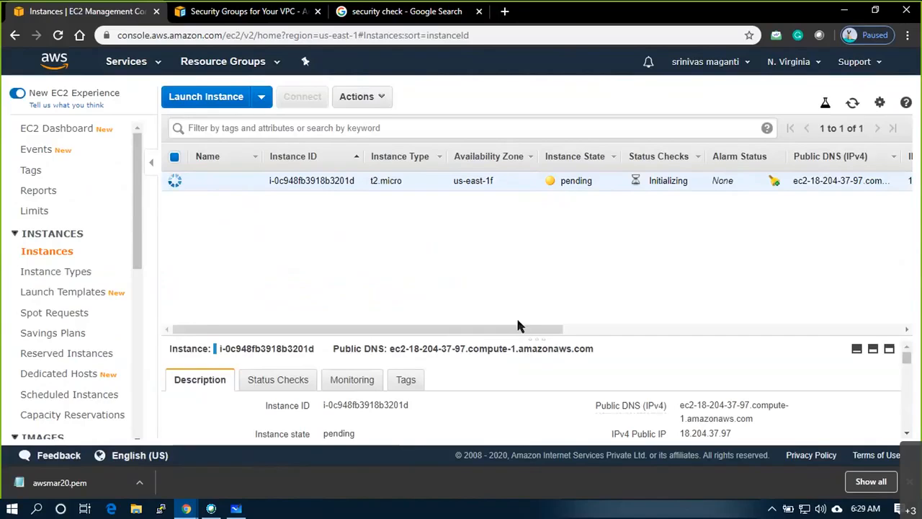
- Enlarge the details pane and point out the new instance's public DNS and instance ID
left_click_drag(541, 335, 545, 227)
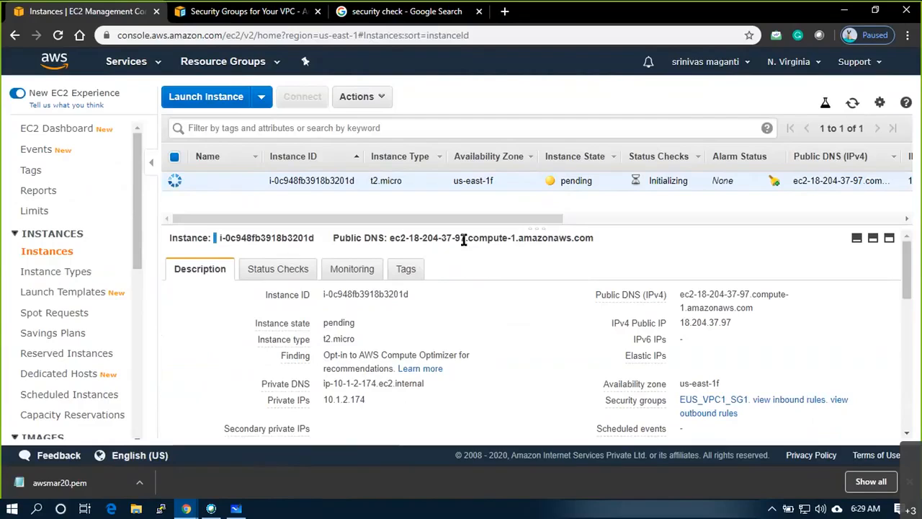
left_click_drag(594, 240, 390, 238)
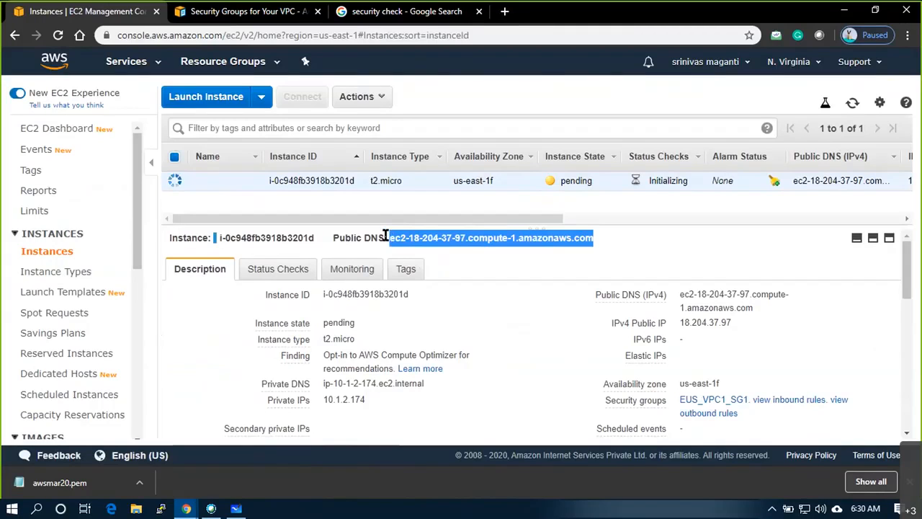
left_click(475, 249)
left_click_drag(596, 238, 184, 238)
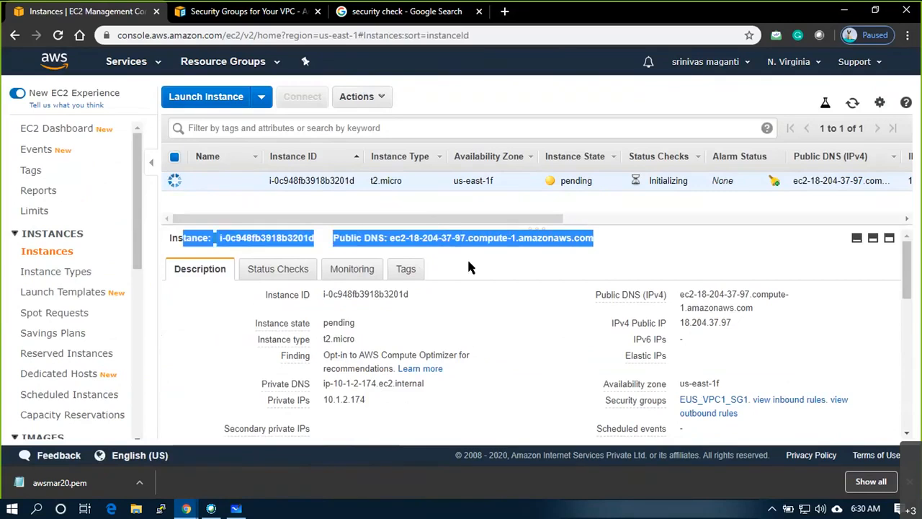
left_click(655, 236)
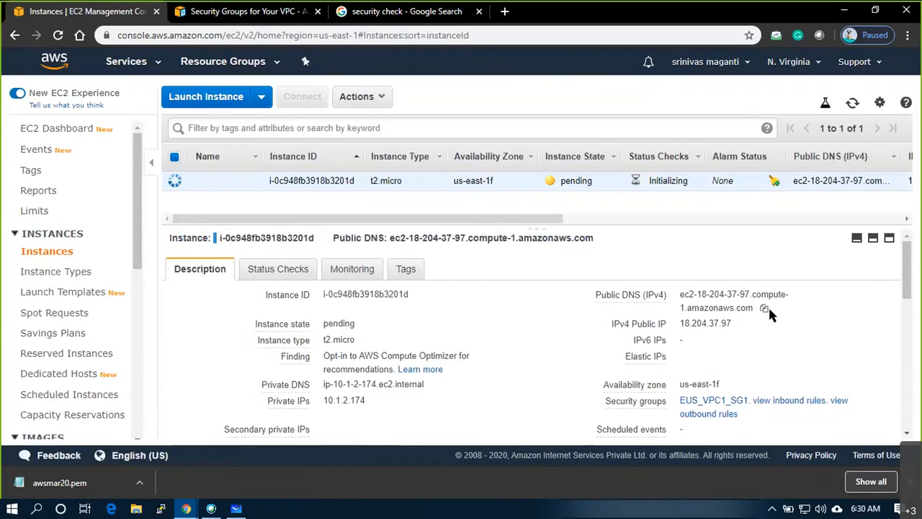
left_click_drag(684, 295, 758, 308)
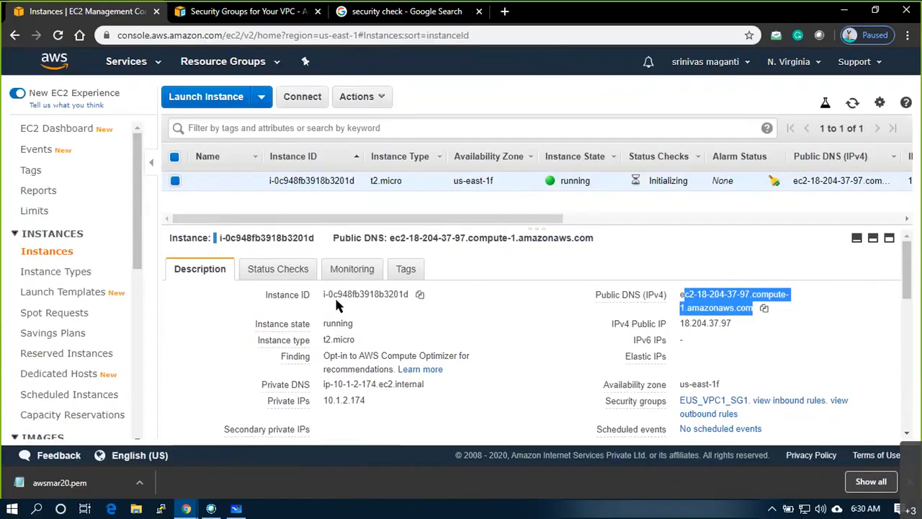
left_click_drag(325, 295, 416, 298)
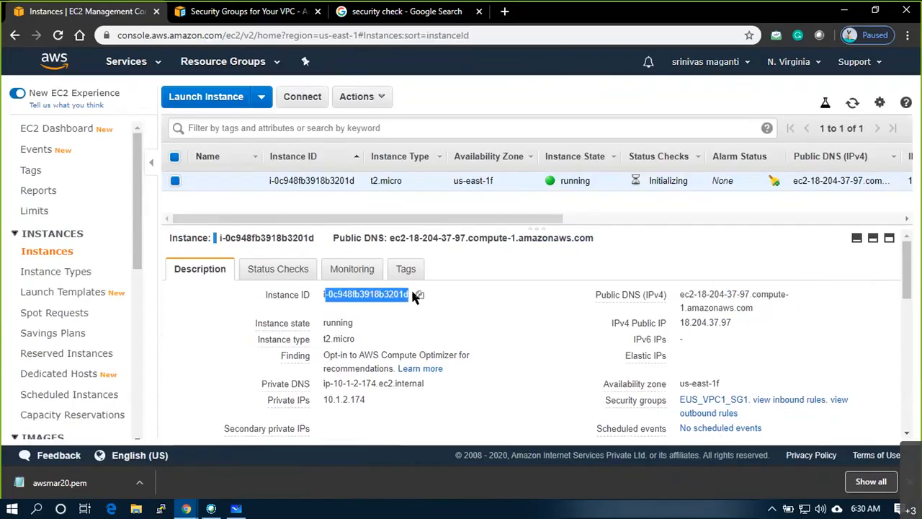
- Check the running state, public IP 18.204.37.97 and private IPs in the Description tab
scroll(586, 321, "down", 1)
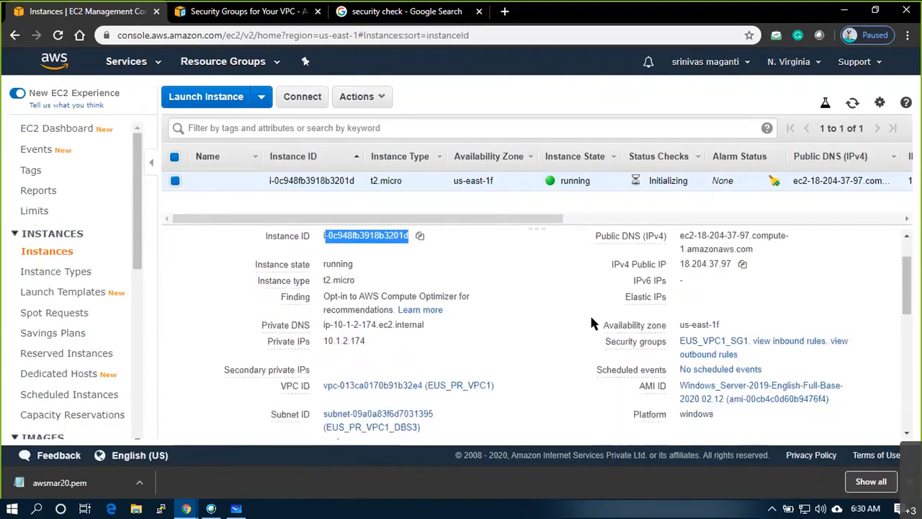
double_click(334, 258)
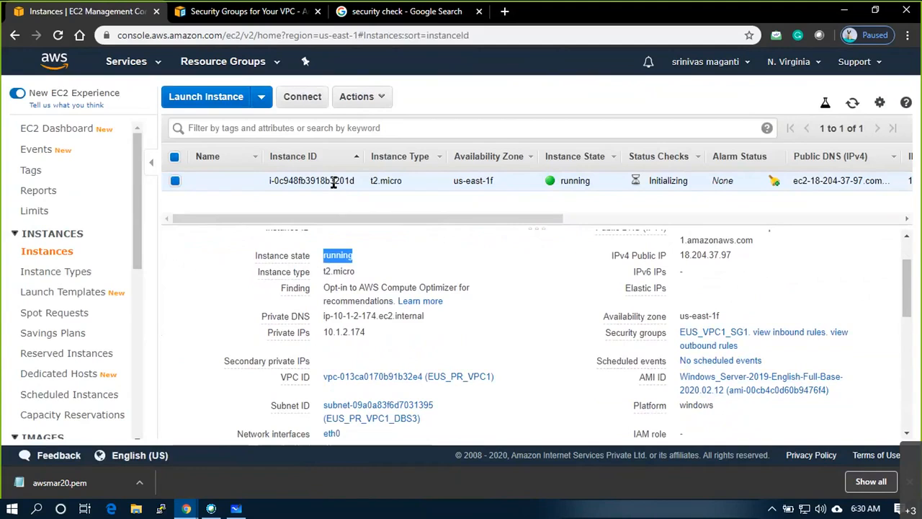
scroll(724, 303, "up", 1)
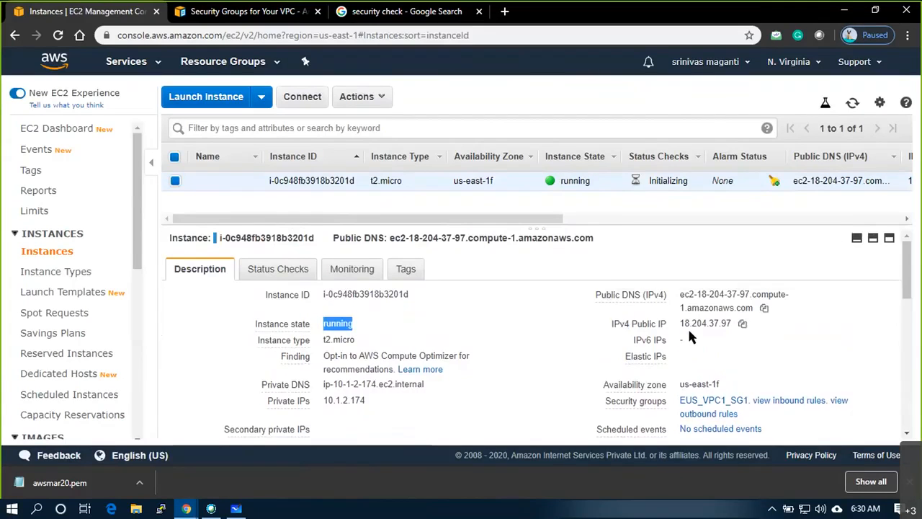
left_click_drag(681, 324, 741, 324)
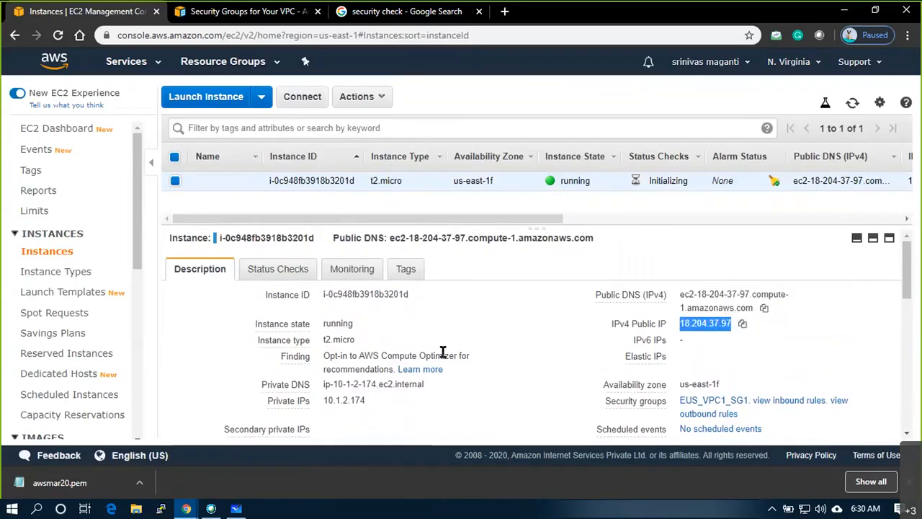
scroll(443, 352, "down", 1)
left_click_drag(324, 333, 365, 333)
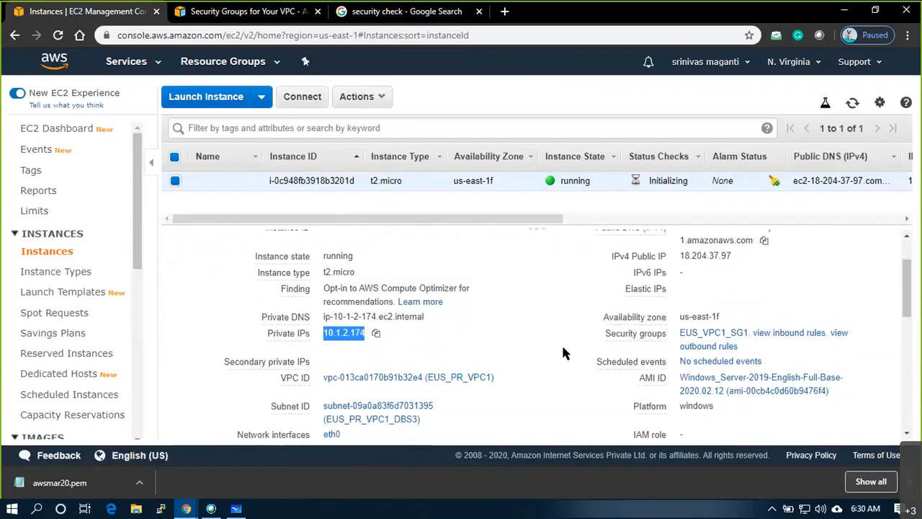
scroll(561, 343, "down", 2)
scroll(562, 343, "up", 1)
scroll(572, 340, "down", 3)
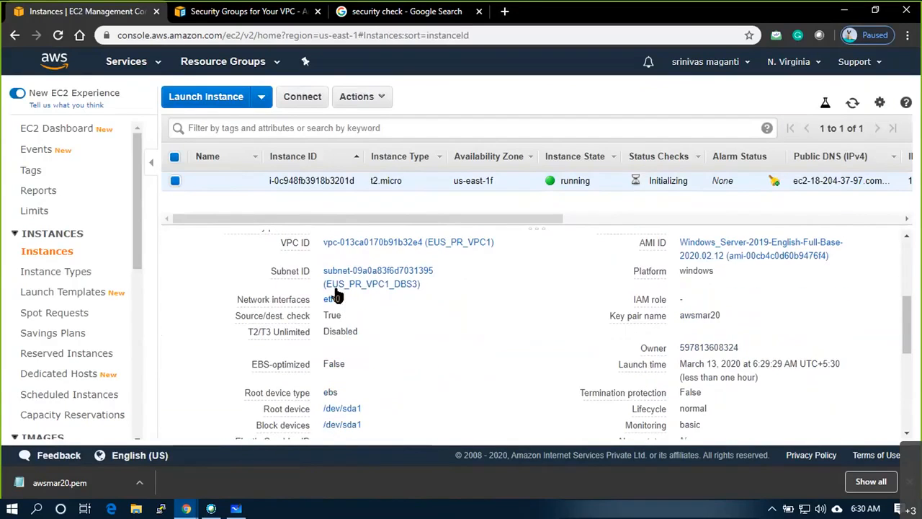
scroll(524, 304, "down", 6)
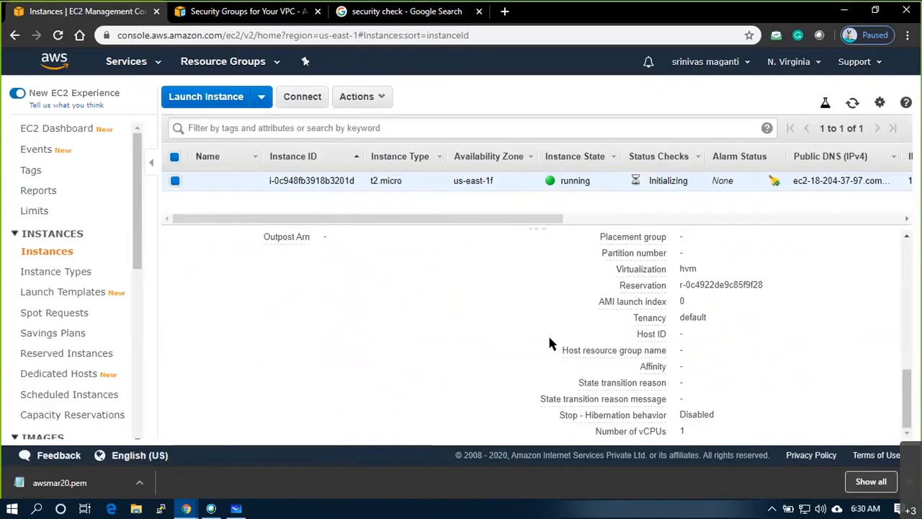
scroll(548, 333, "up", 10)
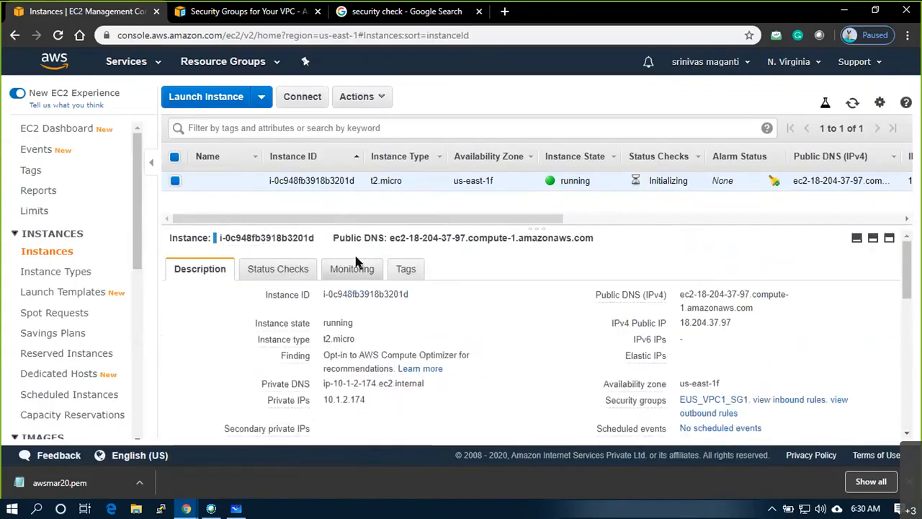
left_click(248, 181)
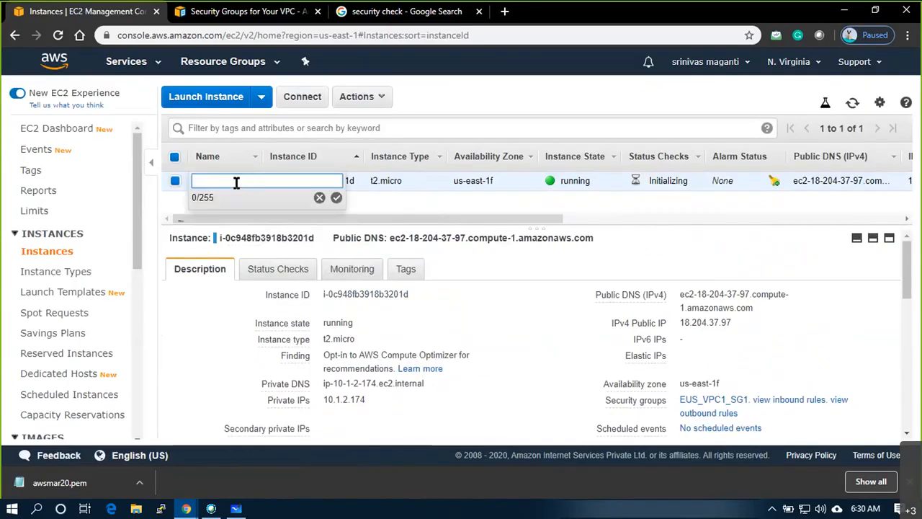
- Name the instance DemoVM1 and request its Windows password from the Actions menu
type("DemoVM1")
key("Return")
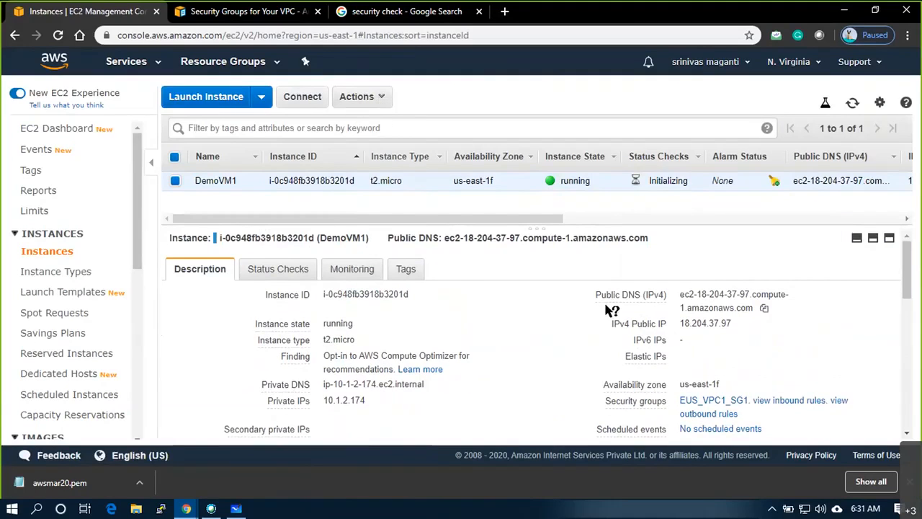
scroll(433, 312, "down", 10)
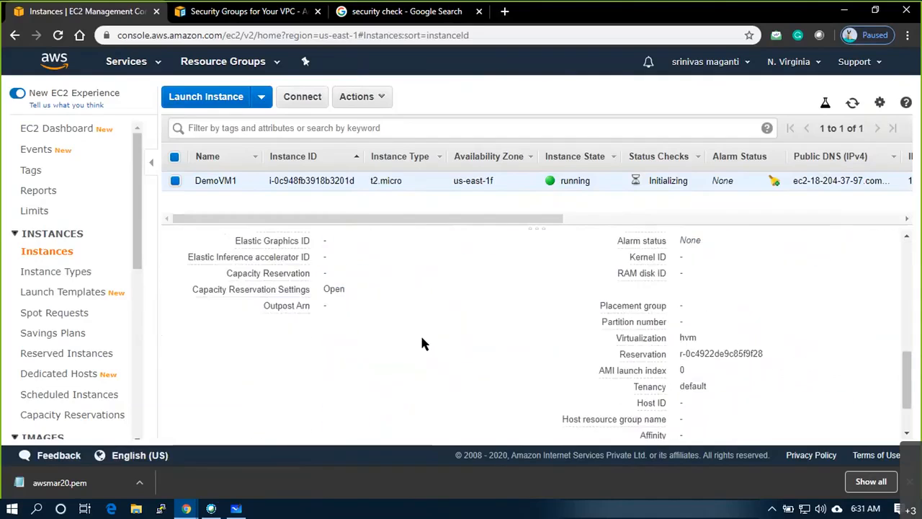
scroll(422, 344, "up", 10)
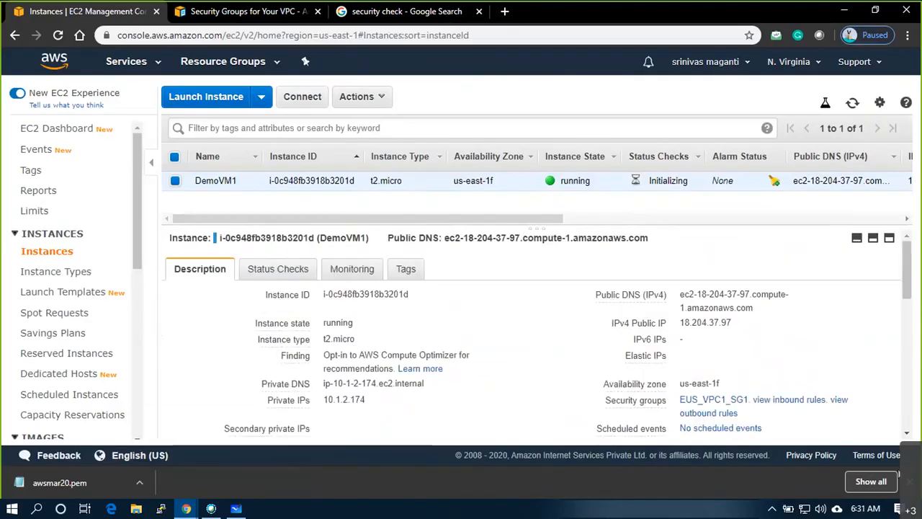
left_click(381, 101)
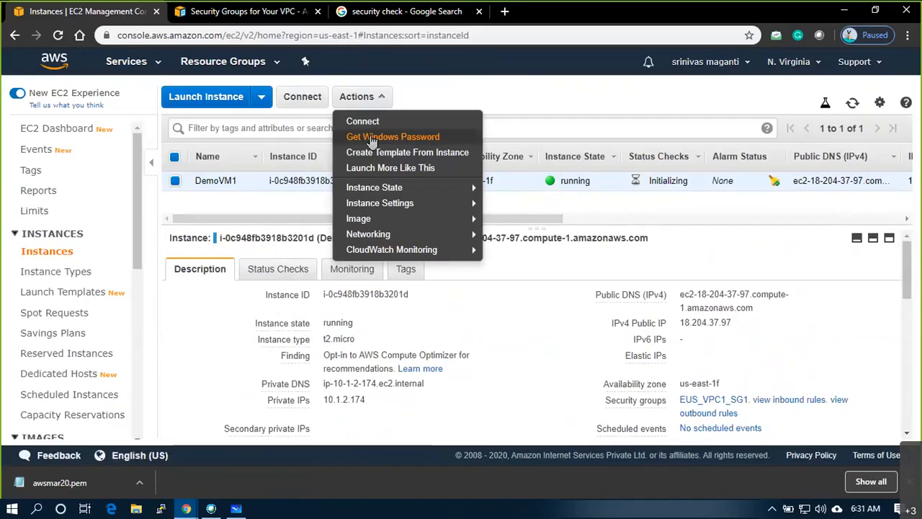
left_click(376, 138)
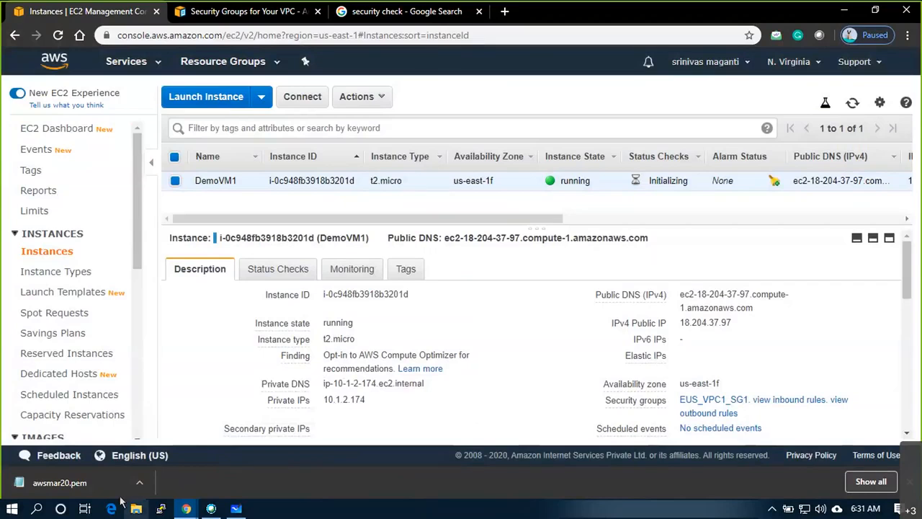
- Show the downloaded awsmar20.pem key in its folder and open it in Notepad++
right_click(84, 484)
left_click(108, 449)
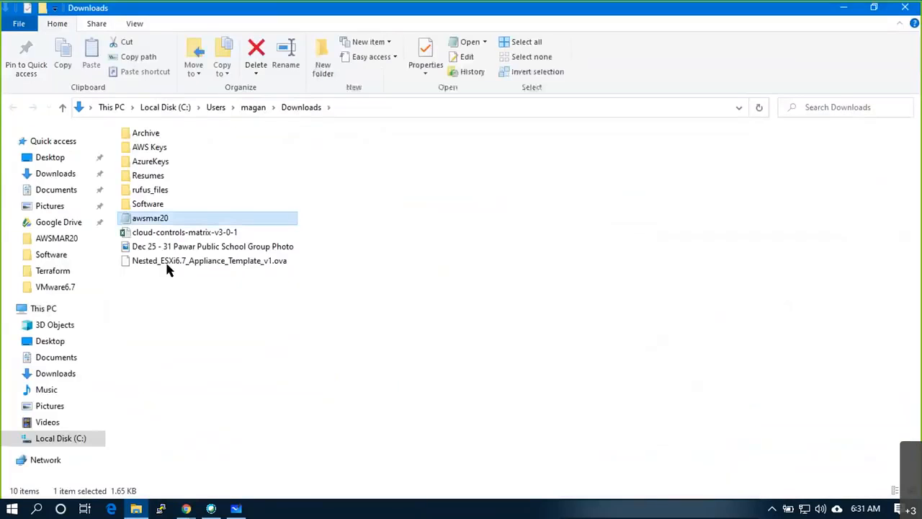
right_click(159, 222)
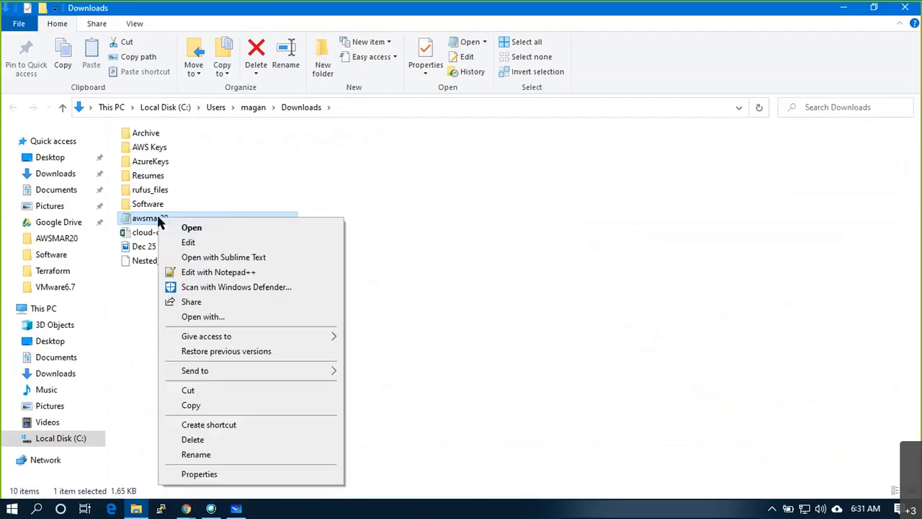
left_click(190, 268)
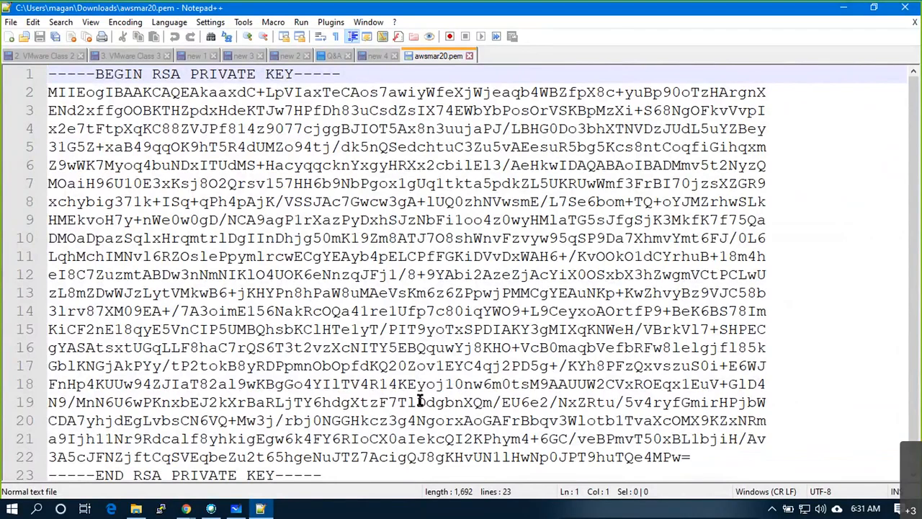
- Minimize Notepad++ and return to the EC2 Instances window in Chrome
left_click(848, 10)
mouse_move(186, 509)
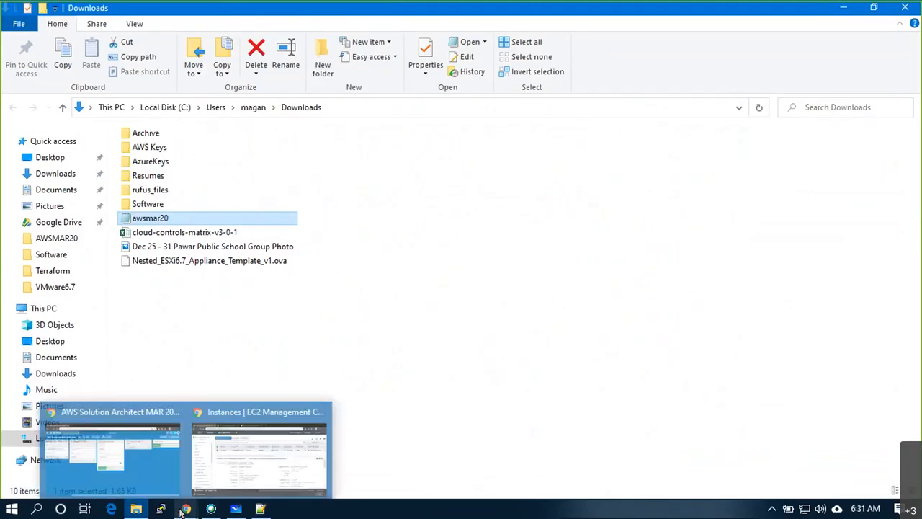
left_click(240, 457)
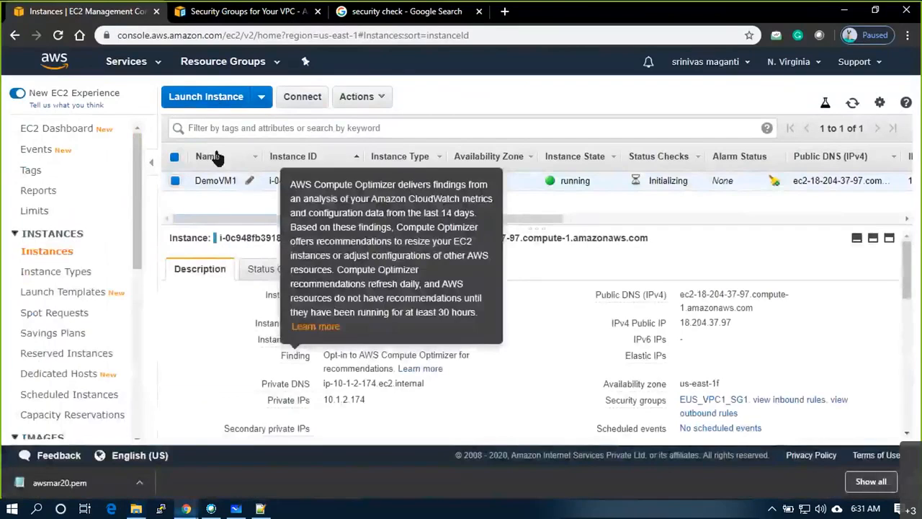
- Start a new instance launch with the Amazon Linux 2 AMI on t2.micro
left_click(215, 102)
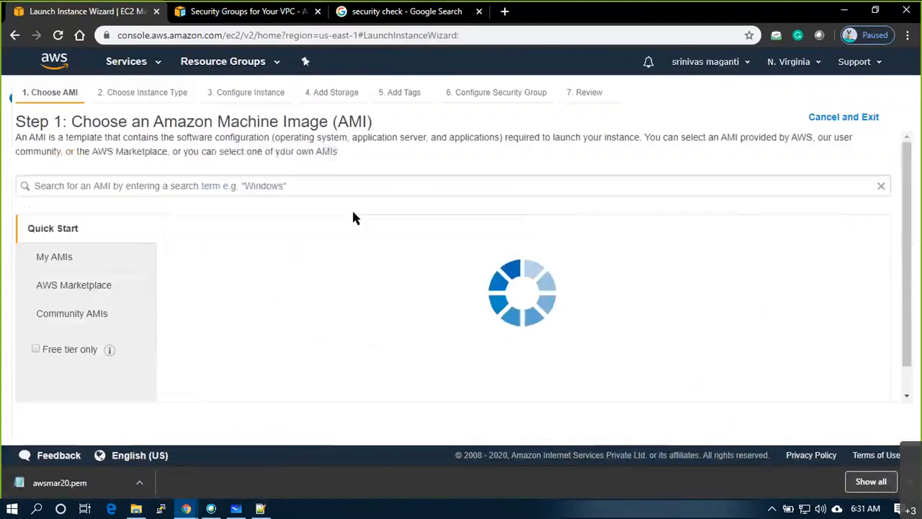
scroll(649, 310, "down", 3)
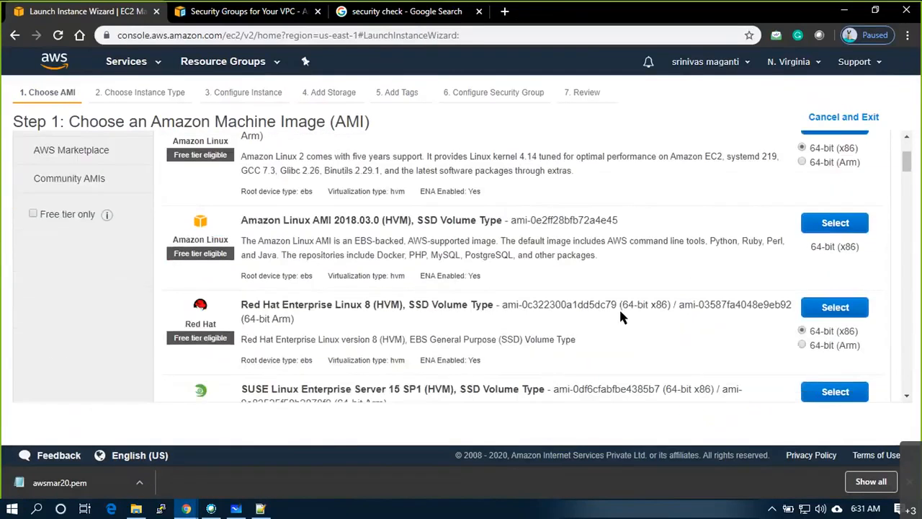
scroll(623, 317, "up", 2)
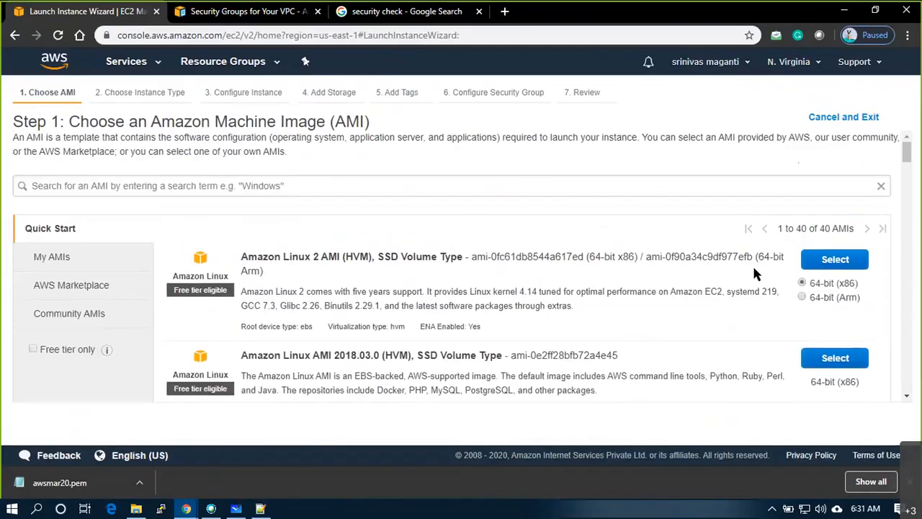
scroll(828, 268, "down", 1)
left_click(848, 191)
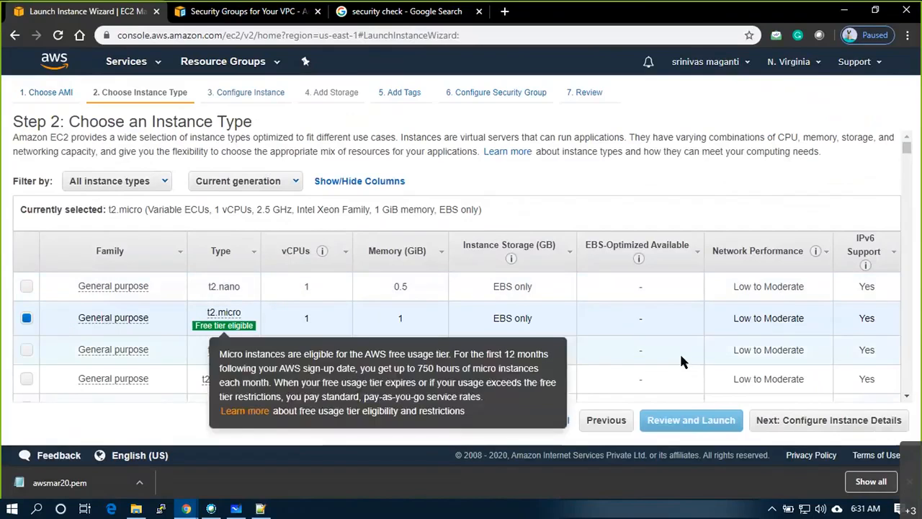
left_click(780, 423)
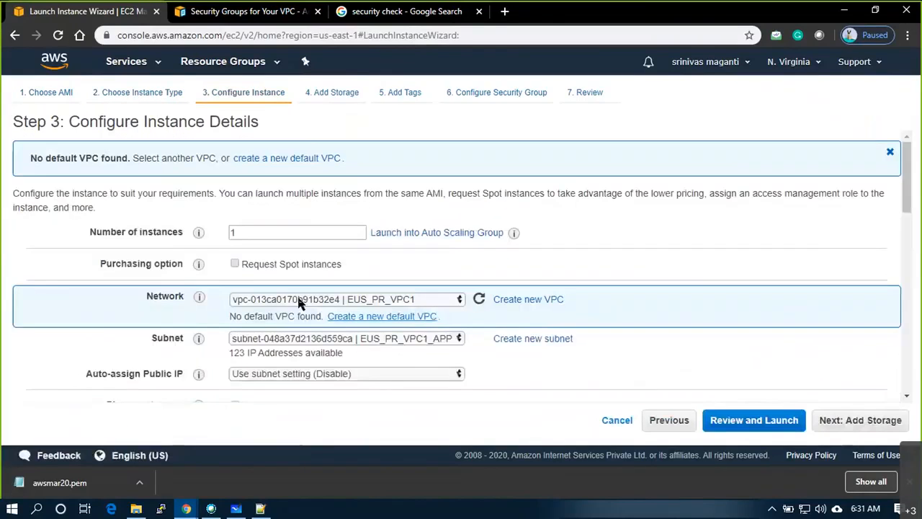
- Place the instance in the EUS_PR_VPC1_DBS3 subnet
left_click(426, 338)
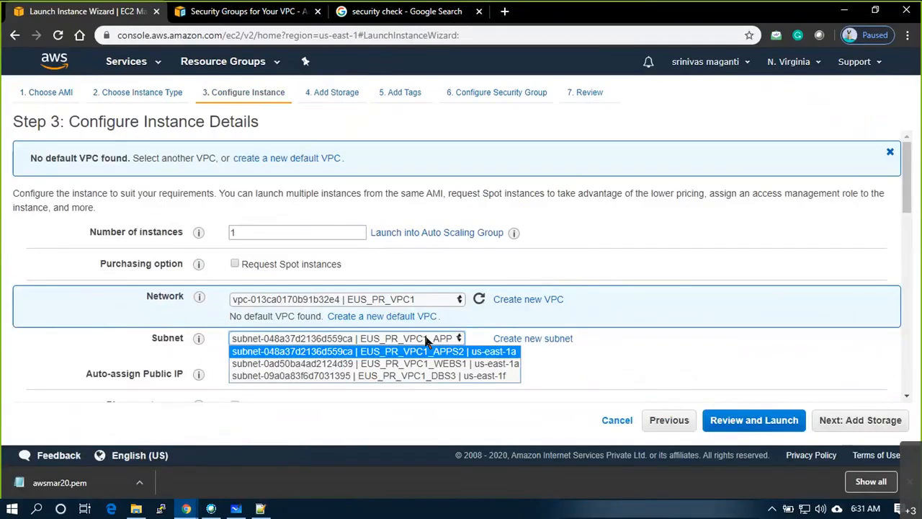
left_click(476, 380)
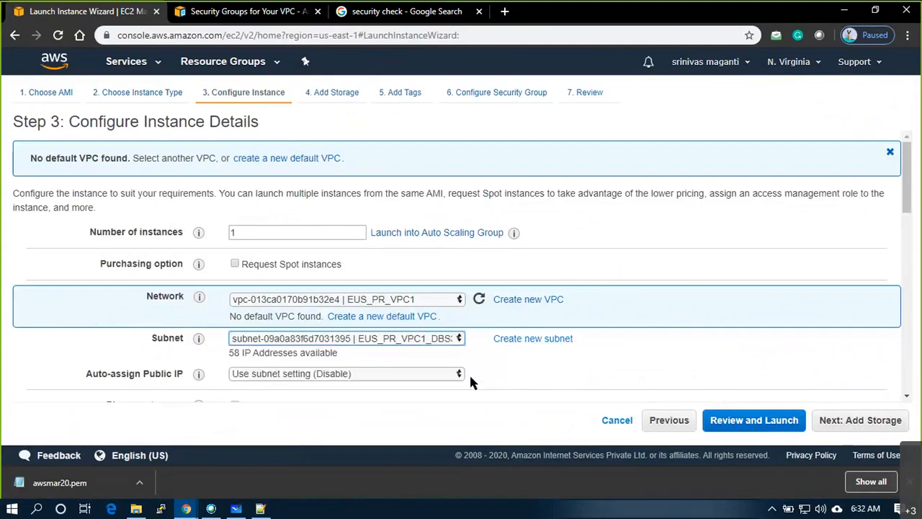
scroll(410, 330, "down", 2)
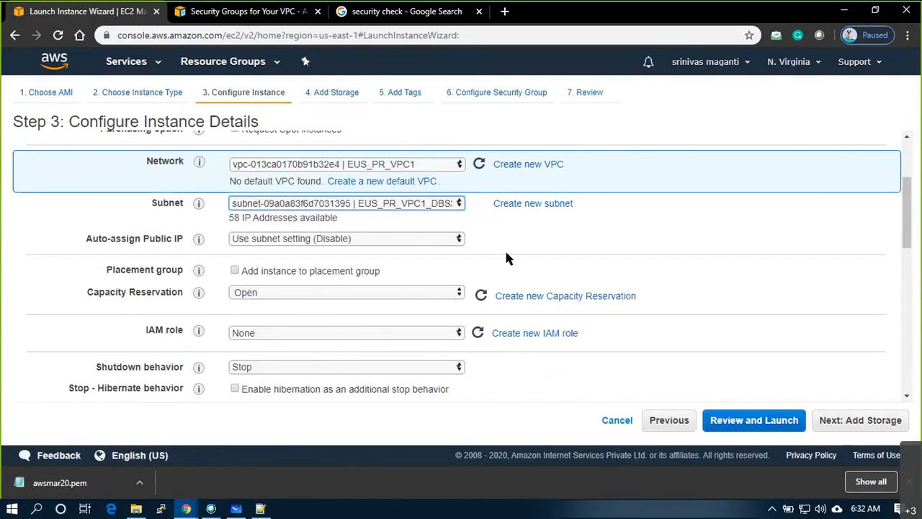
scroll(507, 258, "down", 2)
scroll(303, 326, "down", 2)
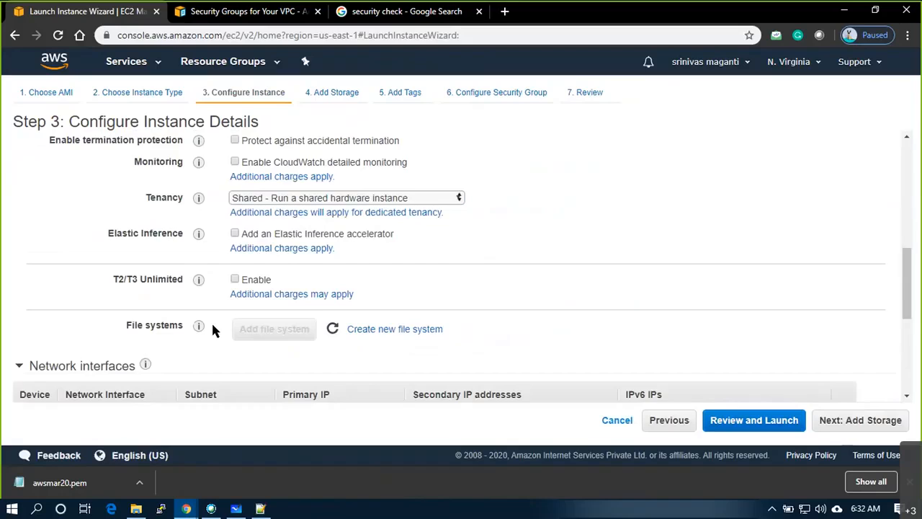
scroll(212, 327, "down", 4)
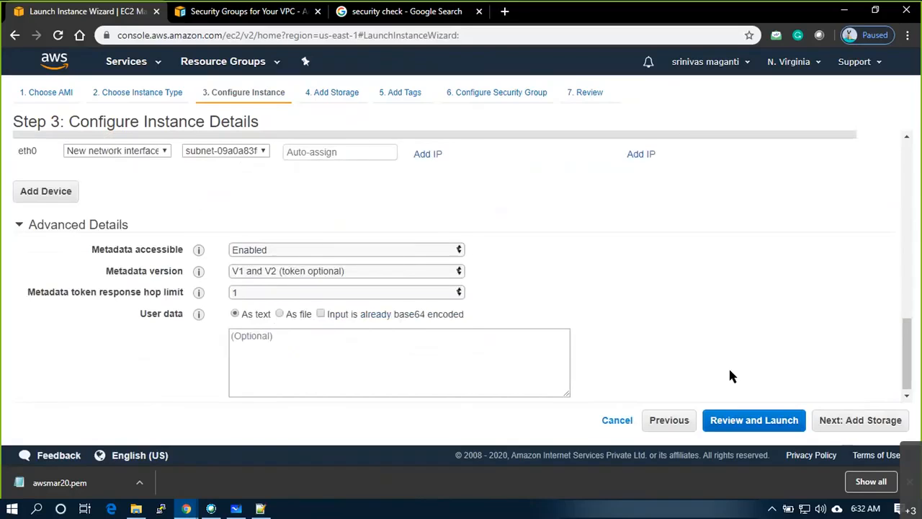
- Keep the 8 GiB root volume and advance to the Add Tags step
left_click(865, 424)
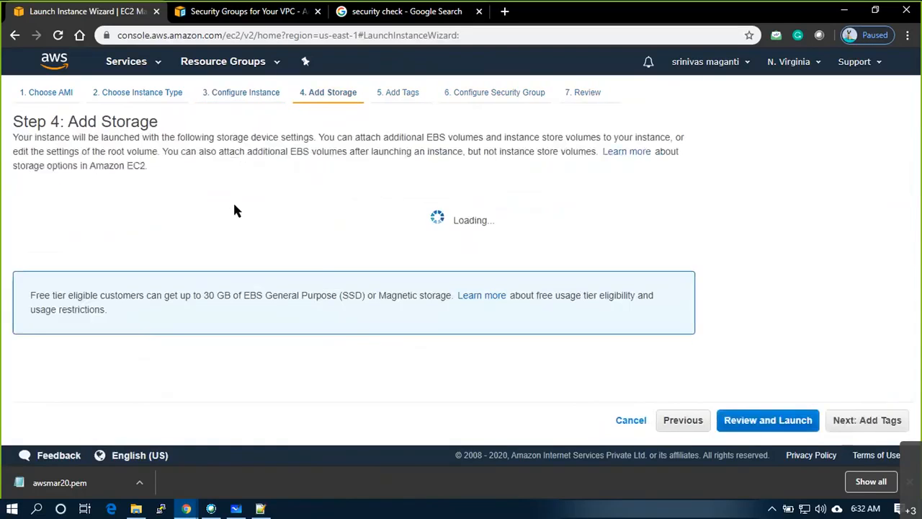
left_click_drag(343, 252, 309, 253)
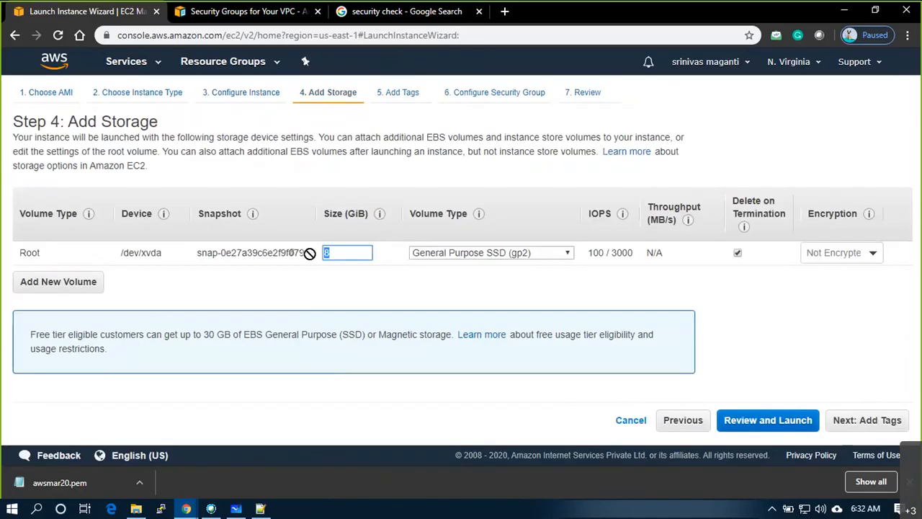
left_click(349, 252)
left_click(868, 420)
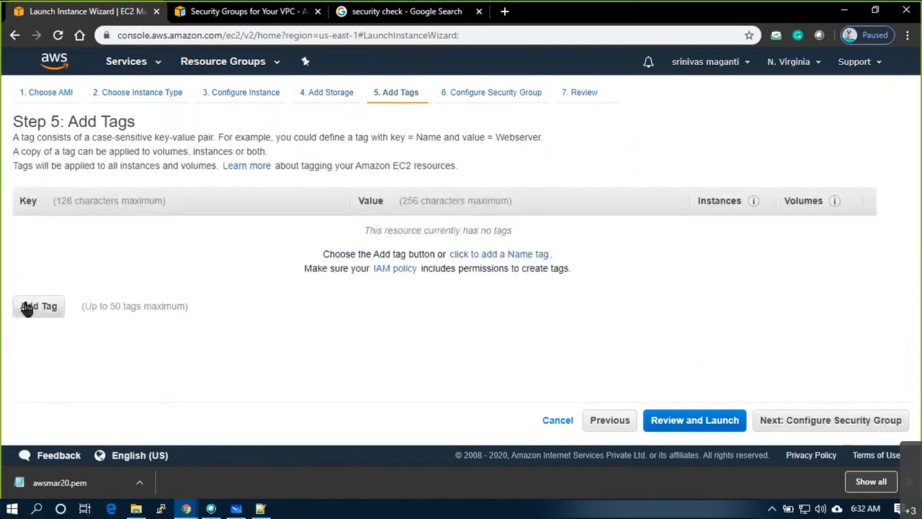
- Attach the existing EUS_VPC1_SG1 security group and proceed to the review page
left_click(847, 421)
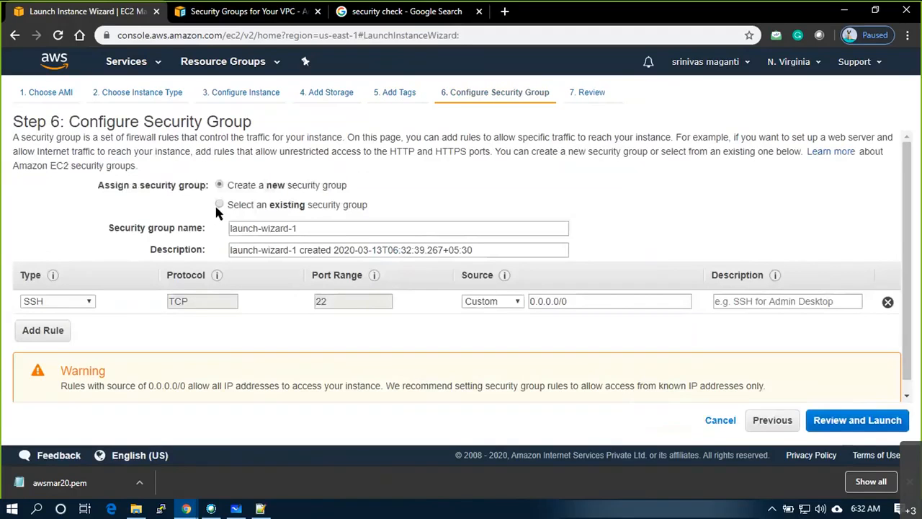
left_click(219, 204)
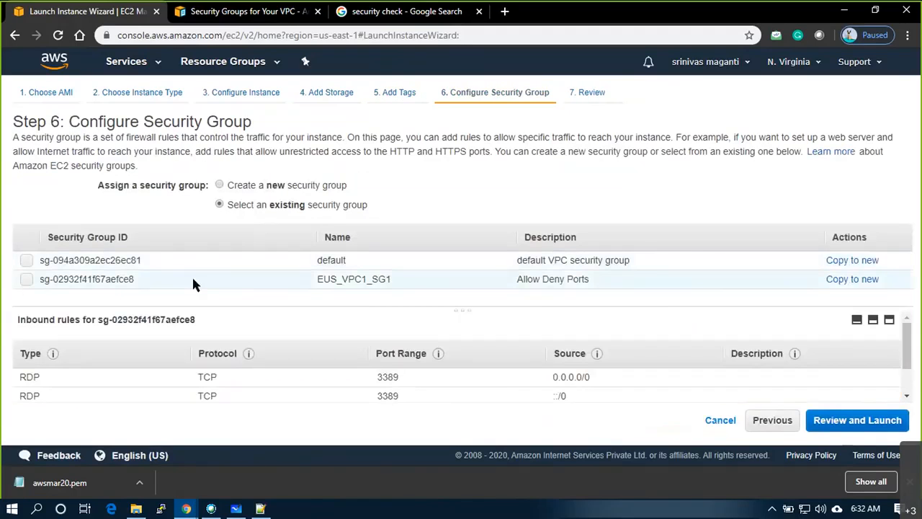
left_click(25, 280)
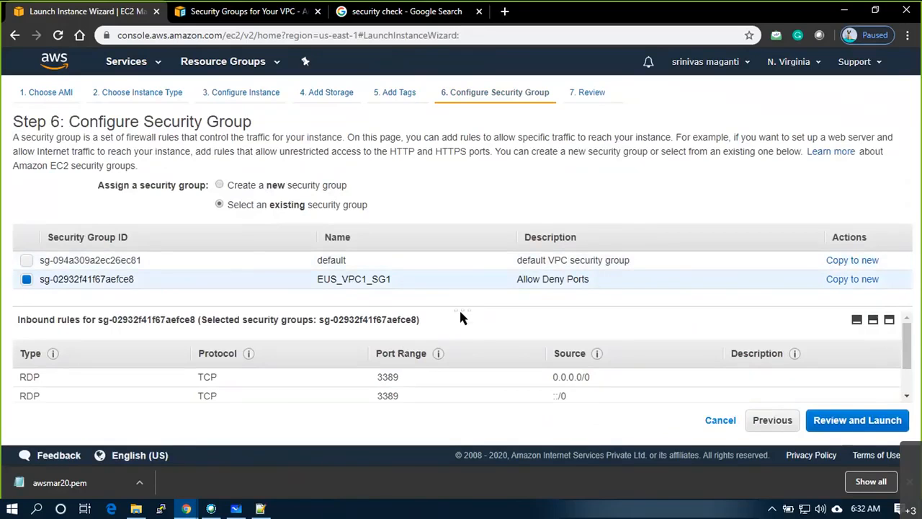
left_click_drag(460, 309, 461, 292)
scroll(295, 337, "down", 1)
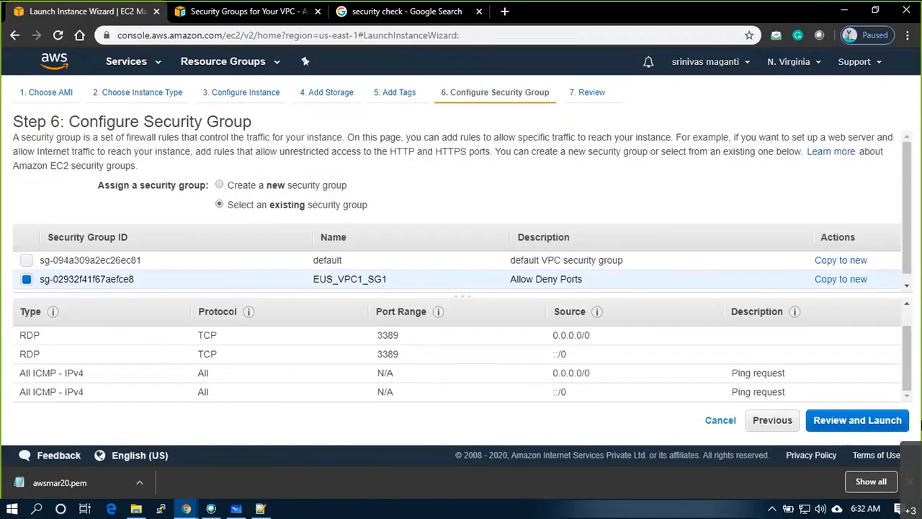
left_click(834, 427)
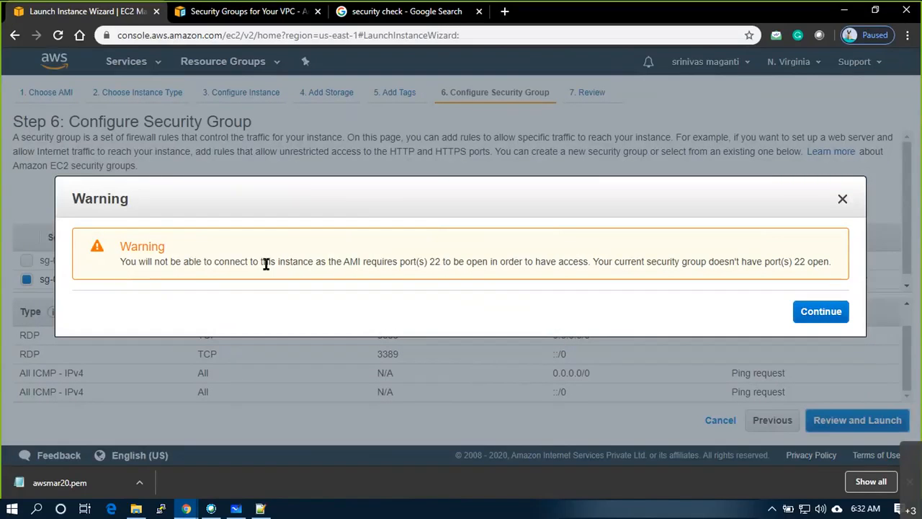
- Highlight the review warning that port 22 must be open for SSH access
left_click_drag(458, 260, 841, 269)
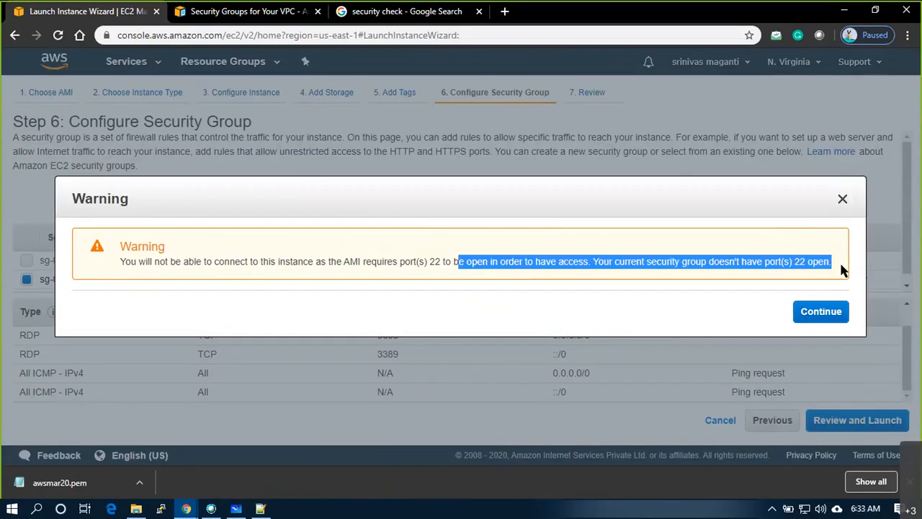
left_click(561, 266)
left_click_drag(466, 262, 603, 262)
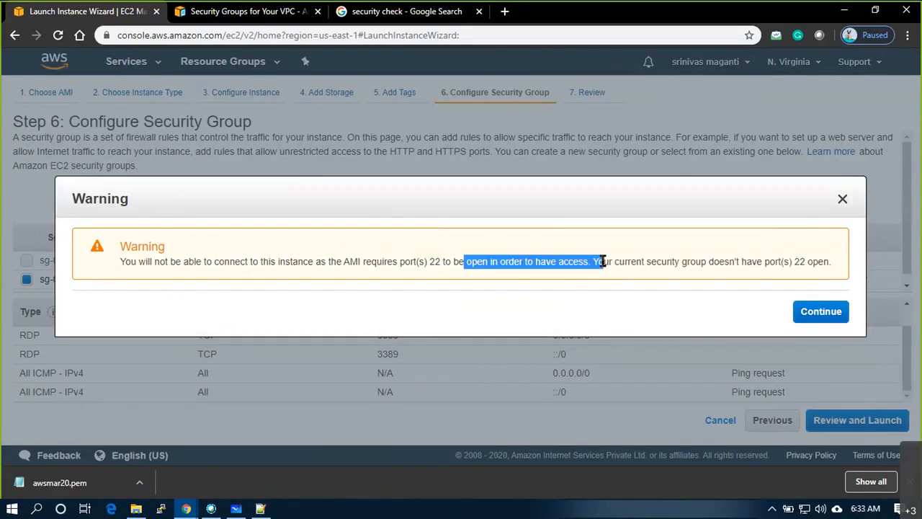
left_click(453, 265)
left_click_drag(435, 263, 592, 263)
- Dismiss the port 22 warning and launch using the existing key pair, acknowledging the private key
left_click(822, 312)
scroll(235, 333, "down", 4)
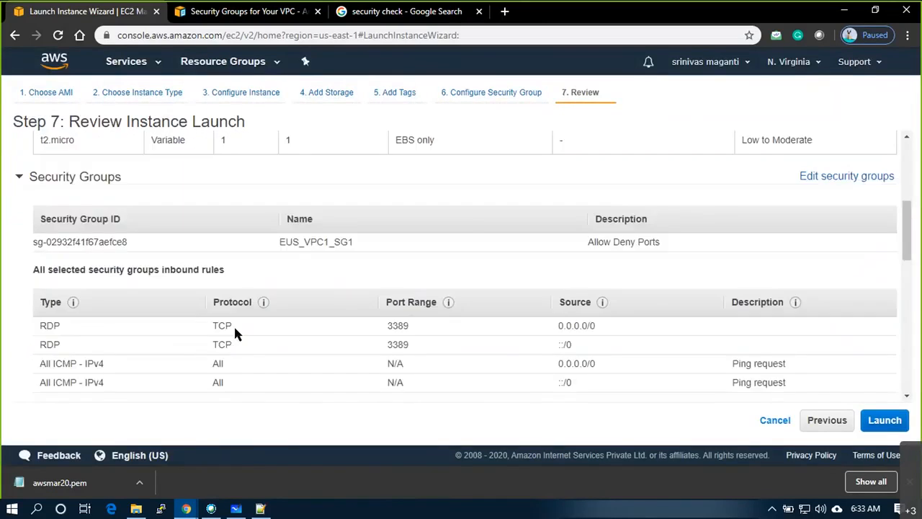
scroll(376, 277, "down", 3)
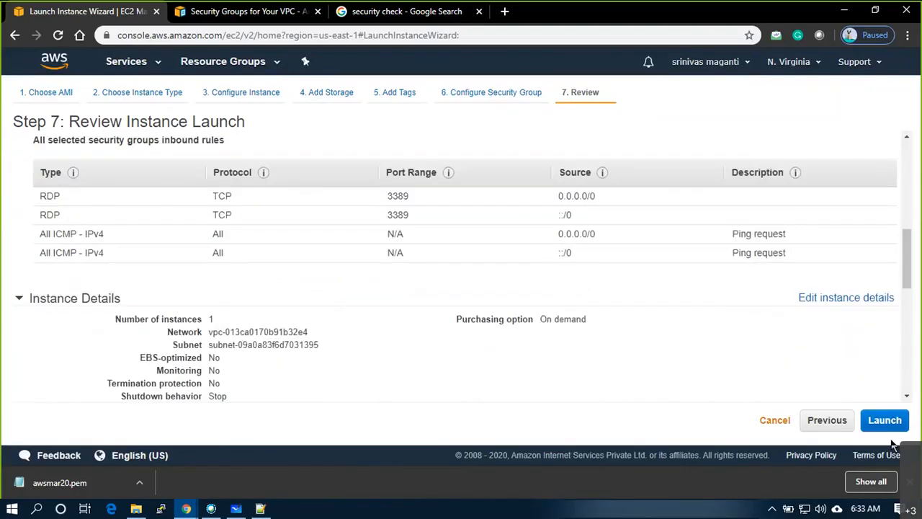
left_click(892, 425)
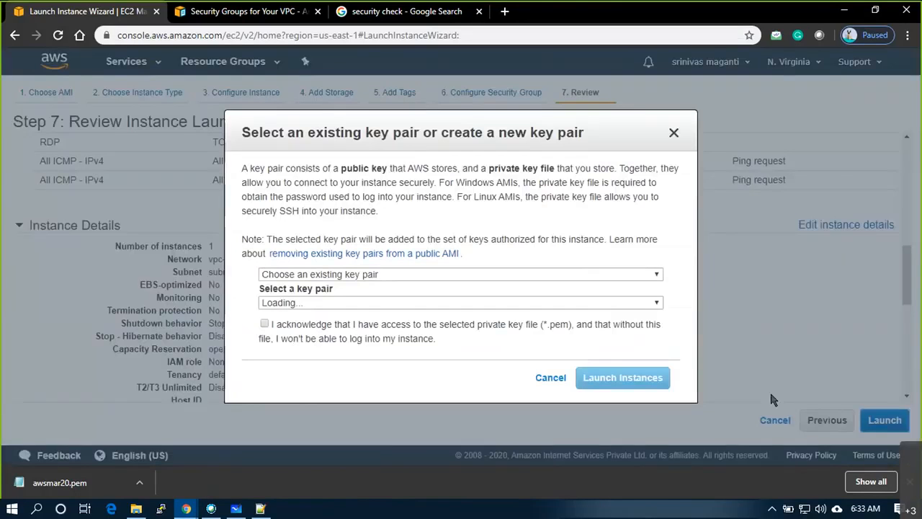
left_click(377, 273)
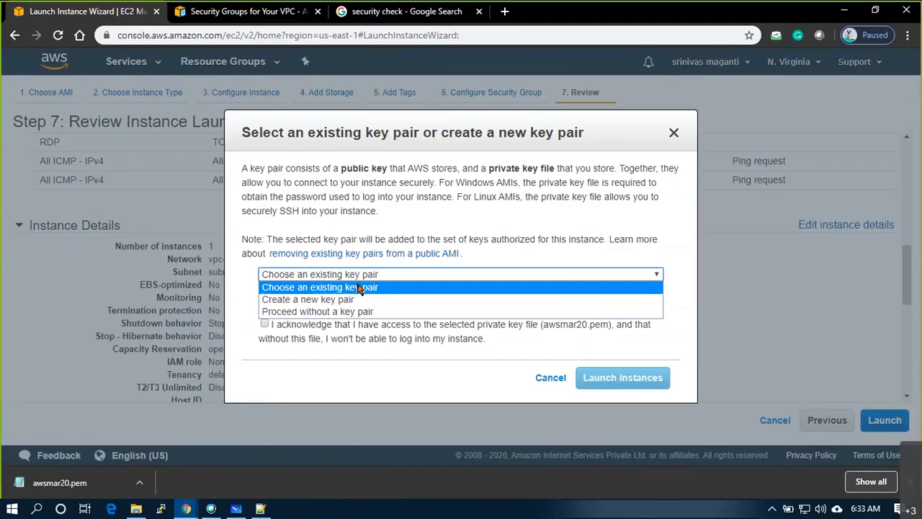
left_click(317, 287)
left_click(389, 253)
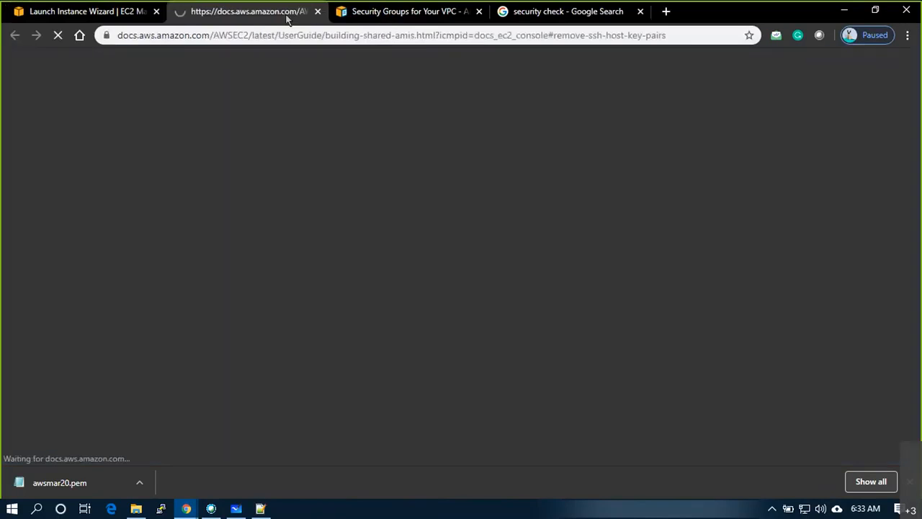
left_click(81, 14)
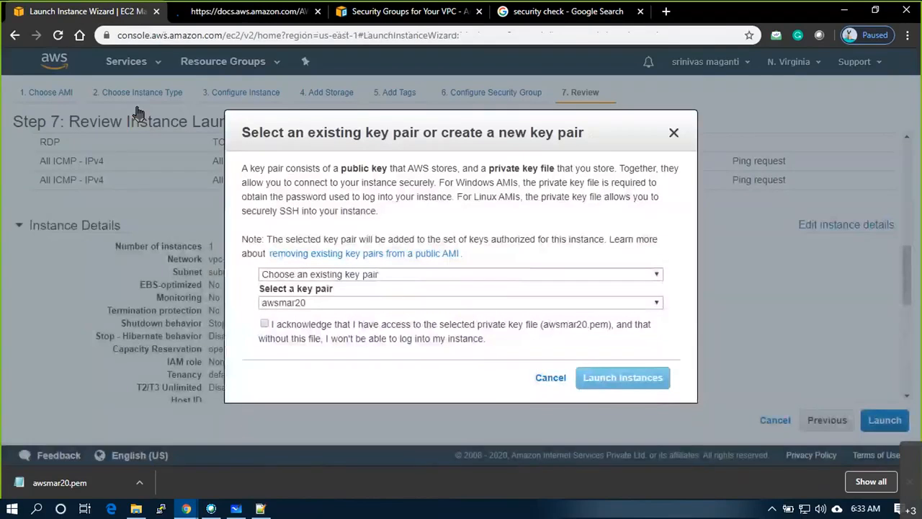
left_click(264, 324)
left_click(264, 324)
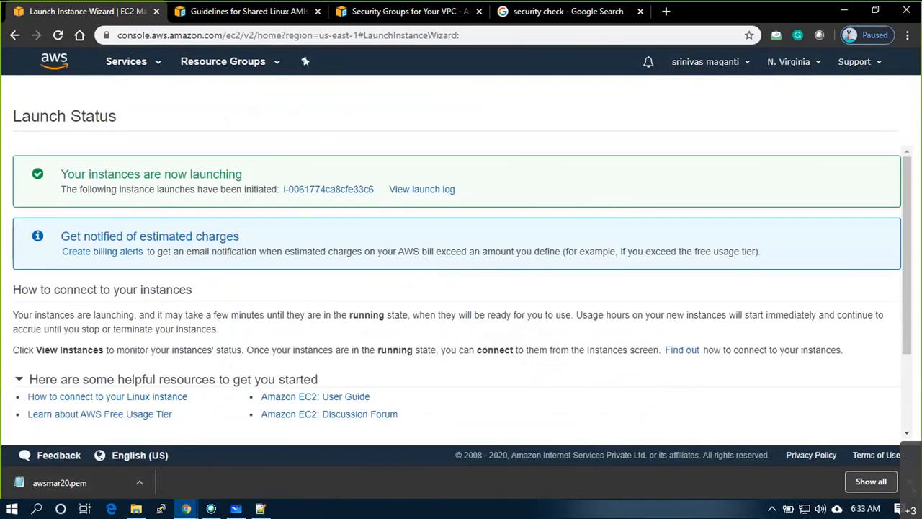
- Close the downloads bar and draw the Linux instance box below subnet 3's W box on the whiteboard
left_click(911, 483)
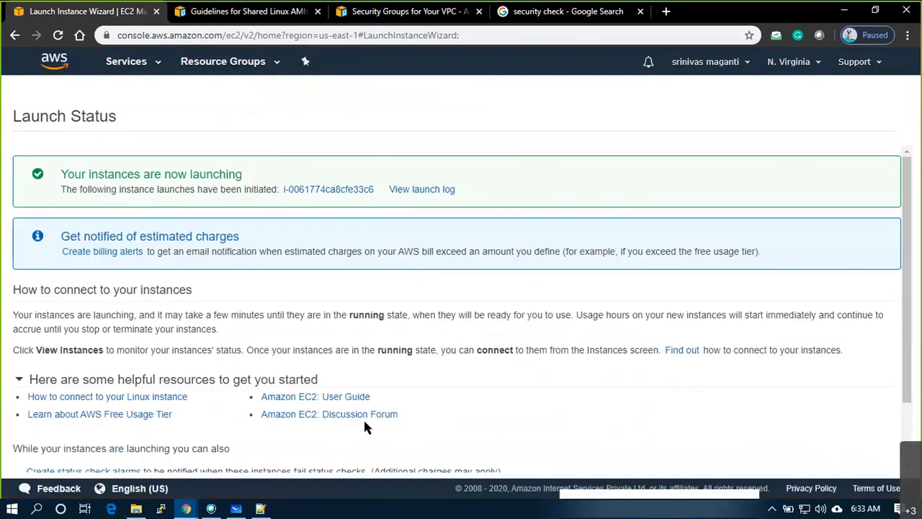
left_click(236, 511)
mouse_move(555, 245)
left_mouse_down()
mouse_move(557, 268)
mouse_move(582, 270)
mouse_move(584, 248)
mouse_move(557, 245)
mouse_move(576, 263)
left_mouse_up()
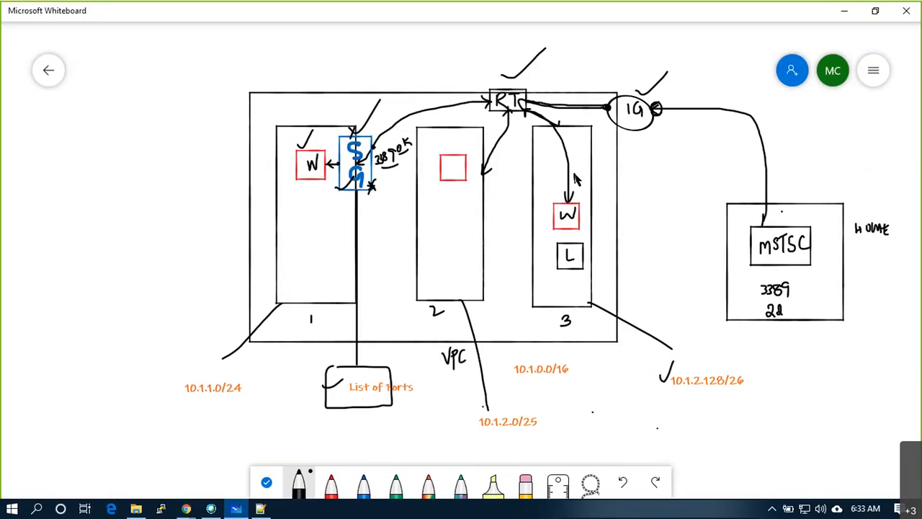
- Write P above subnet 3's W box and draw an arrow from W to L, undoing a stray line
left_click_drag(575, 186, 576, 181)
left_click(575, 255)
left_click_drag(827, 292, 828, 244)
mouse_move(726, 122)
left_mouse_down()
mouse_move(641, 131)
mouse_move(609, 184)
mouse_move(607, 256)
mouse_move(585, 266)
mouse_move(589, 253)
left_mouse_up()
key("ctrl+z")
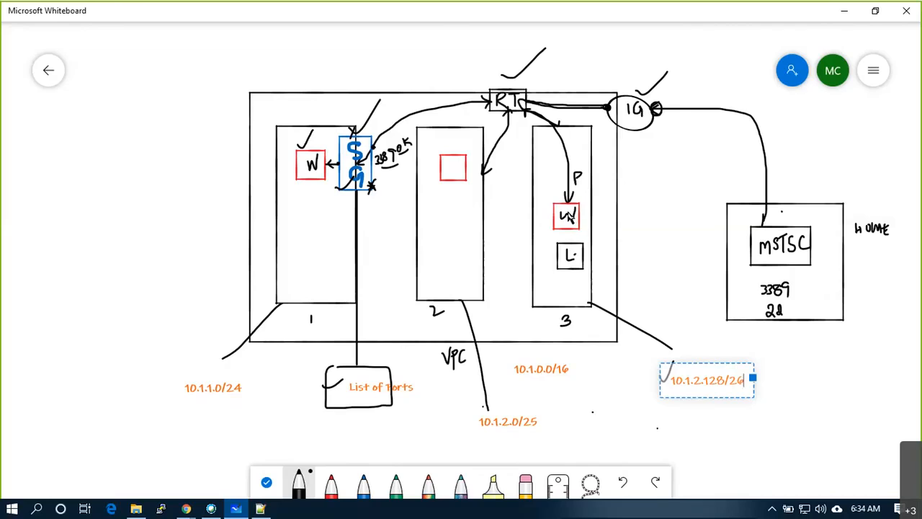
left_click_drag(568, 216, 568, 243)
key("alt+Tab")
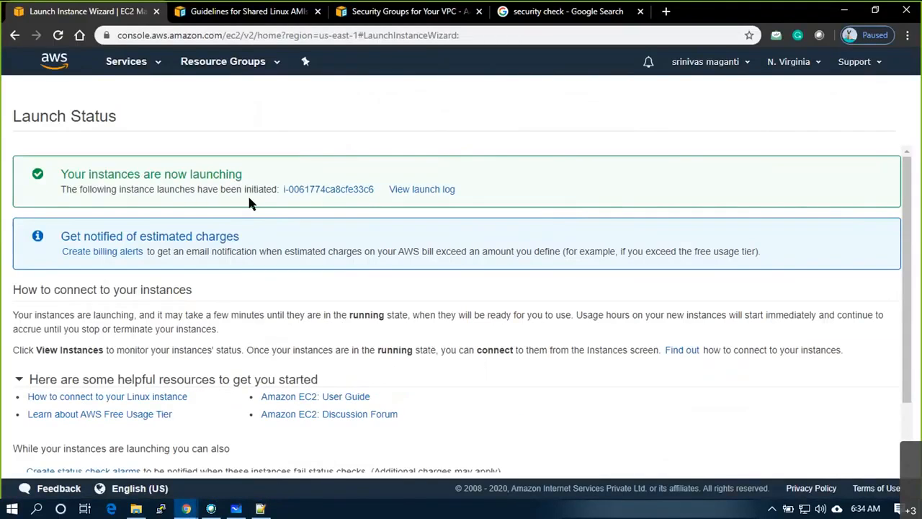
- Clear the ID filter, sort instances by Name, rename the new one LinuxVM, and note private IP 10.1.2.184
left_click(353, 191)
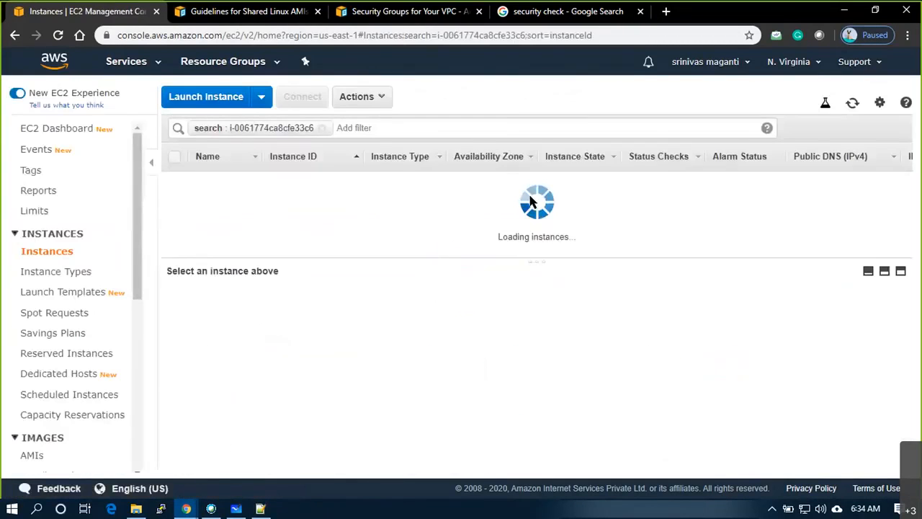
left_click(321, 128)
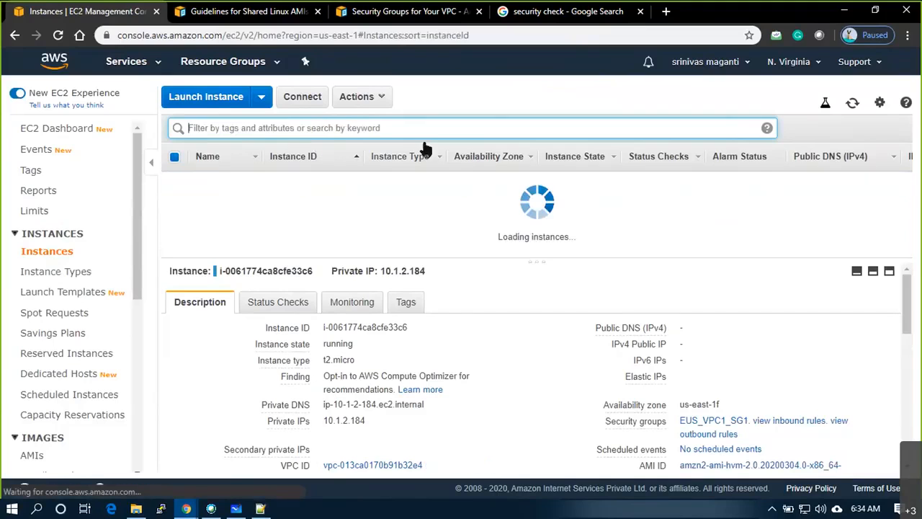
left_click(434, 235)
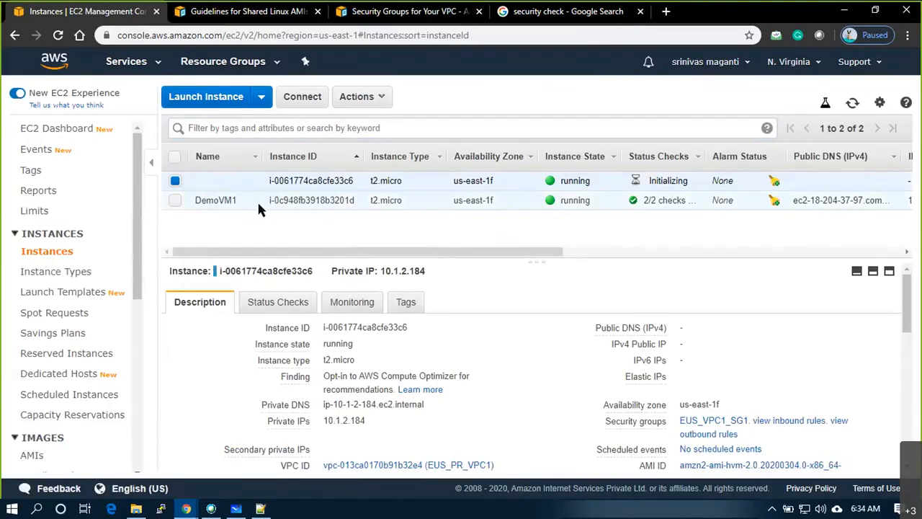
left_click(229, 160)
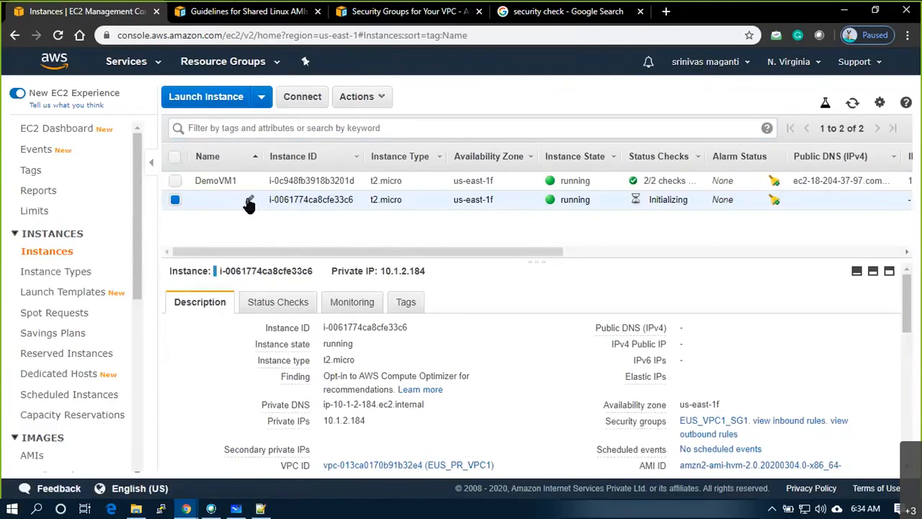
left_click(249, 200)
type("L")
key("BackSpace")
type("LinuxVM")
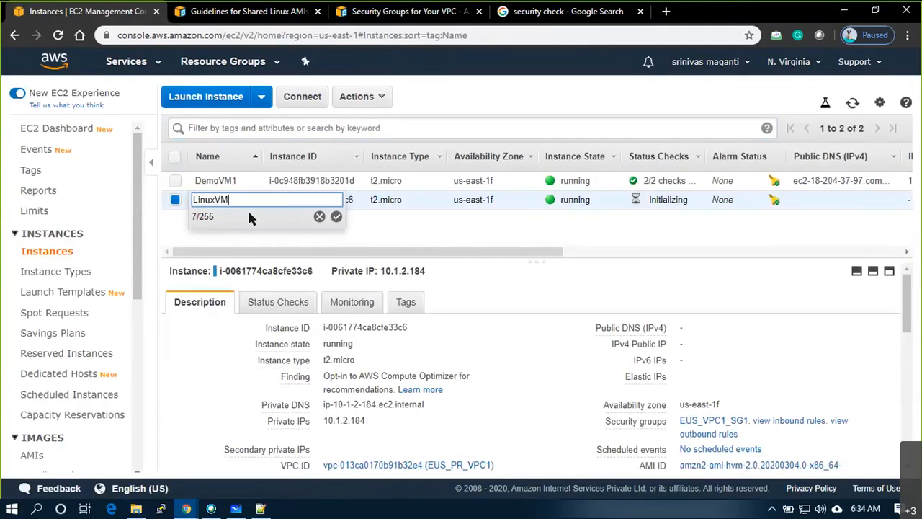
key("Return")
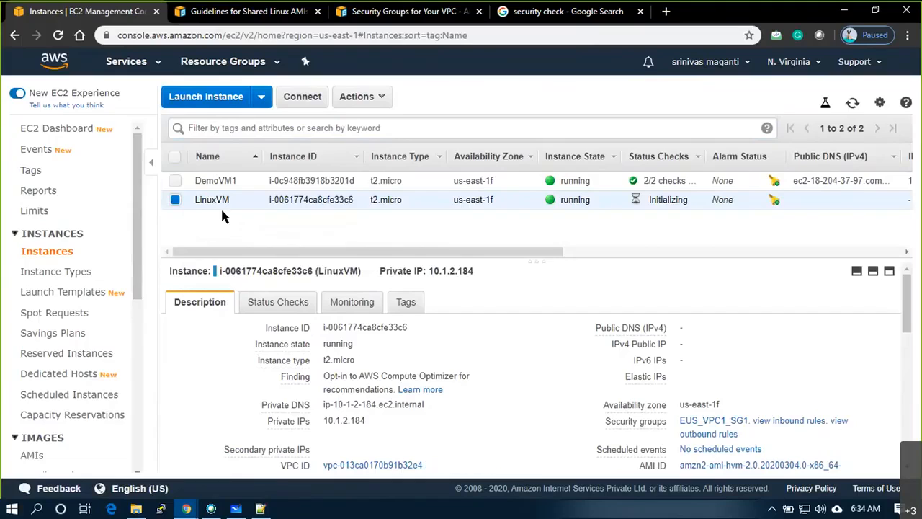
left_click_drag(470, 272, 428, 272)
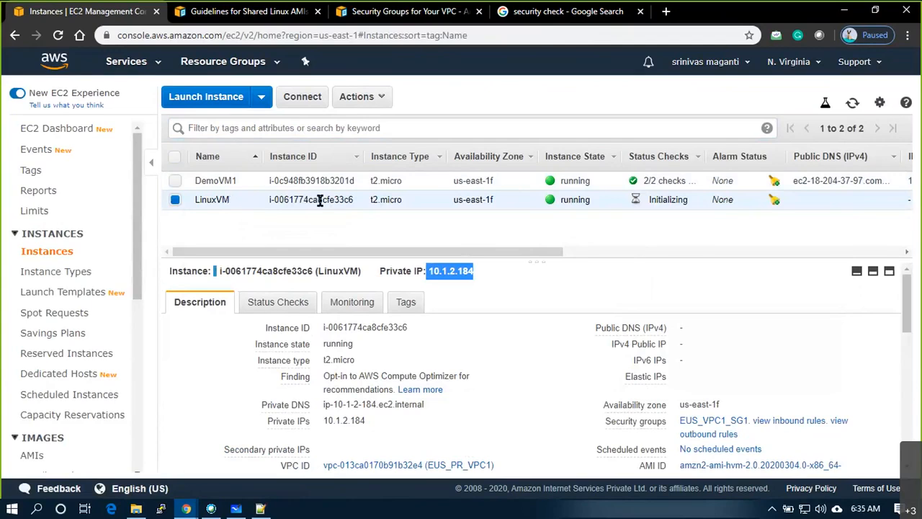
- Decrypt DemoVM1's Windows administrator password using the awsmar20.pem key file
left_click(175, 181)
left_click(237, 181)
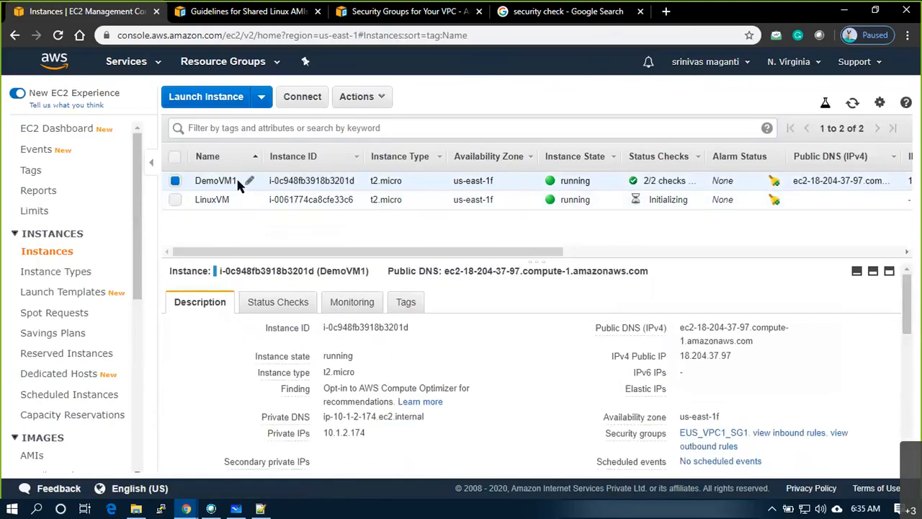
left_click(382, 103)
left_click(395, 140)
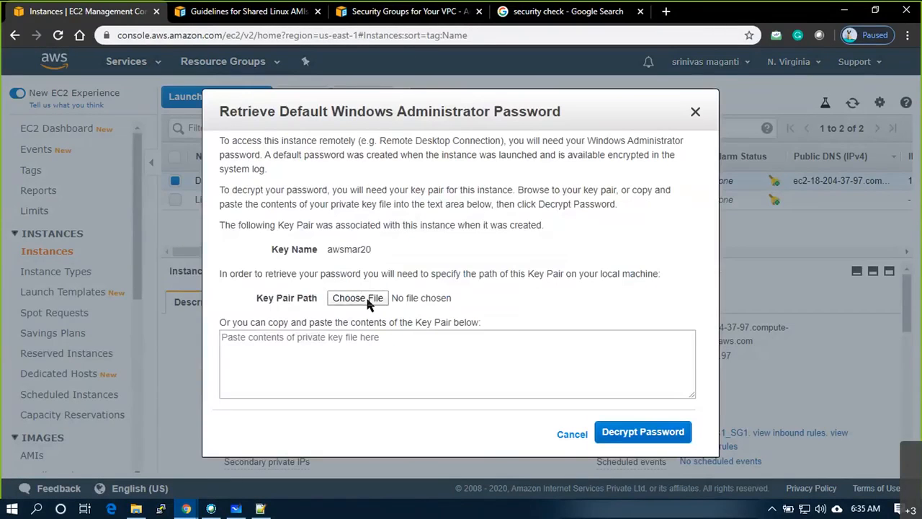
left_click(370, 304)
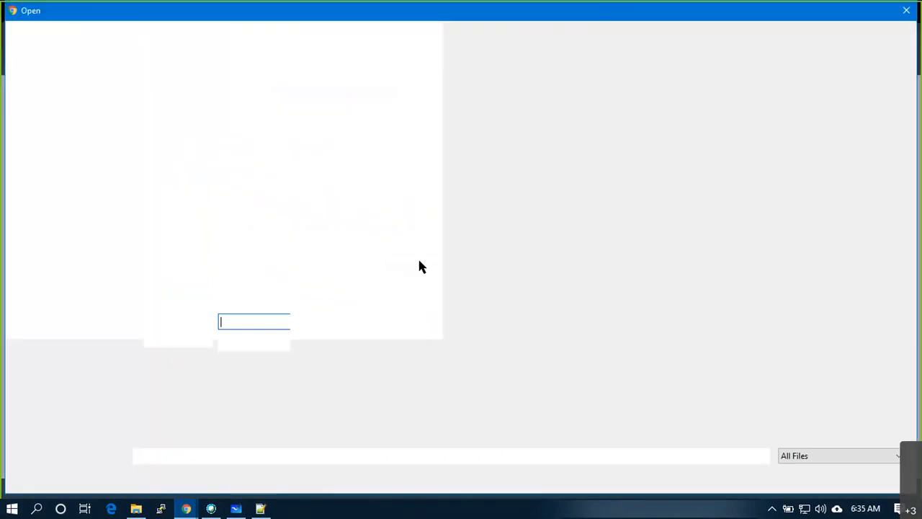
left_click(88, 120)
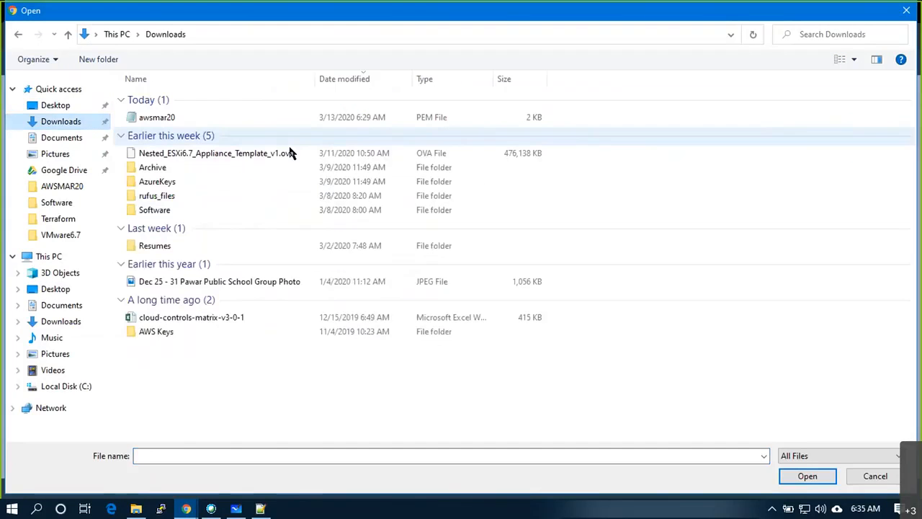
double_click(194, 121)
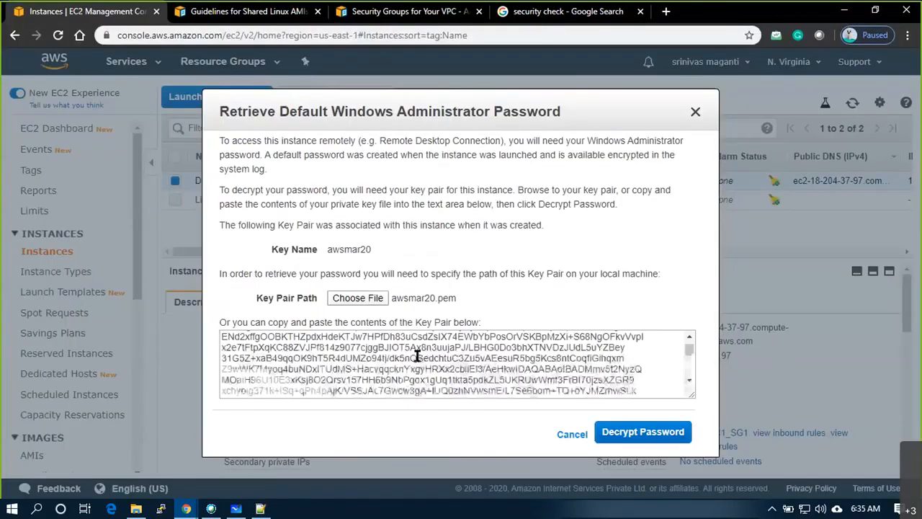
left_click(643, 432)
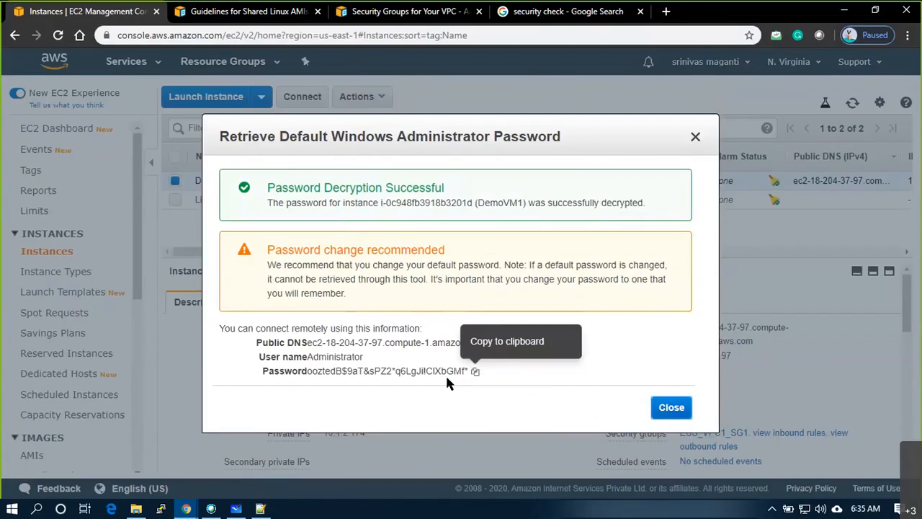
- Copy the decrypted Administrator password into a new Notepad++ note
left_click_drag(365, 358, 302, 358)
left_click(475, 372)
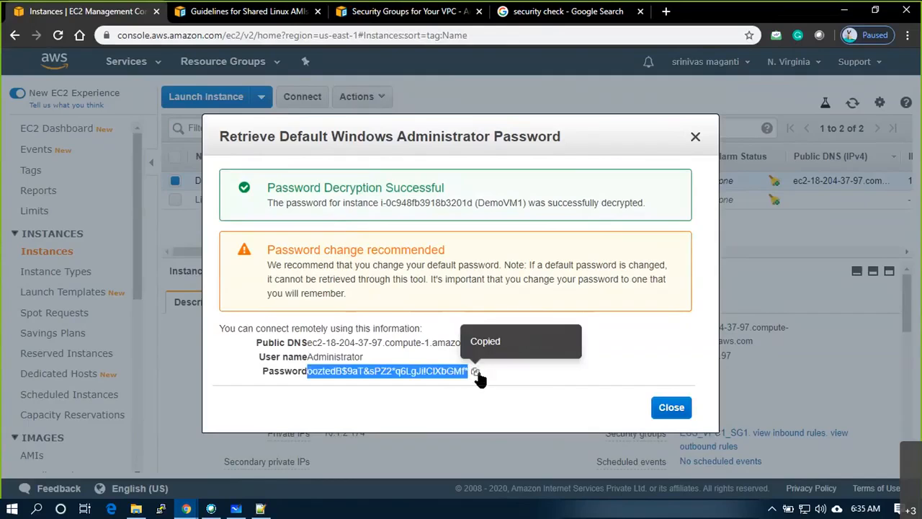
left_click(261, 509)
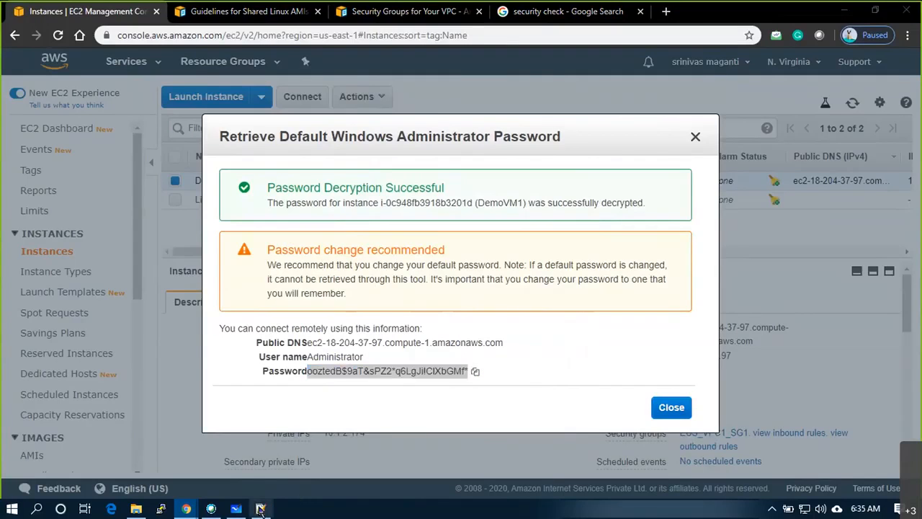
key("ctrl+n")
key("ctrl+v")
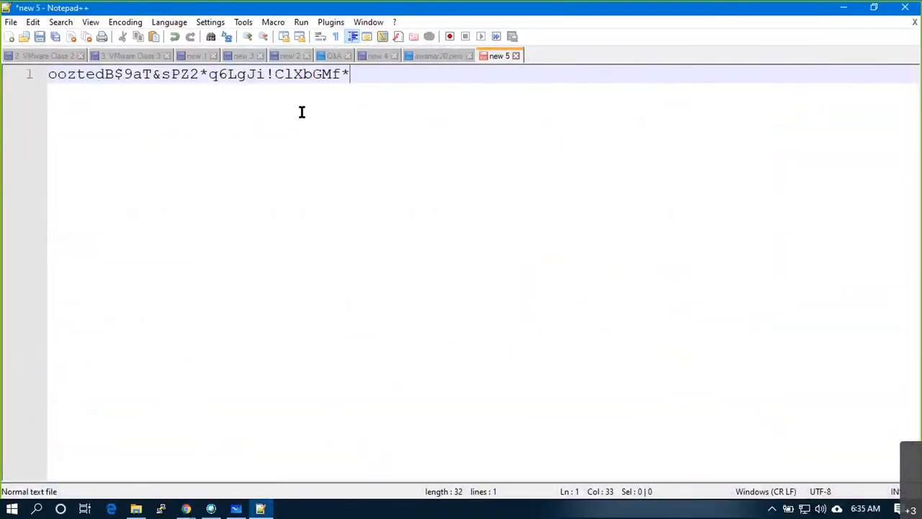
key("alt+Tab")
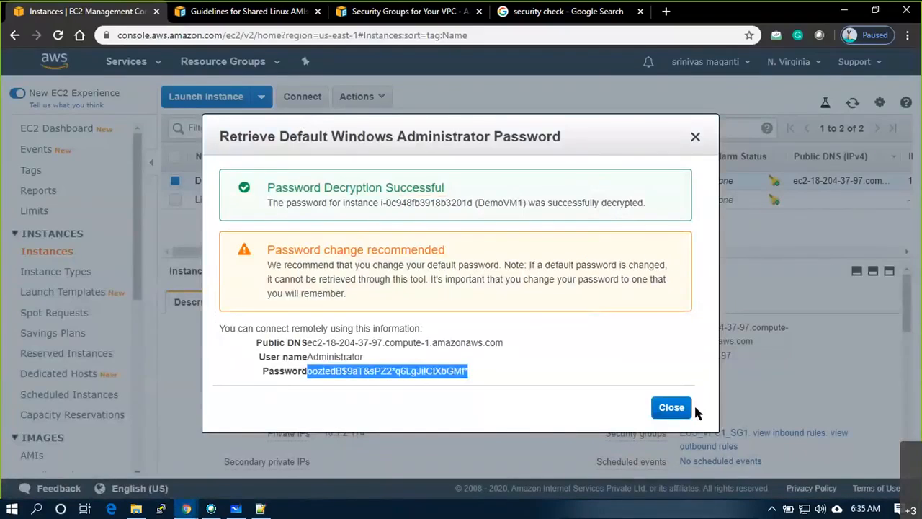
key("super+r")
- Launch Remote Desktop Connection via mstsc and connect to DemoVM1's public DNS name
type("mstsc")
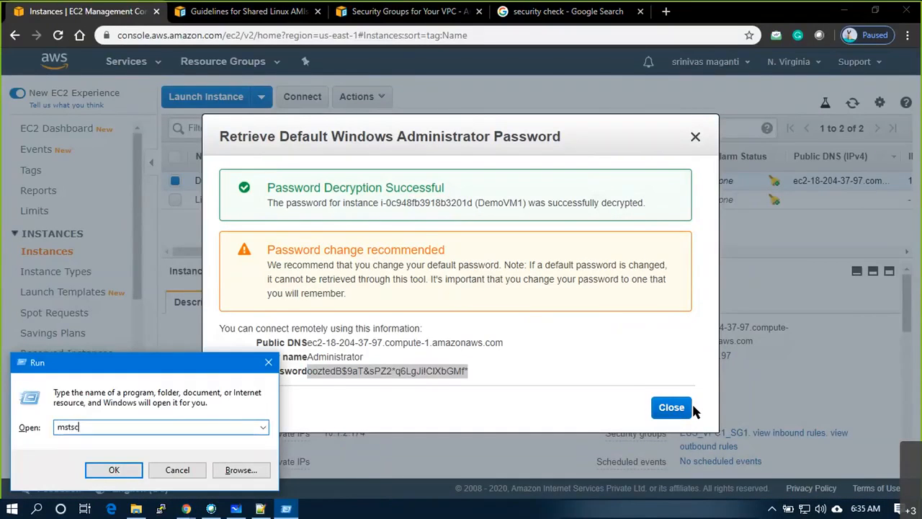
key("Return")
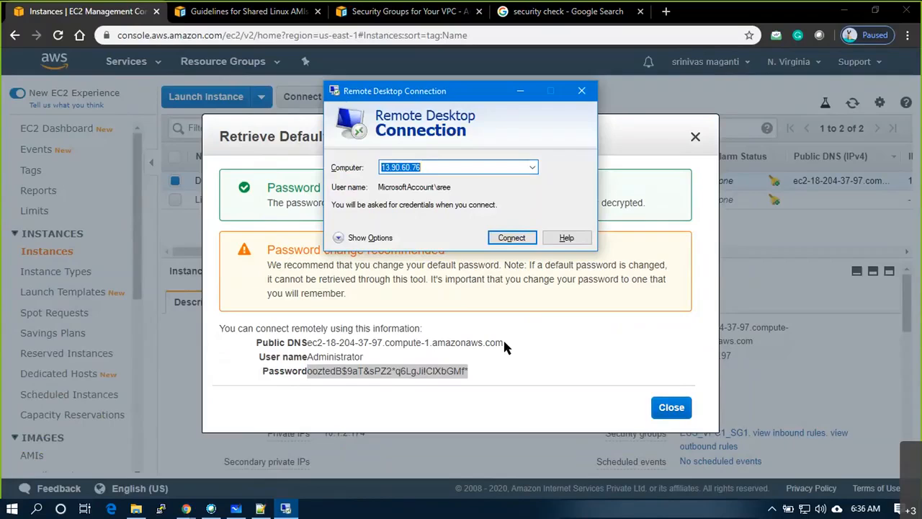
left_click_drag(503, 342, 307, 345)
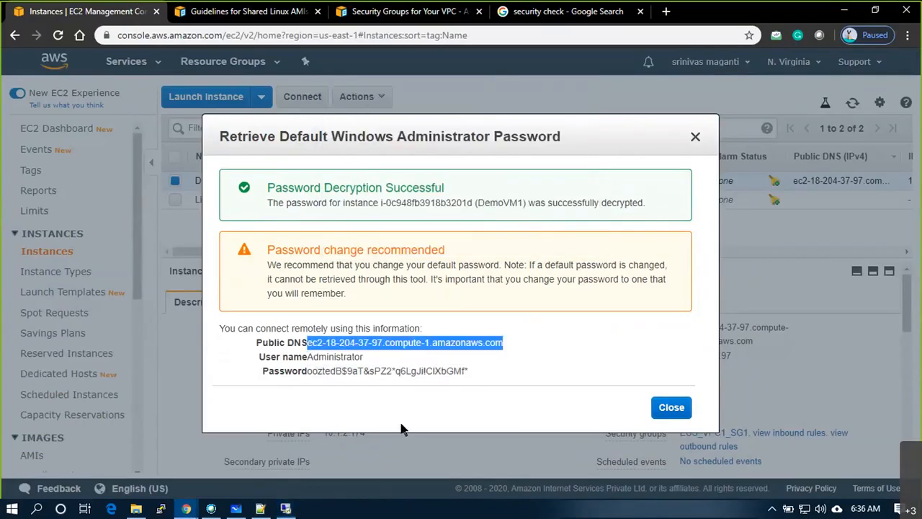
key("ctrl+c")
key("alt+Tab")
key("ctrl+v")
left_click(511, 238)
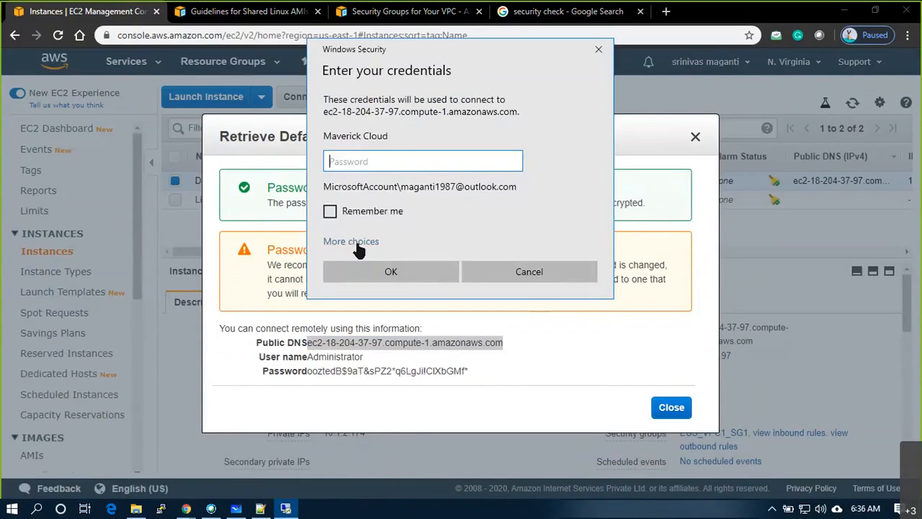
- Sign in as Administrator with the saved decrypted password and confirm the credentials
left_click(364, 240)
left_click(375, 309)
type("Ad")
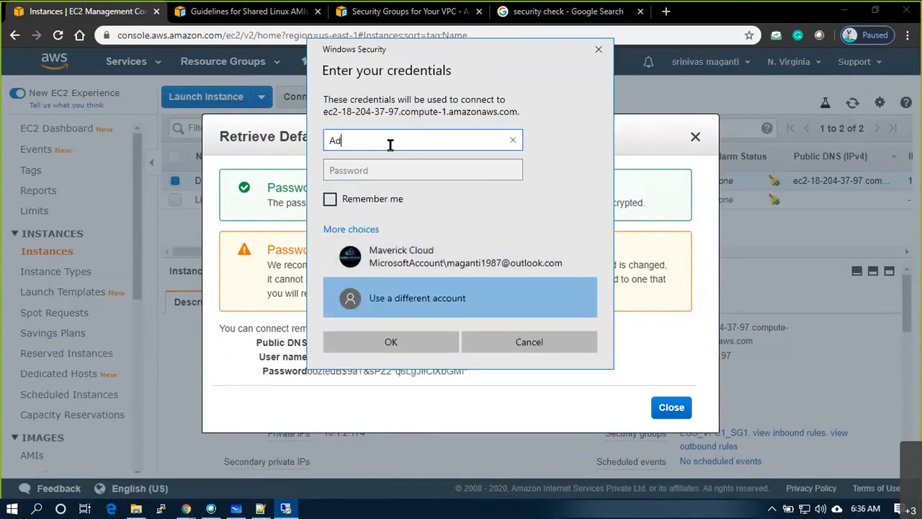
type("ministrator")
key("Tab")
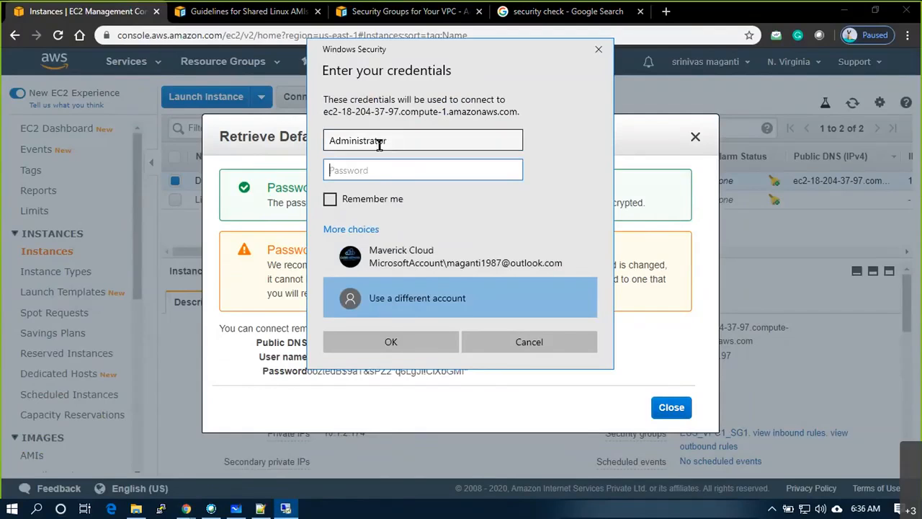
key("alt+Tab")
key("Tab")
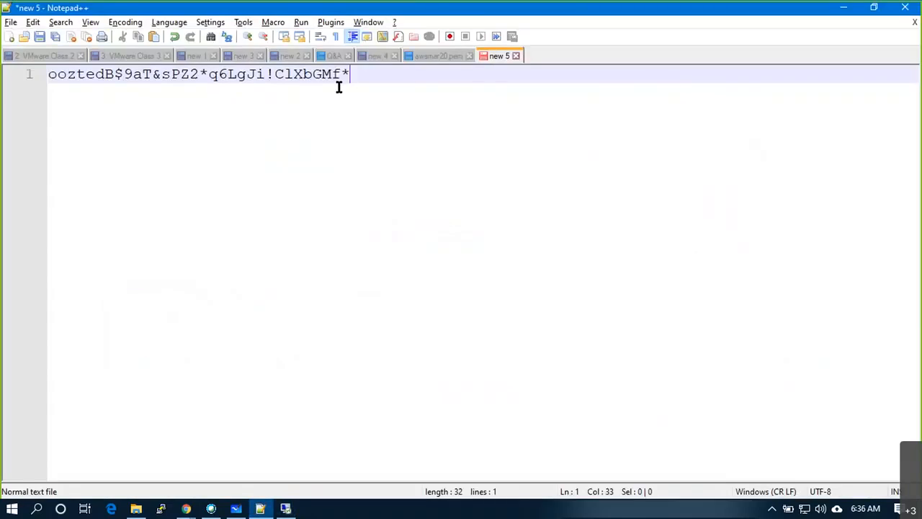
left_click_drag(338, 86, 22, 58)
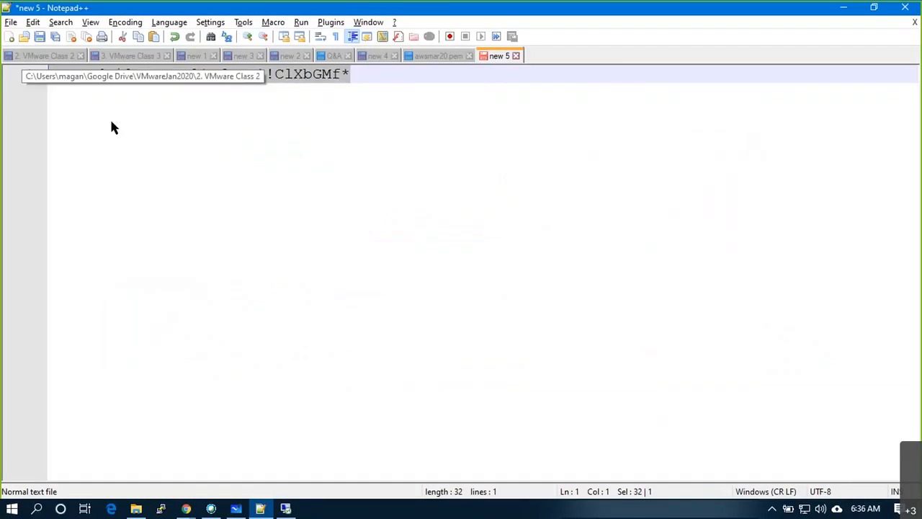
key("ctrl+c")
key("alt+Tab")
key("ctrl+v")
left_click(426, 343)
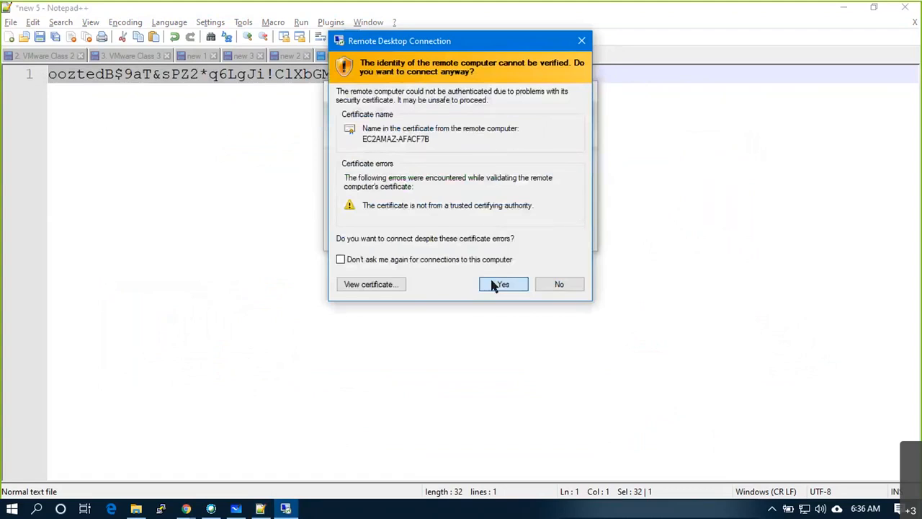
- Accept the certificate warning and open a Command Prompt on DemoVM1's desktop with cmd
left_click(498, 284)
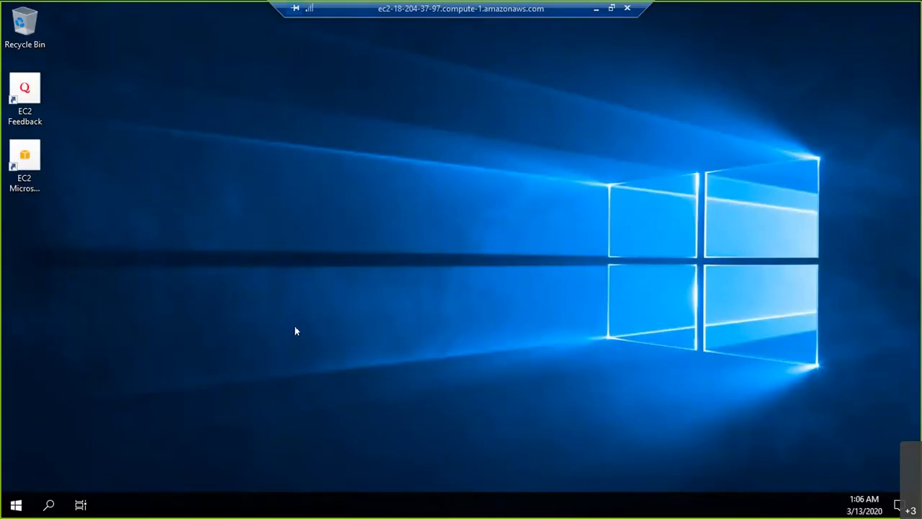
key("super+r")
type("cmd")
key("Return")
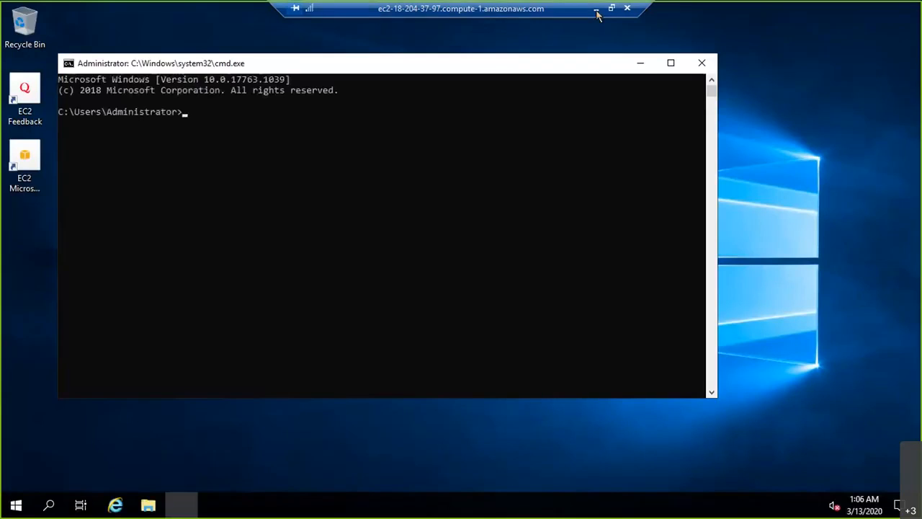
left_click(597, 9)
- Close the password dialog and copy LinuxVM's private IP 10.1.2.184 for the remote prompt
left_click(844, 9)
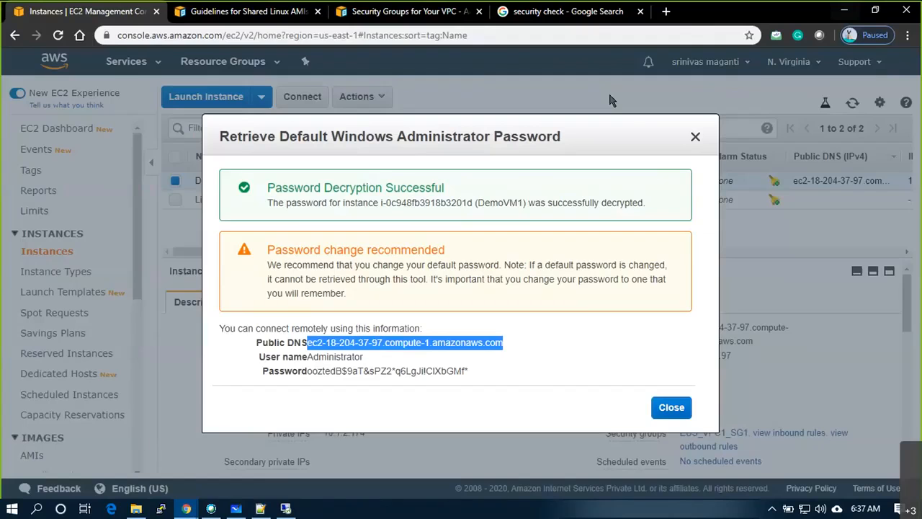
key("Escape")
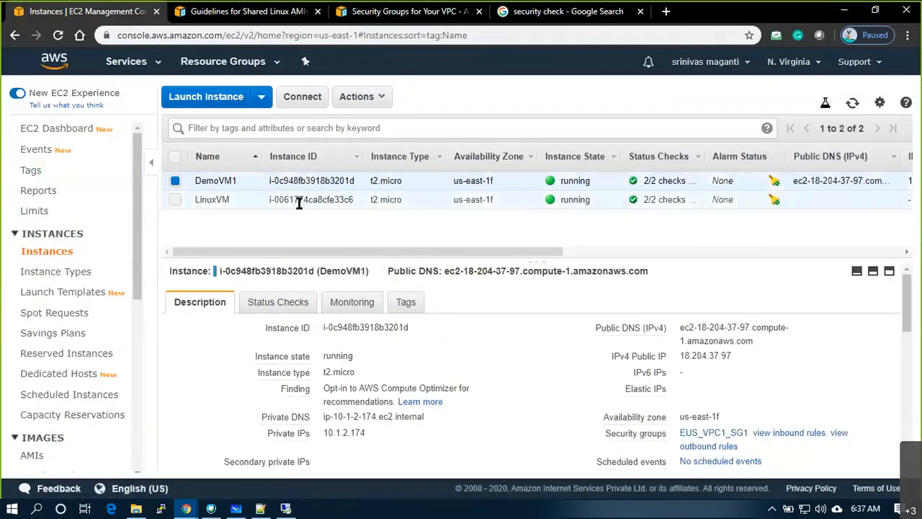
left_click(298, 200)
mouse_move(474, 271)
left_mouse_down()
mouse_move(416, 268)
mouse_move(474, 270)
left_mouse_up()
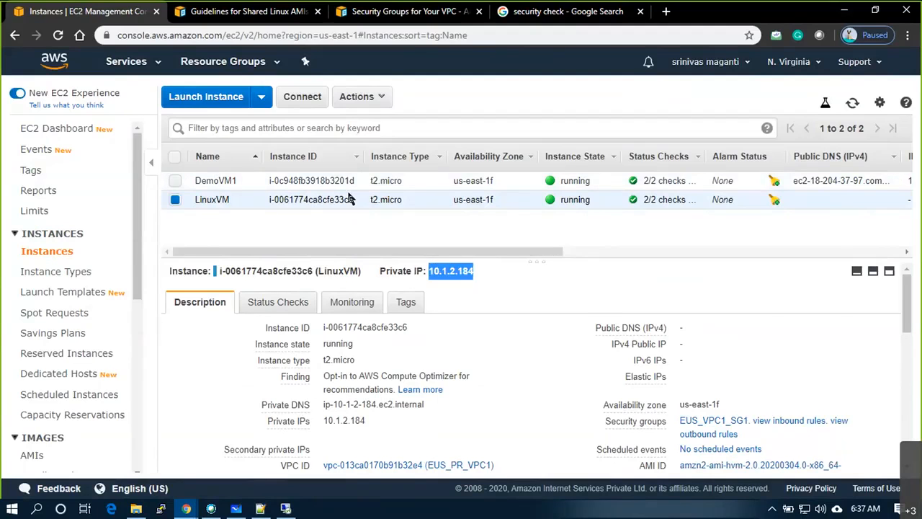
key("alt+Tab")
key("alt+Tab")
key("Tab")
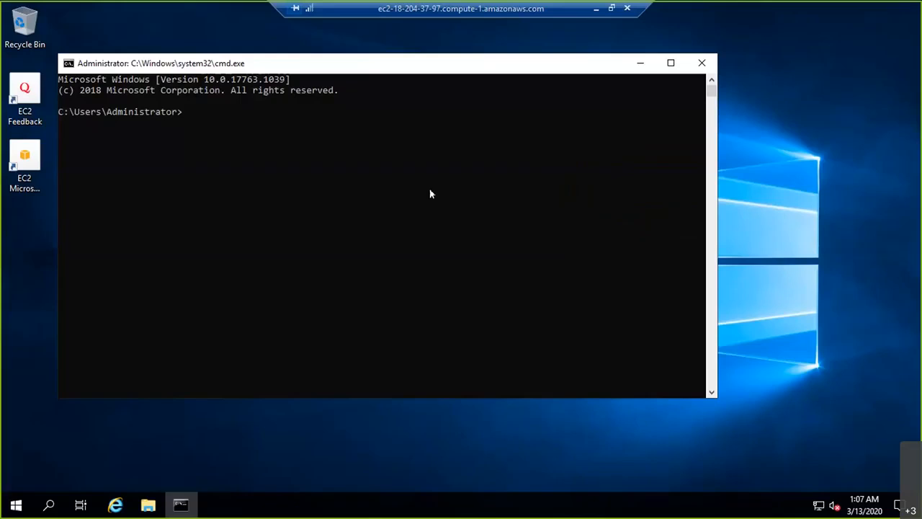
- Ping LinuxVM at 10.1.2.184 from DemoVM1's command prompt, receiving four replies
type("ping")
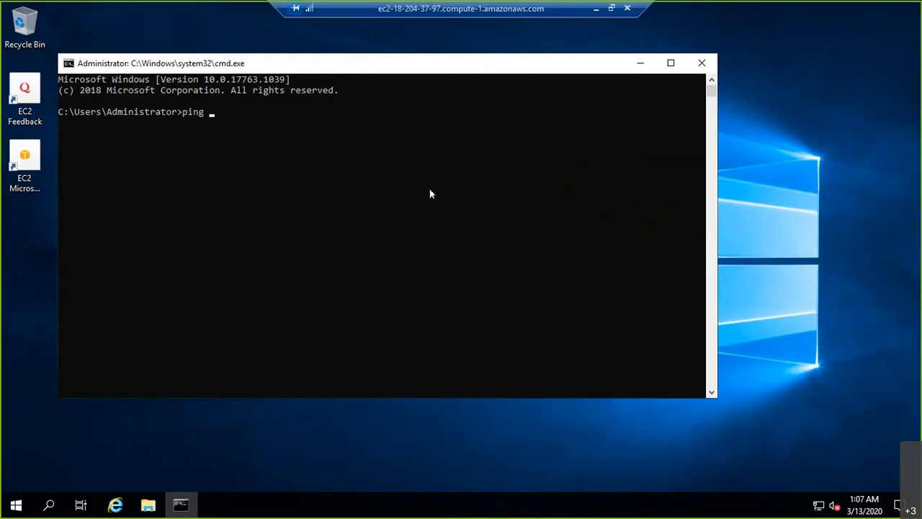
right_click(388, 173)
key("Return")
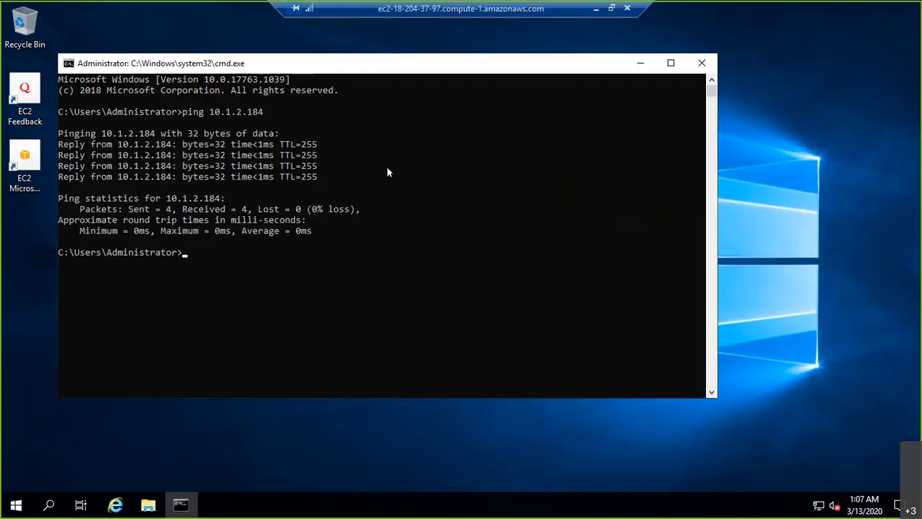
left_click(640, 64)
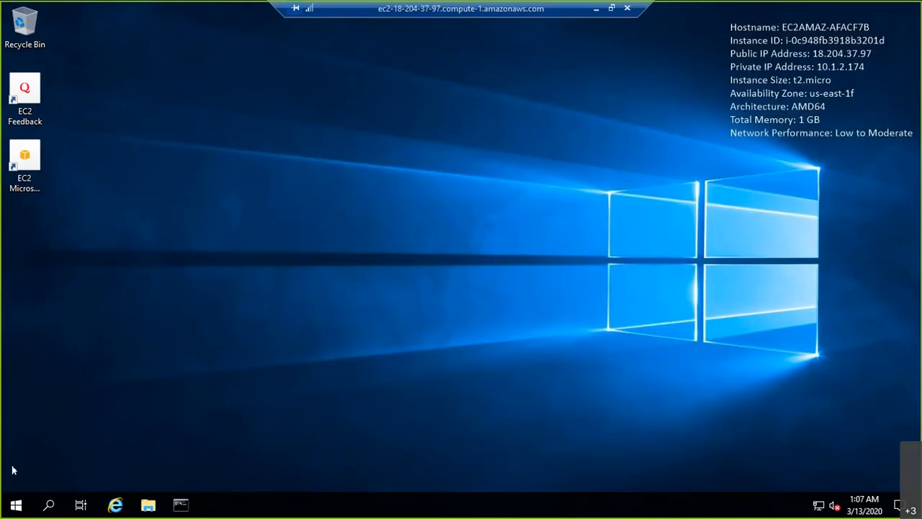
- Verify PuTTY locally, checking its shortcut target is C:\Program Files\PuTTY\putty.exe
left_click(596, 9)
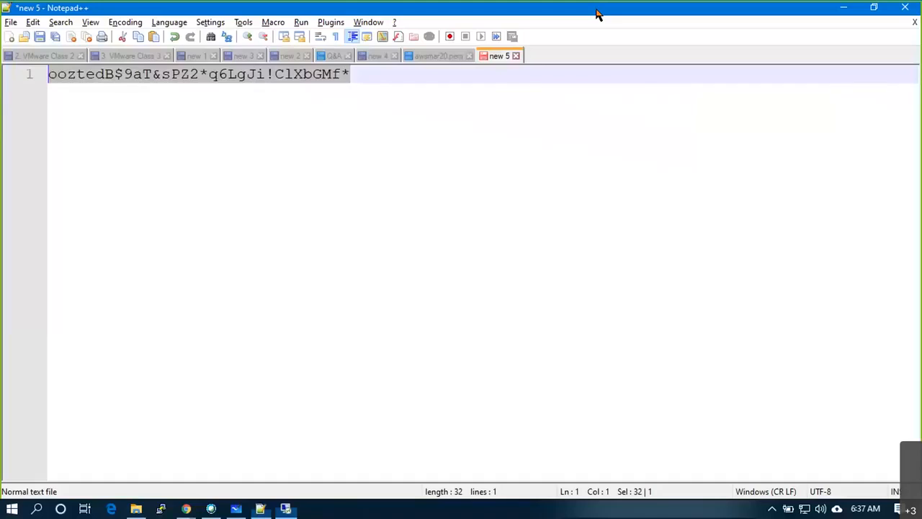
key("super+d")
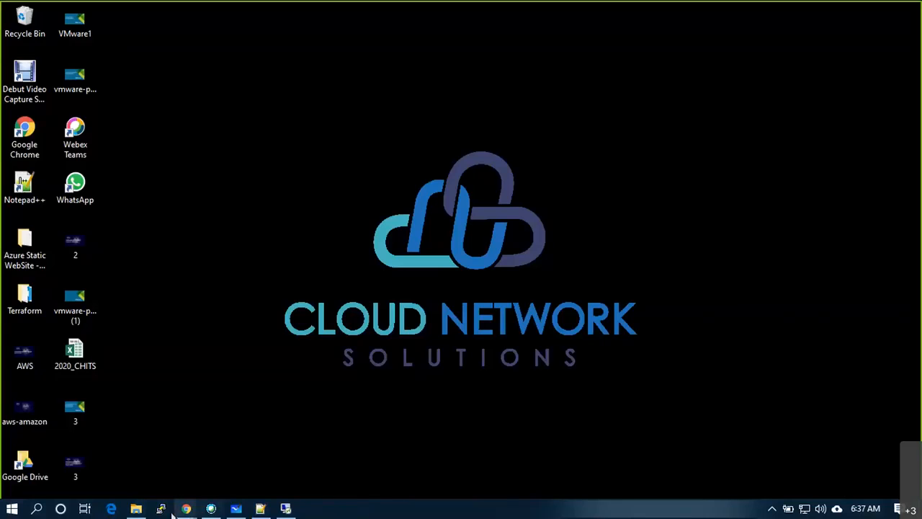
right_click(160, 510)
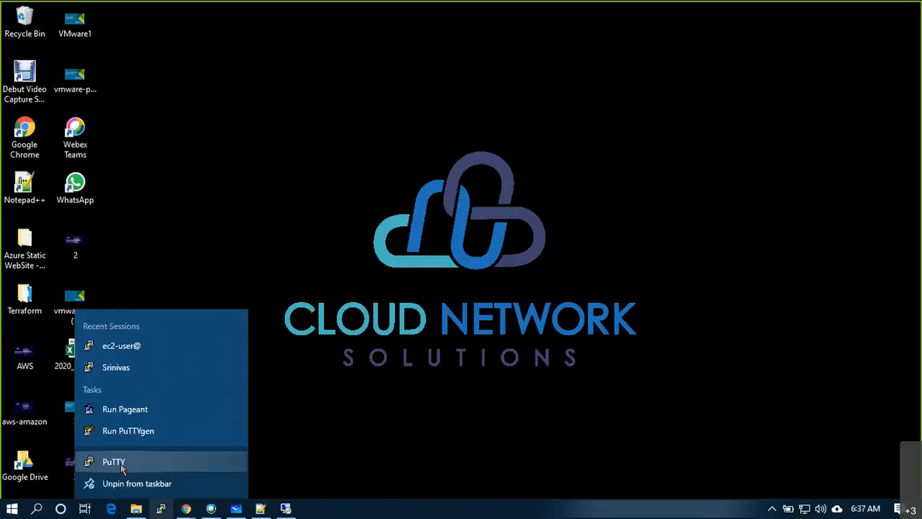
left_click(122, 468)
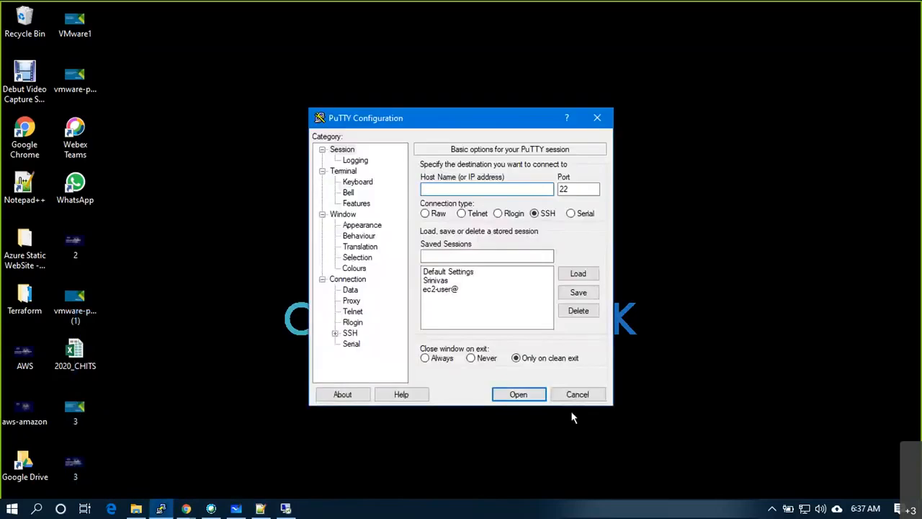
left_click(576, 395)
right_click(161, 508)
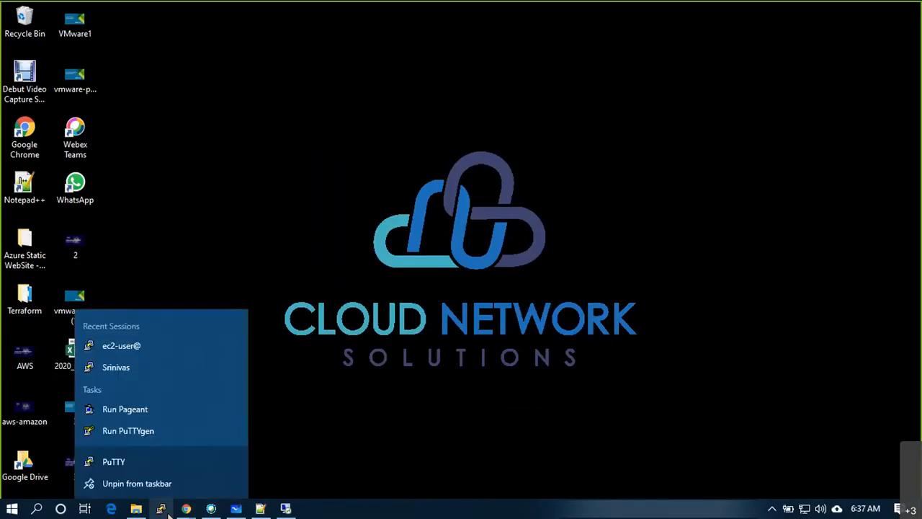
right_click(119, 463)
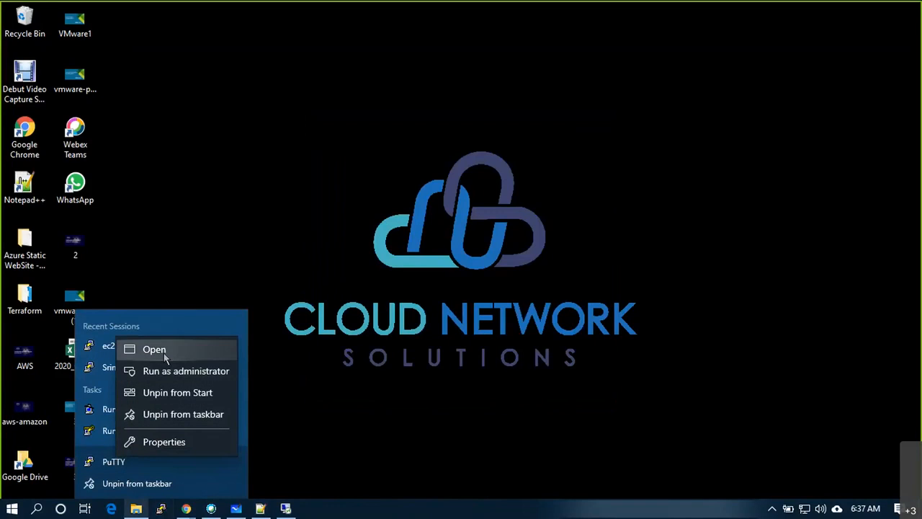
left_click(170, 442)
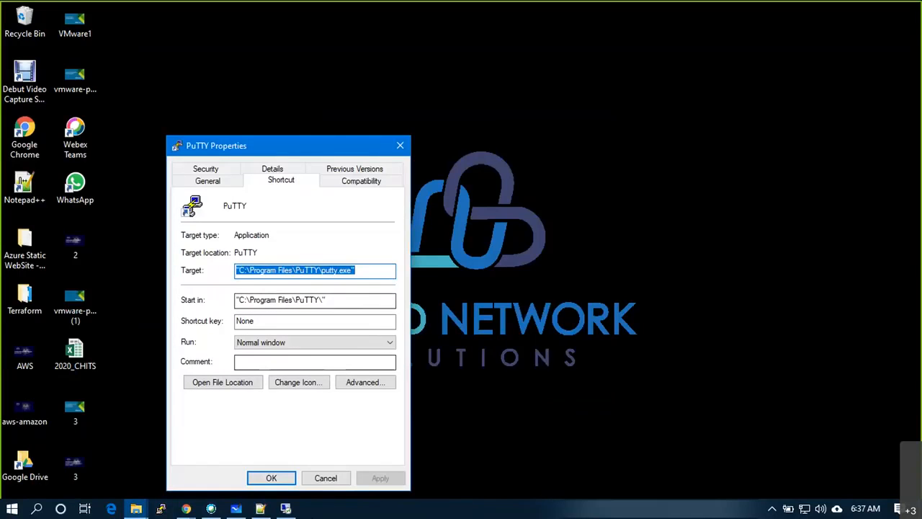
left_click(325, 478)
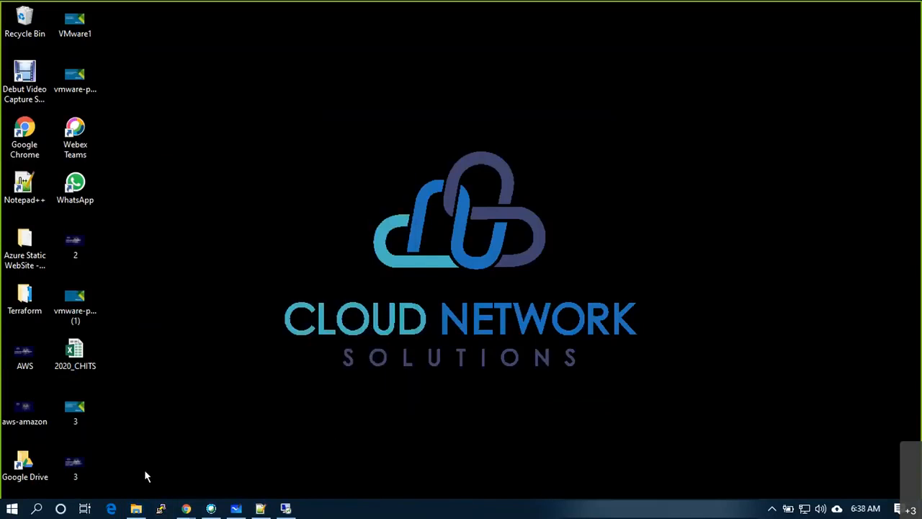
- Find putty.exe in C:\Program Files\PuTTY, copy it, and return to the remote session
left_click(138, 510)
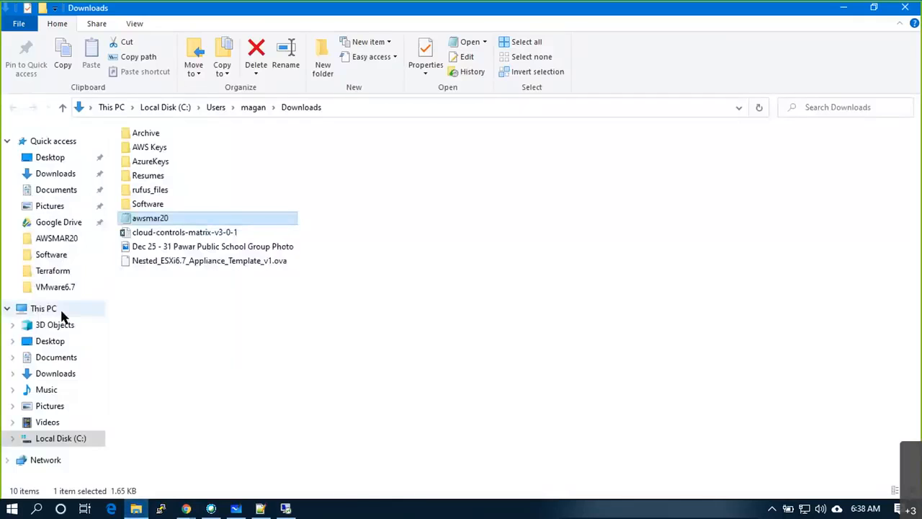
left_click(60, 438)
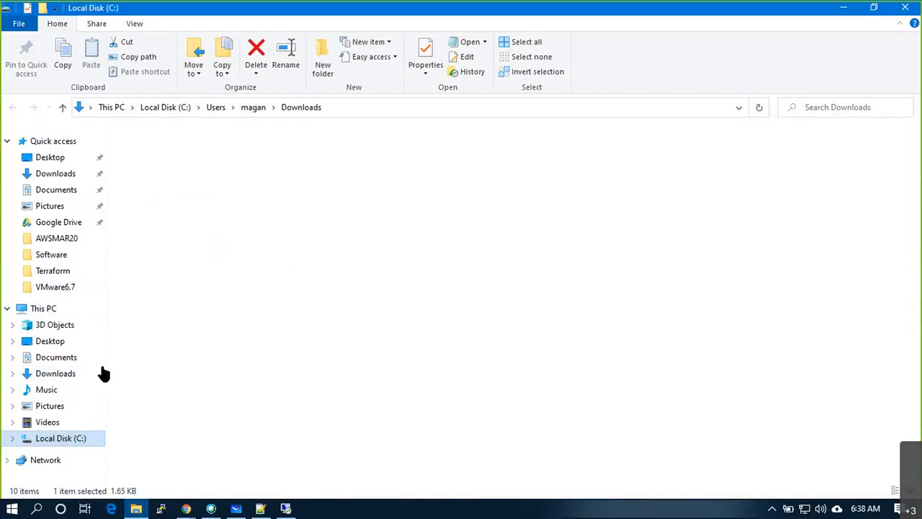
double_click(168, 221)
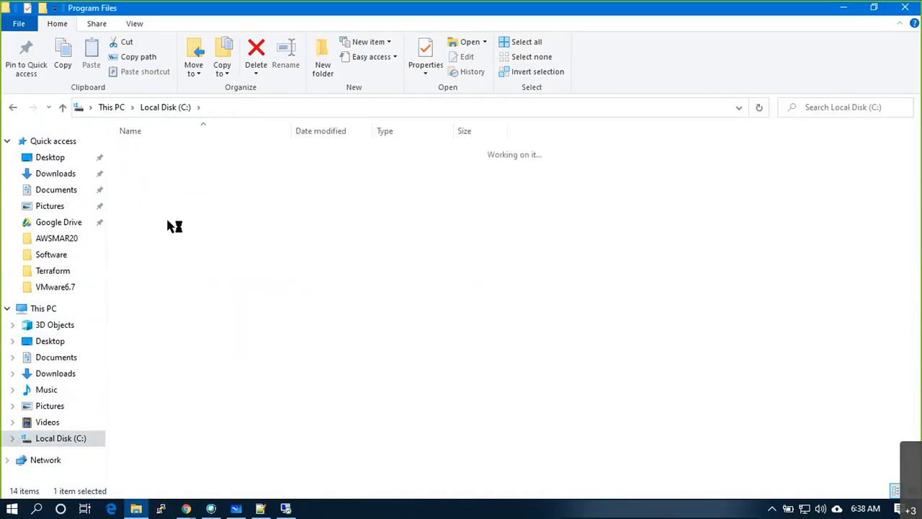
key("p")
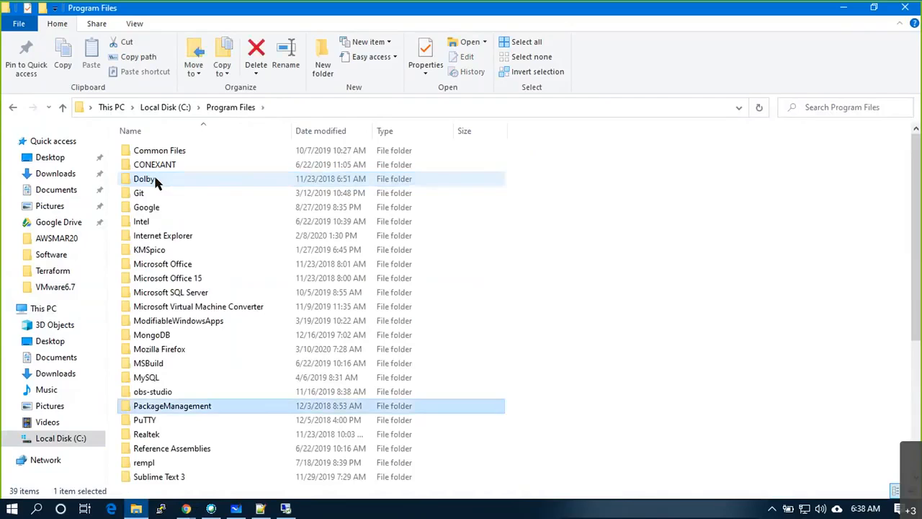
double_click(147, 420)
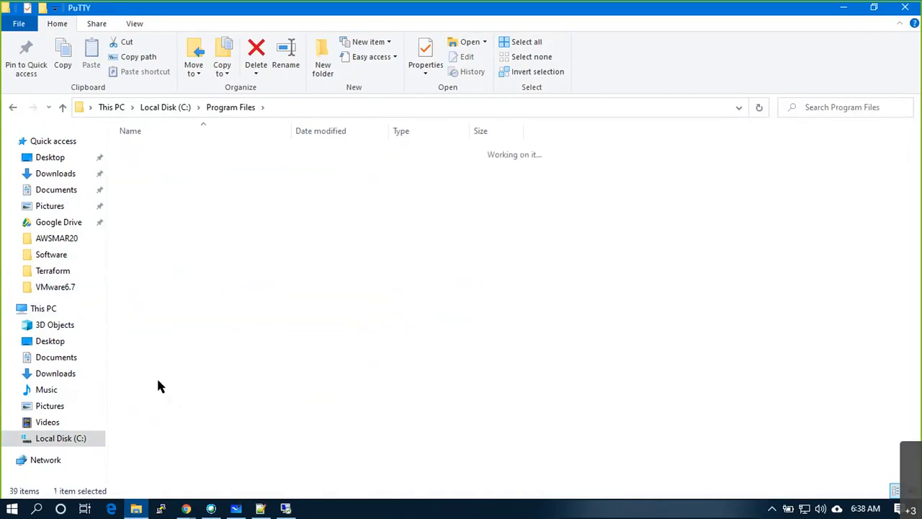
left_click(169, 239)
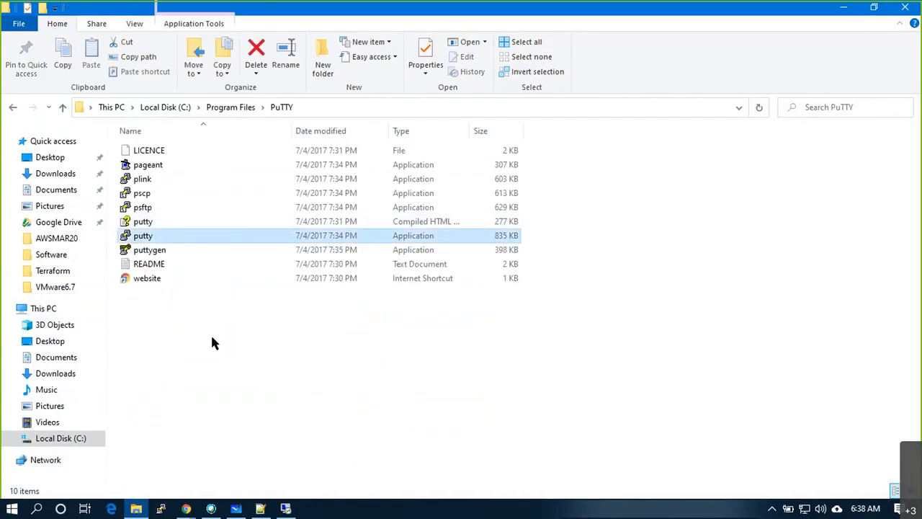
key("super+d")
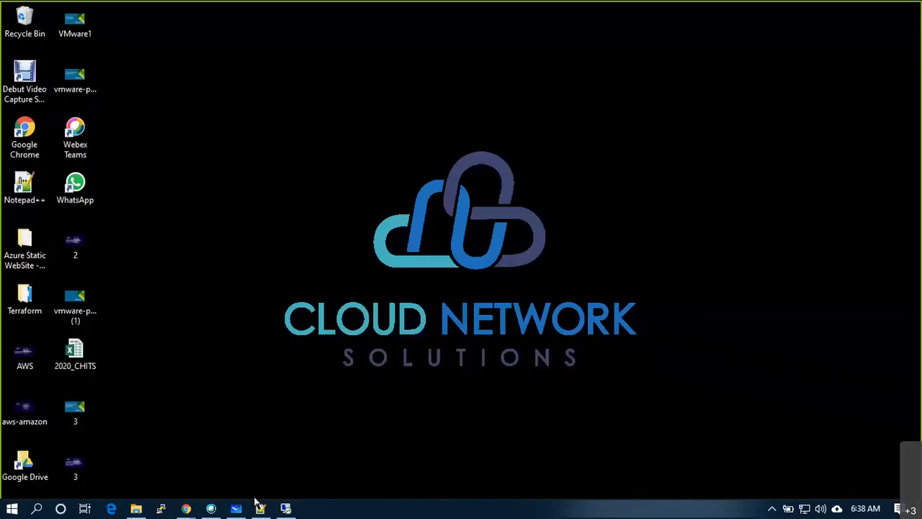
left_click(285, 508)
right_click(268, 234)
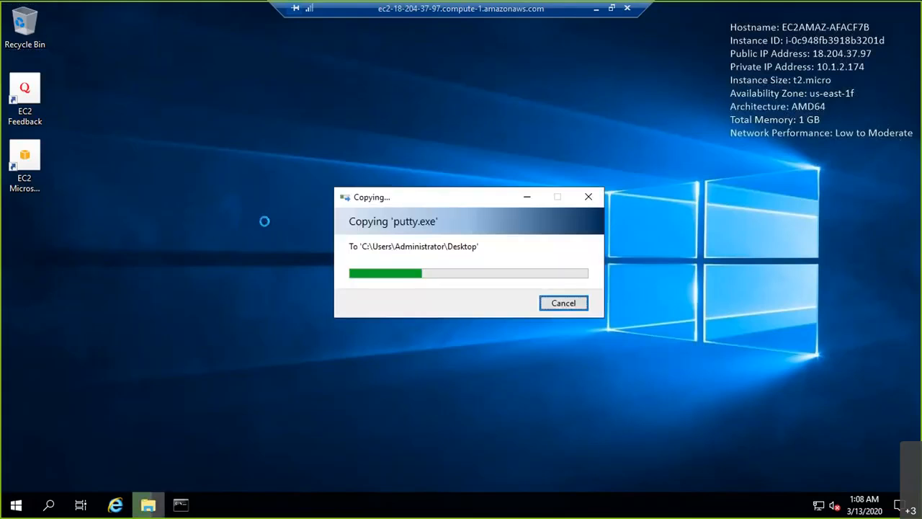
- Leave the pasted putty on DemoVM1's desktop and minimize the remote session
left_click(123, 279)
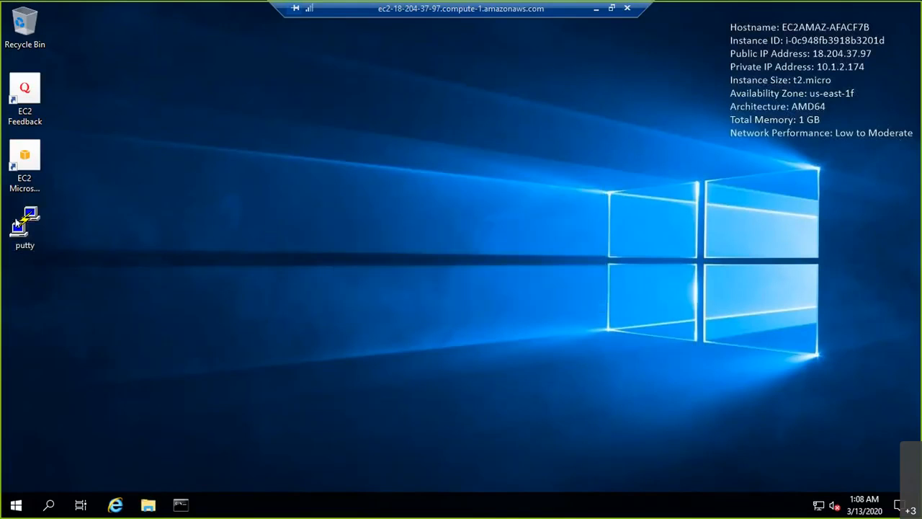
left_click(597, 10)
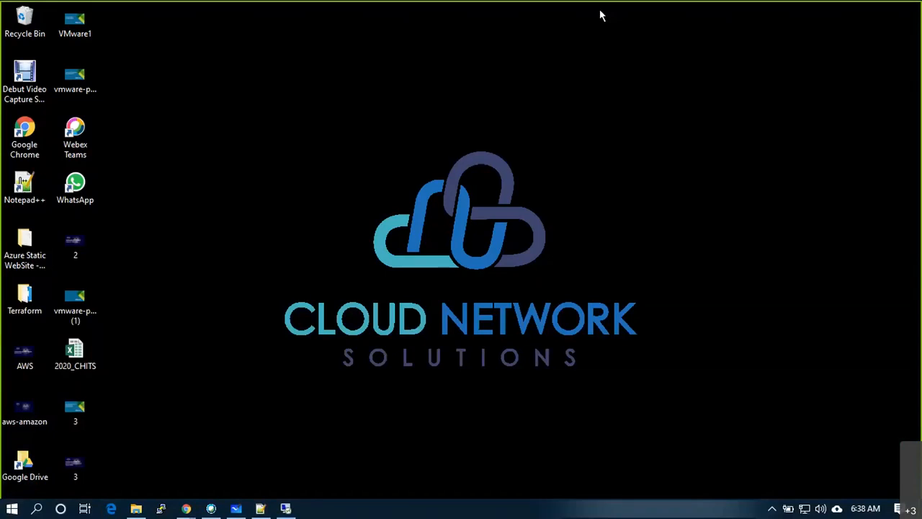
- Copy the awsmar20.pem key from local Downloads onto DemoVM1's remote desktop
left_click(138, 510)
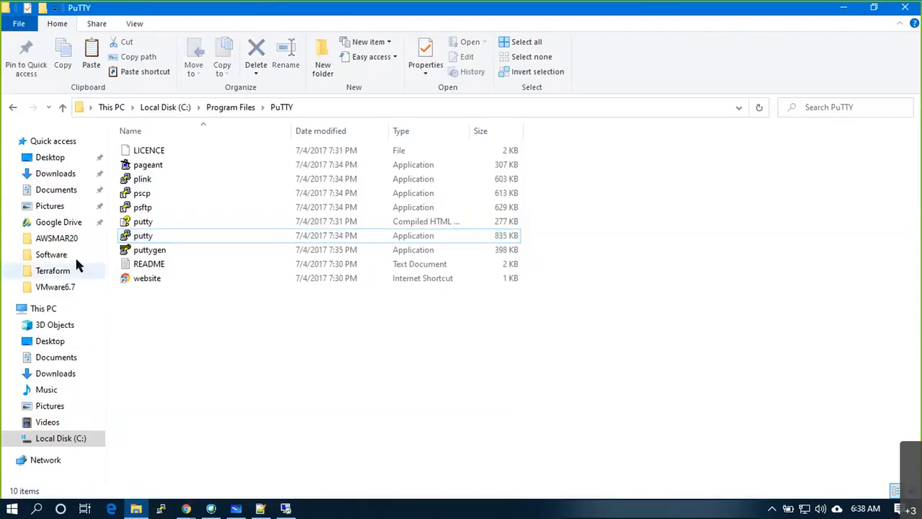
left_click(51, 177)
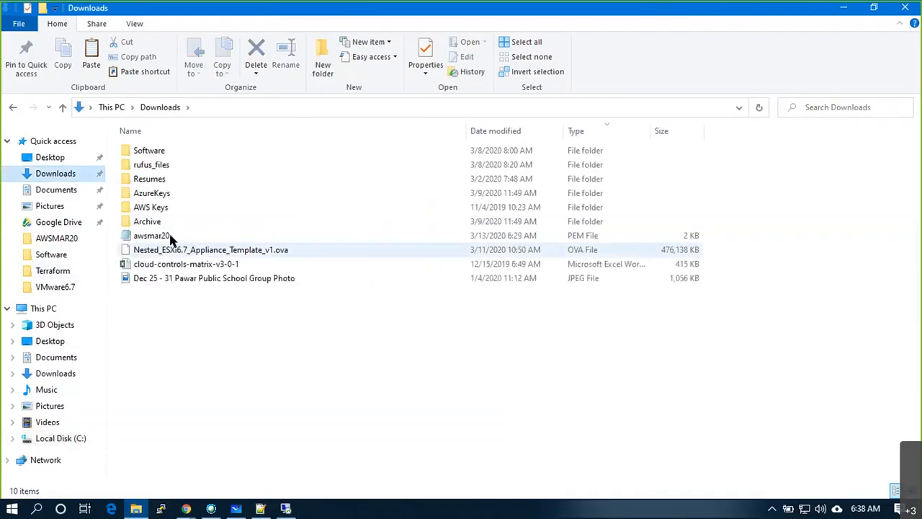
left_click(151, 236)
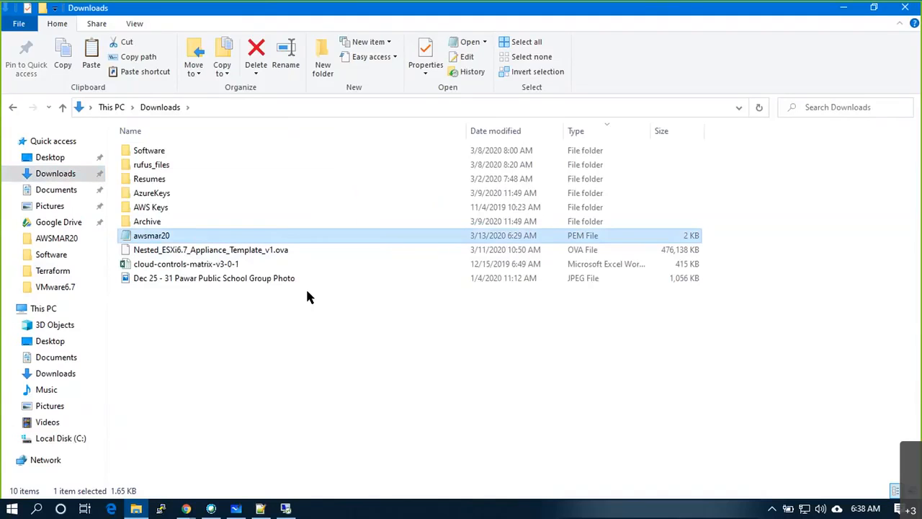
key("alt+Tab")
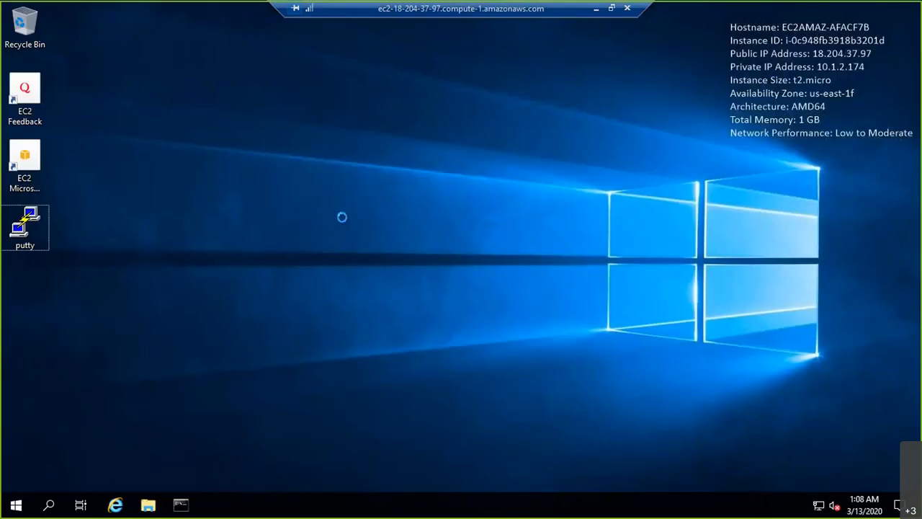
key("ctrl+v")
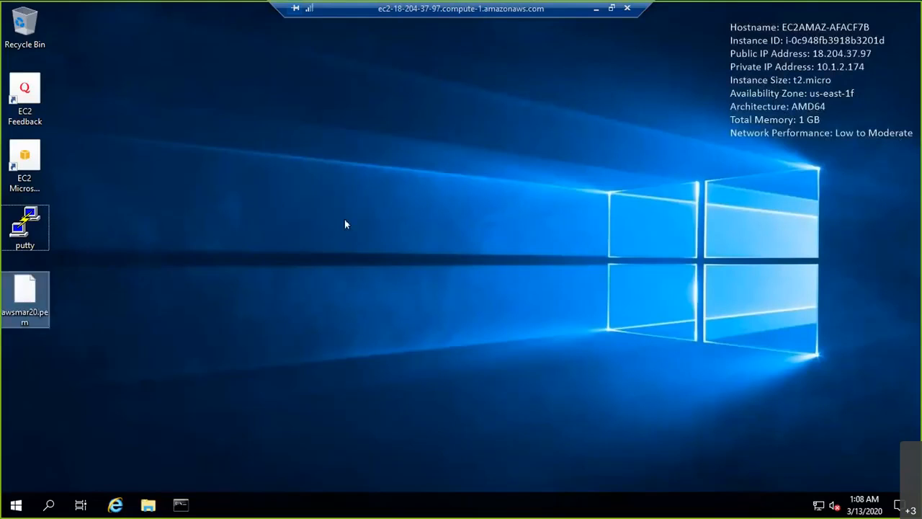
left_click(345, 219)
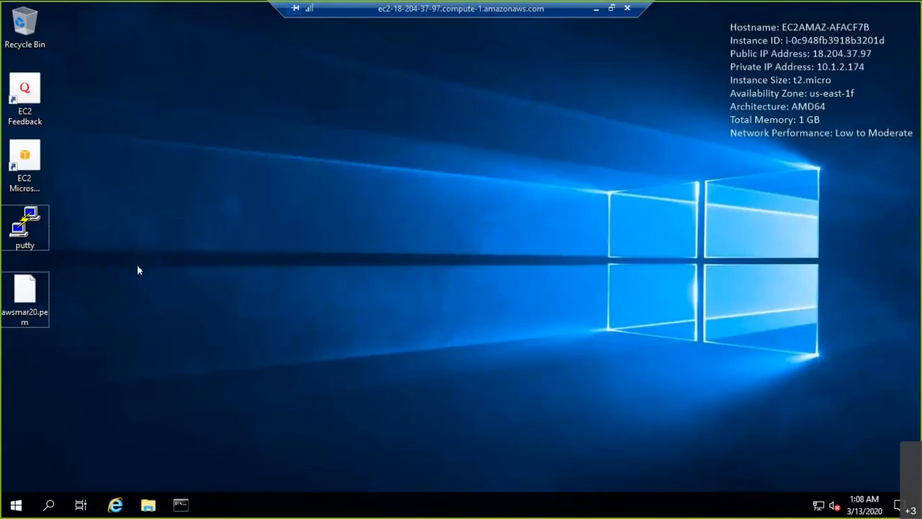
double_click(25, 227)
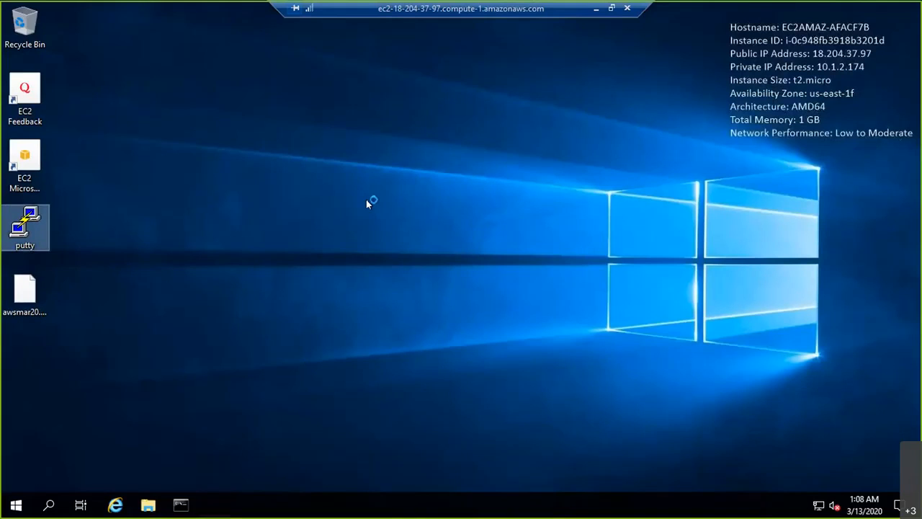
type("10.1.2.184")
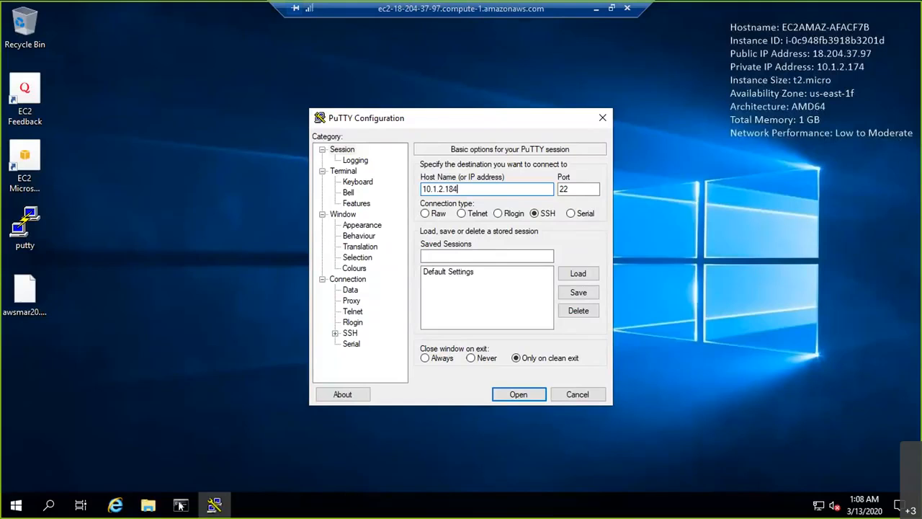
left_click(180, 505)
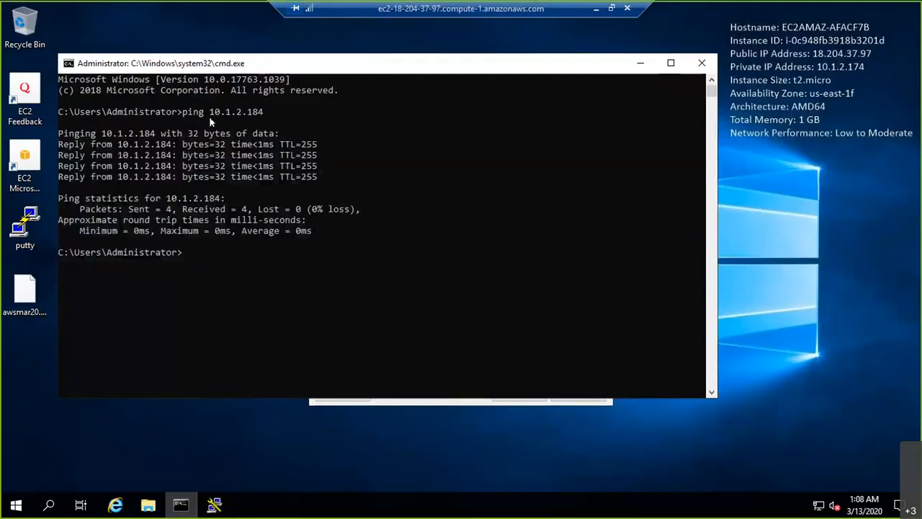
left_click(642, 65)
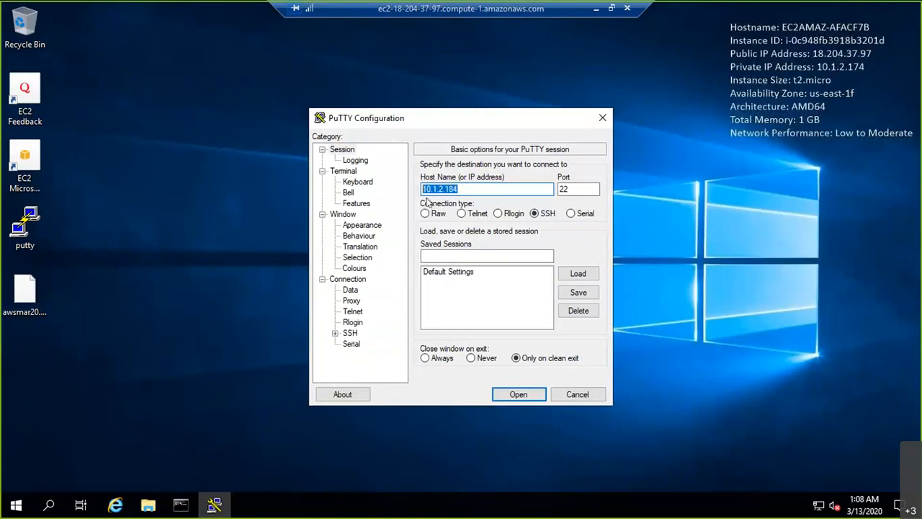
left_click(427, 189)
type("ec2")
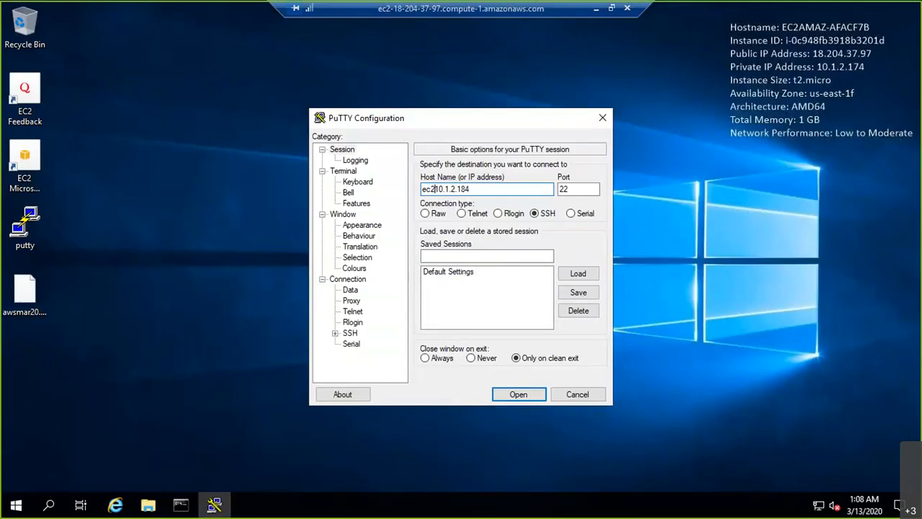
type("-user@")
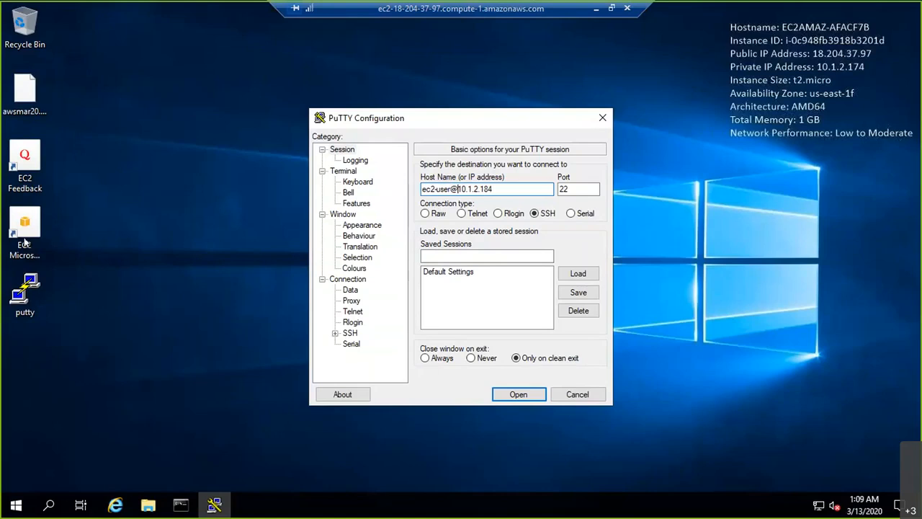
- Select awsmar20.pem from the Desktop as the SSH private key, showing all file types
left_click(336, 333)
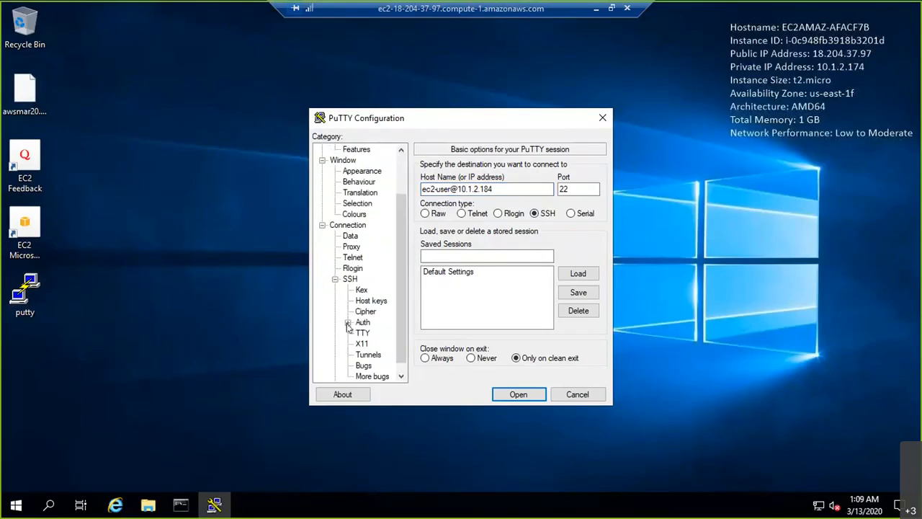
left_click(349, 323)
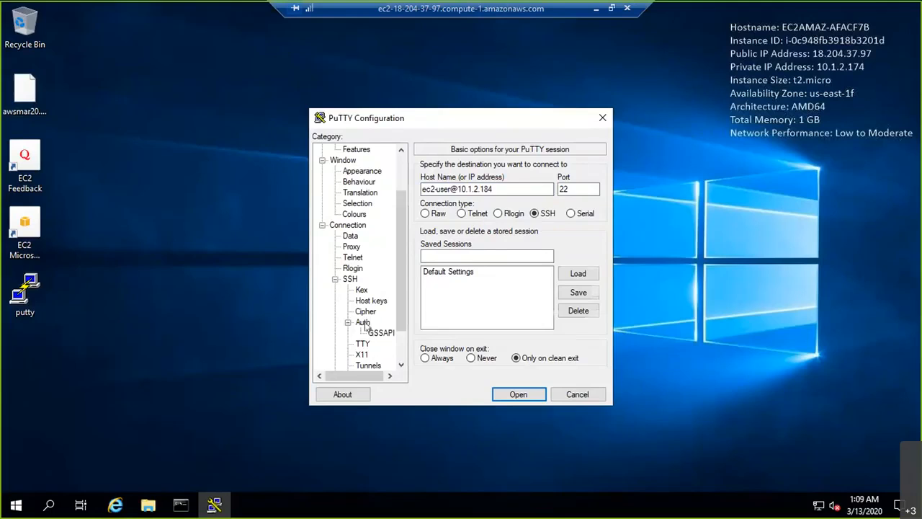
left_click(363, 323)
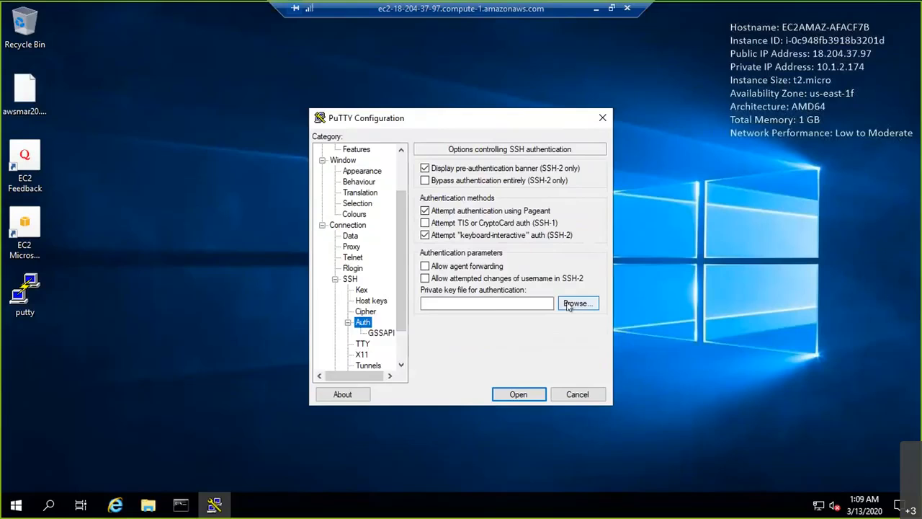
left_click(569, 304)
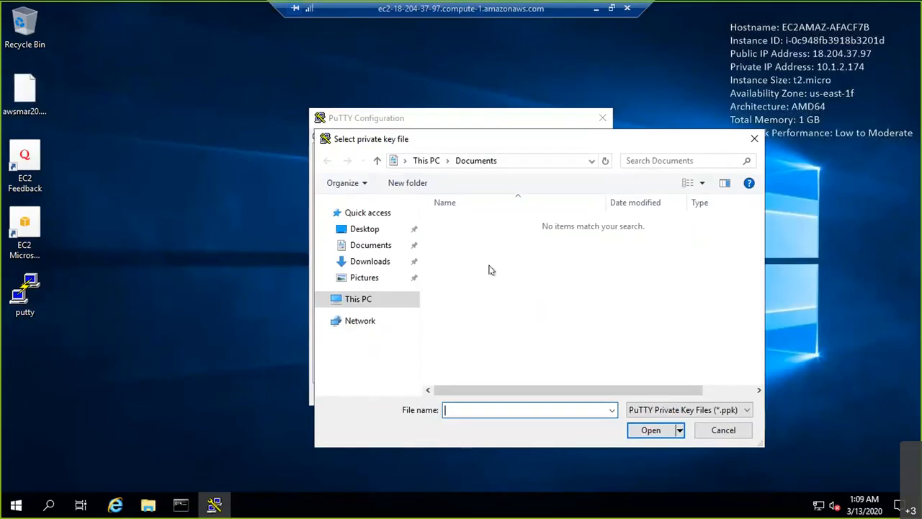
left_click(356, 229)
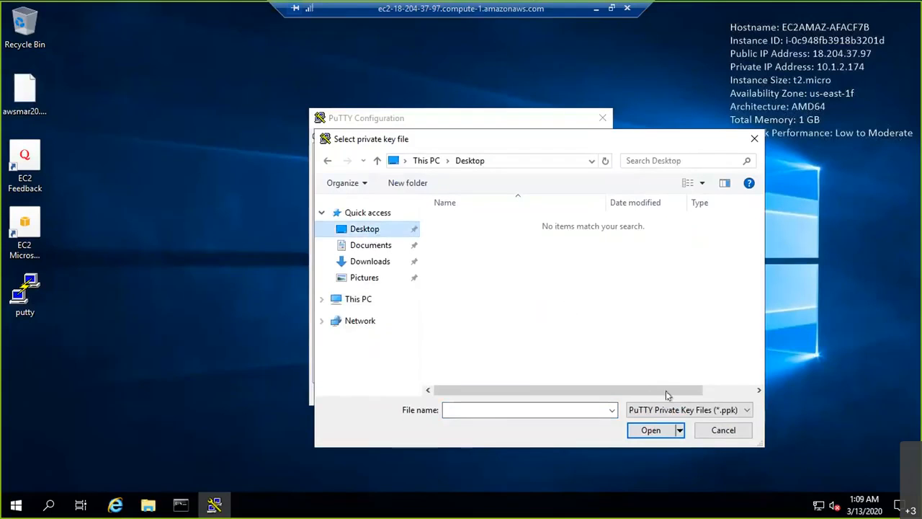
left_click(681, 410)
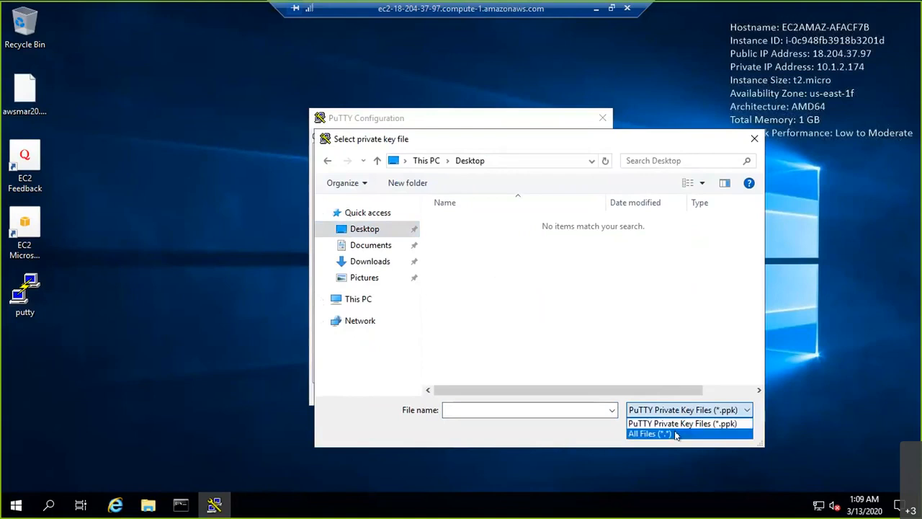
left_click(676, 434)
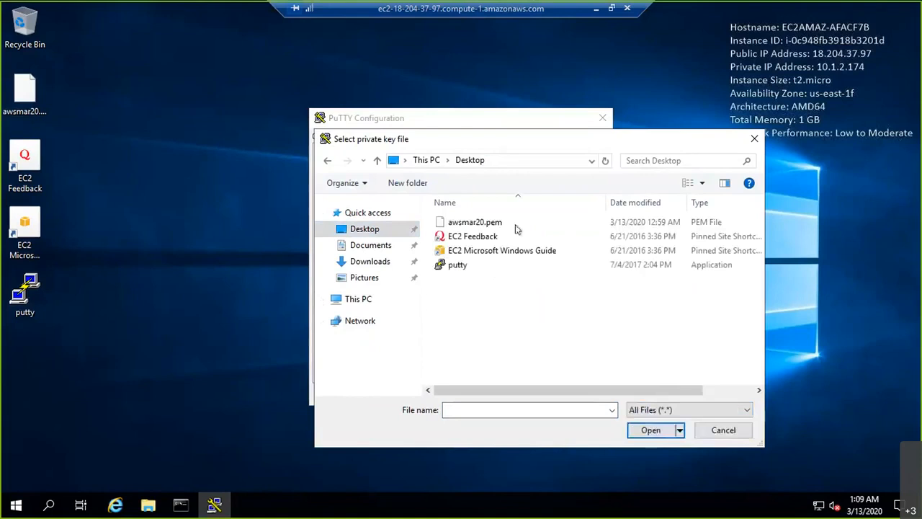
left_click(469, 222)
left_click(652, 430)
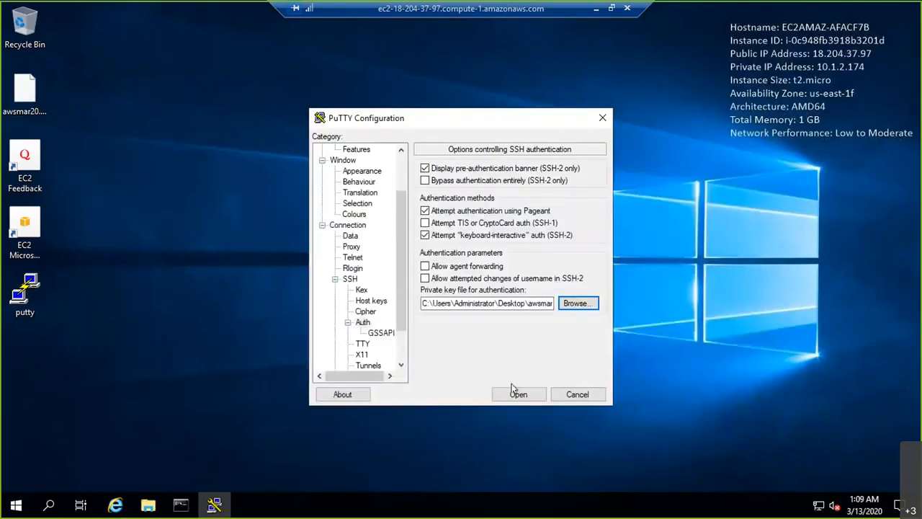
- Open the SSH connection to 10.1.2.184, which ends in a connection timeout
left_click(467, 393)
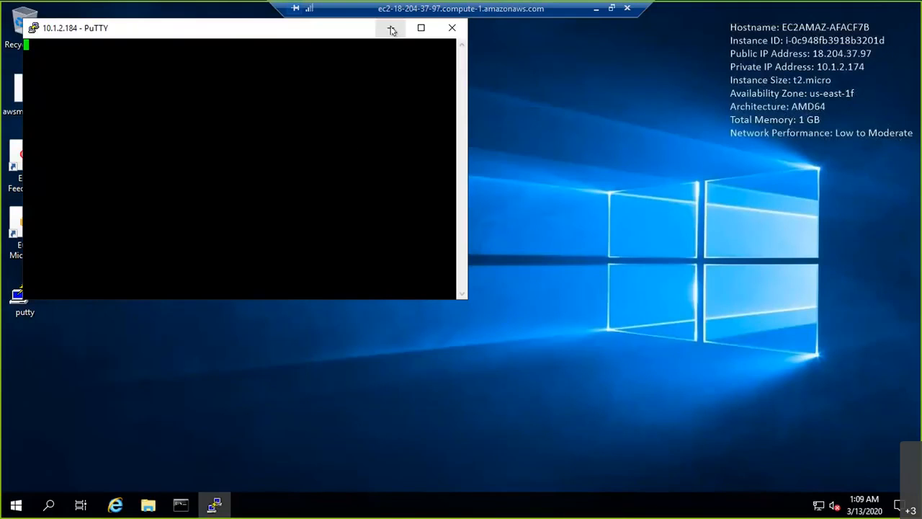
left_click_drag(232, 35, 474, 115)
left_click_drag(534, 132, 537, 131)
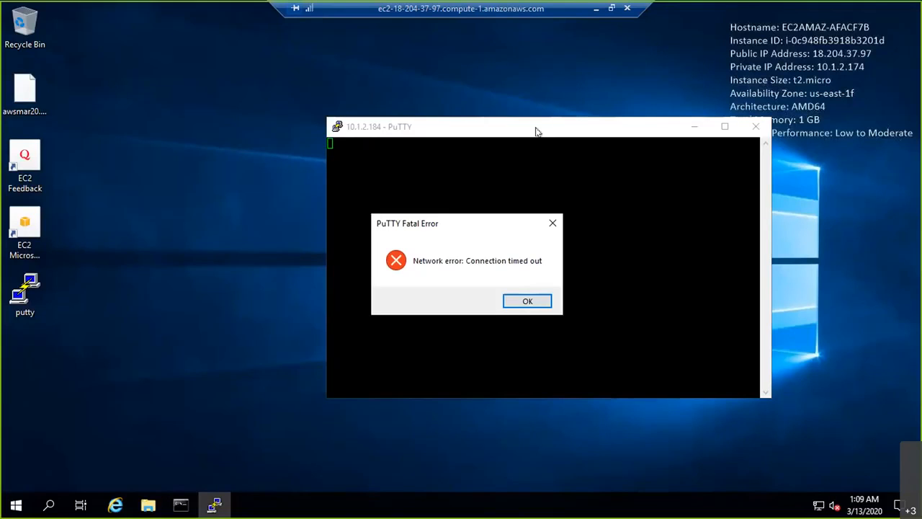
left_click(597, 8)
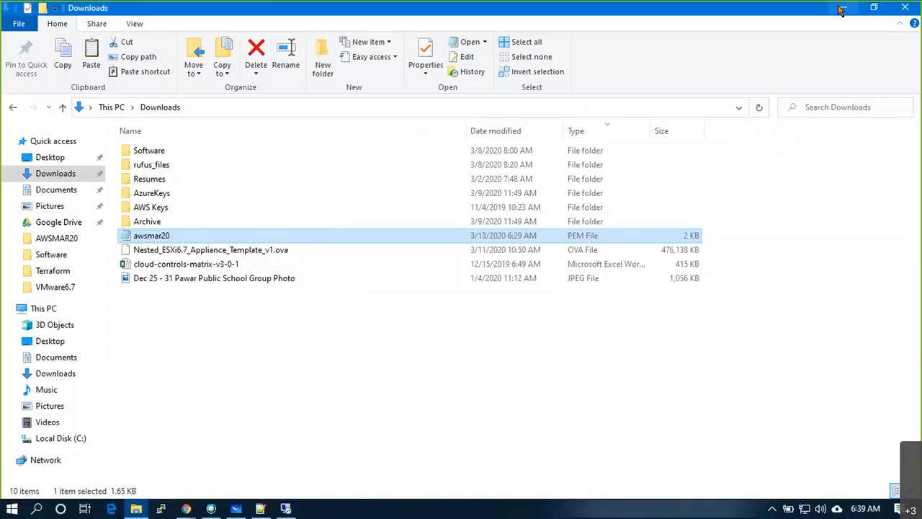
- On the whiteboard diagram, tick the List of Ports box and mark beside subnet 3's L box
left_click(843, 8)
left_click(236, 508)
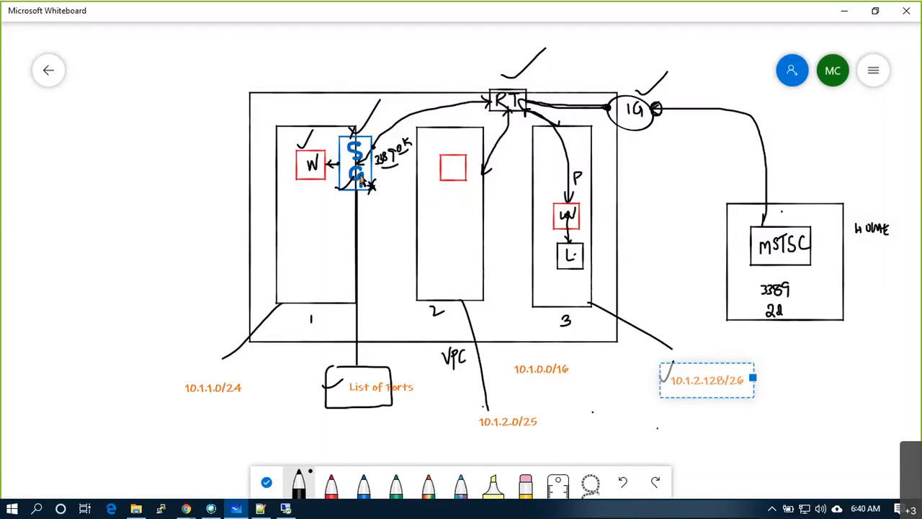
left_click_drag(364, 393, 373, 391)
mouse_move(583, 254)
left_mouse_down()
mouse_move(595, 253)
mouse_move(595, 266)
mouse_move(597, 252)
mouse_move(601, 263)
left_mouse_up()
left_click(195, 510)
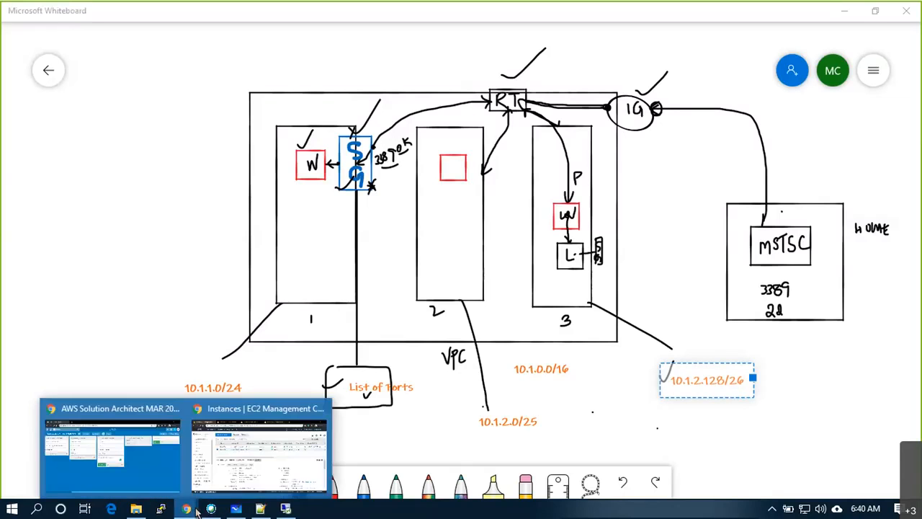
left_click(227, 459)
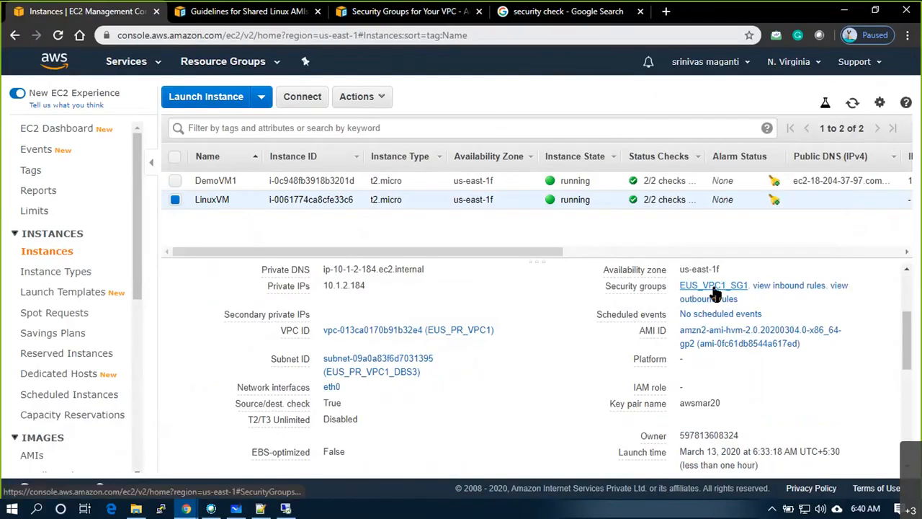
- Open security group EUS_VPC1_SG1 and view its inbound rules: RDP 3389 and All ICMP from anywhere
mouse_move(637, 290)
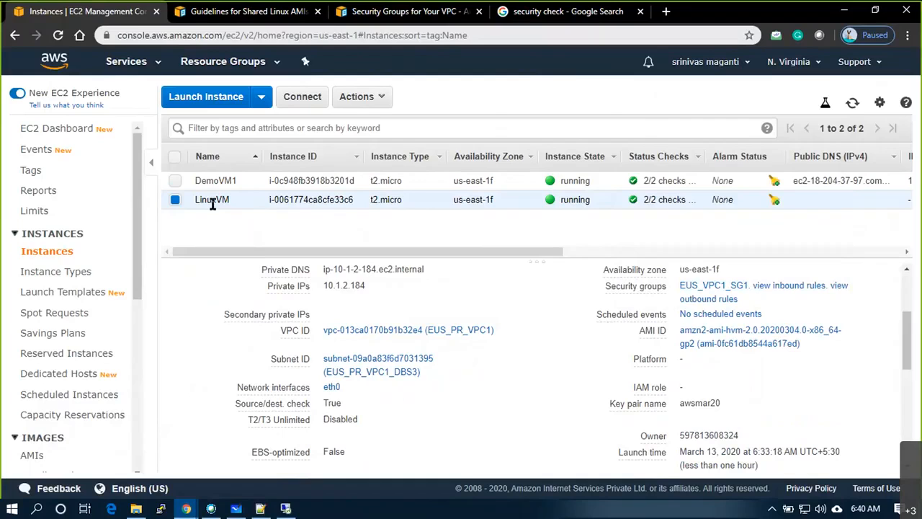
mouse_move(610, 317)
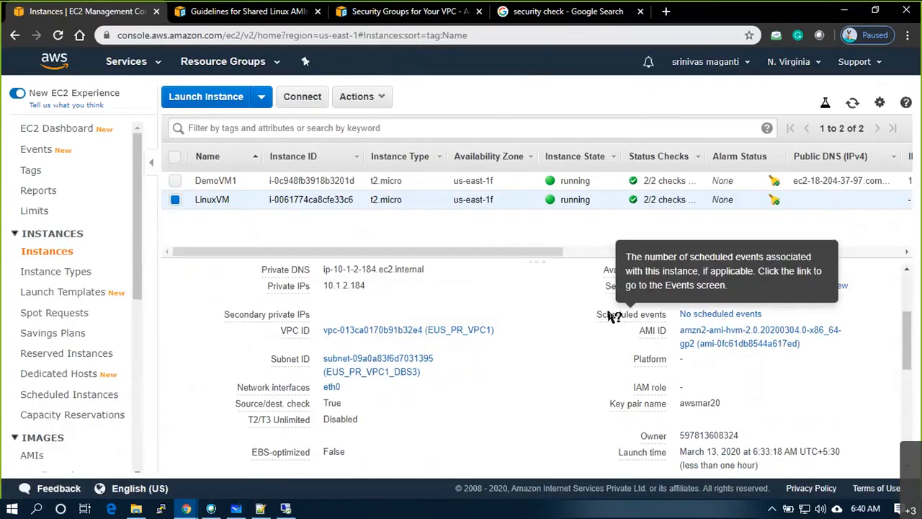
left_click(703, 292)
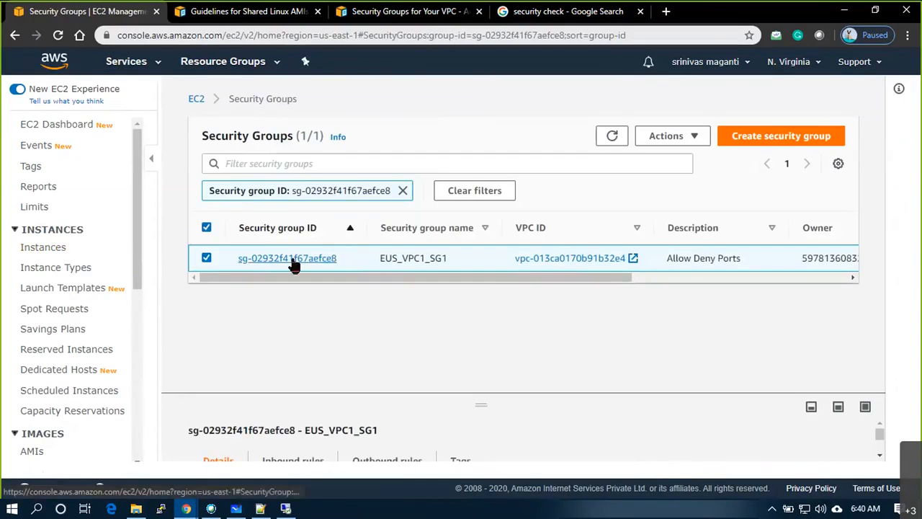
left_click(294, 264)
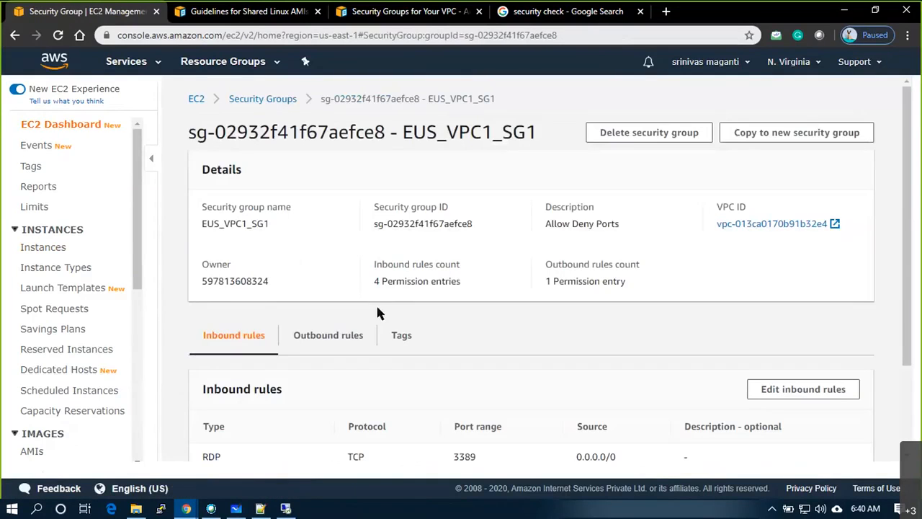
scroll(377, 310, "down", 2)
scroll(351, 313, "up", 2)
scroll(351, 315, "down", 2)
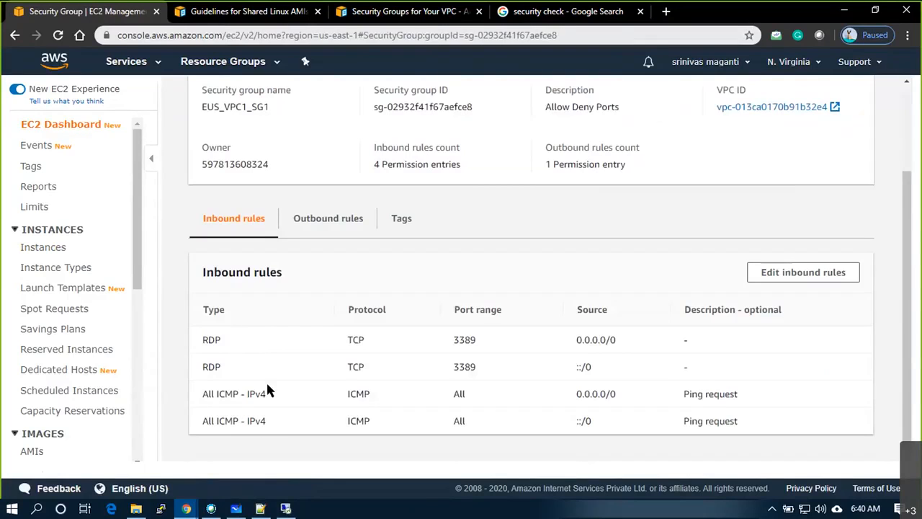
- Add an inbound SSH rule on port 22 from Anywhere (IPv4 and IPv6) to EUS_VPC1_SG1 and save it
left_click(830, 275)
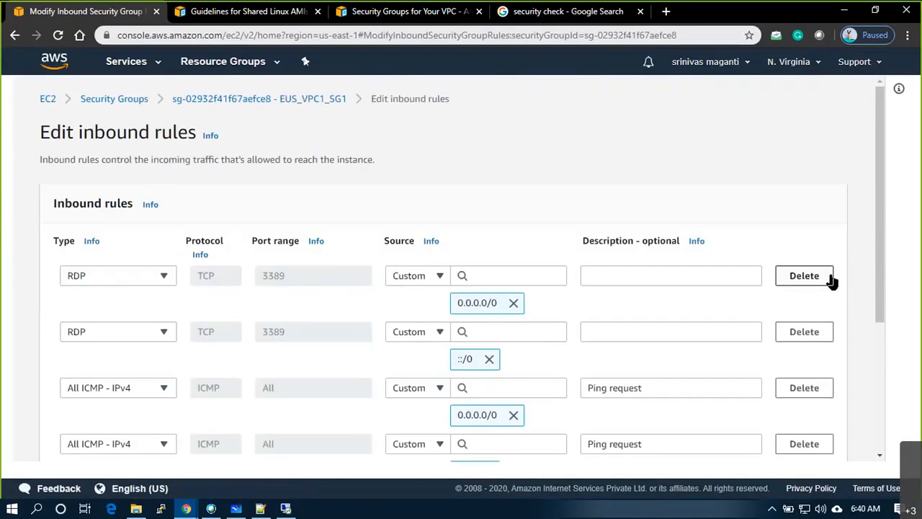
scroll(281, 265, "down", 3)
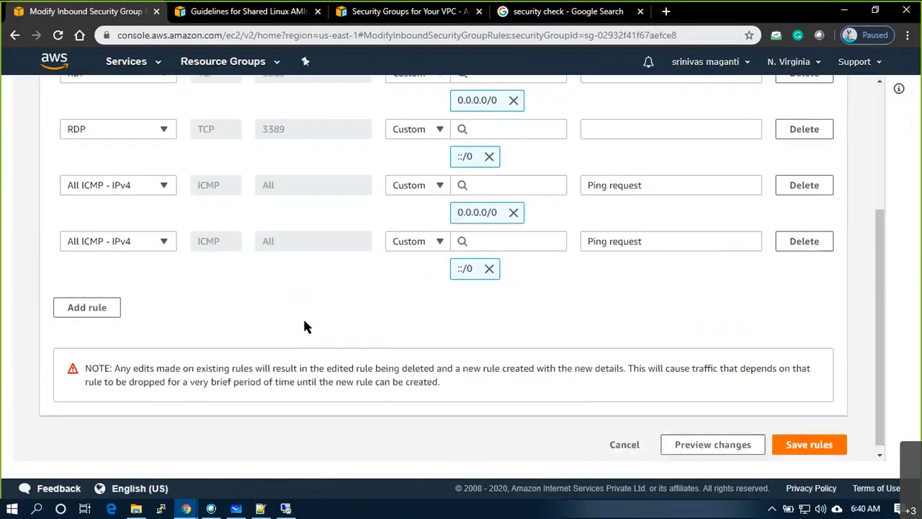
left_click(101, 308)
left_click(153, 303)
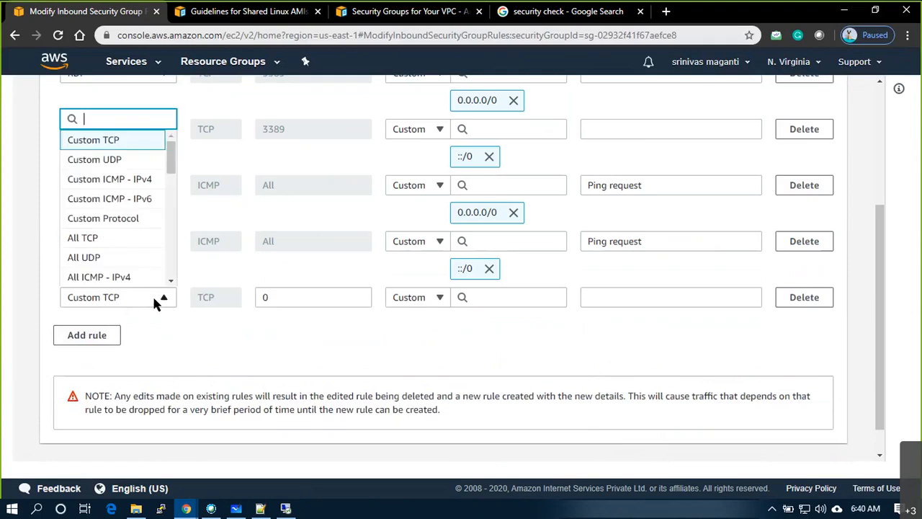
type("ssh")
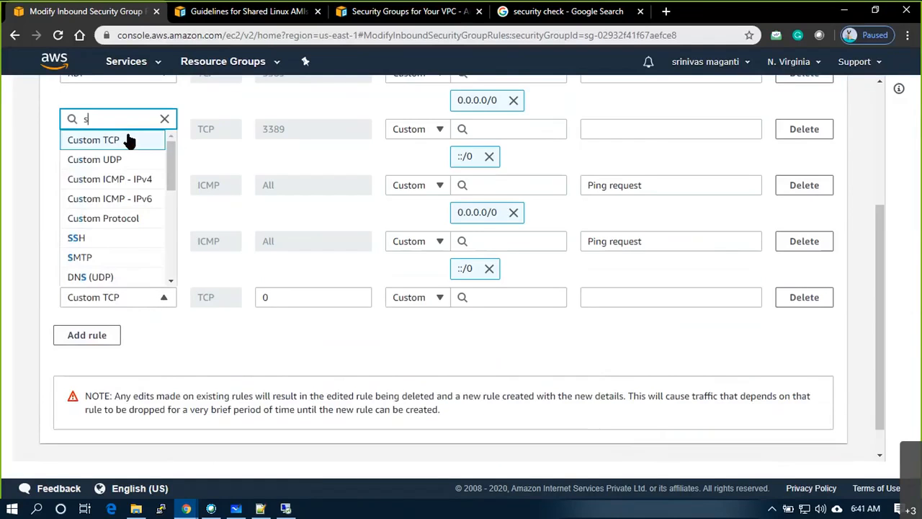
left_click(73, 273)
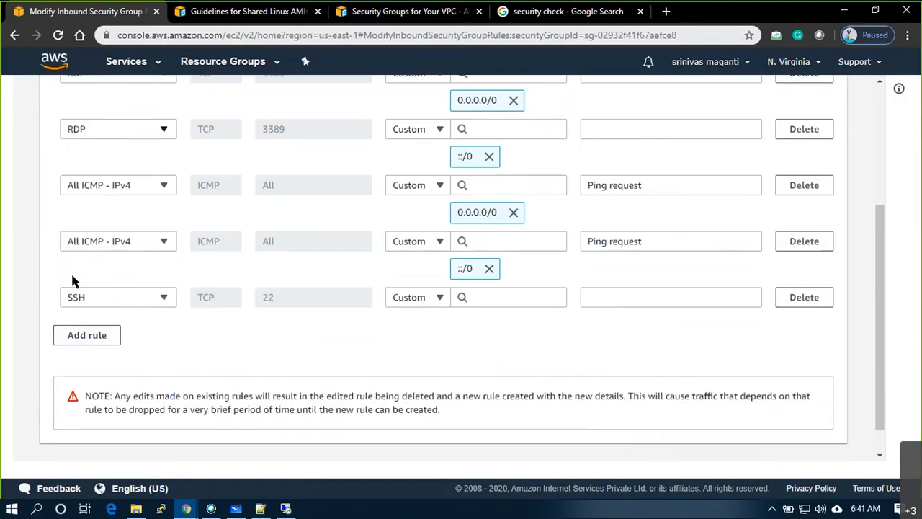
left_click(426, 296)
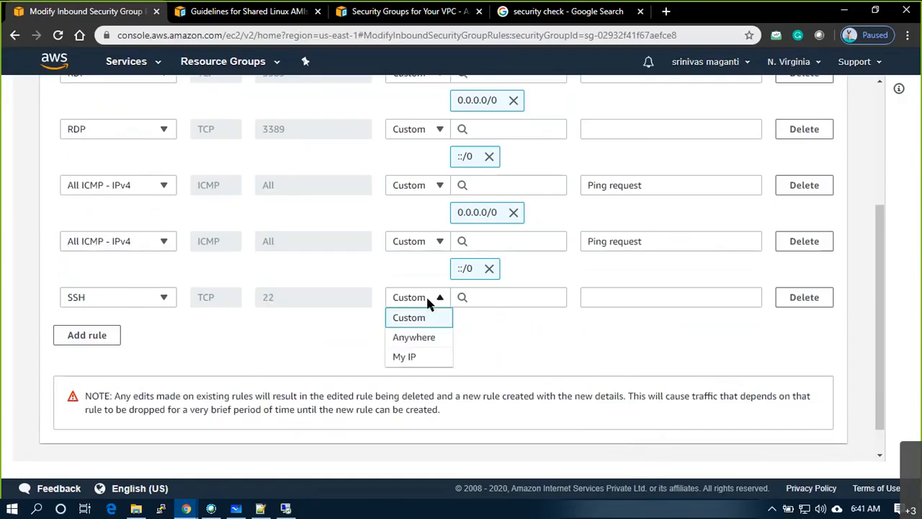
left_click(415, 339)
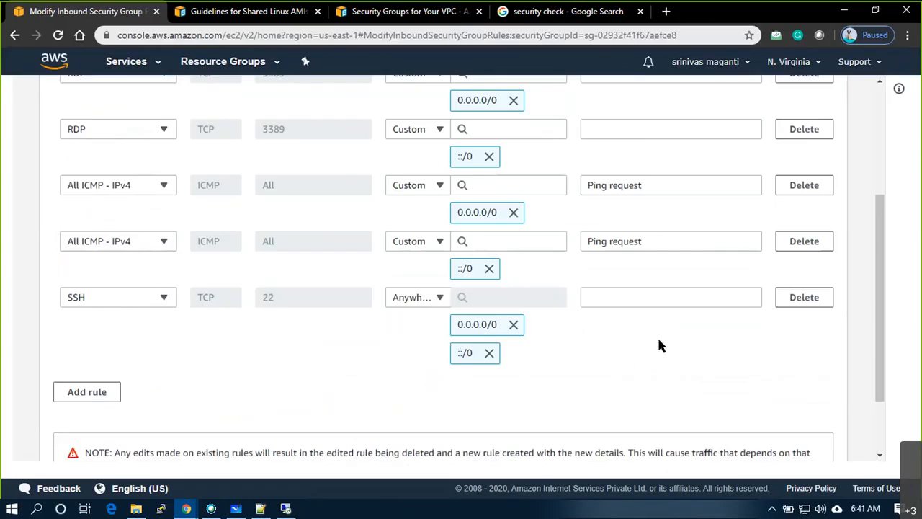
scroll(729, 382, "down", 3)
left_click(808, 436)
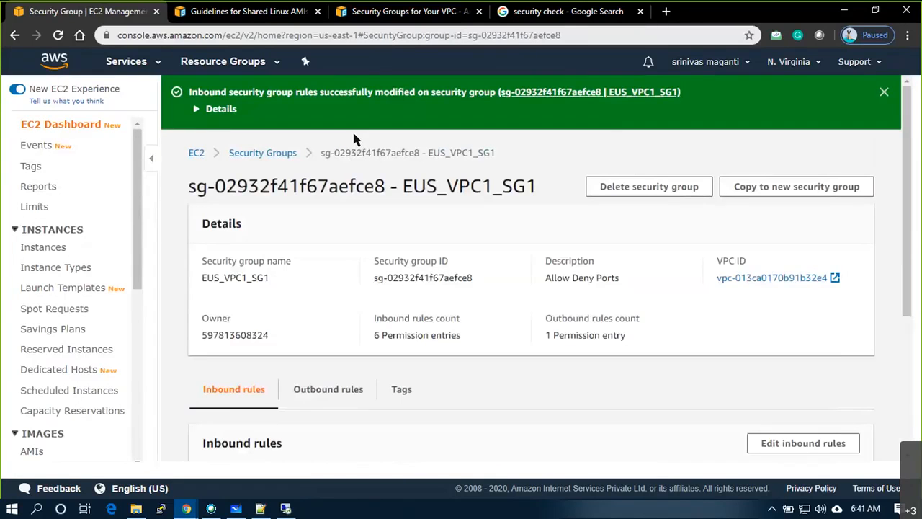
scroll(633, 344, "down", 3)
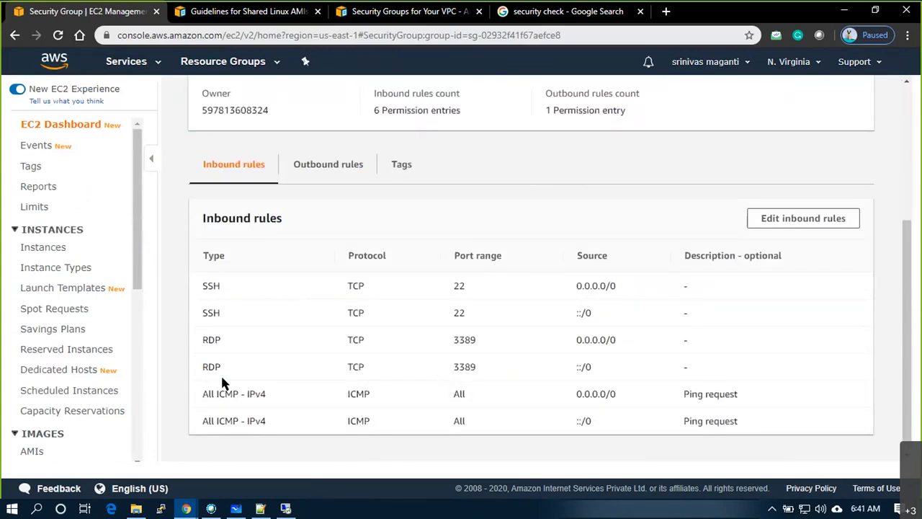
left_click_drag(215, 287, 618, 317)
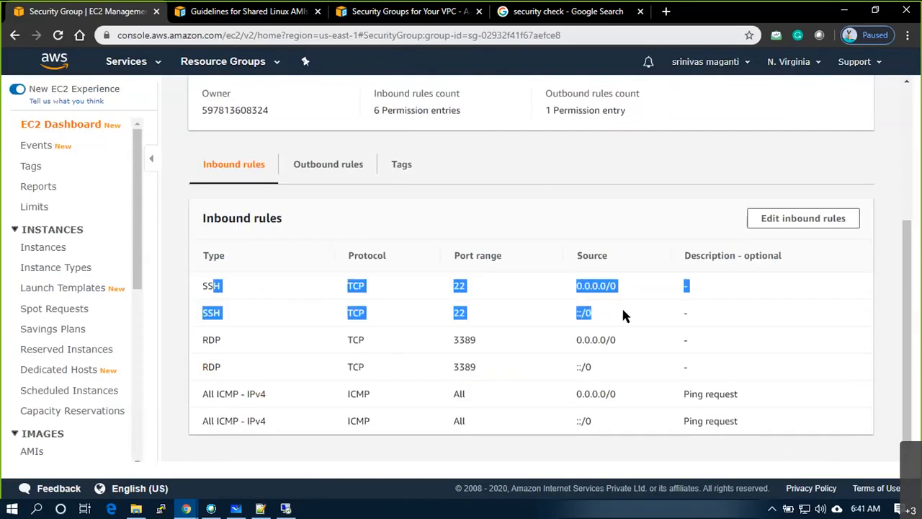
- Restart the PuTTY session to 10.1.2.184, trust its host key, and dismiss the PEM key authentication failure
left_click(288, 508)
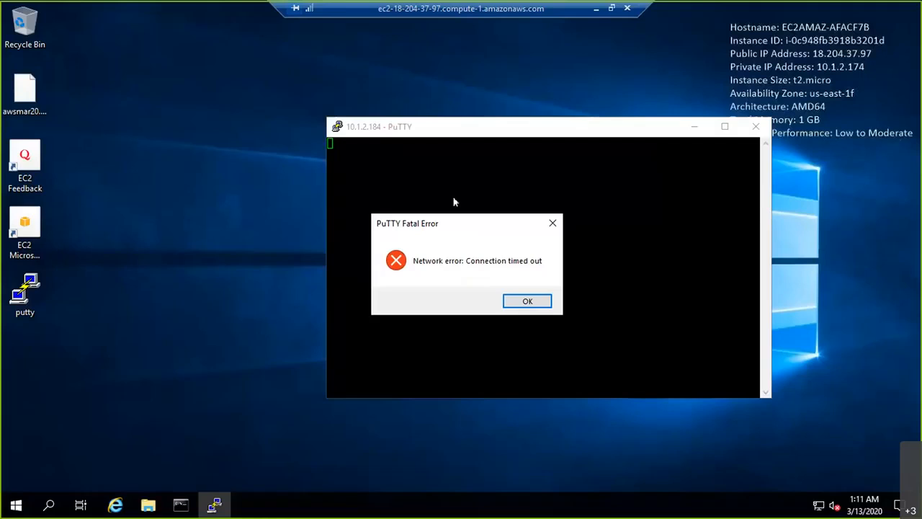
left_click(528, 301)
right_click(514, 130)
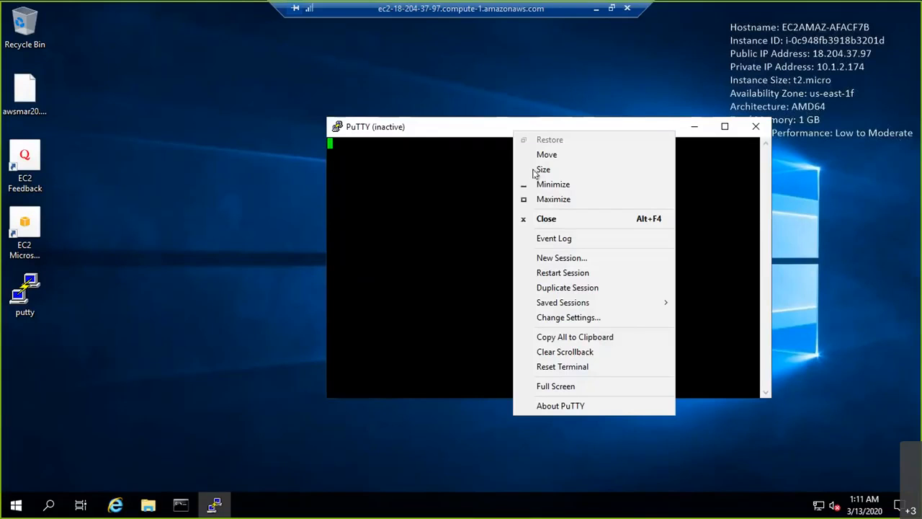
left_click(574, 274)
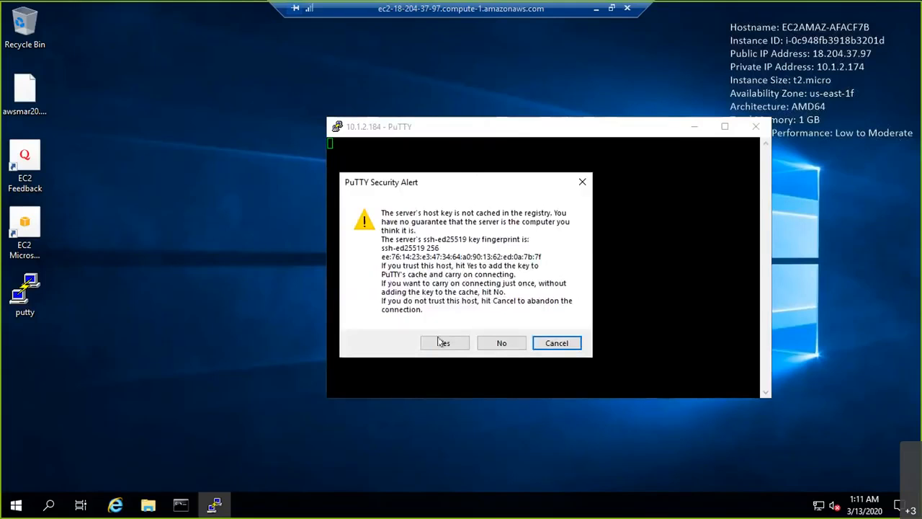
left_click(439, 343)
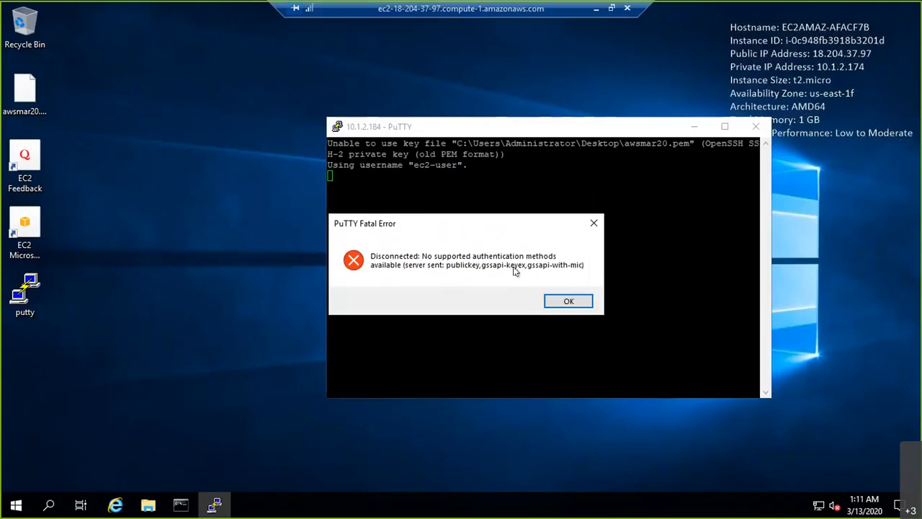
left_click(569, 300)
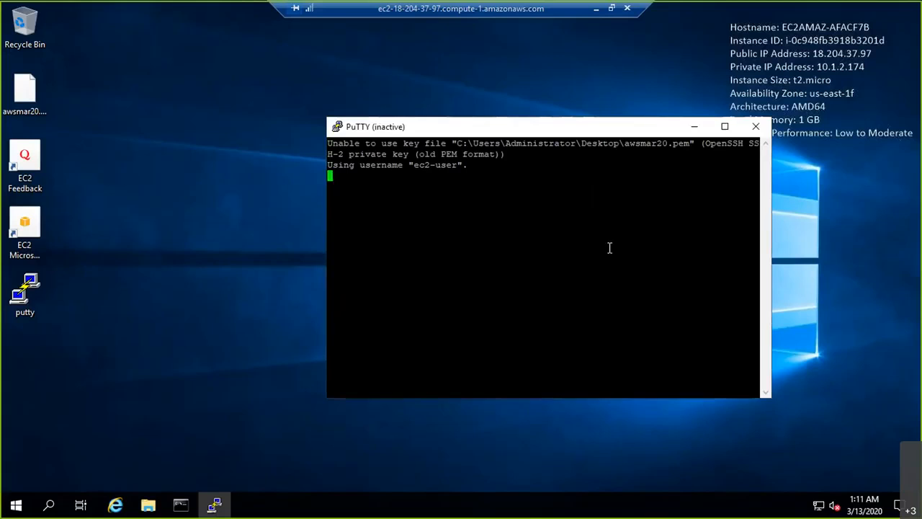
left_click(596, 9)
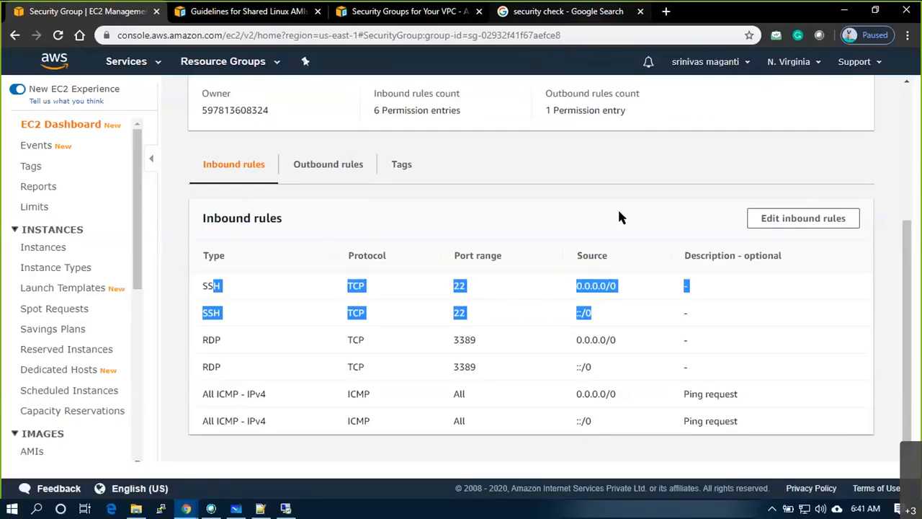
- Launch puttygen from the Downloads Software folder with administrator rights
left_click(846, 12)
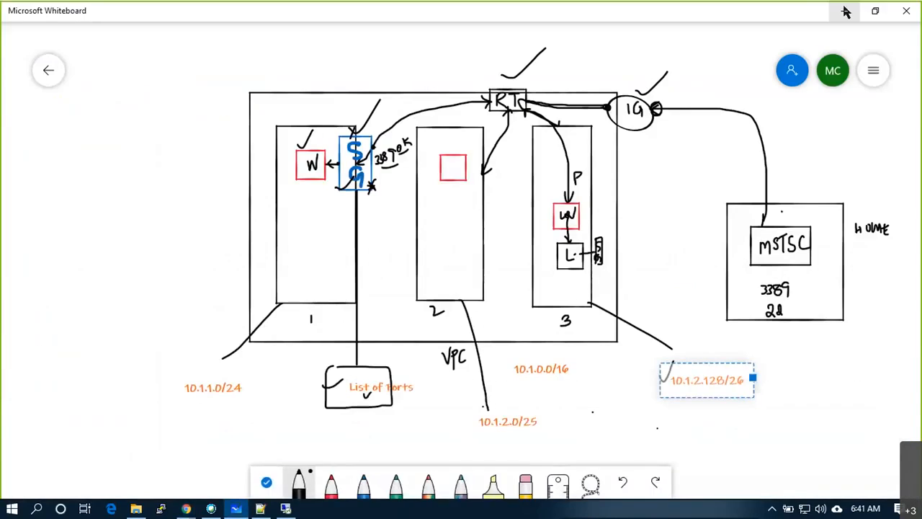
left_click(843, 11)
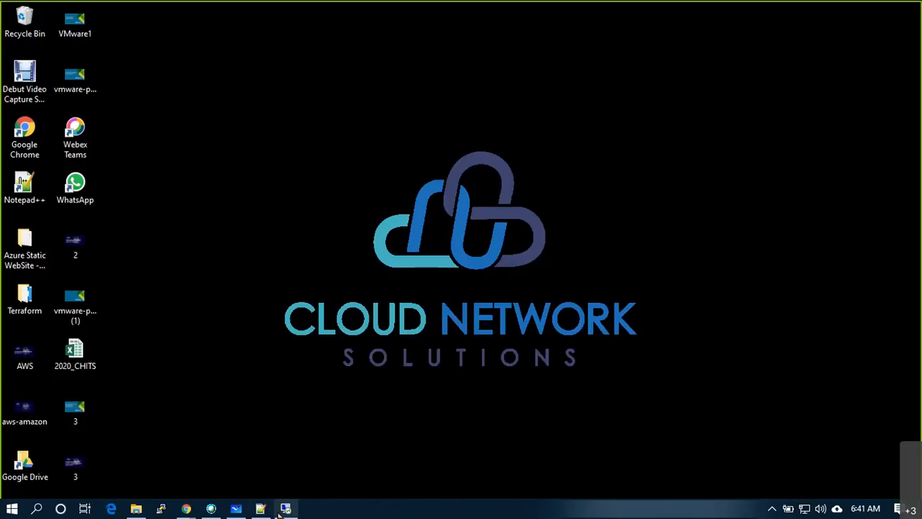
left_click(136, 508)
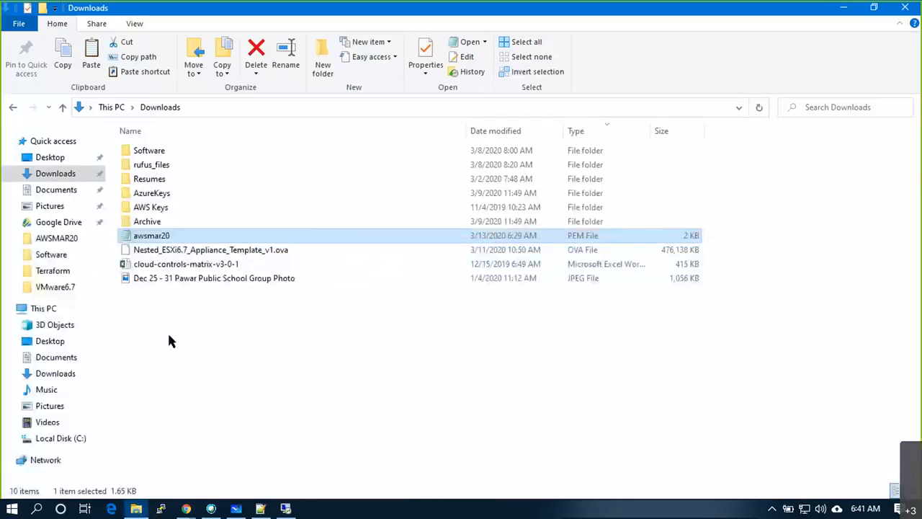
left_click(155, 156)
double_click(155, 156)
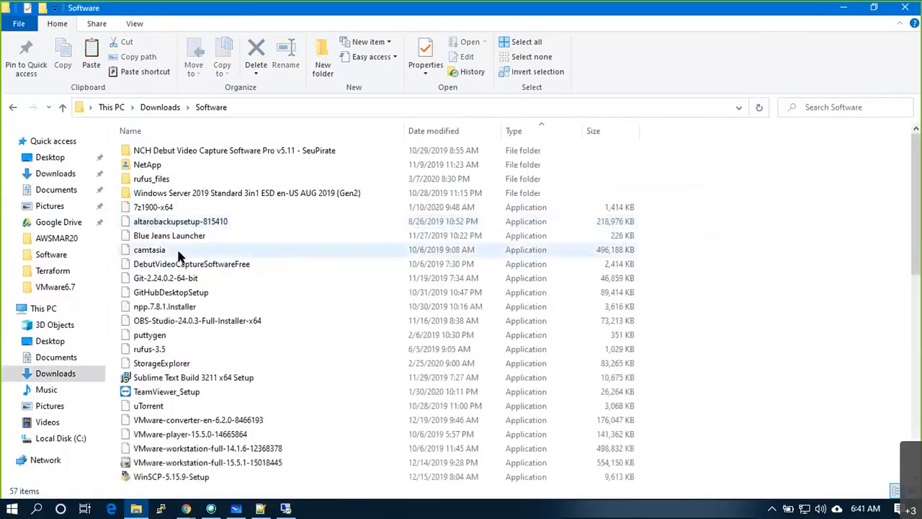
left_click(160, 344)
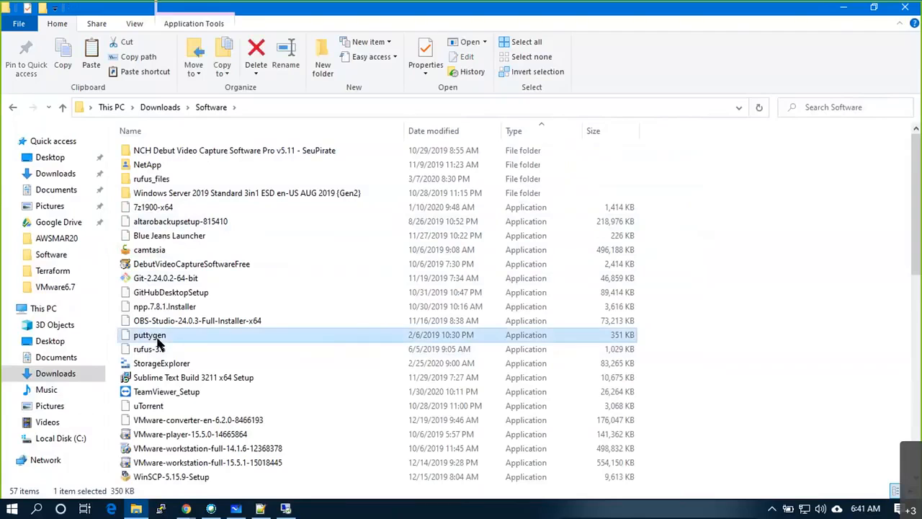
right_click(141, 335)
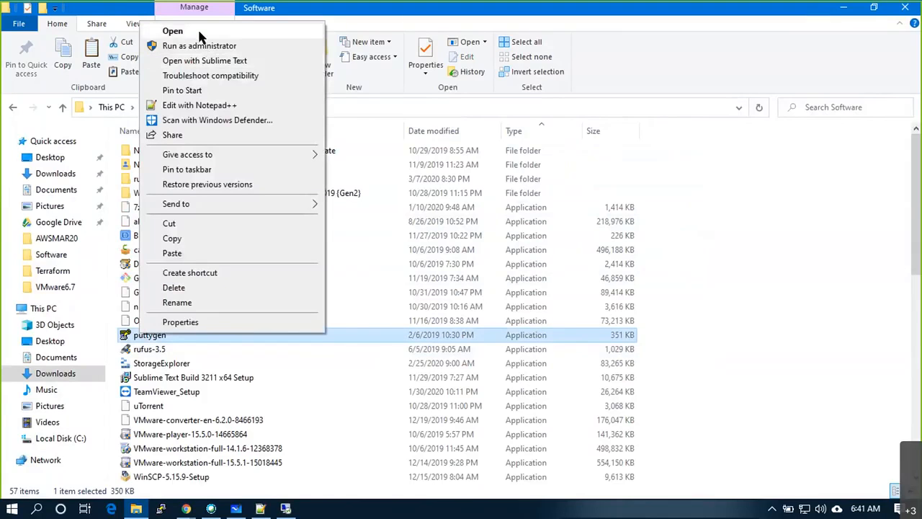
left_click(172, 31)
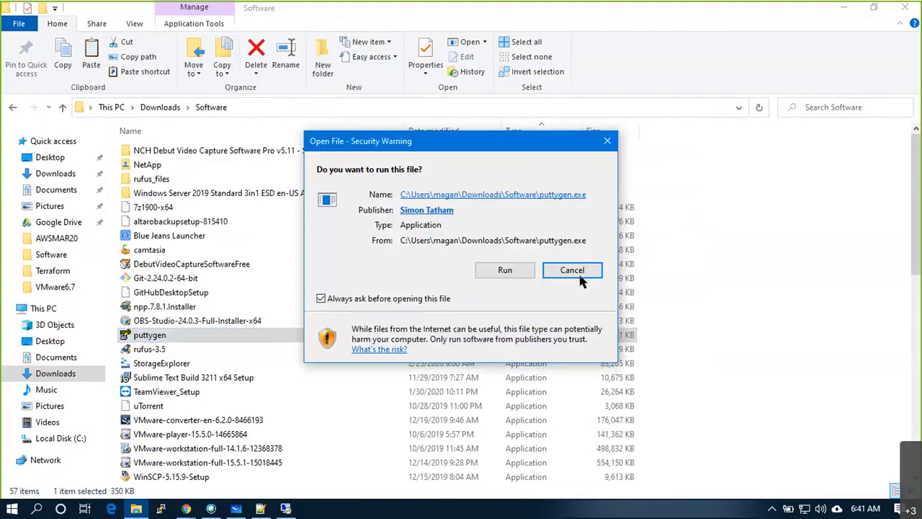
left_click(578, 274)
right_click(148, 336)
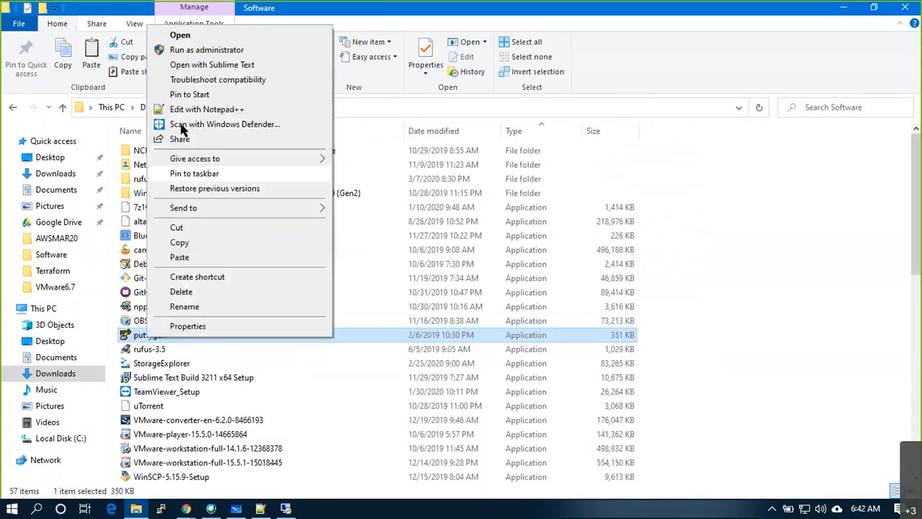
left_click(200, 51)
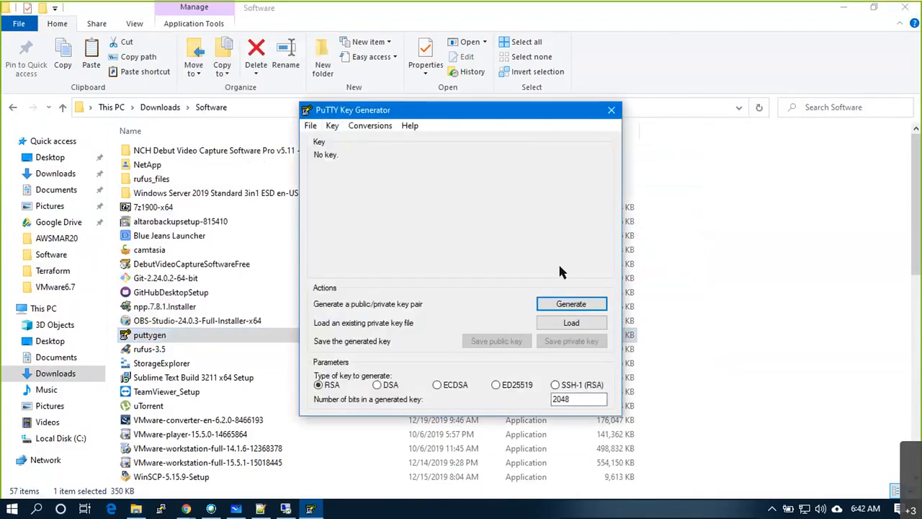
left_click(846, 8)
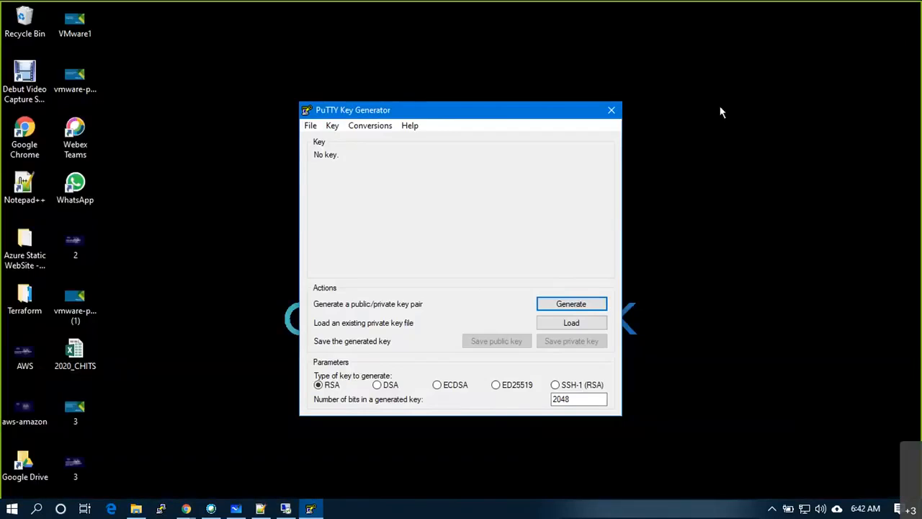
- Browse Downloads in PuTTYgen's load private key window, then close it without choosing a file
left_click(556, 323)
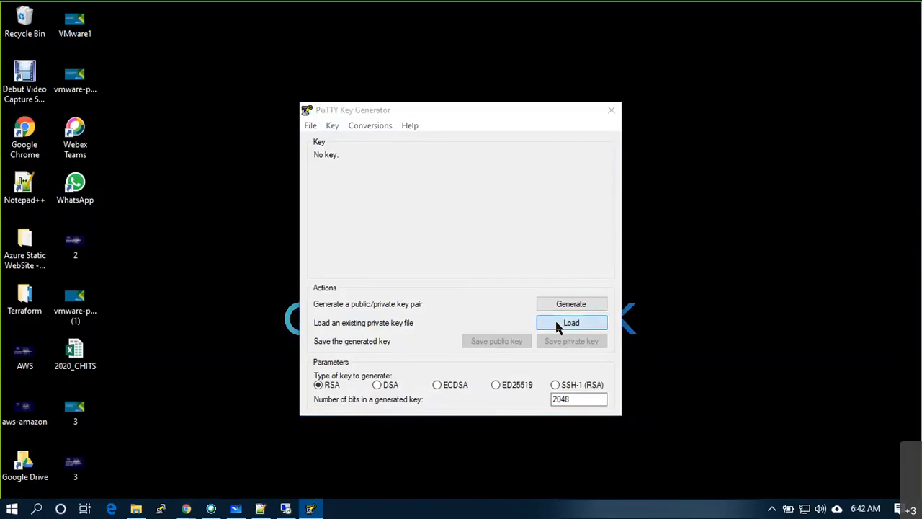
scroll(407, 238, "up", 1)
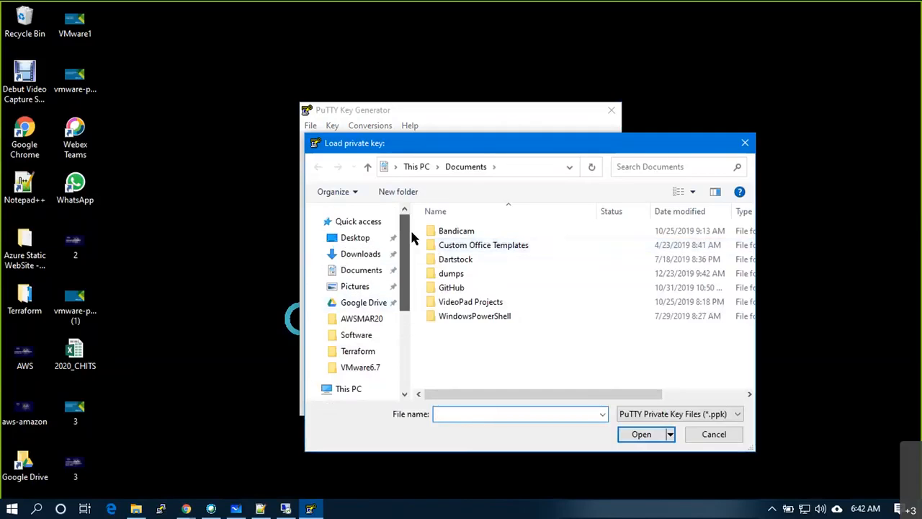
left_click(360, 254)
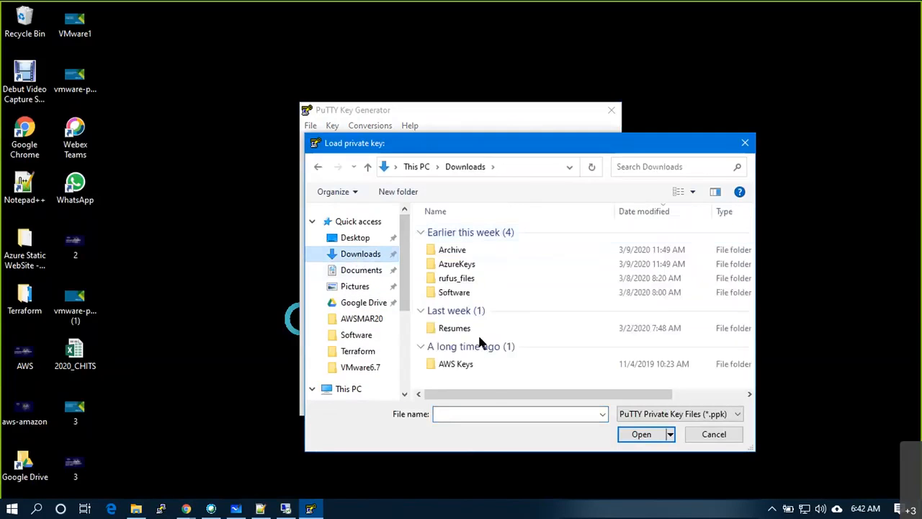
scroll(486, 324, "right", 3)
left_click_drag(595, 394, 523, 389)
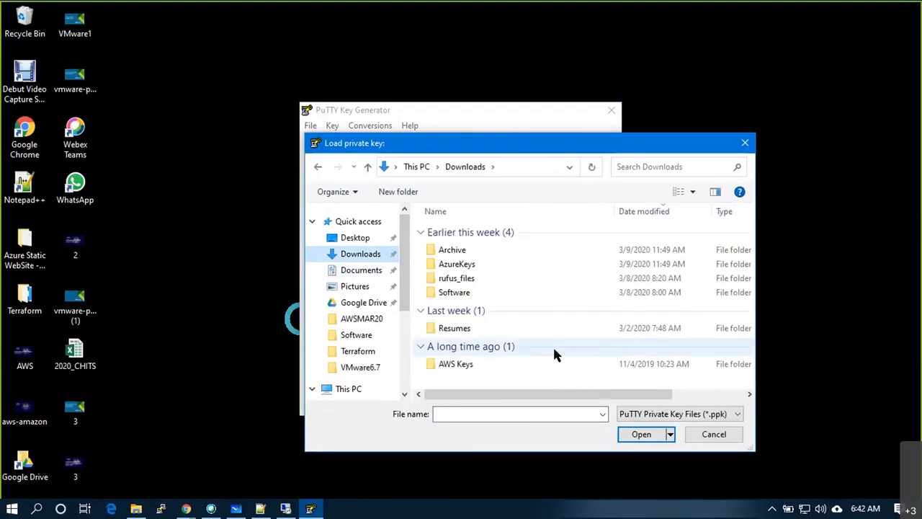
left_click(713, 435)
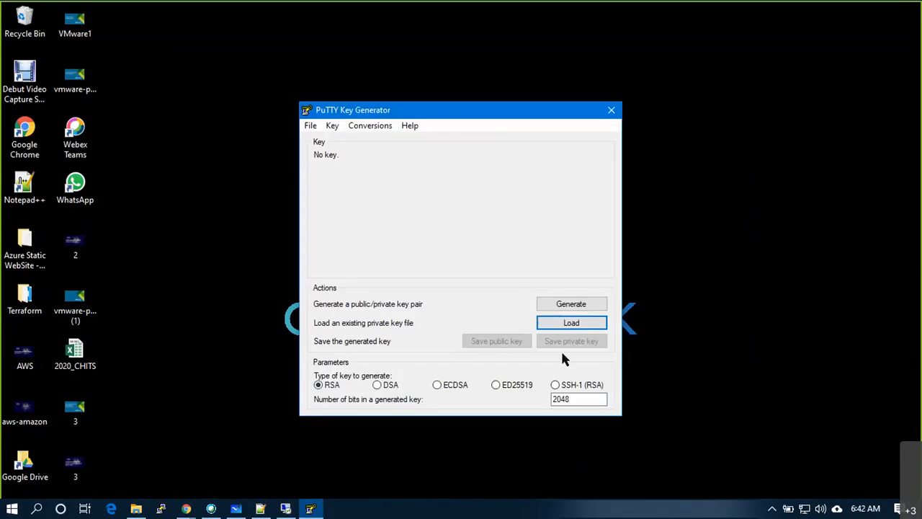
- Import the awsmar20 PEM key from Downloads through Conversions > Import key
left_click(328, 127)
mouse_move(313, 129)
mouse_move(369, 126)
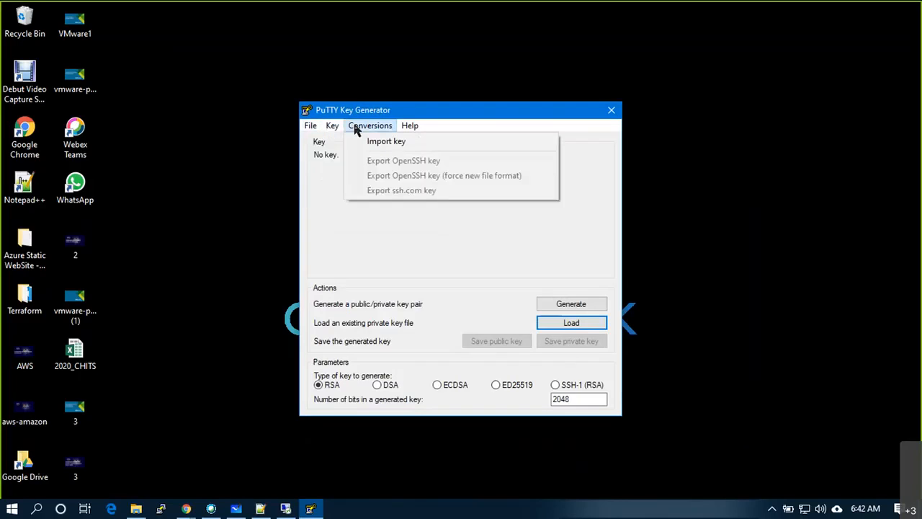
left_click(363, 142)
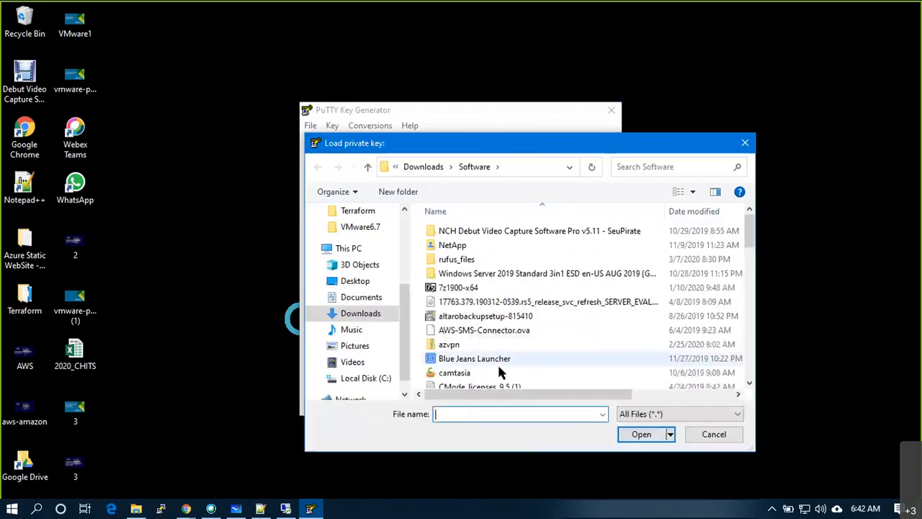
scroll(400, 312, "up", 3)
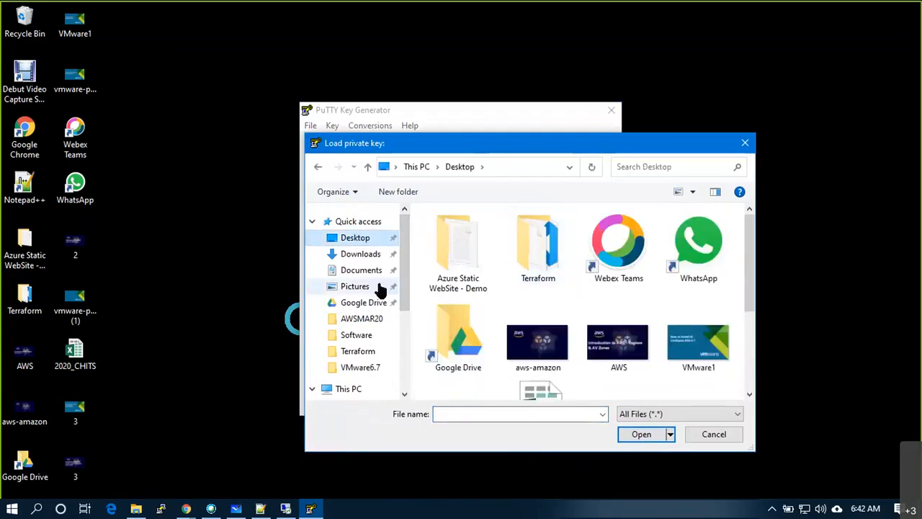
left_click(361, 253)
left_click(456, 249)
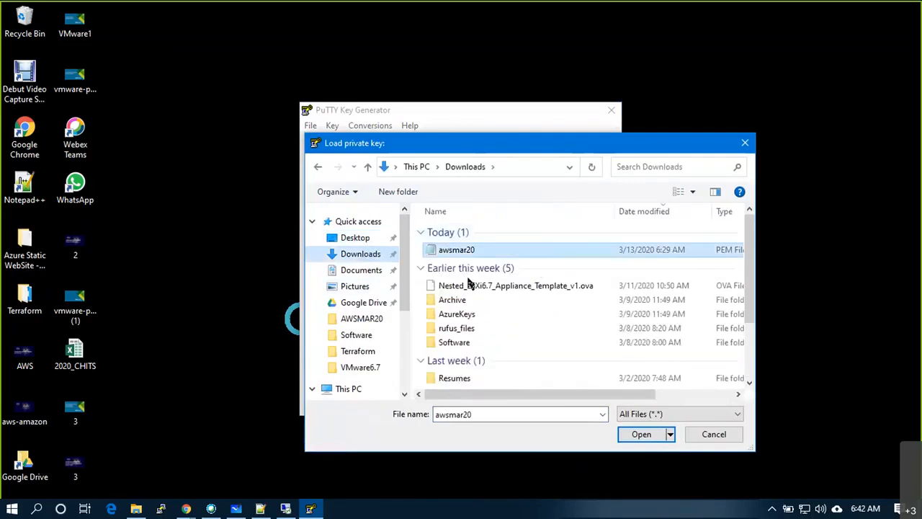
left_click(653, 439)
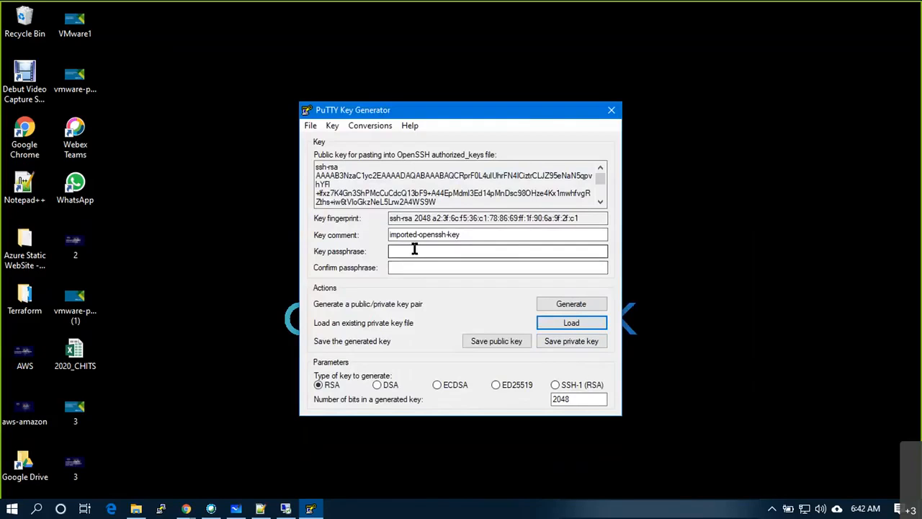
- Save the key with no passphrase as awsmar20.ppk in Downloads, then close PuTTYgen
left_click(555, 344)
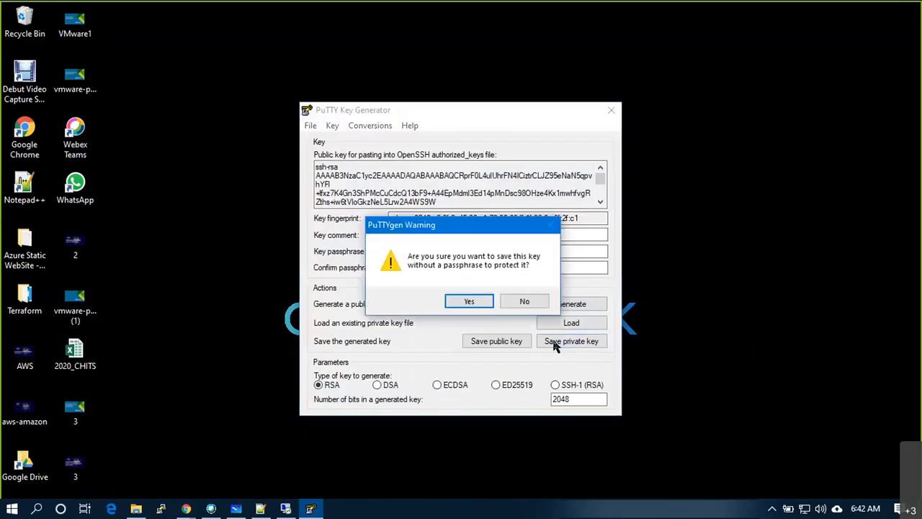
left_click(470, 302)
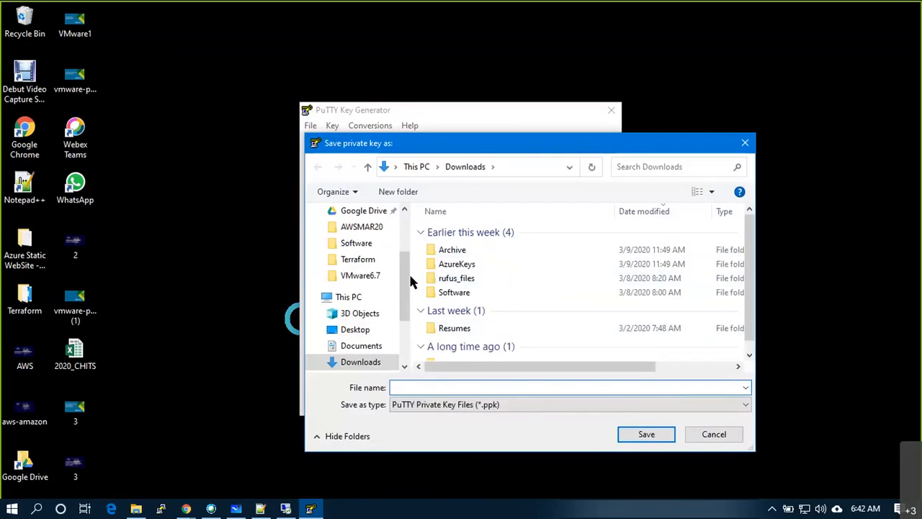
scroll(411, 320, "down", 2)
scroll(412, 331, "down", 1)
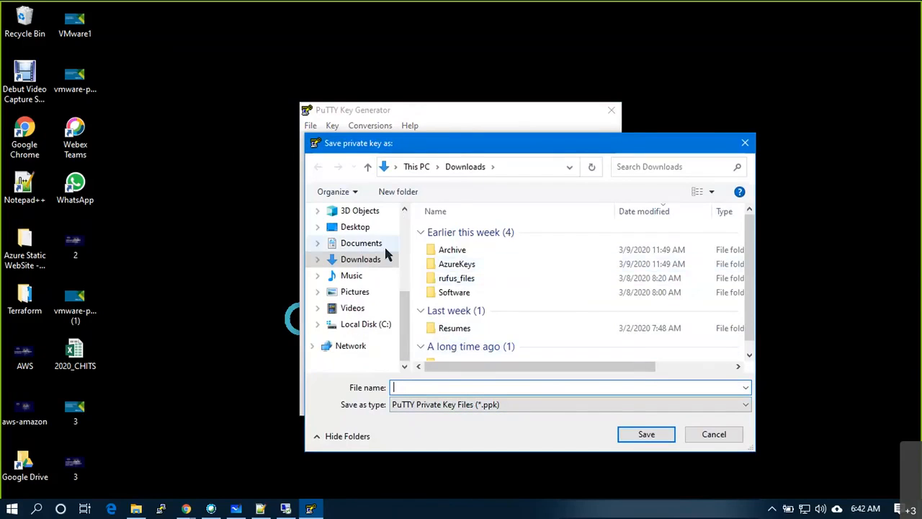
left_click_drag(406, 326, 409, 225)
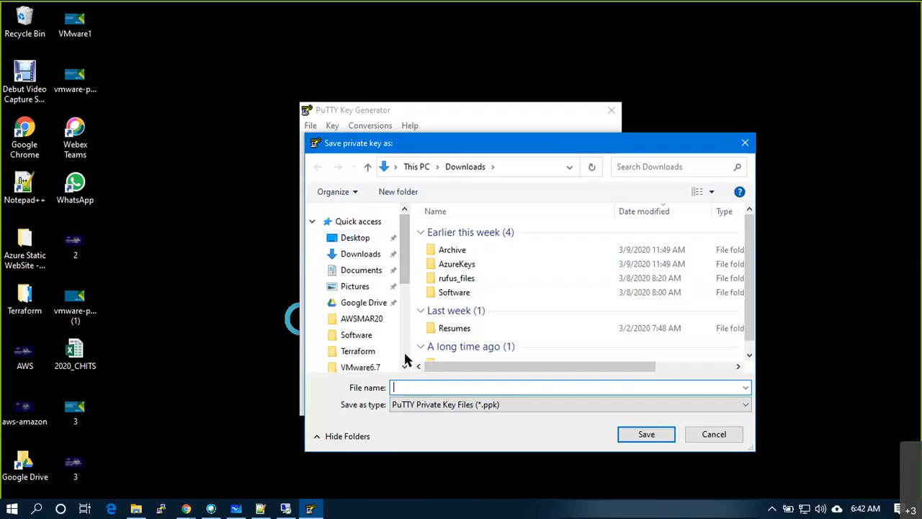
type("a")
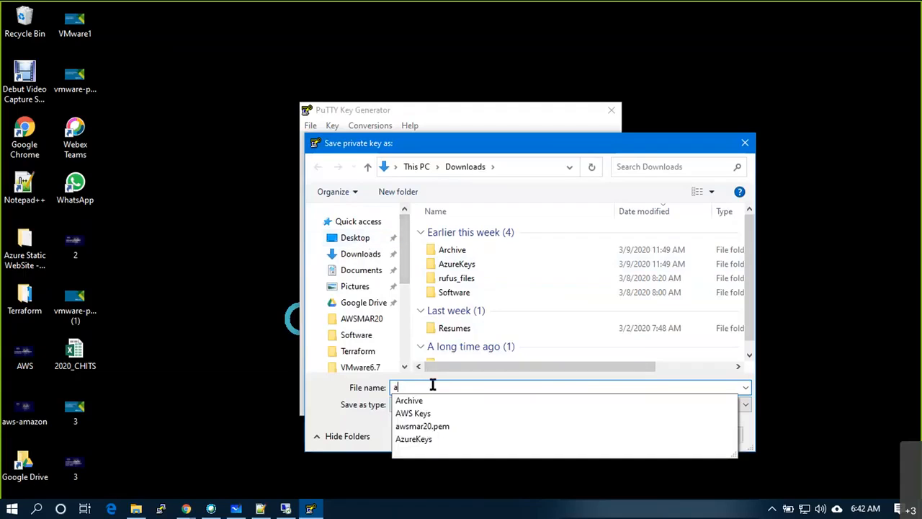
type("wsmar20")
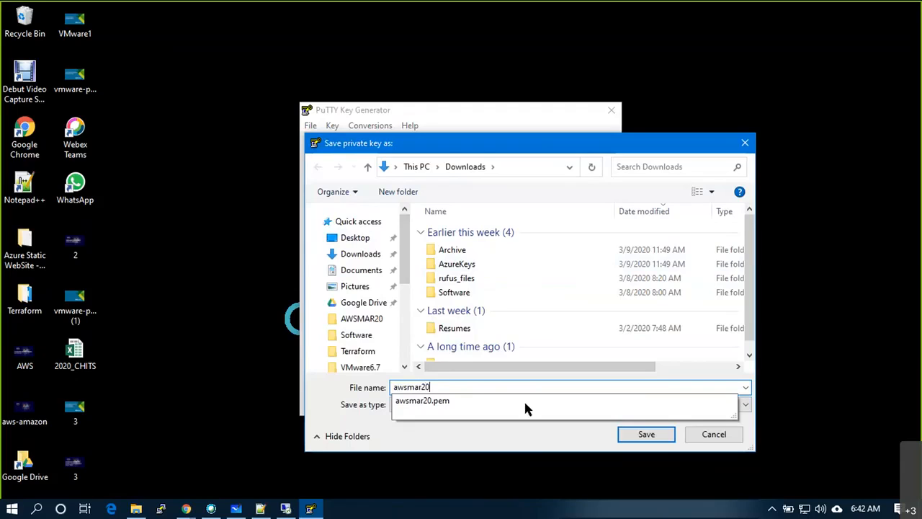
left_click(587, 361)
left_click(645, 436)
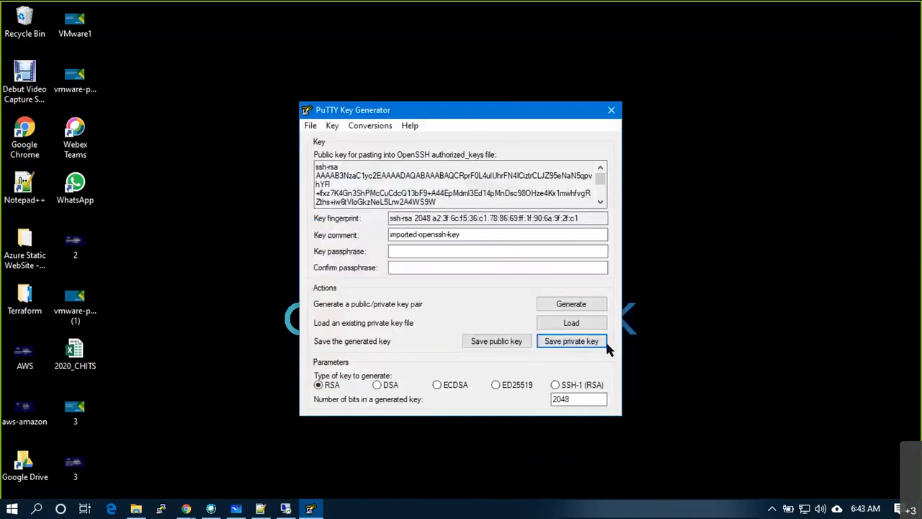
left_click(611, 112)
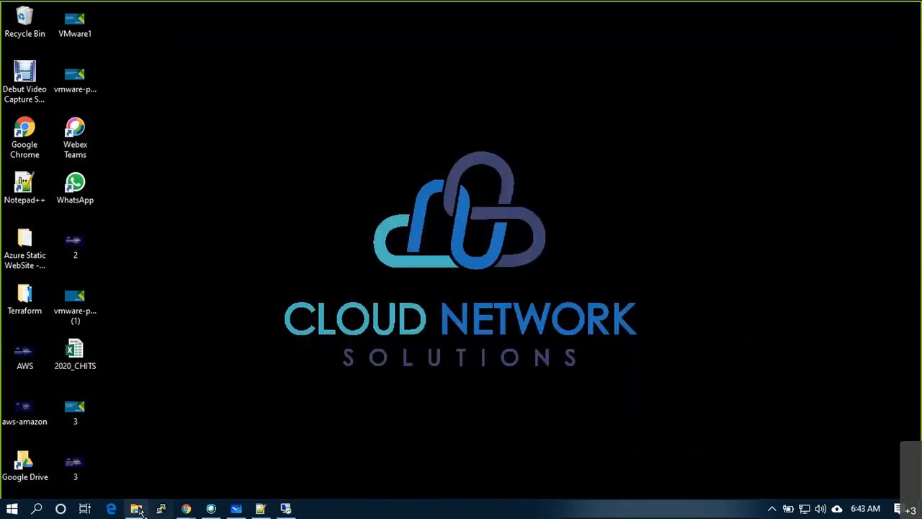
- Select the new awsmar20 PuTTY private key in Downloads and switch back to the jump VM
left_click(137, 510)
left_click(56, 176)
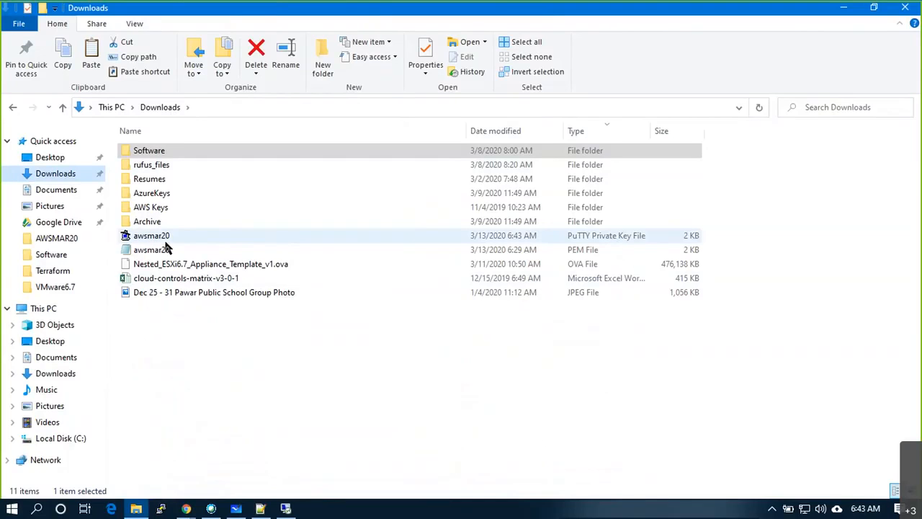
left_click(150, 238)
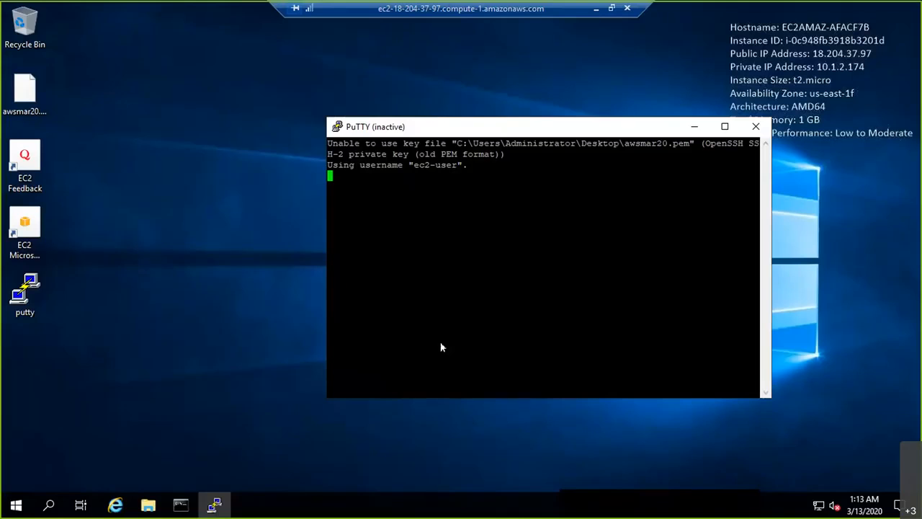
double_click(25, 294)
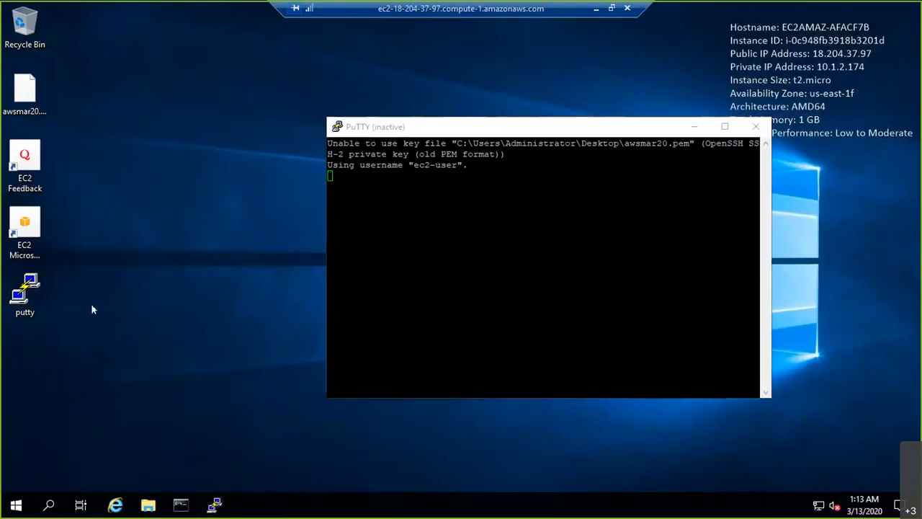
key("ctrl+v")
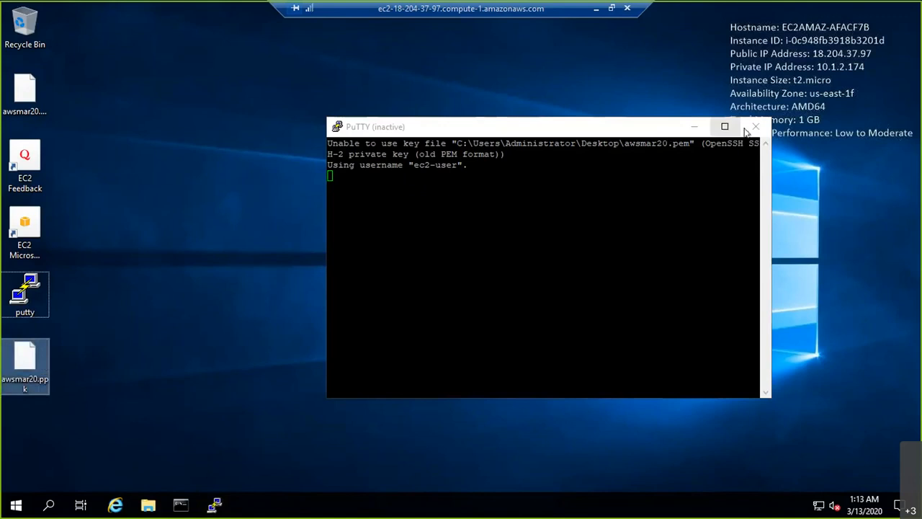
left_click(755, 126)
double_click(24, 294)
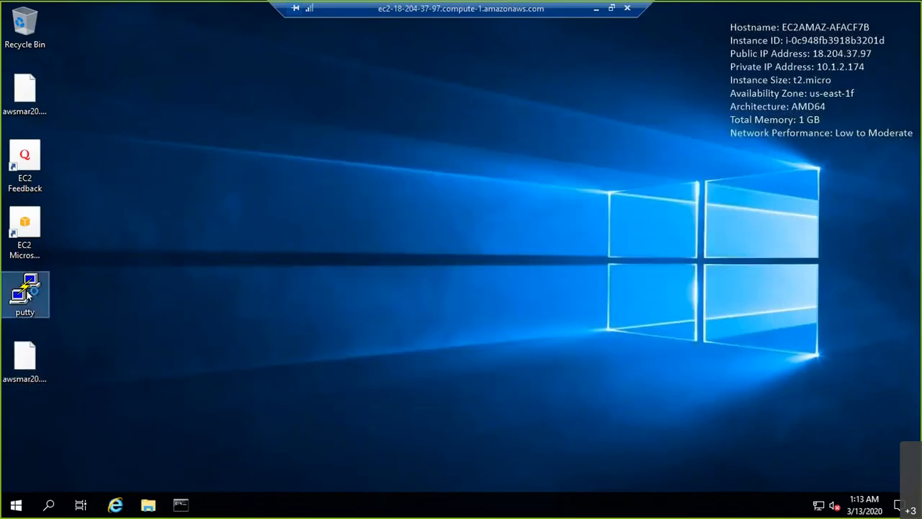
type("10.1.2.184")
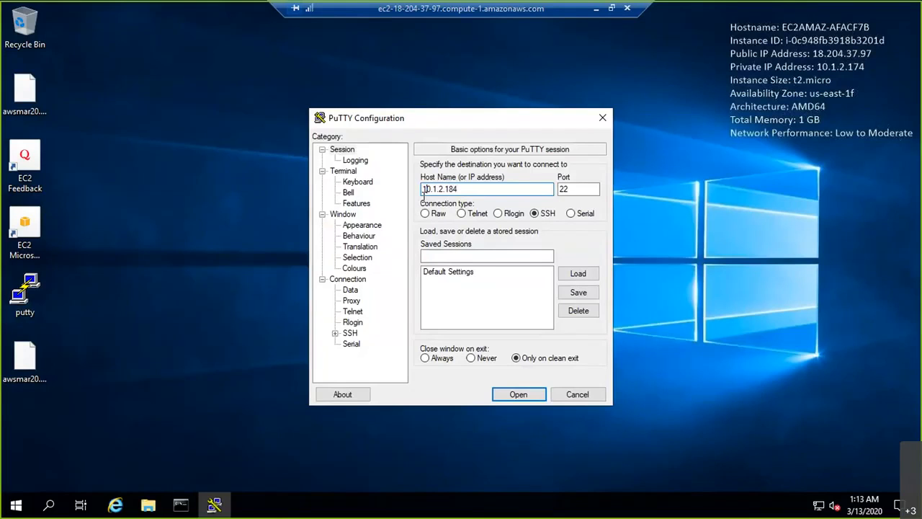
type("ec2-user@")
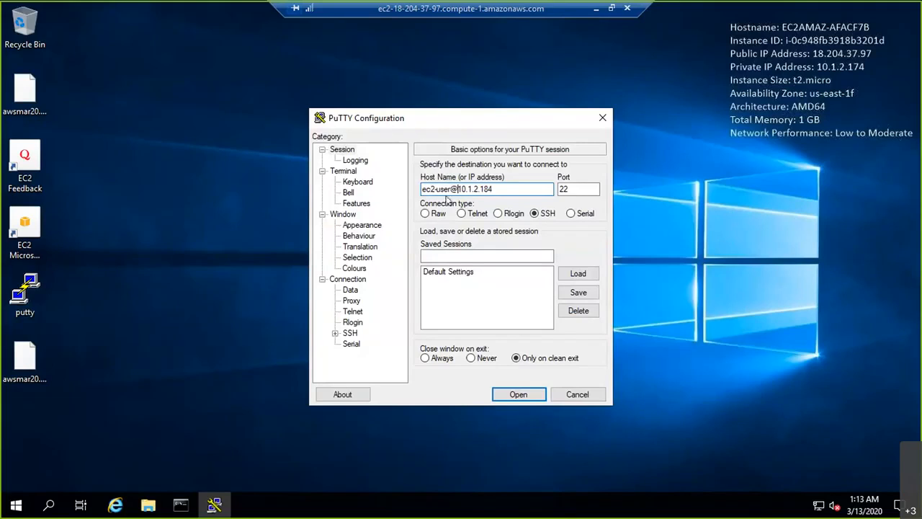
left_click_drag(494, 189, 423, 189)
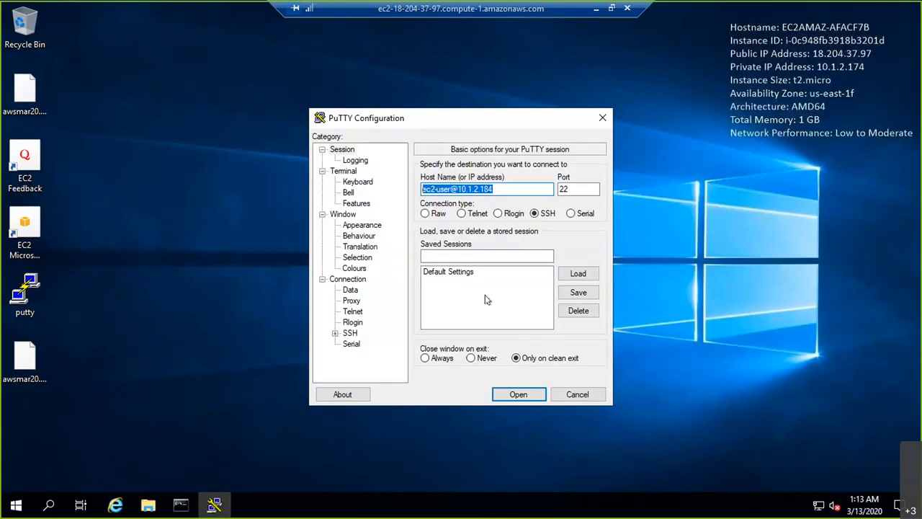
- Set awsmar20.ppk as the SSH authentication key and open the connection
left_click(335, 333)
left_click(361, 324)
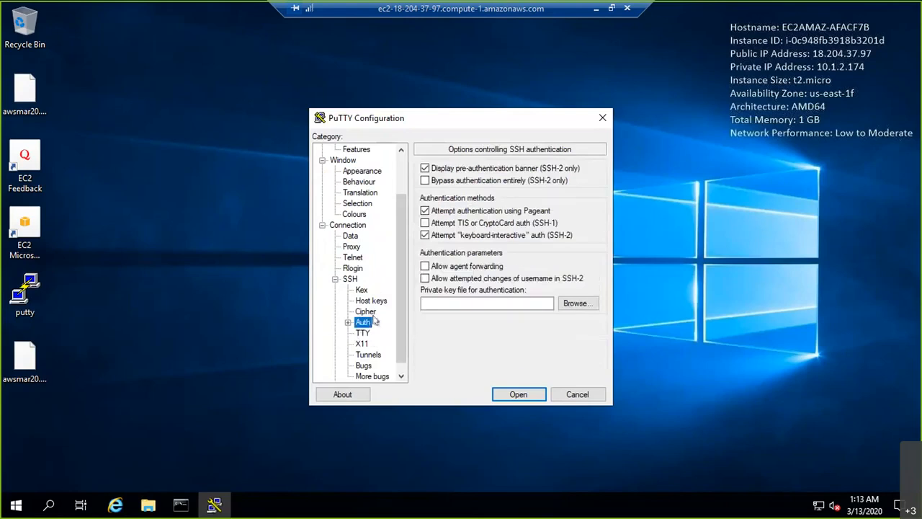
left_click(582, 308)
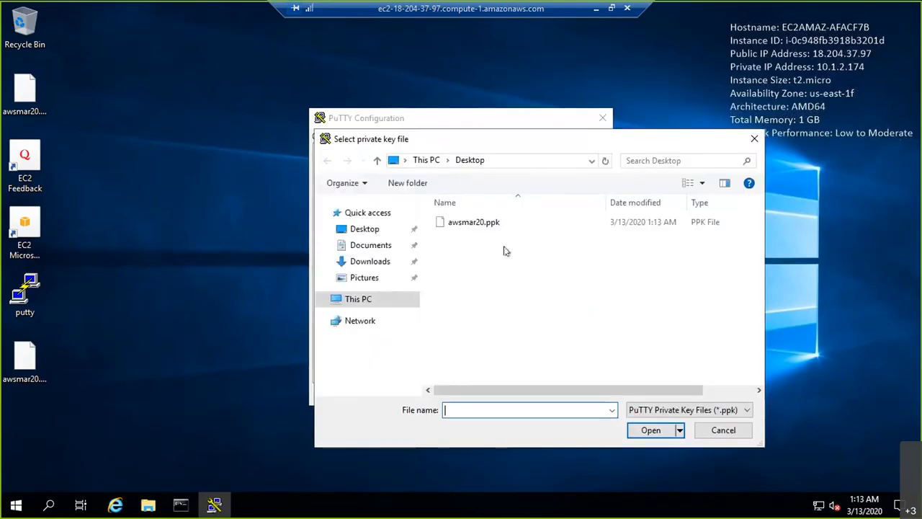
left_click(487, 223)
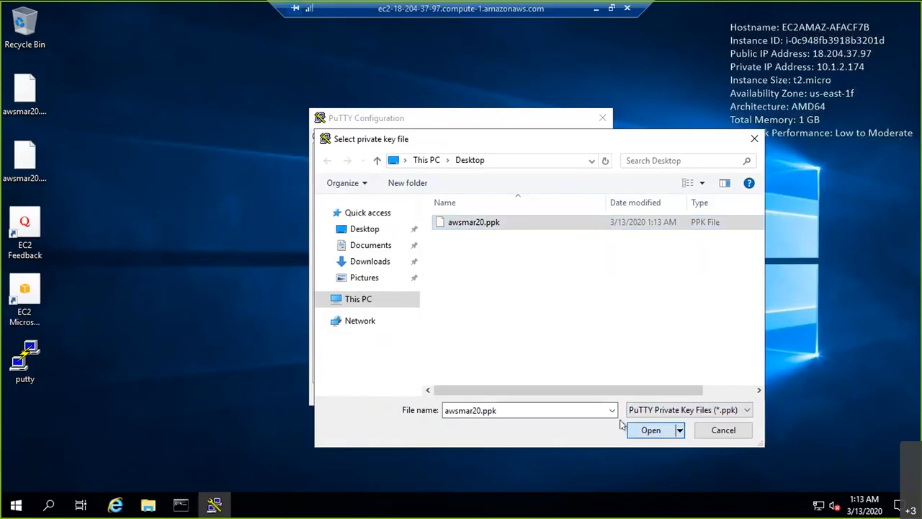
left_click(650, 430)
left_click(530, 395)
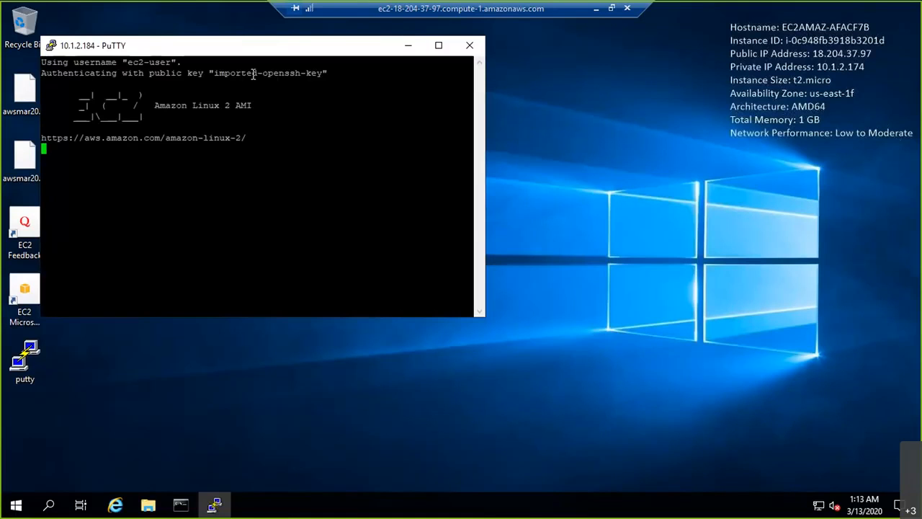
- Maximise the PuTTY terminal at the ec2-user shell prompt and minimise the remote desktop
double_click(182, 52)
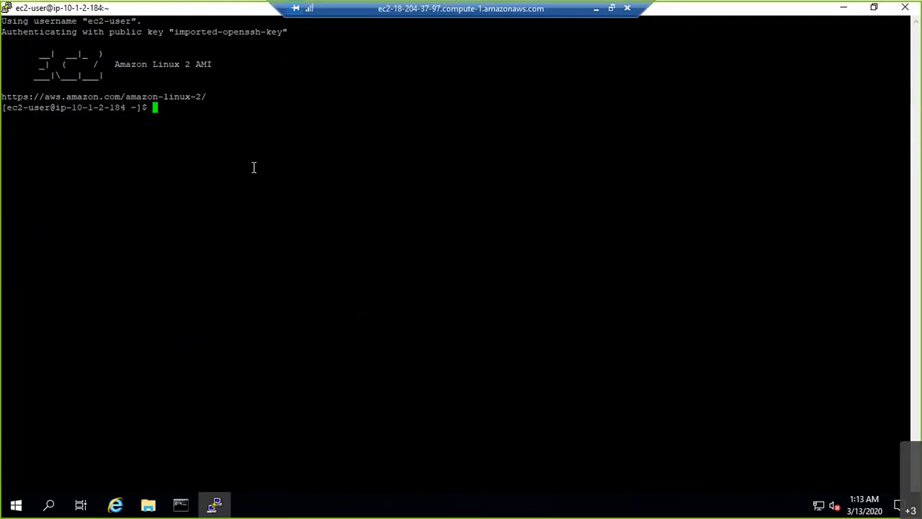
key("Return")
key("Return")
key("Return")
key("Return")
key("Return")
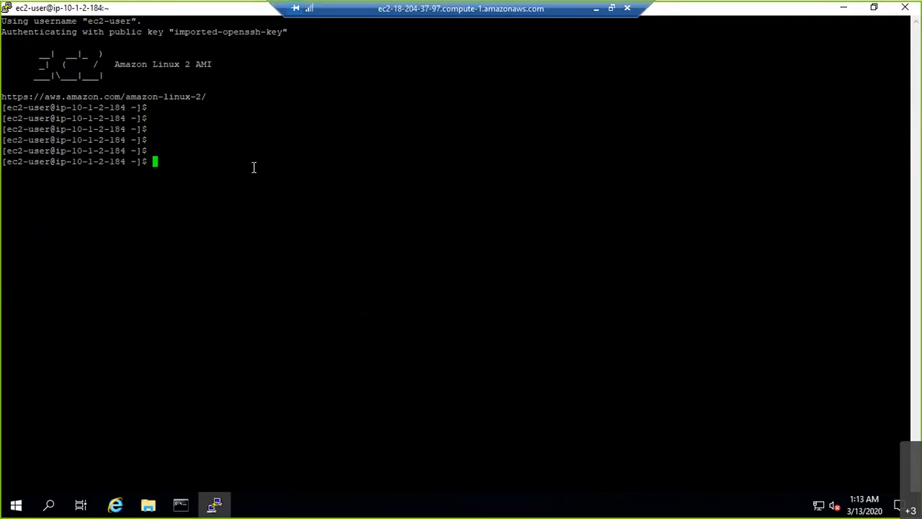
right_click(204, 8)
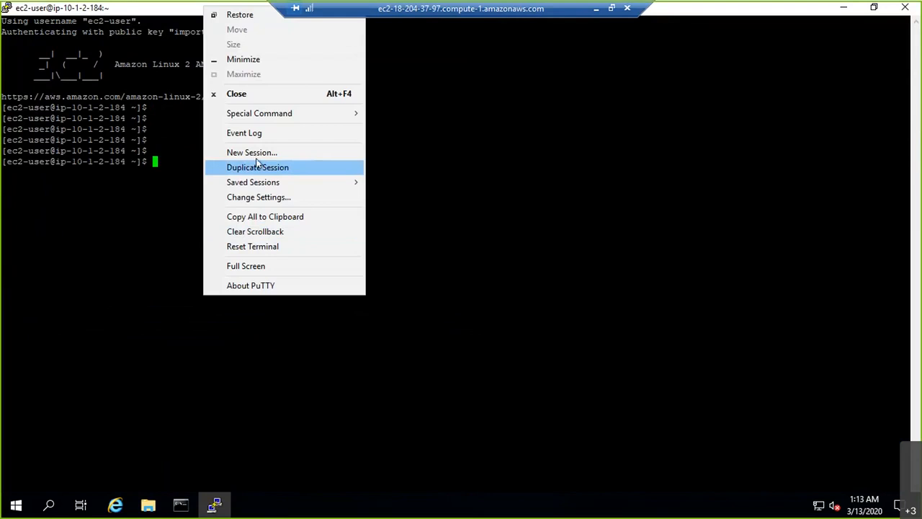
left_click(596, 14)
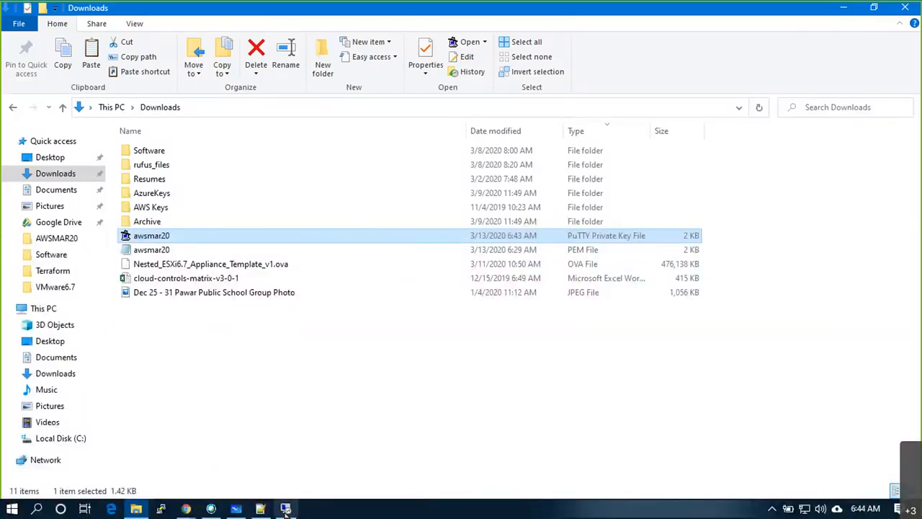
- Circle HOME, retrace the MSTSC-IG-RT route, and write red Public and Private labels beside W
left_click(243, 508)
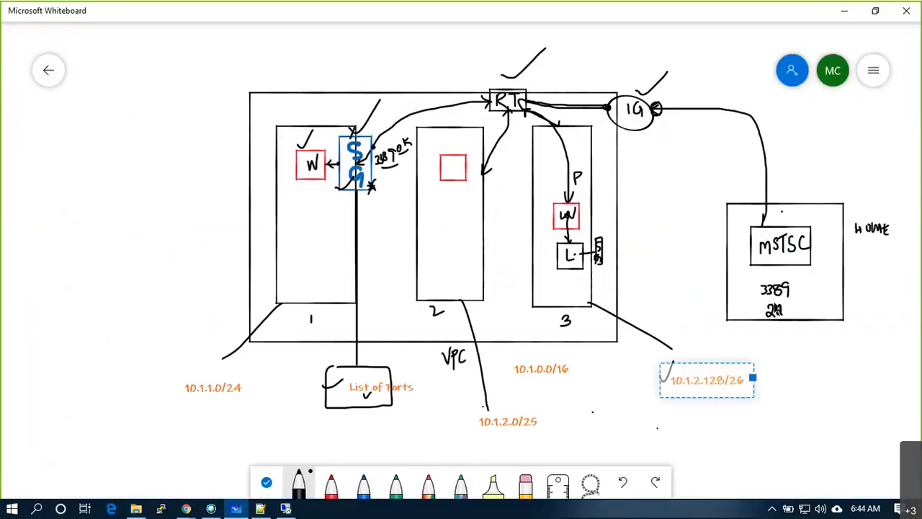
mouse_move(892, 225)
left_mouse_down()
mouse_move(850, 248)
mouse_move(897, 216)
left_mouse_up()
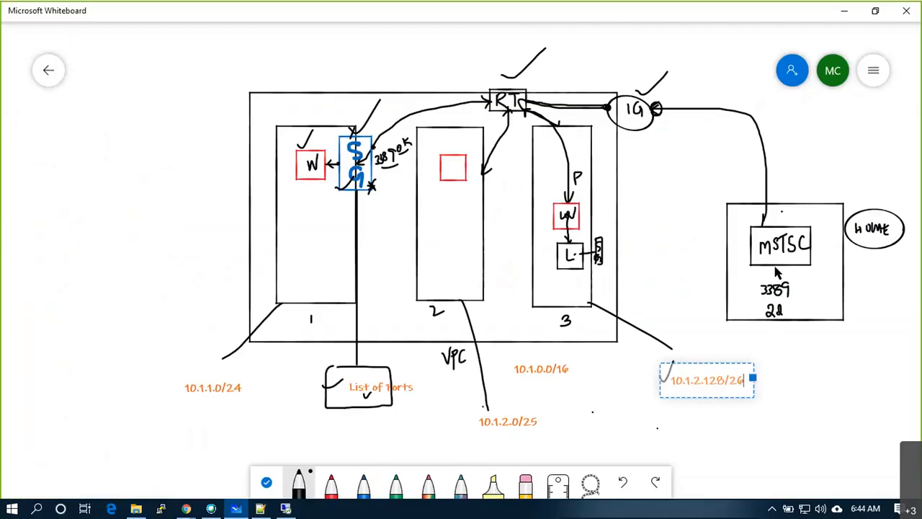
mouse_move(769, 162)
left_mouse_down()
mouse_move(751, 122)
mouse_move(520, 109)
mouse_move(542, 124)
mouse_move(563, 173)
mouse_move(568, 211)
mouse_move(550, 216)
mouse_move(569, 235)
mouse_move(585, 203)
mouse_move(612, 215)
mouse_move(615, 241)
mouse_move(600, 255)
mouse_move(572, 257)
left_mouse_up()
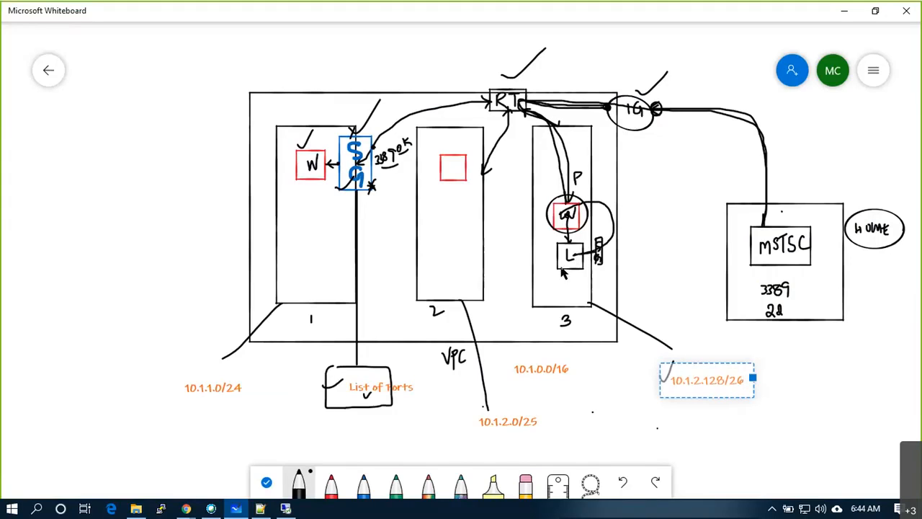
left_click(331, 483)
left_click_drag(586, 179, 624, 155)
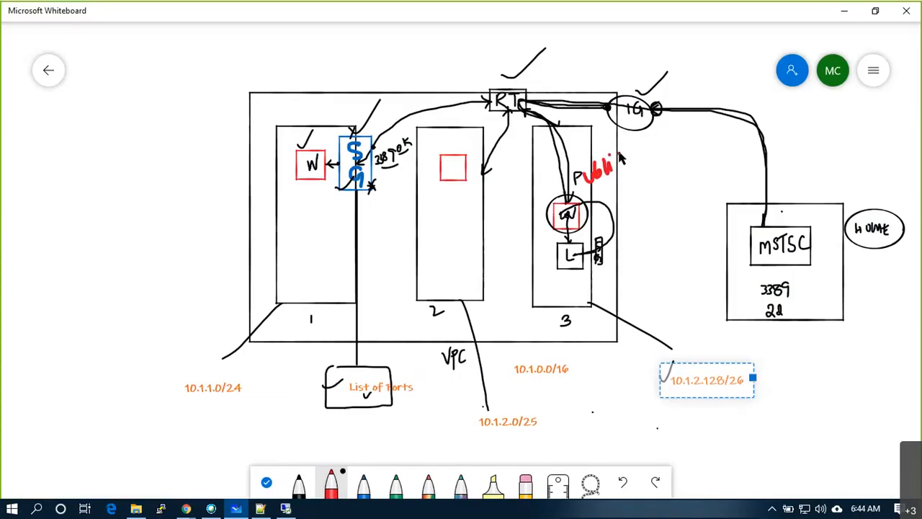
mouse_move(622, 213)
left_mouse_down()
mouse_move(631, 225)
mouse_move(655, 209)
mouse_move(658, 189)
mouse_move(655, 199)
mouse_move(670, 191)
mouse_move(667, 210)
left_mouse_up()
left_click_drag(623, 178, 649, 165)
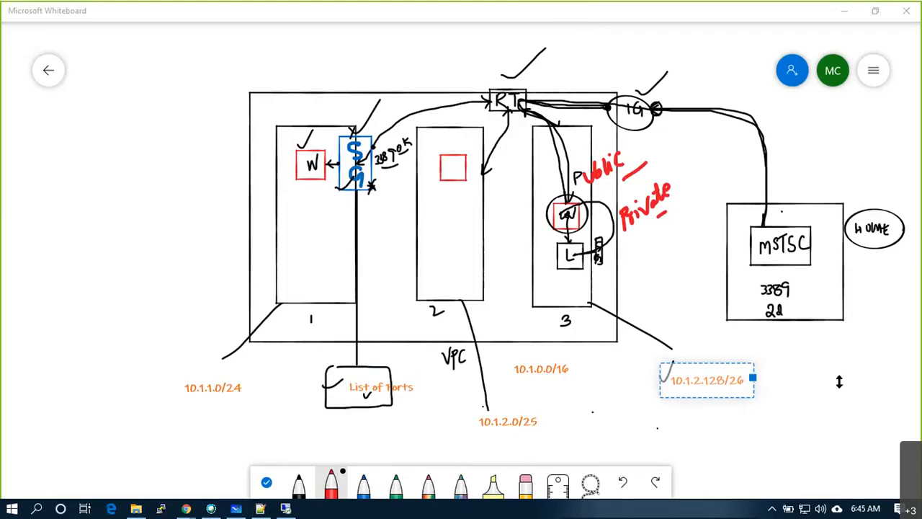
left_click(893, 365)
- Draw a red box in subnet 2 and an arrow to it from the W box marked '!'
mouse_move(427, 219)
left_mouse_down()
mouse_move(451, 243)
mouse_move(452, 223)
mouse_move(429, 219)
left_mouse_up()
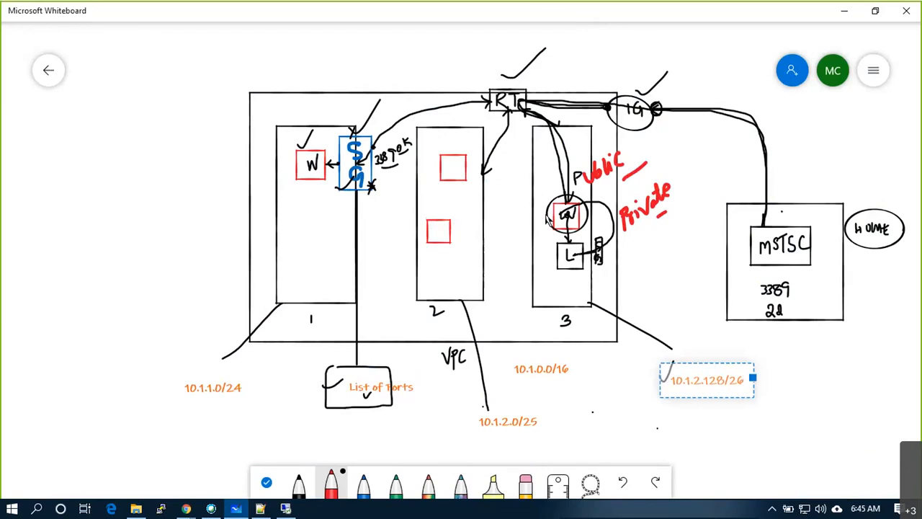
mouse_move(556, 212)
left_mouse_down()
mouse_move(513, 216)
mouse_move(485, 245)
mouse_move(462, 234)
mouse_move(463, 242)
left_mouse_up()
left_click_drag(493, 204, 494, 216)
left_click(494, 229)
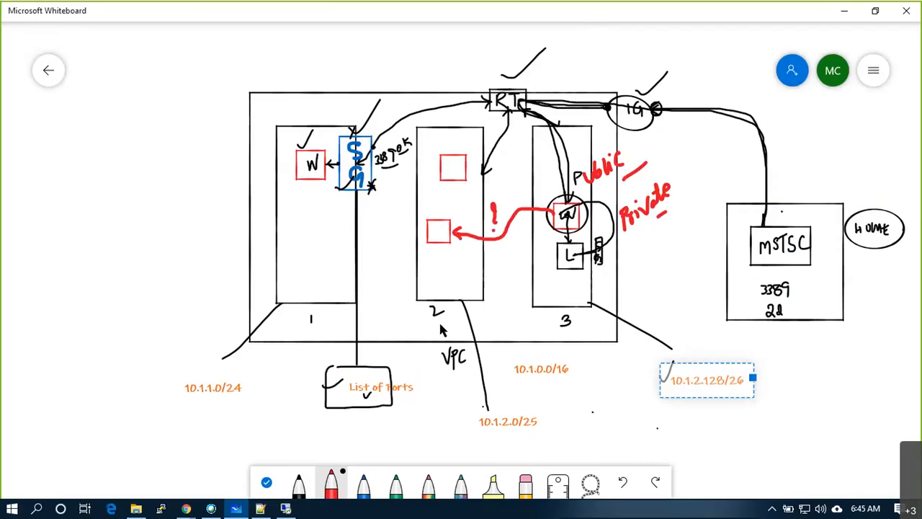
- Start a new EC2 instance launch with the Amazon Linux 2 AMI on t2.micro
mouse_move(185, 509)
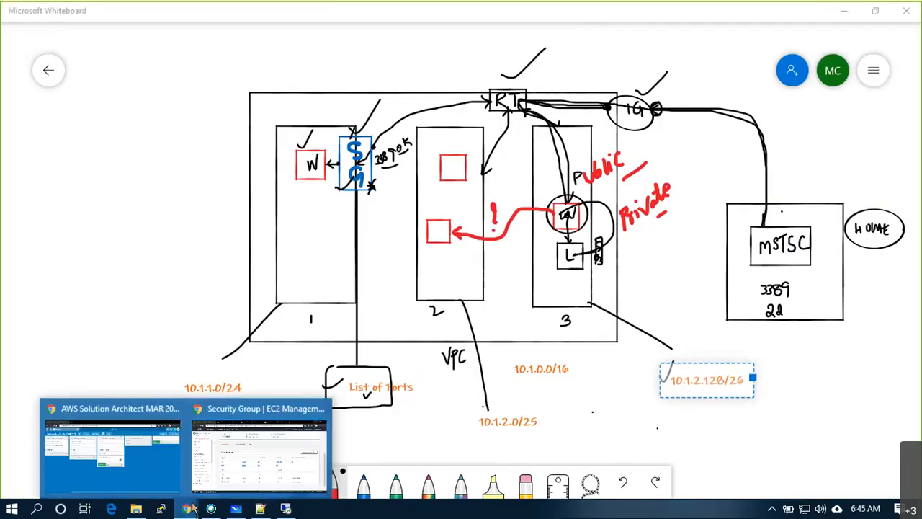
left_click(221, 456)
left_click(65, 252)
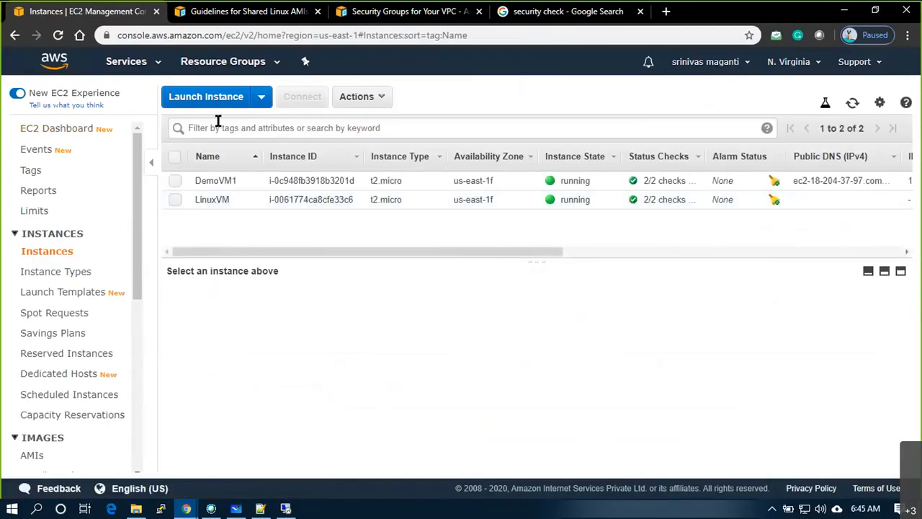
left_click(206, 96)
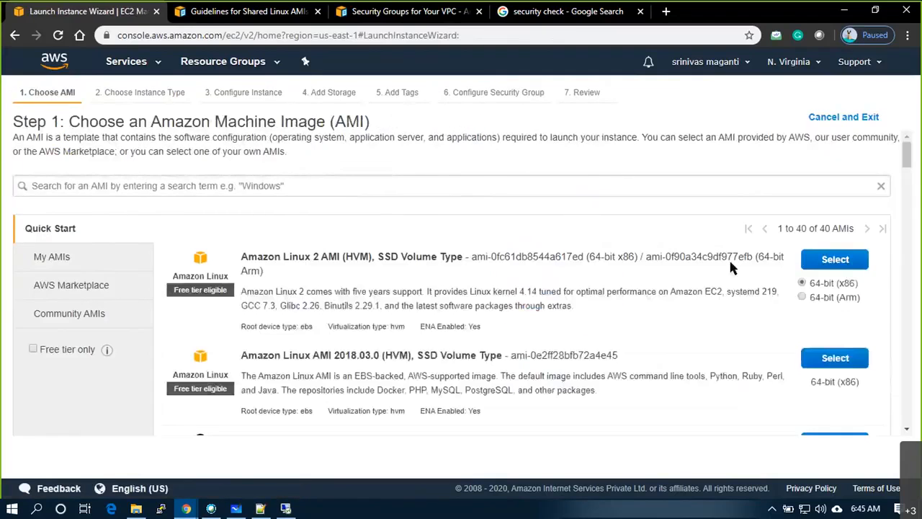
left_click(849, 264)
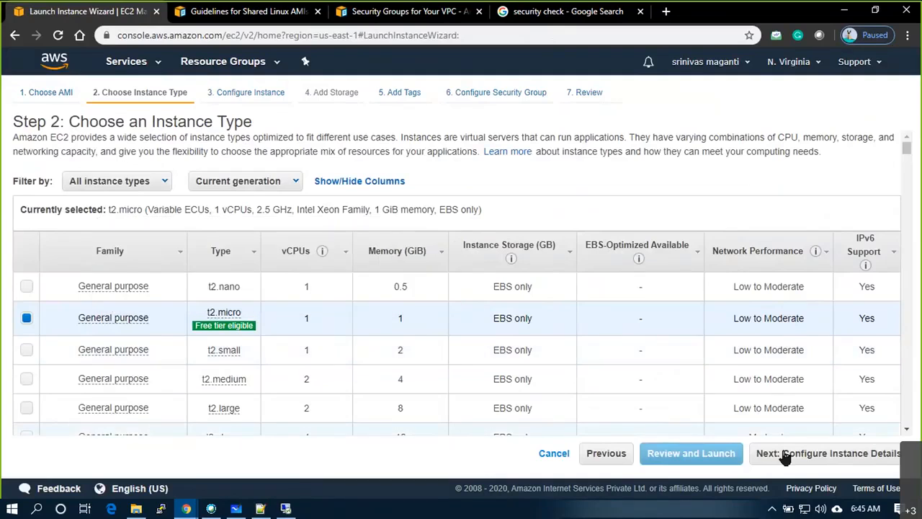
left_click(785, 453)
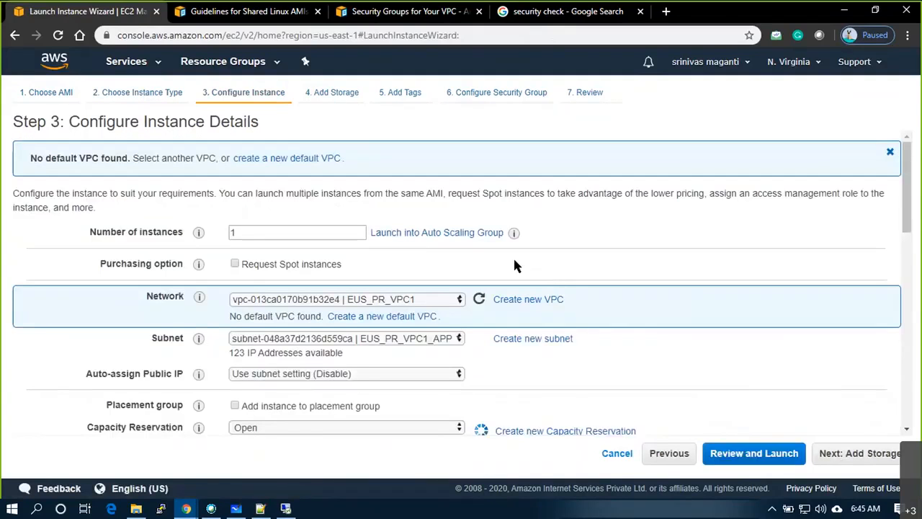
- Choose subnet EUS_PR_VPC1_WEBS1 in the instance details
left_click(436, 340)
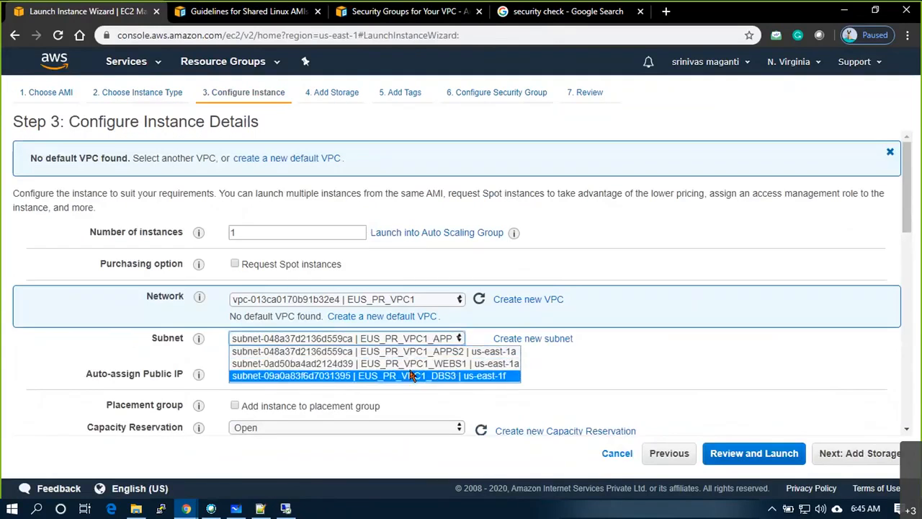
left_click(415, 353)
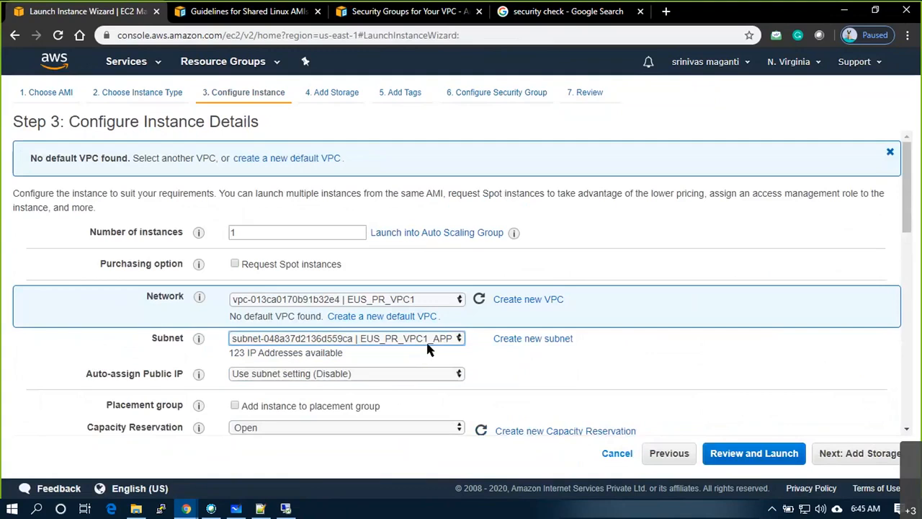
left_click(464, 342)
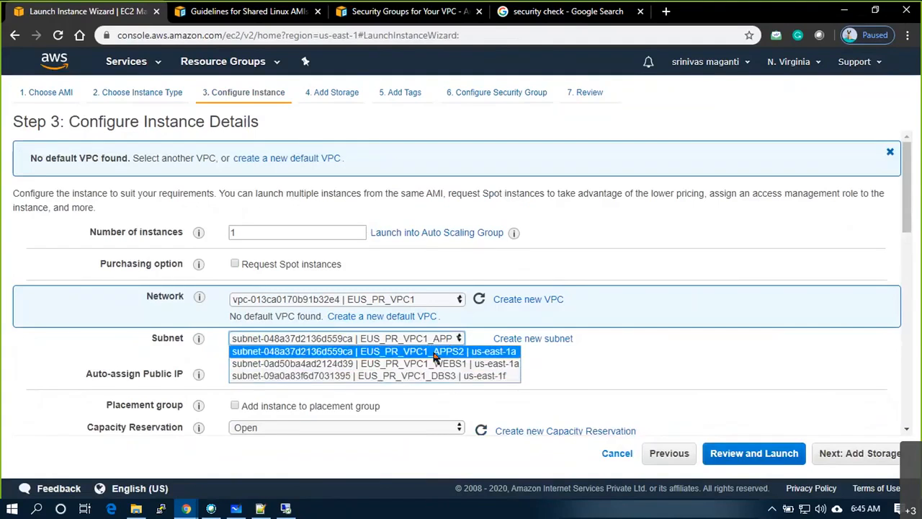
left_click(438, 351)
scroll(622, 360, "down", 1)
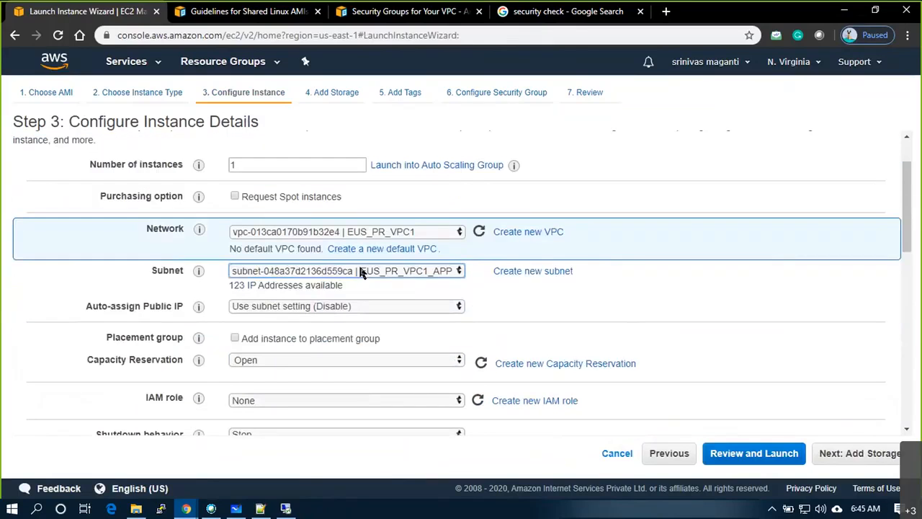
left_click(360, 271)
left_click(373, 297)
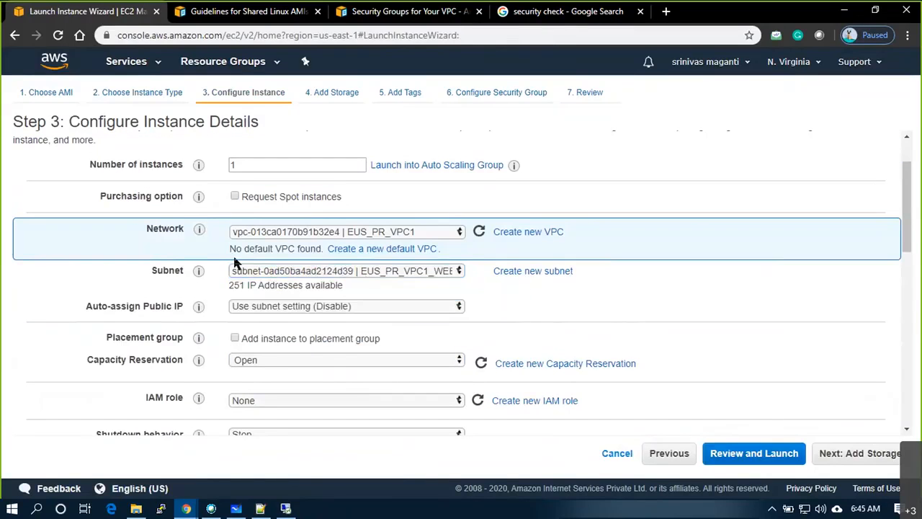
- On the whiteboard, draw a ticked red box in subnet 1 with an arrow into it
key("alt+Tab")
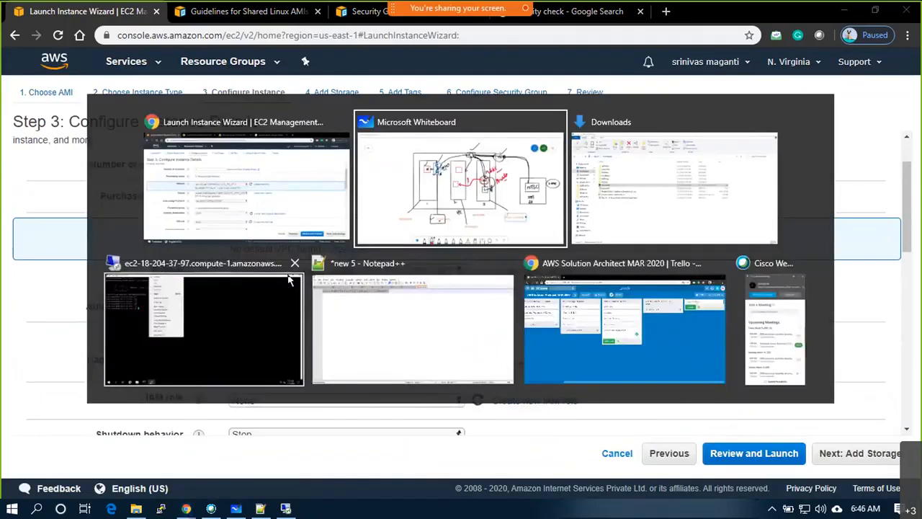
mouse_move(311, 254)
left_mouse_down()
mouse_move(309, 239)
mouse_move(295, 238)
mouse_move(317, 205)
left_mouse_up()
mouse_move(547, 216)
left_mouse_down()
mouse_move(502, 242)
mouse_move(320, 250)
mouse_move(312, 251)
mouse_move(314, 264)
left_mouse_up()
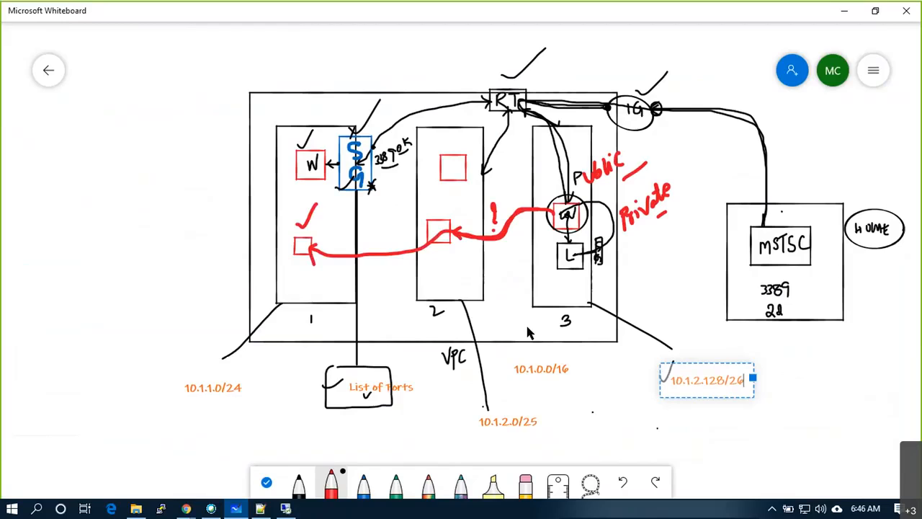
key("alt+Tab")
scroll(377, 275, "down", 5)
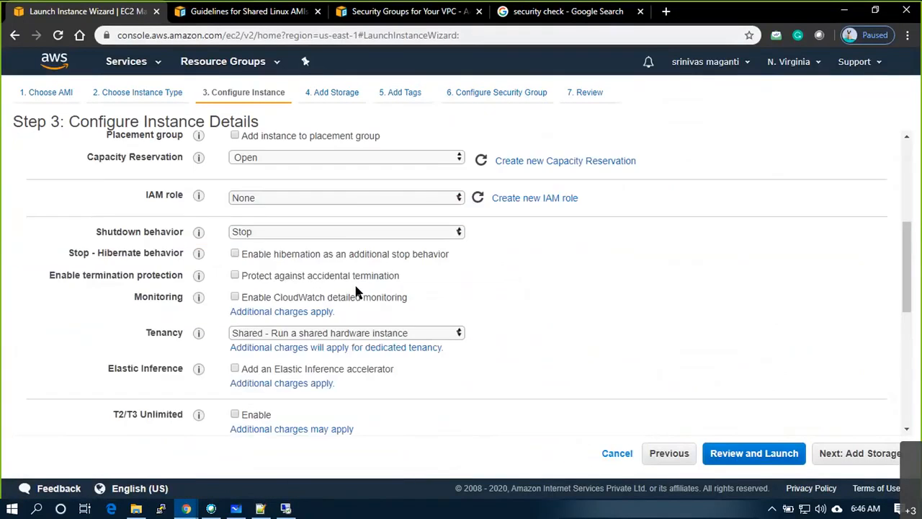
scroll(356, 292, "up", 2)
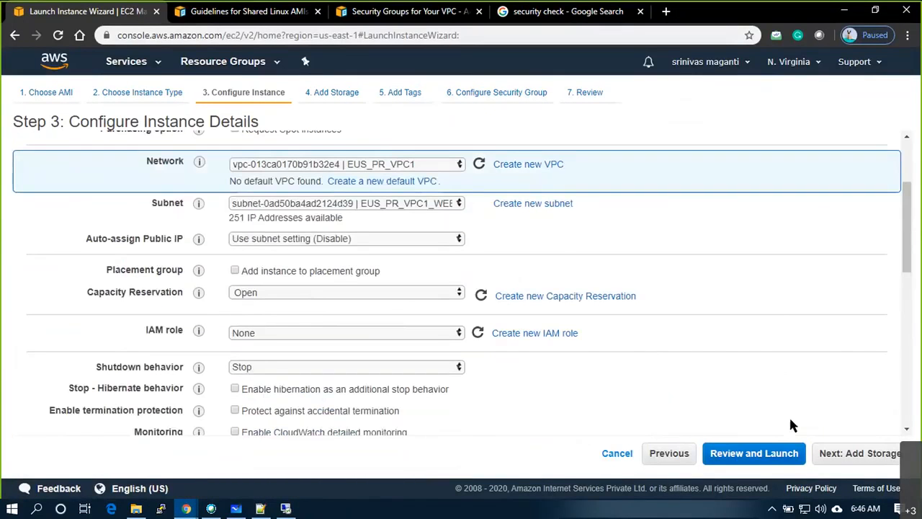
- Skip through storage and tags, and assign the existing EUS_VPC1_SG1 security group
left_click(841, 456)
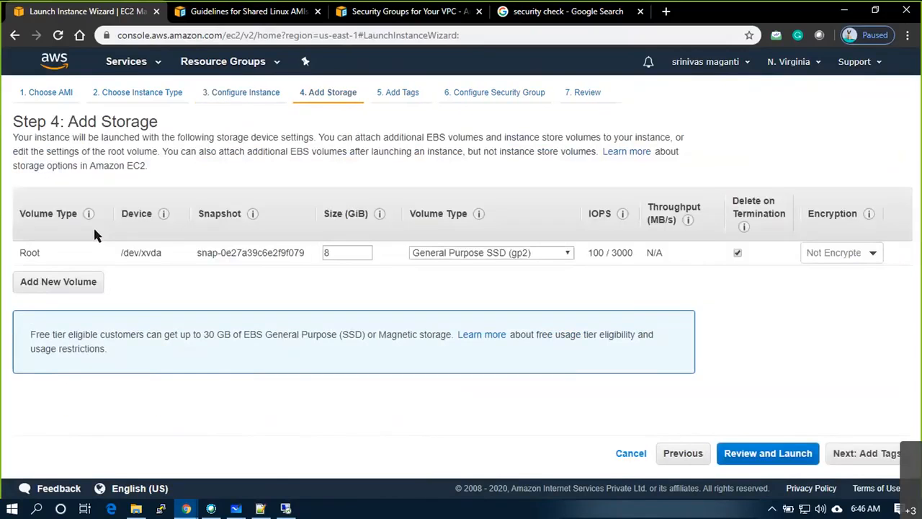
left_click(874, 457)
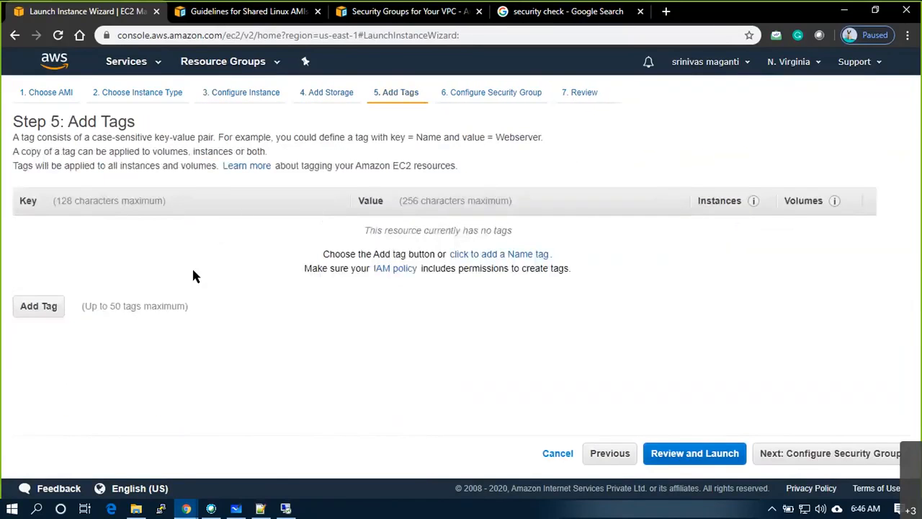
left_click(795, 459)
left_click(218, 203)
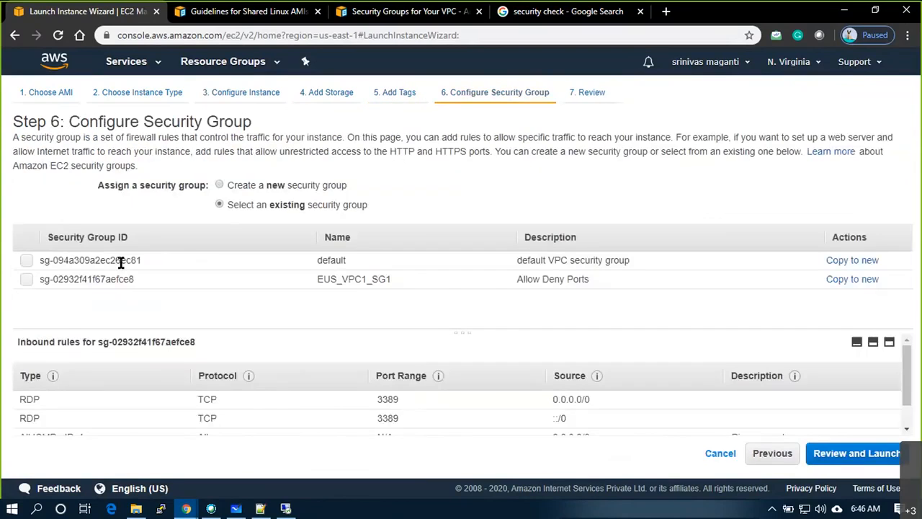
left_click(29, 279)
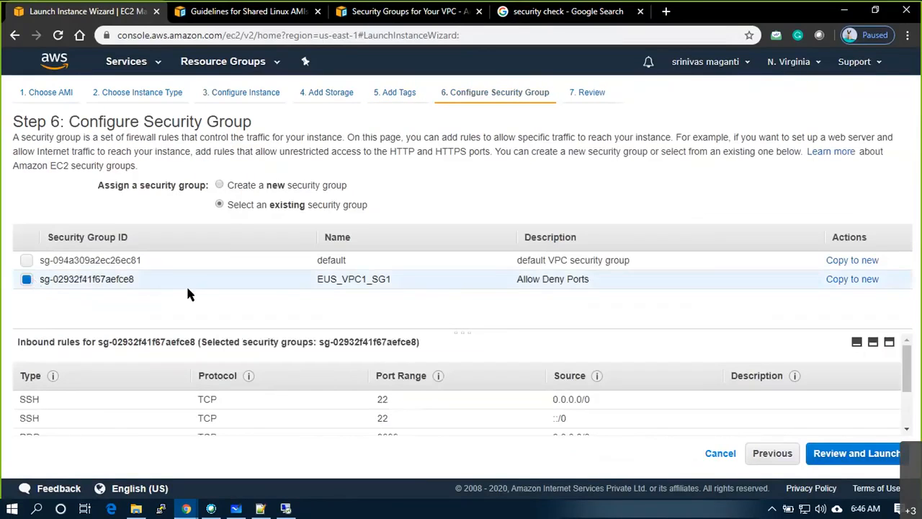
left_click(840, 468)
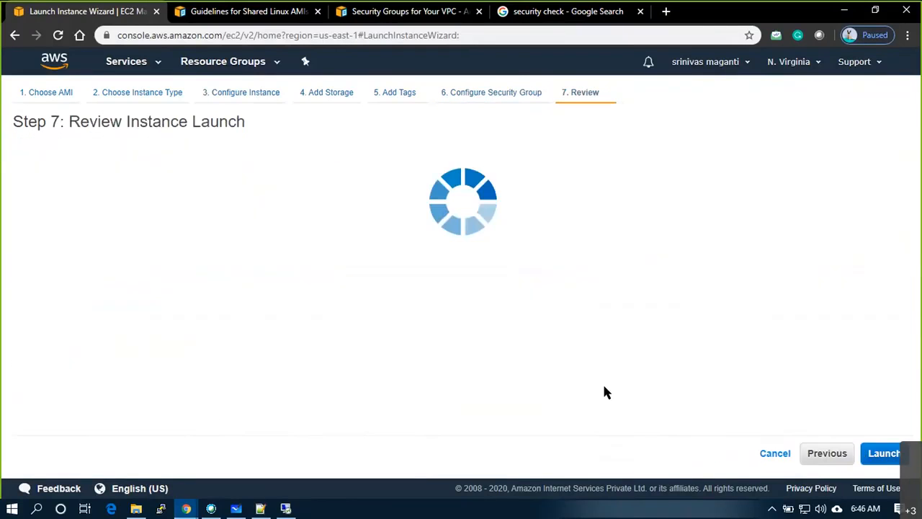
- Launch the t2.micro instance with the awsmar20 key pair, acknowledging the private key
left_click(885, 454)
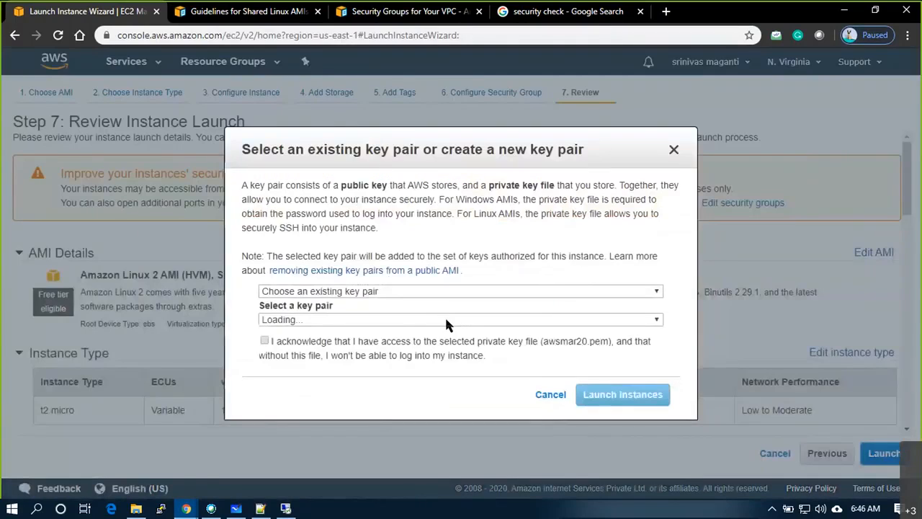
left_click(264, 341)
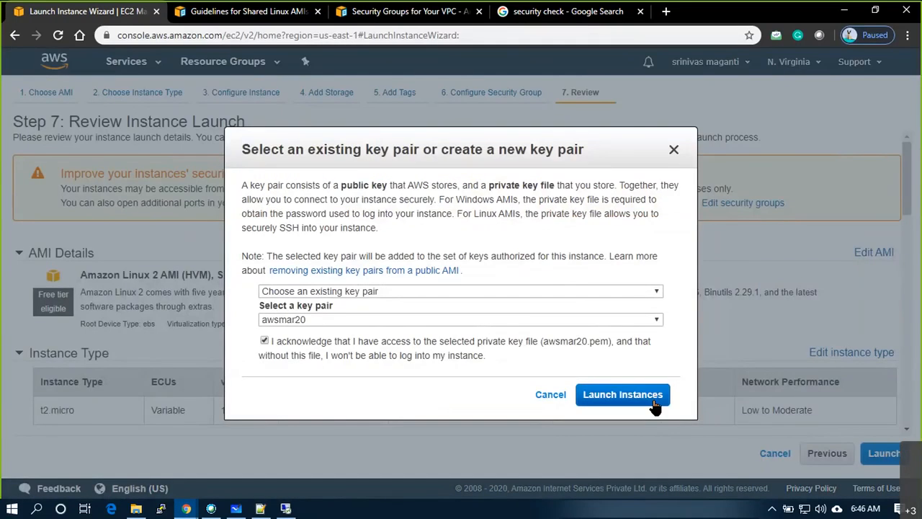
left_click(658, 406)
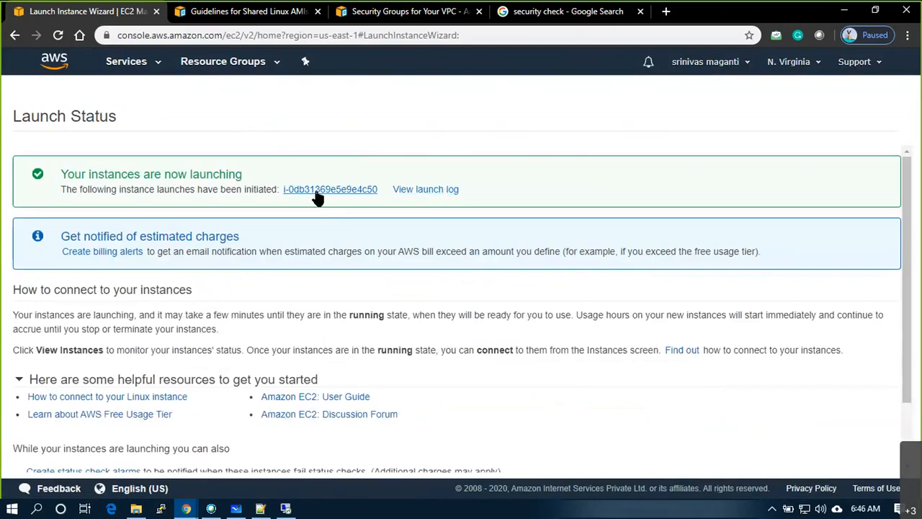
- Find the new instance in the full list and copy its private IP 10.1.1.183
left_click(317, 192)
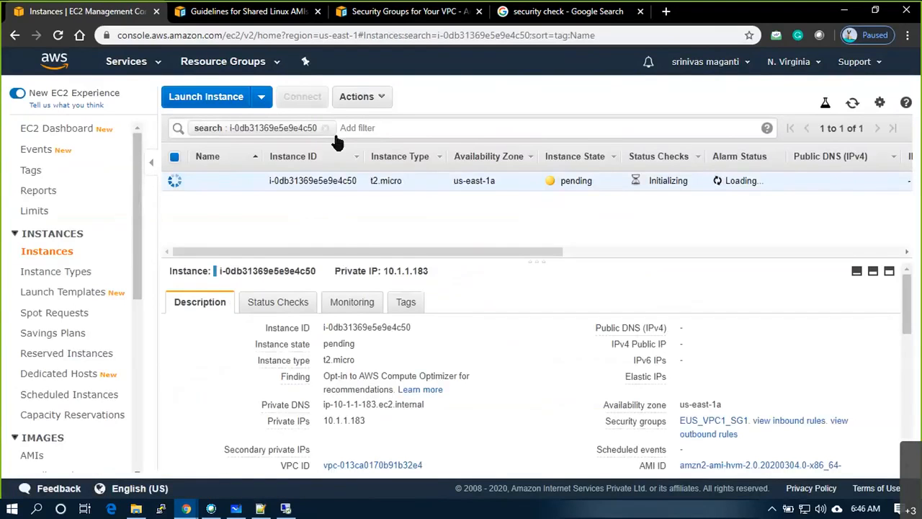
left_click(326, 127)
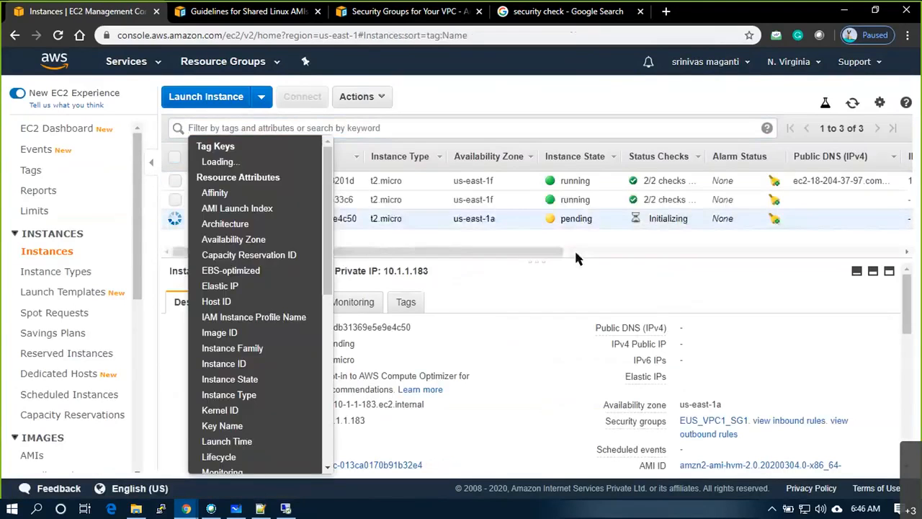
left_click(591, 239)
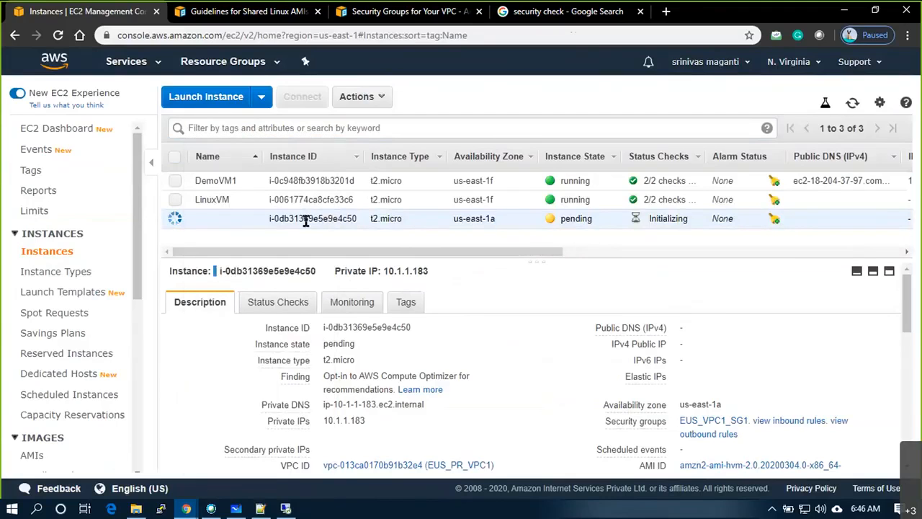
left_click(374, 422)
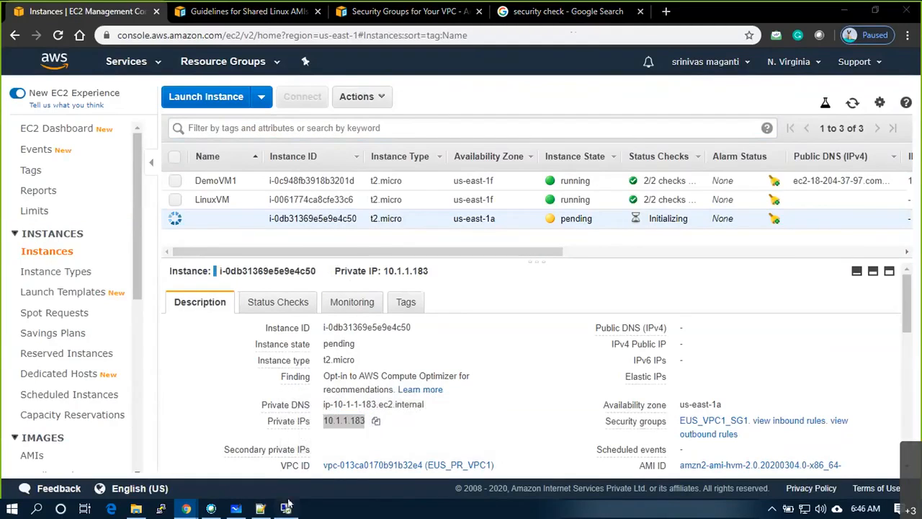
left_click(286, 507)
- Ping 10.1.1.183 from the jump VM and refresh the EC2 instance list to check its state
type("ping")
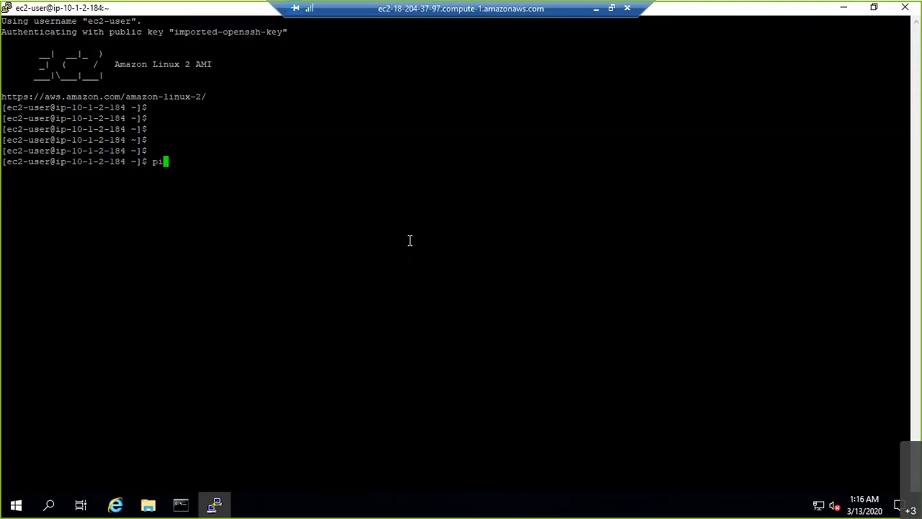
right_click(409, 240)
key("Return")
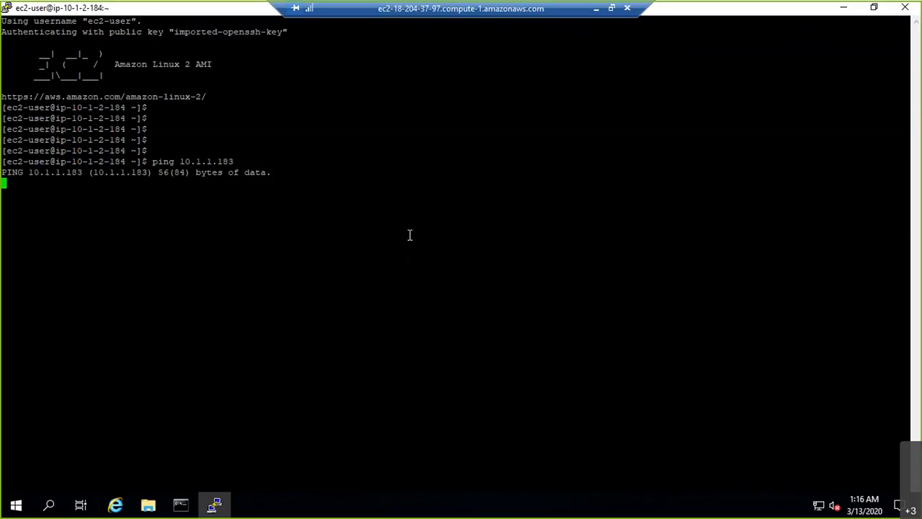
left_click(597, 10)
left_click(852, 103)
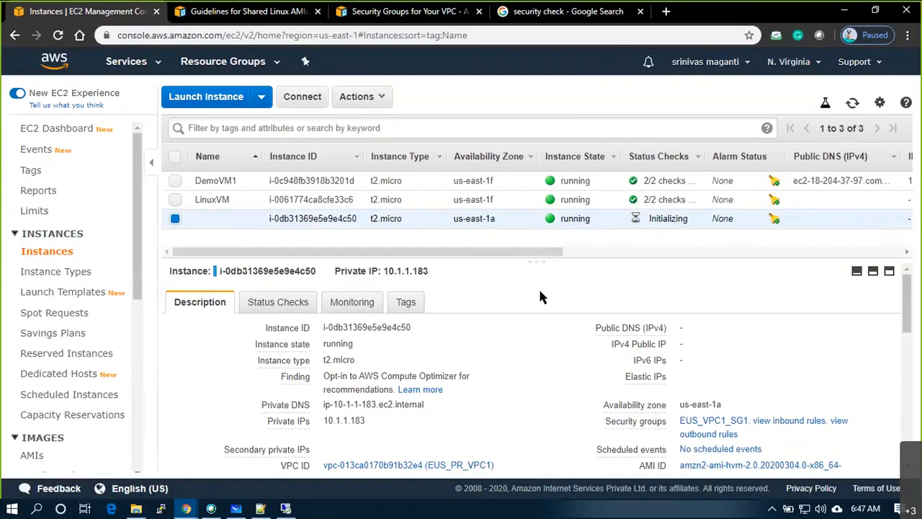
key("alt+Tab")
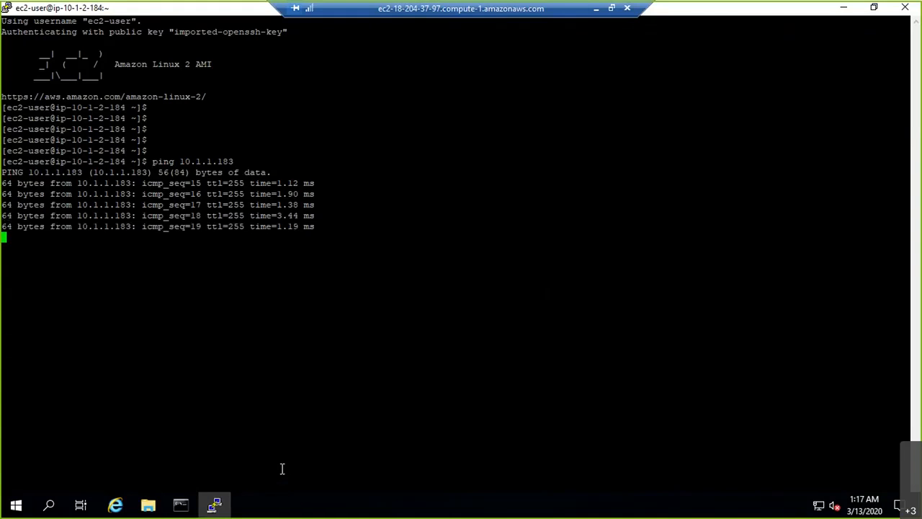
- Stop the ping once replies arrive and minimize the terminal
key("ctrl+c")
key("Return")
key("Return")
key("Return")
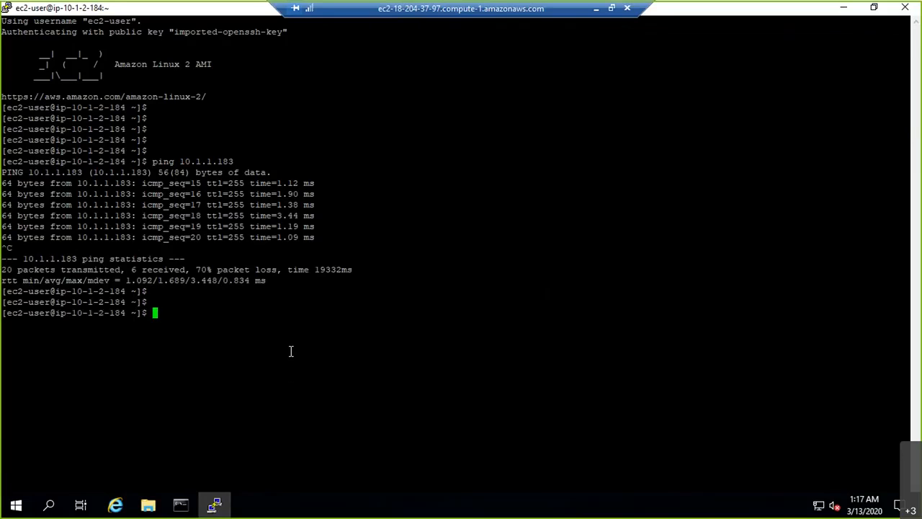
left_click(215, 506)
double_click(25, 358)
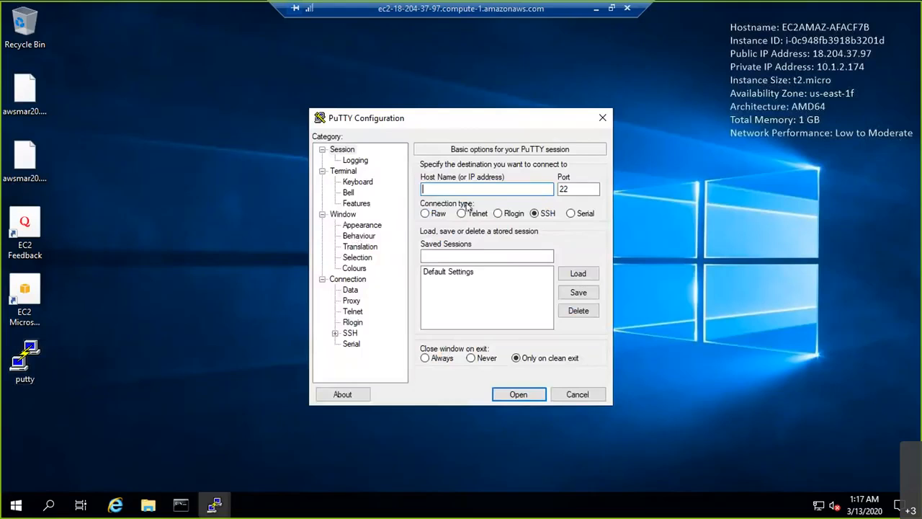
key("ctrl+v")
type("ec")
type("-user@")
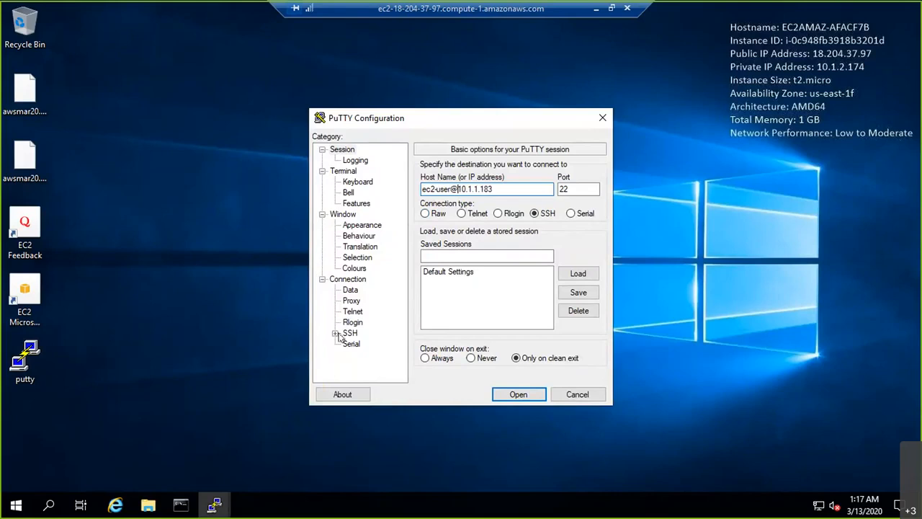
- Authenticate with the awsmar20.ppk private key, connect, and accept the host security alert
left_click(335, 333)
left_click(362, 323)
left_click(577, 303)
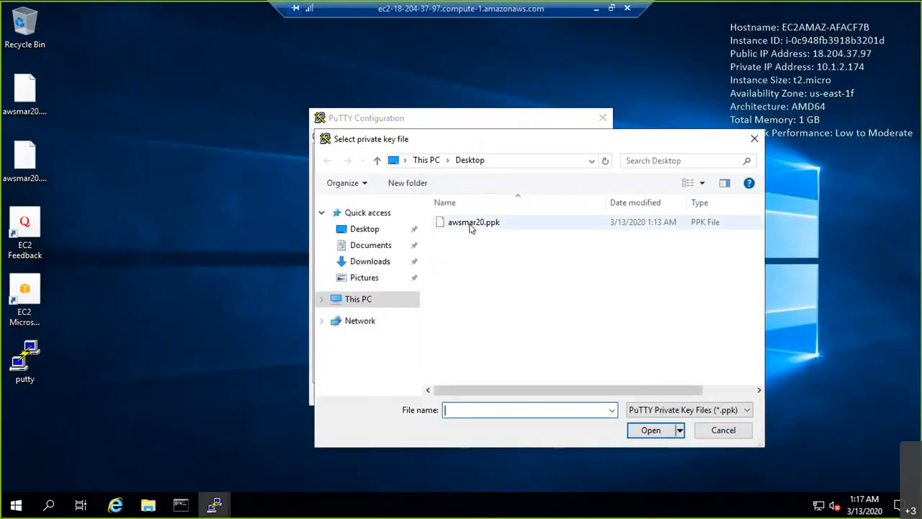
double_click(470, 224)
left_click(518, 395)
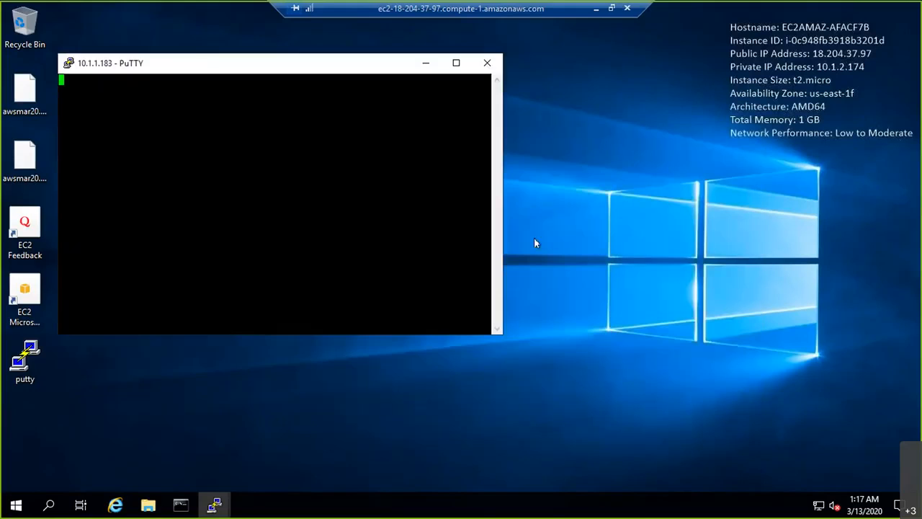
left_click(455, 345)
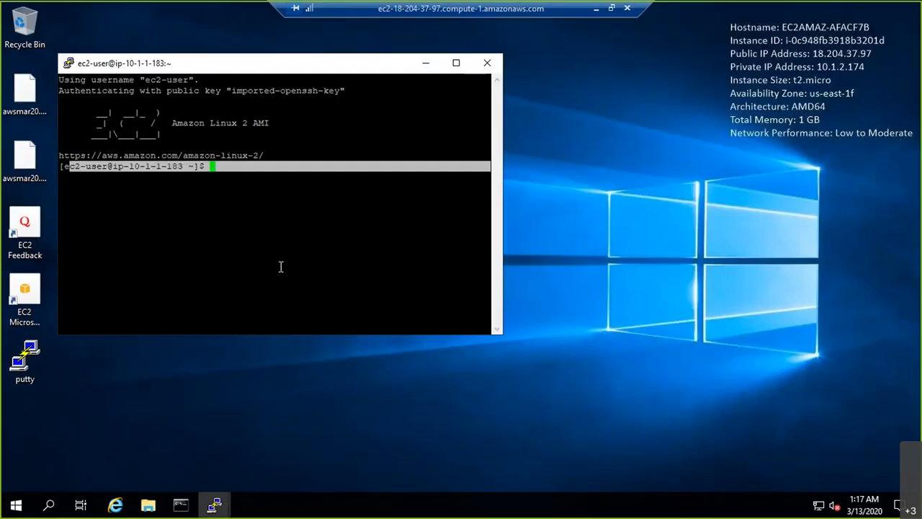
- Resize the new SSH terminal window and return to the local AWS console
left_click(300, 203)
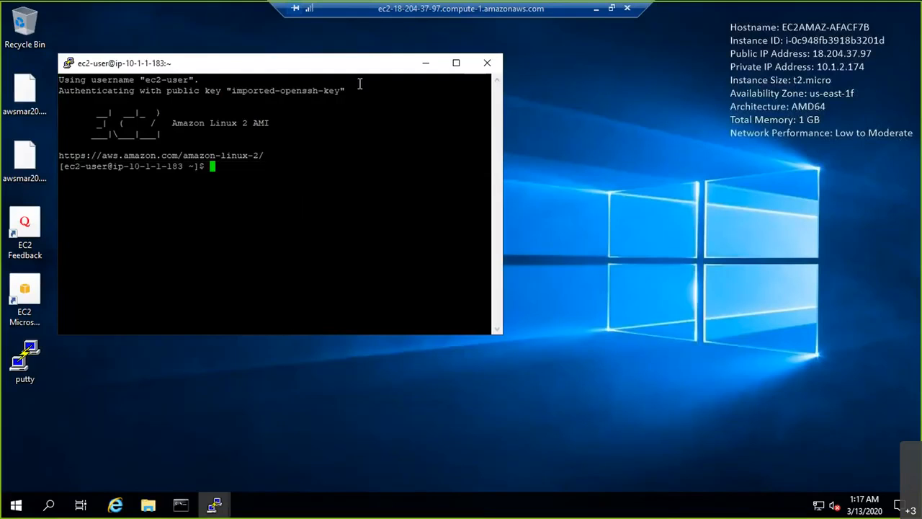
double_click(139, 68)
double_click(201, 7)
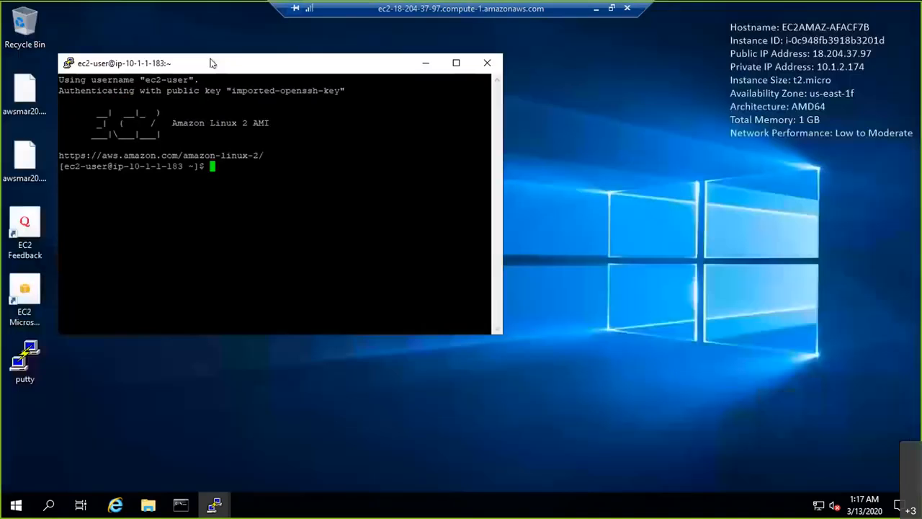
left_click(599, 10)
- Check the new instance's subnet EUS_PR_VPC1_WEBS1 against DemoVM1's details, then go to the whiteboard
scroll(545, 407, "down", 1)
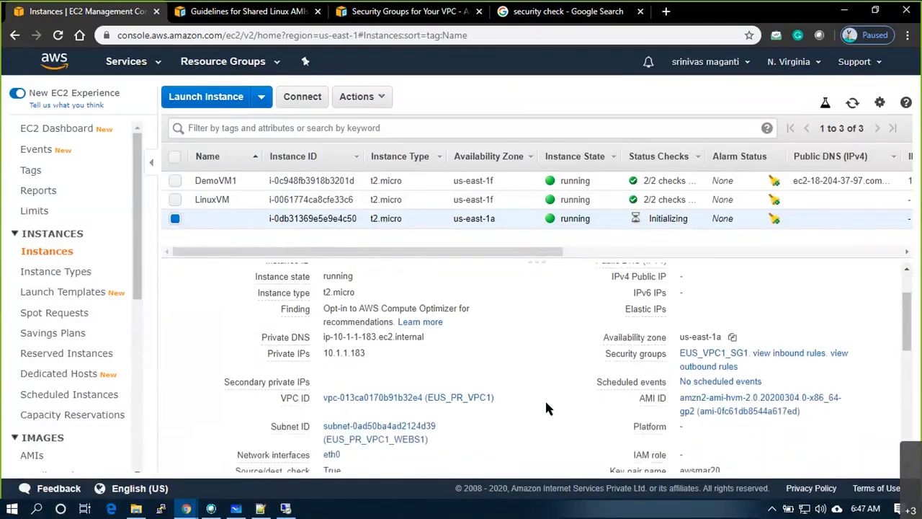
scroll(379, 393, "down", 1)
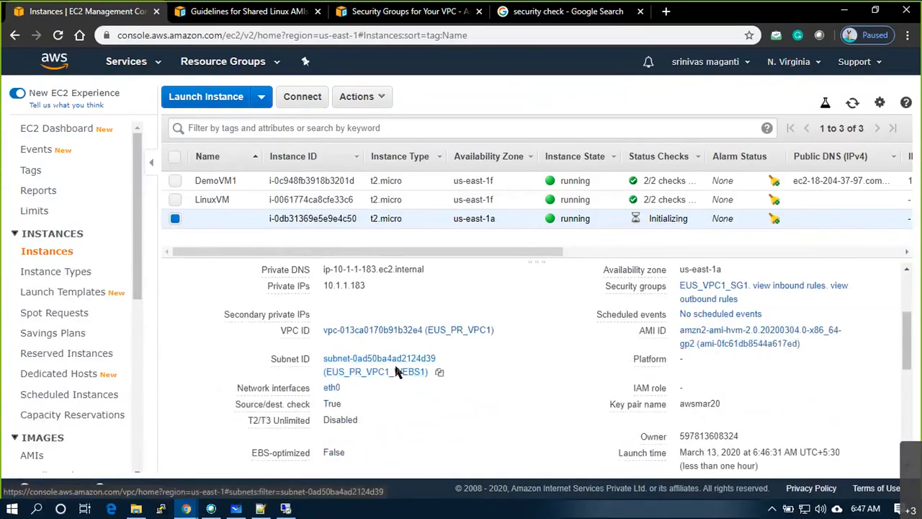
left_click(330, 181)
scroll(371, 392, "down", 1)
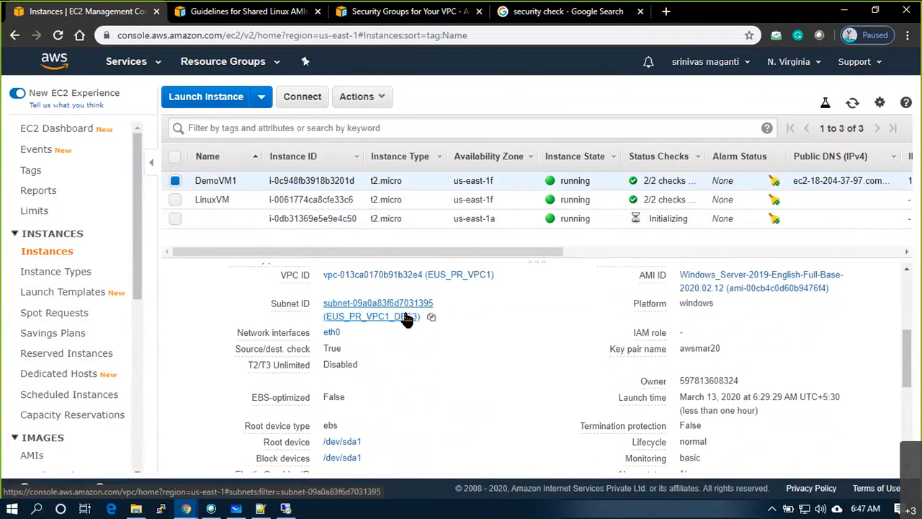
key("alt+Tab")
key("alt+Tab")
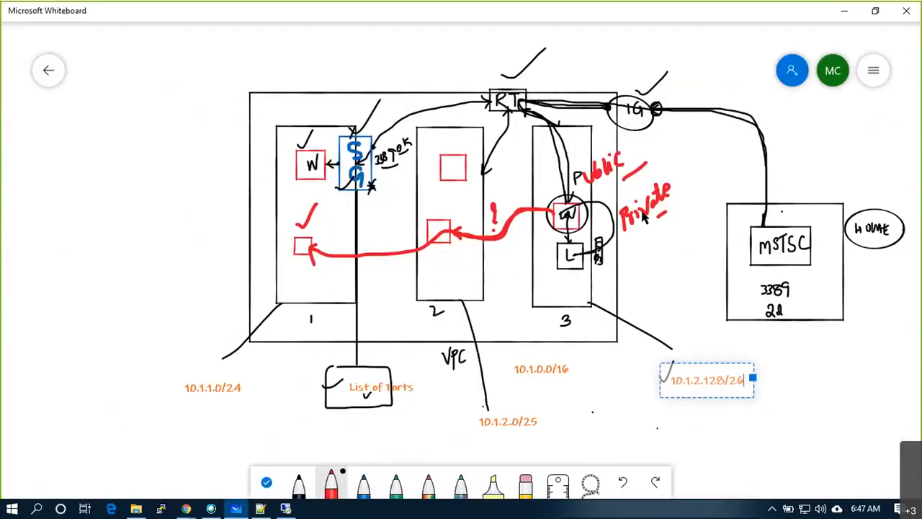
- Draw red marks along the VPC top, a small box in subnet 1, and a line joining subnets 1–3
mouse_move(271, 108)
left_mouse_down()
mouse_move(272, 116)
mouse_move(379, 105)
left_mouse_up()
left_click_drag(387, 105, 421, 99)
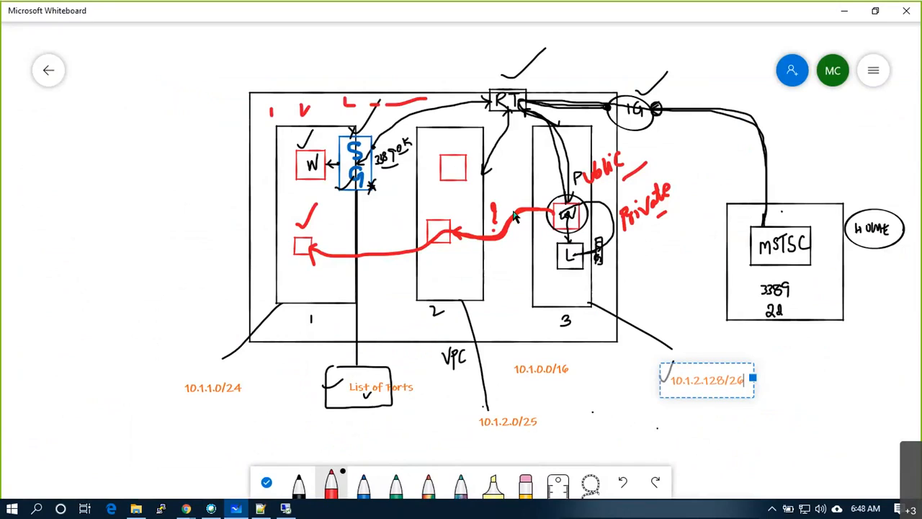
mouse_move(334, 238)
left_mouse_down()
mouse_move(345, 268)
mouse_move(333, 231)
left_mouse_up()
mouse_move(340, 235)
left_mouse_down()
mouse_move(343, 263)
mouse_move(347, 247)
left_mouse_up()
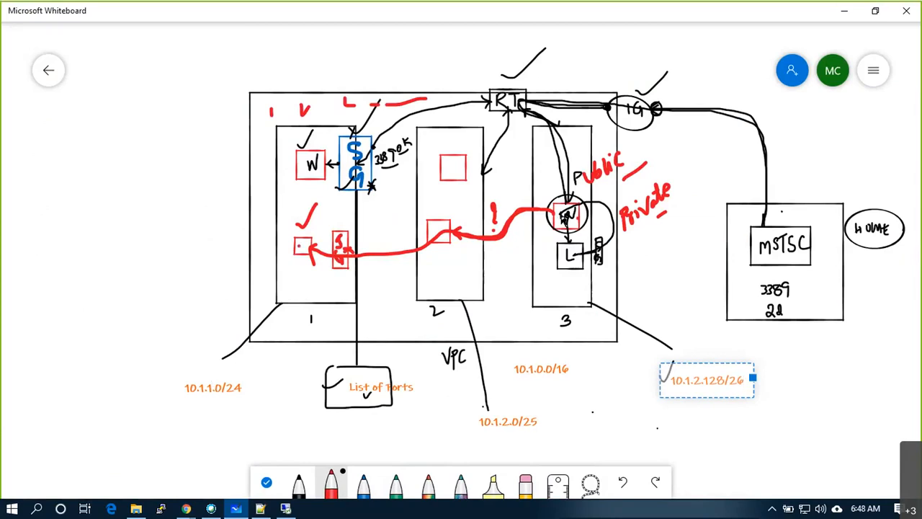
mouse_move(315, 306)
left_mouse_down()
mouse_move(314, 315)
mouse_move(399, 322)
mouse_move(436, 322)
mouse_move(445, 303)
mouse_move(446, 321)
mouse_move(552, 311)
left_mouse_up()
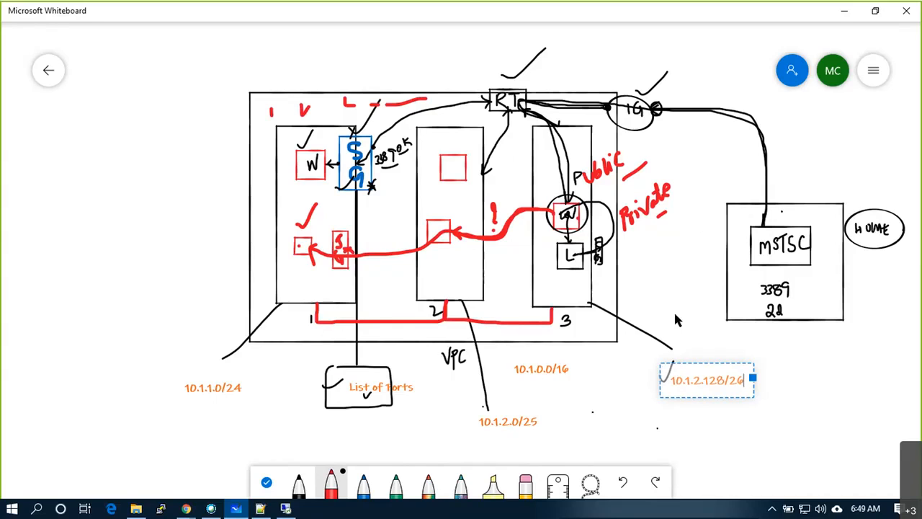
- Zoom out on the VPC diagram and go back to the My Whiteboards list
scroll(674, 310, "down", 2)
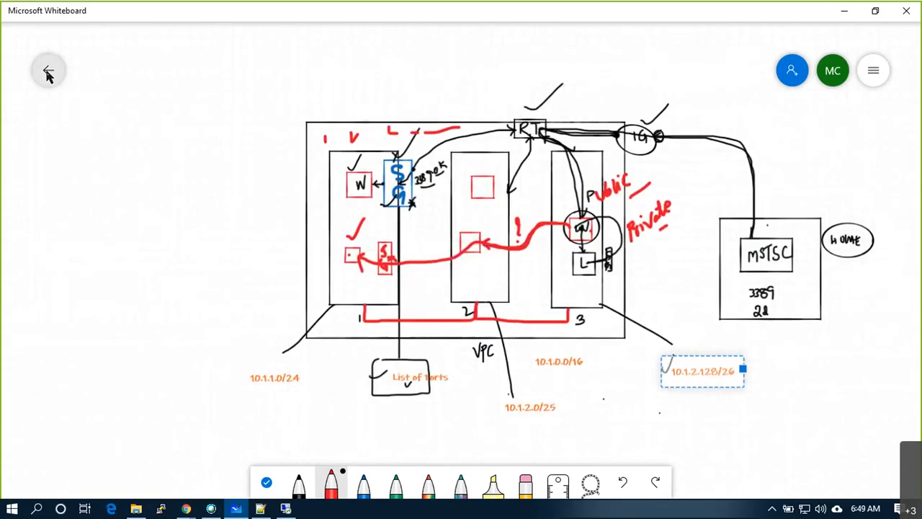
left_click(44, 72)
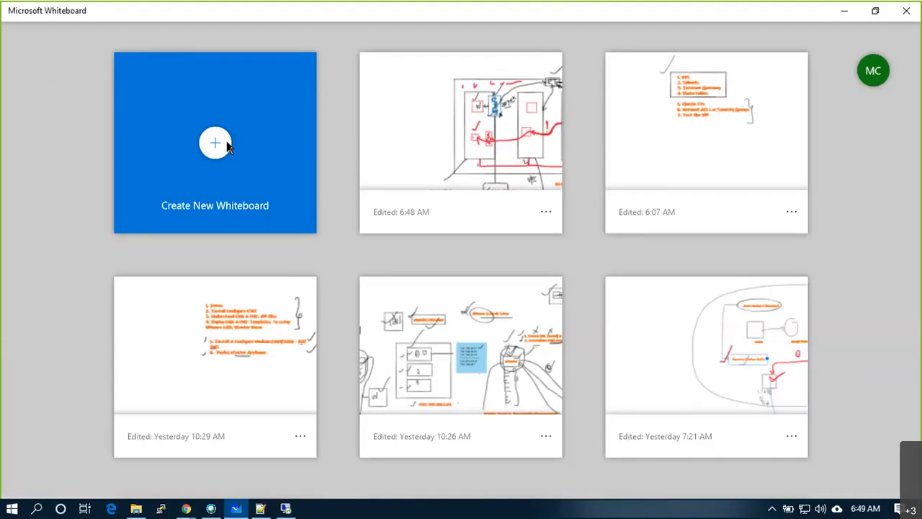
- Create a new blank whiteboard and draw the outer VPC box in black
left_click(227, 144)
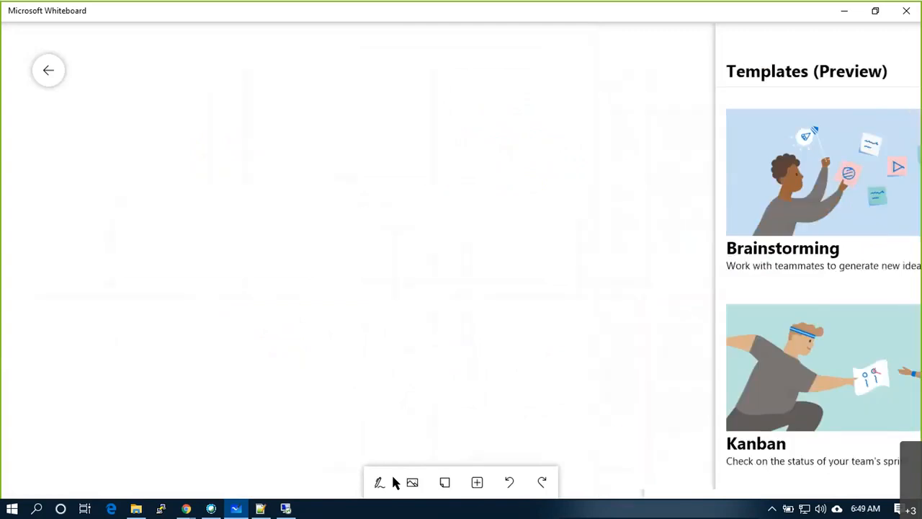
left_click(382, 482)
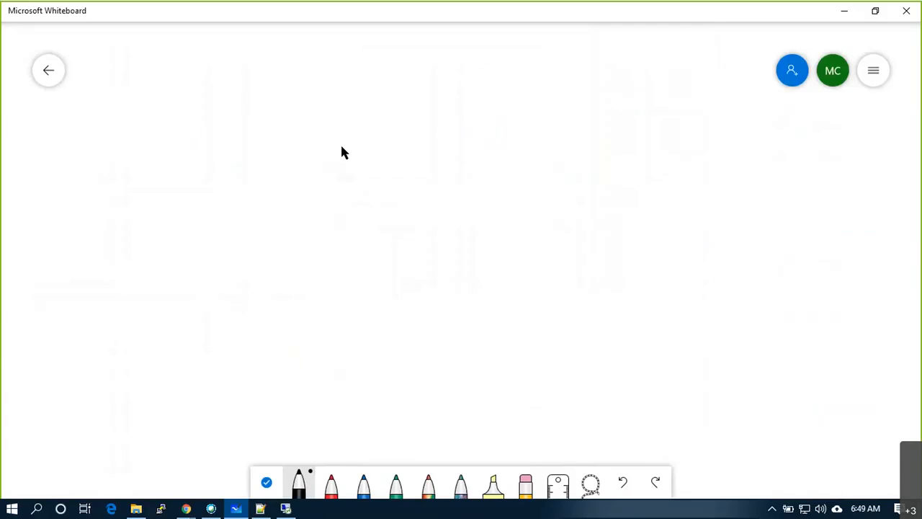
mouse_move(214, 67)
left_mouse_down()
mouse_move(216, 240)
mouse_move(639, 241)
mouse_move(641, 64)
mouse_move(214, 66)
left_mouse_up()
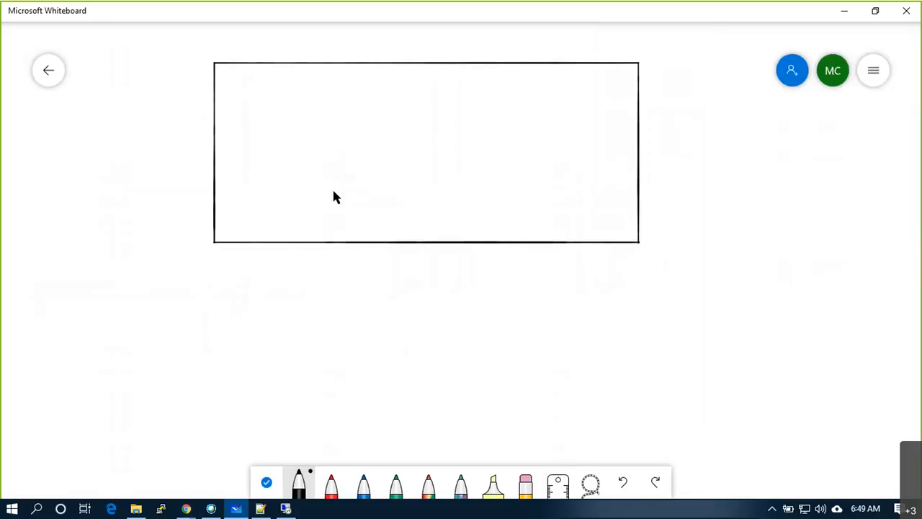
left_click(296, 490)
mouse_move(244, 79)
left_mouse_down()
mouse_move(241, 209)
mouse_move(268, 224)
mouse_move(318, 223)
mouse_move(317, 81)
mouse_move(243, 78)
left_mouse_up()
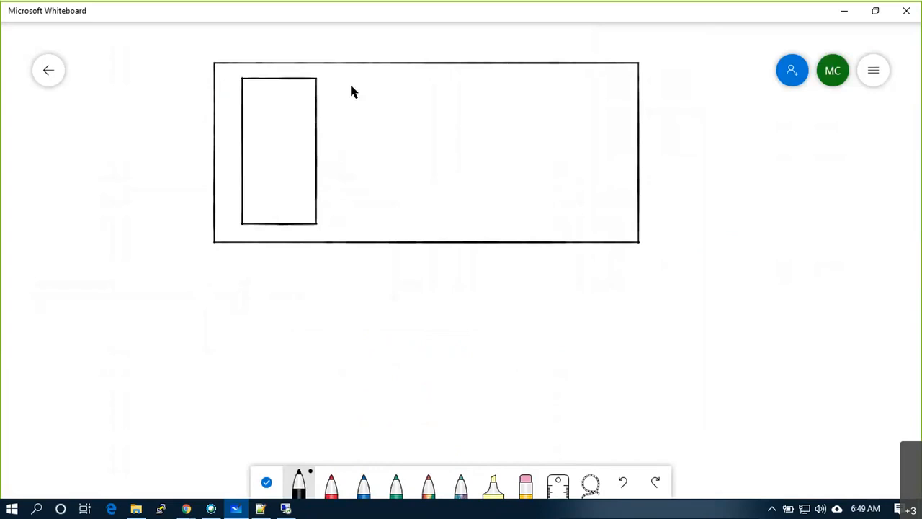
- Draw the second and third subnet boxes inside the VPC
mouse_move(350, 80)
left_mouse_down()
mouse_move(346, 228)
mouse_move(441, 230)
mouse_move(444, 82)
mouse_move(395, 145)
mouse_move(391, 226)
mouse_move(490, 221)
mouse_move(490, 99)
mouse_move(395, 82)
left_mouse_up()
key("ctrl+z")
key("ctrl+z")
key("ctrl+z")
left_click_drag(392, 77, 392, 161)
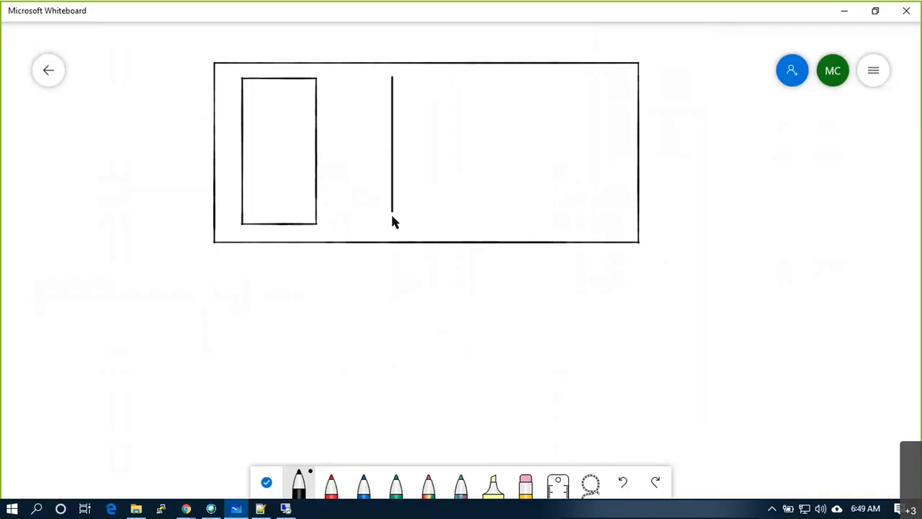
mouse_move(479, 221)
left_mouse_down()
mouse_move(482, 82)
mouse_move(425, 87)
left_mouse_up()
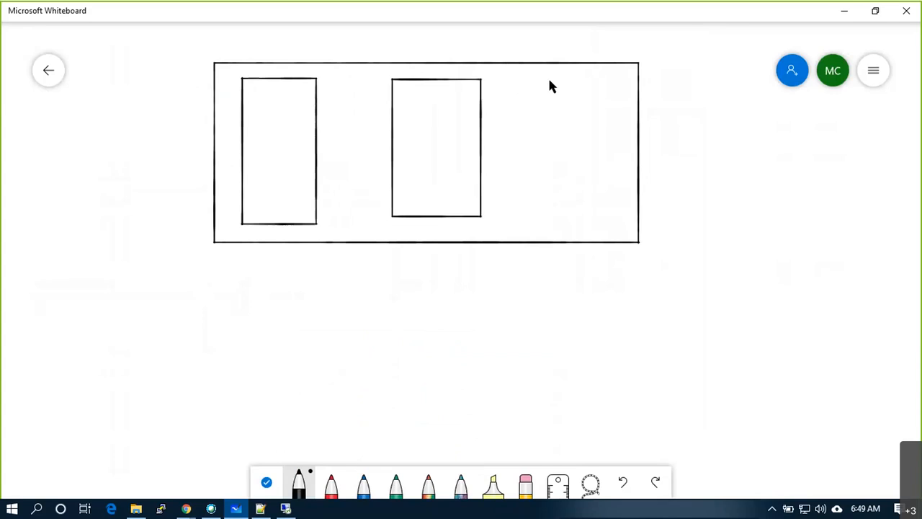
mouse_move(537, 84)
left_mouse_down()
mouse_move(535, 209)
mouse_move(595, 213)
left_mouse_up()
mouse_move(609, 169)
left_mouse_down()
mouse_move(610, 88)
mouse_move(539, 83)
left_mouse_up()
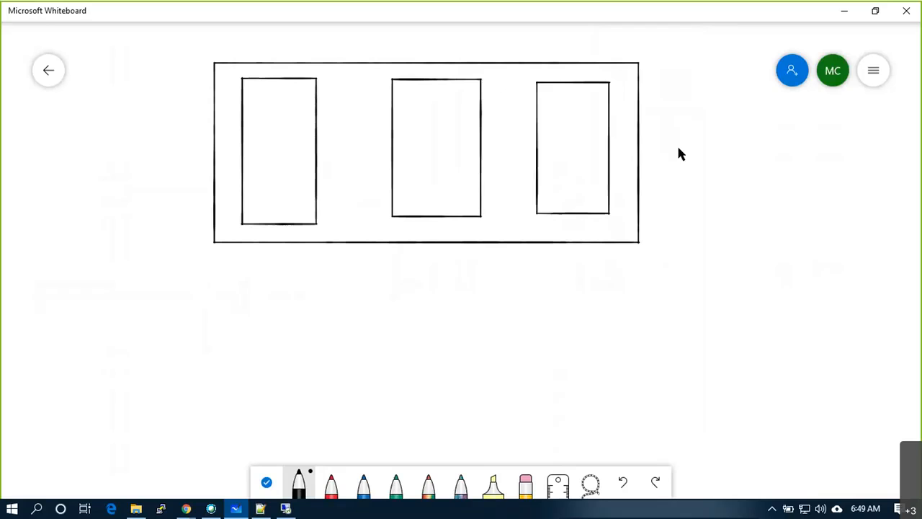
- Add the IG circle with a top line linking all three subnets, plus L and W boxes
mouse_move(675, 128)
left_mouse_down()
mouse_move(654, 127)
mouse_move(630, 149)
mouse_move(673, 165)
mouse_move(672, 132)
mouse_move(683, 108)
mouse_move(647, 96)
mouse_move(658, 124)
mouse_move(678, 120)
left_mouse_up()
key("ctrl+z")
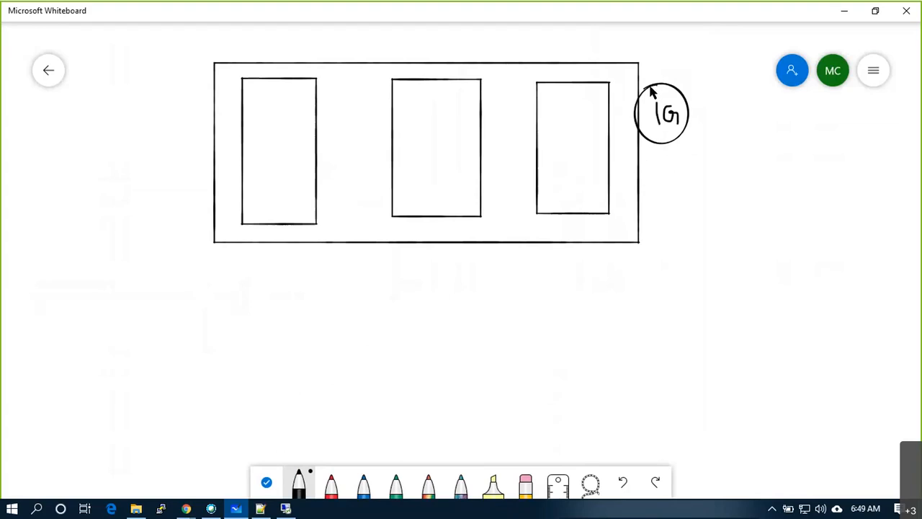
mouse_move(634, 111)
left_mouse_down()
mouse_move(624, 86)
mouse_move(595, 70)
mouse_move(281, 76)
left_mouse_up()
left_click_drag(445, 70, 444, 77)
left_click_drag(575, 70, 575, 84)
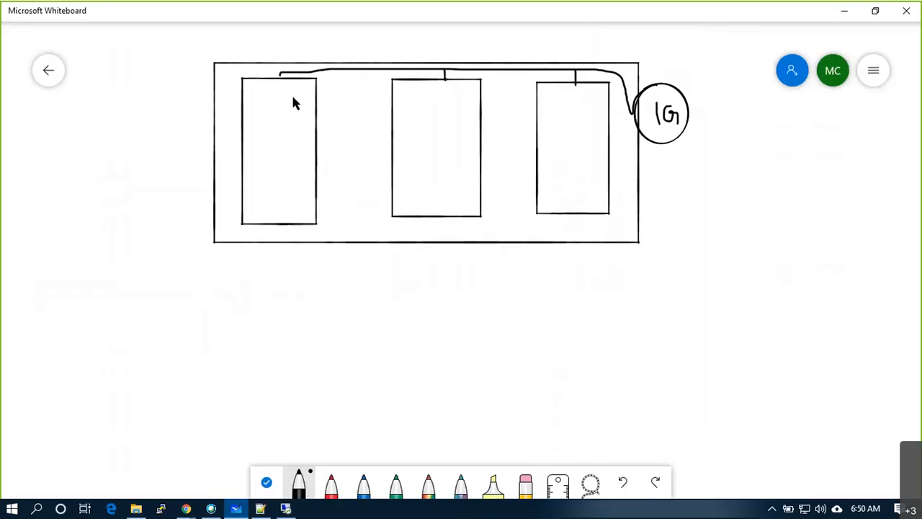
left_click_drag(278, 73, 280, 78)
mouse_move(286, 136)
left_mouse_down()
mouse_move(292, 101)
mouse_move(262, 101)
mouse_move(278, 121)
left_mouse_up()
mouse_move(580, 128)
left_mouse_down()
mouse_move(582, 107)
mouse_move(564, 103)
mouse_move(575, 122)
mouse_move(564, 171)
mouse_move(563, 147)
mouse_move(575, 168)
mouse_move(585, 165)
left_mouse_up()
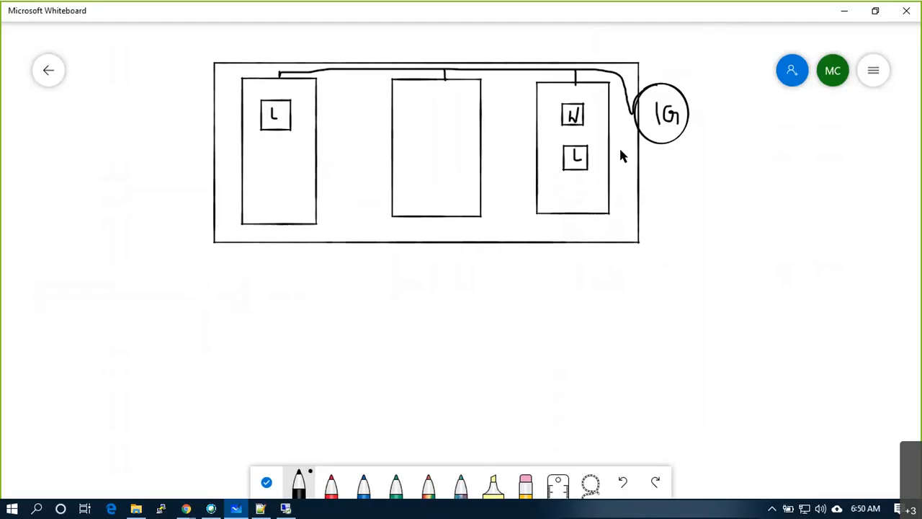
- With a thinner red pen, draw the SG box with arrows to the L and W boxes
left_click(332, 486)
left_click(333, 488)
left_click(364, 417)
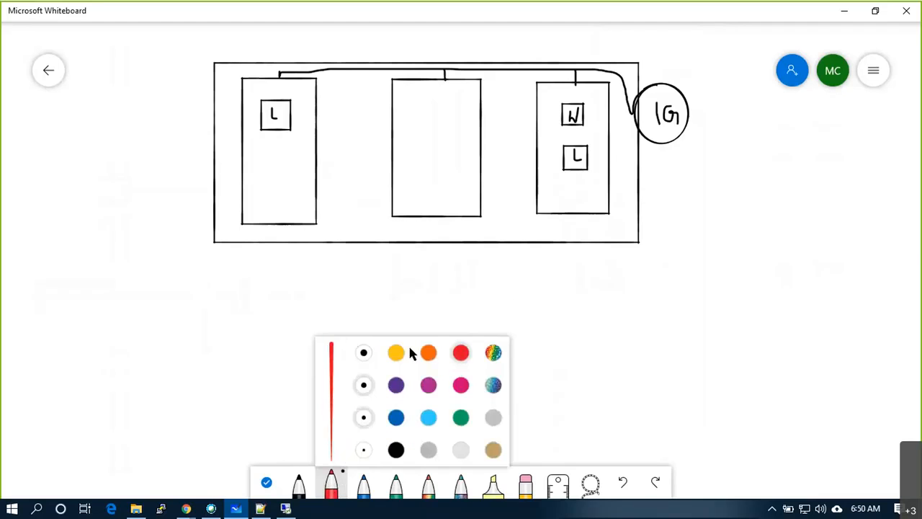
mouse_move(591, 103)
left_mouse_down()
mouse_move(591, 123)
mouse_move(602, 110)
left_mouse_up()
key("ctrl+z")
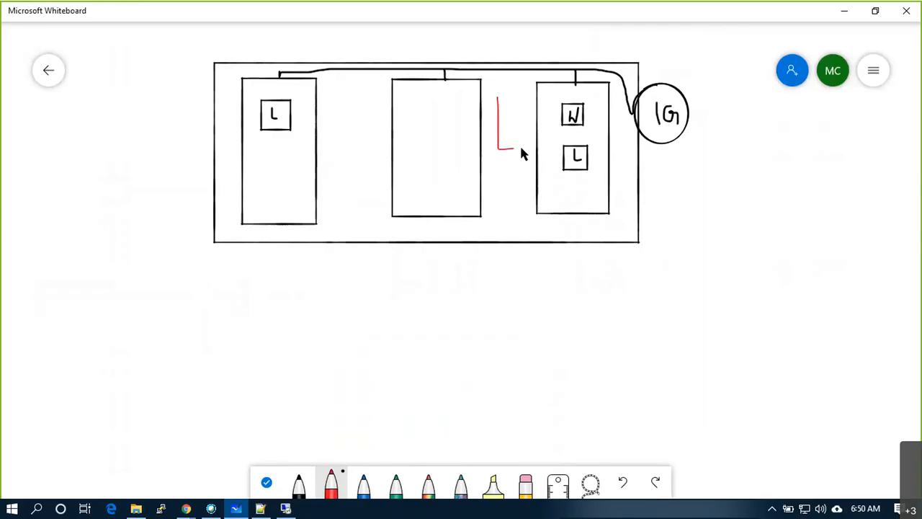
mouse_move(521, 122)
left_mouse_down()
mouse_move(520, 99)
mouse_move(498, 97)
mouse_move(510, 77)
left_mouse_up()
mouse_move(523, 116)
left_mouse_down()
mouse_move(552, 115)
mouse_move(291, 124)
left_mouse_up()
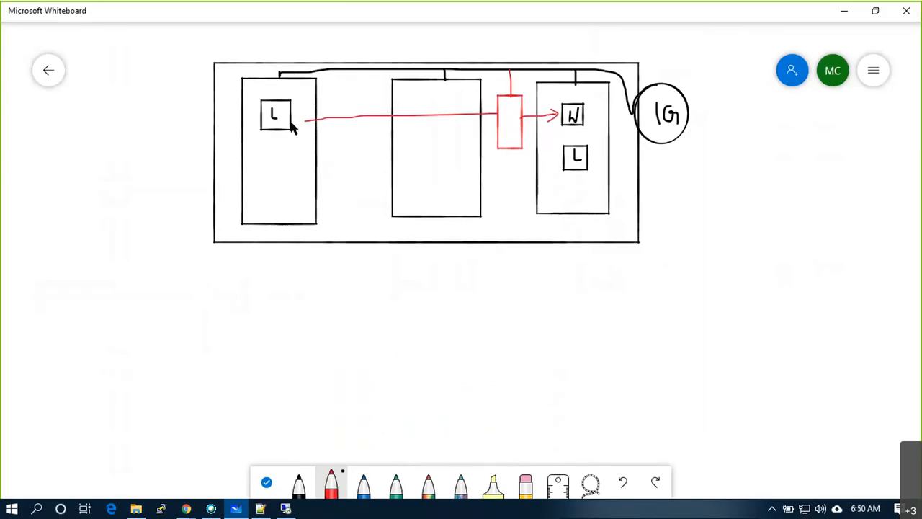
left_click_drag(524, 136, 563, 163)
left_click_drag(512, 137, 514, 144)
left_click_drag(504, 84, 519, 84)
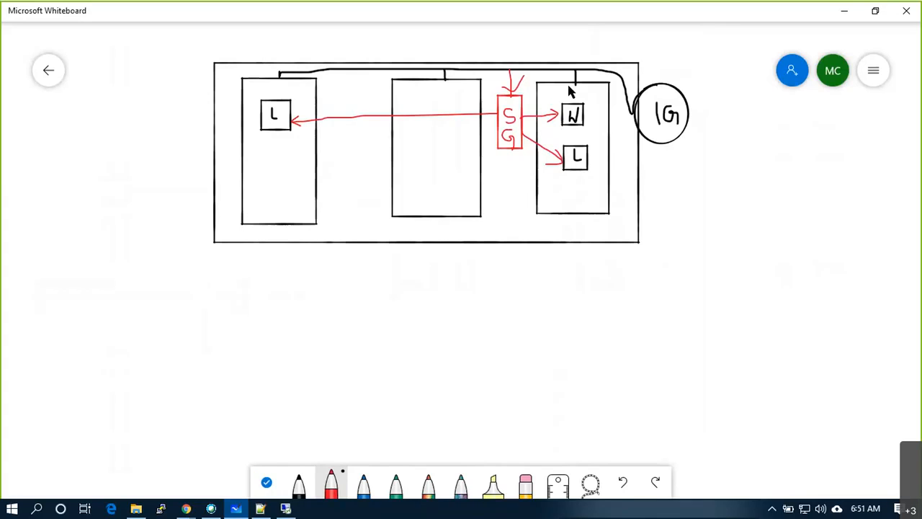
- Number the subnets 1, 2 and 3 and label the diagram VPC 1
left_click(287, 233)
left_click(411, 223)
left_click(542, 217)
left_click_drag(538, 216, 537, 225)
left_click_drag(250, 250, 253, 258)
left_click_drag(264, 251, 271, 262)
left_click(298, 488)
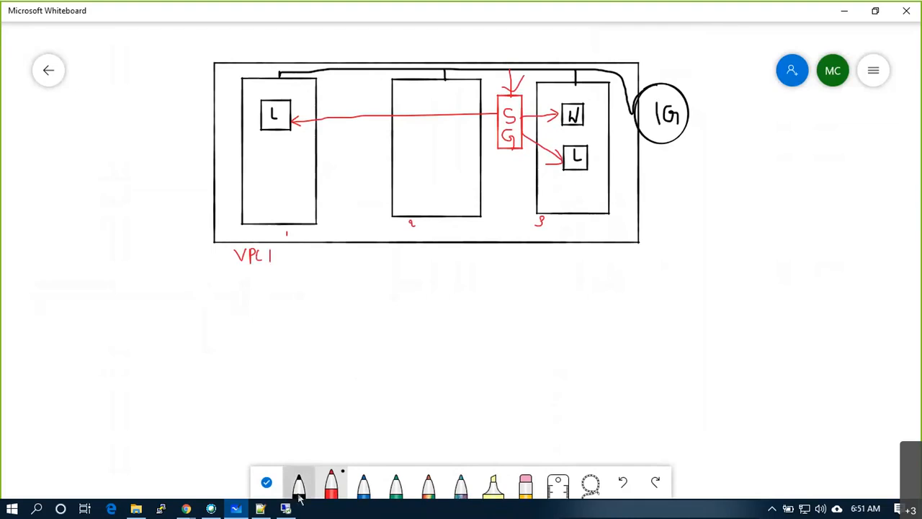
- Add a colon after VPC 1 and a 10.1.0.0/16 text note beside it
left_click(281, 252)
left_click(281, 258)
right_click(294, 250)
left_click(304, 218)
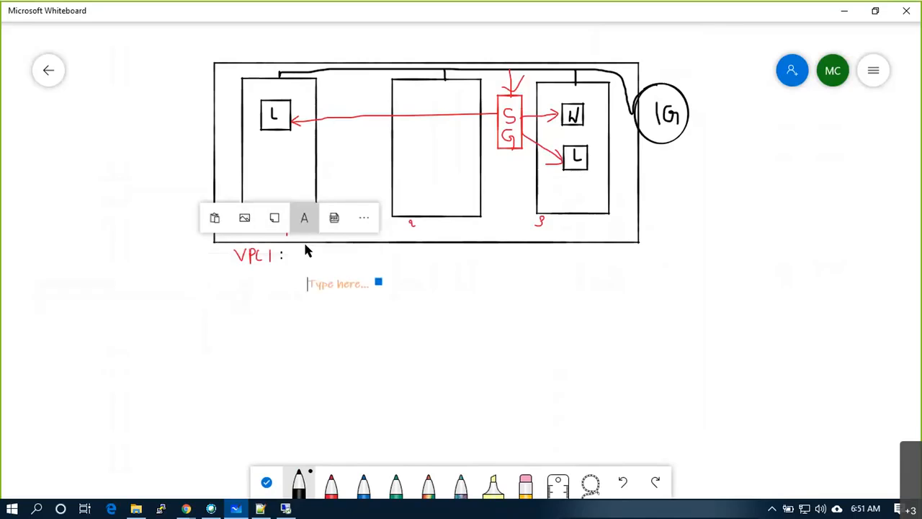
type("10.1.0.0/16")
left_click(441, 298)
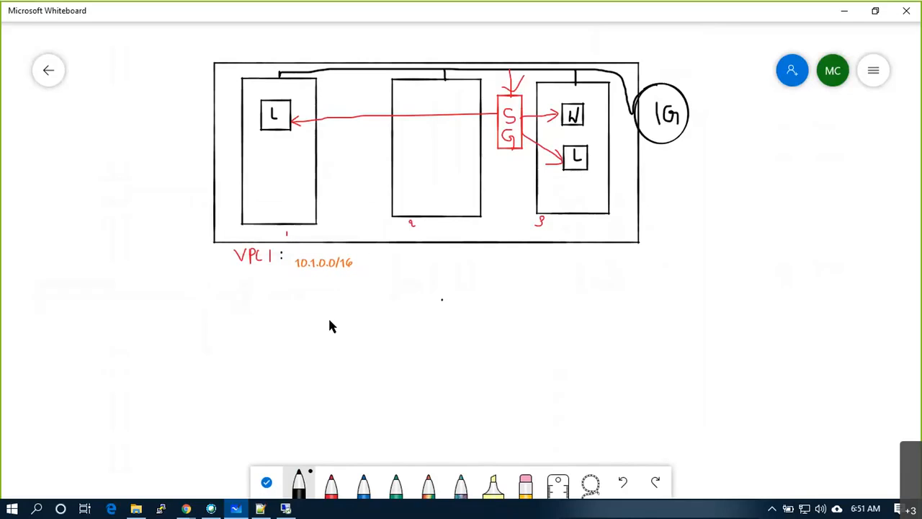
- Draw a second VPC box with two subnets and an IG circle
left_click(298, 483)
mouse_move(211, 290)
left_mouse_down()
mouse_move(211, 426)
mouse_move(647, 425)
mouse_move(656, 290)
mouse_move(209, 288)
left_mouse_up()
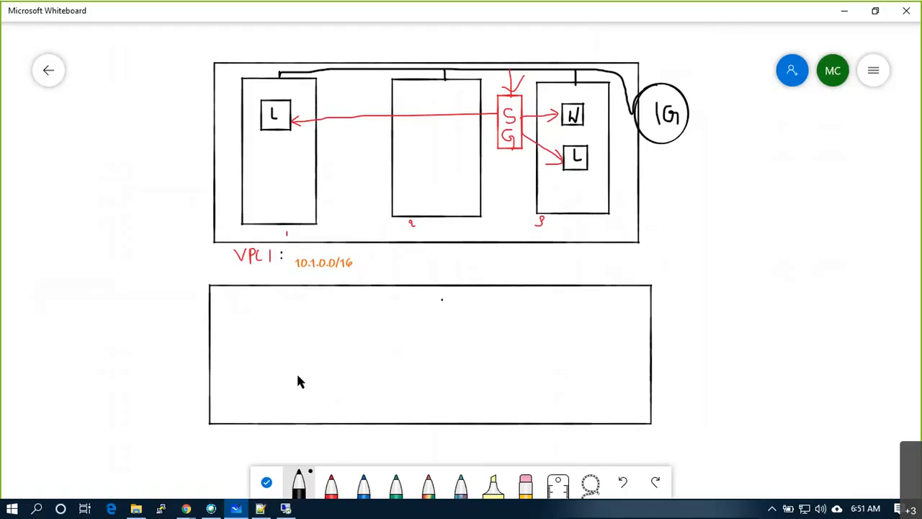
mouse_move(252, 292)
left_mouse_down()
mouse_move(249, 387)
mouse_move(281, 411)
mouse_move(331, 390)
mouse_move(335, 297)
mouse_move(253, 301)
left_mouse_up()
mouse_move(410, 300)
left_mouse_down()
mouse_move(411, 394)
mouse_move(466, 408)
mouse_move(524, 373)
mouse_move(527, 315)
mouse_move(412, 301)
left_mouse_up()
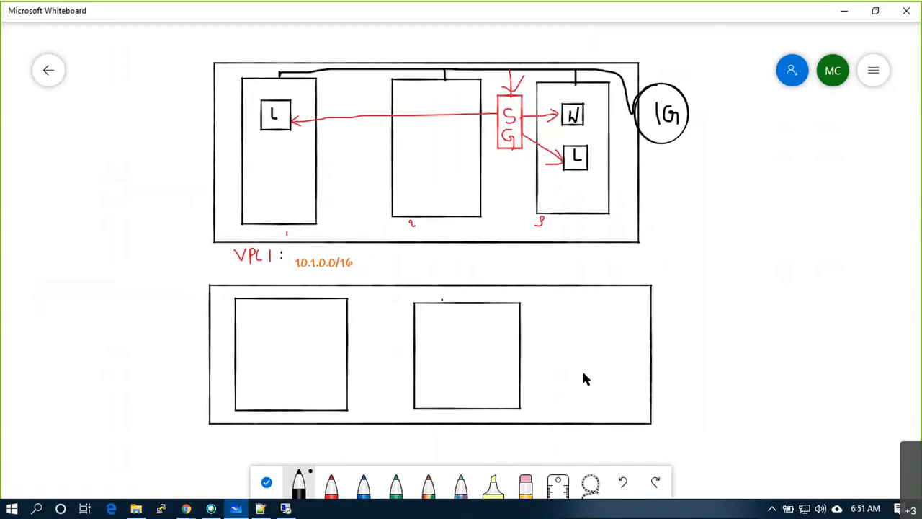
mouse_move(672, 339)
left_mouse_down()
mouse_move(646, 346)
mouse_move(651, 371)
mouse_move(673, 366)
mouse_move(677, 349)
mouse_move(661, 365)
mouse_move(675, 360)
left_mouse_up()
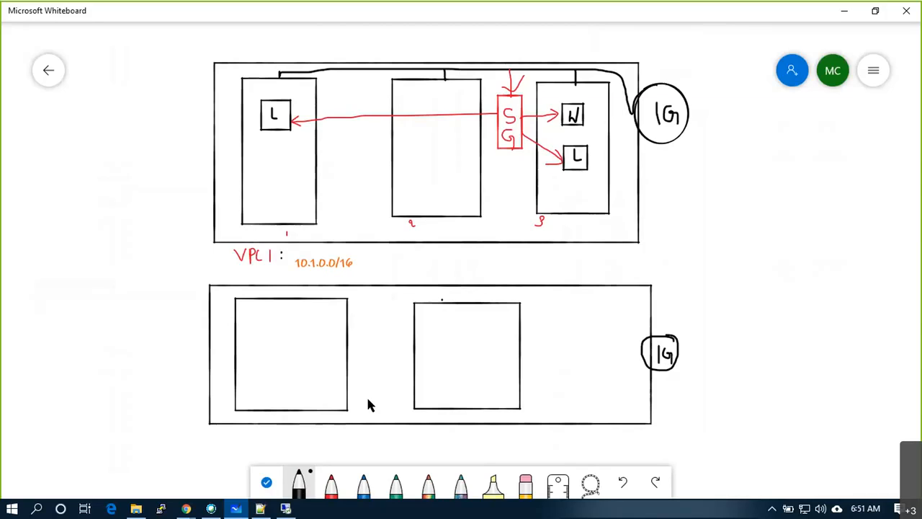
- Label it 'VPC2:' with the text 172.16.0.0/16 followed by a question mark
mouse_move(223, 433)
left_mouse_down()
mouse_move(235, 433)
mouse_move(244, 449)
mouse_move(287, 447)
mouse_move(257, 435)
mouse_move(266, 446)
left_mouse_up()
left_click(285, 436)
left_click(285, 444)
right_click(308, 442)
left_click(323, 408)
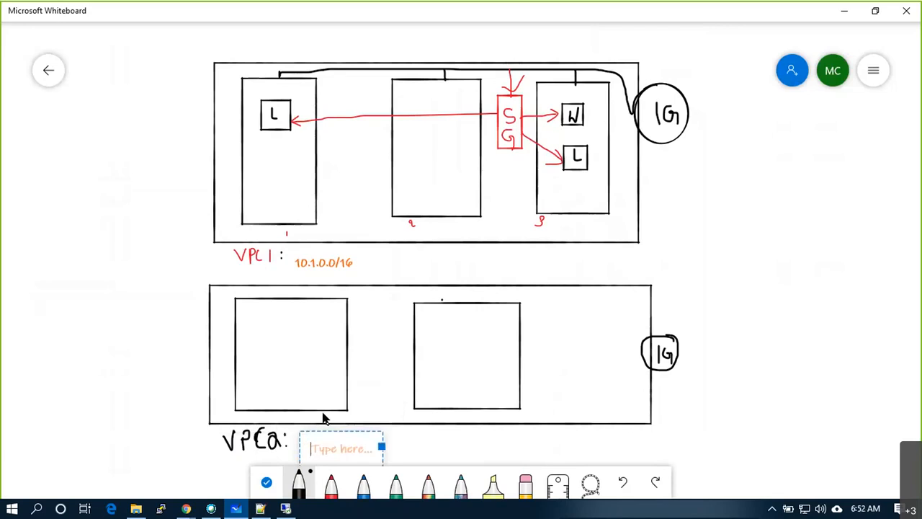
type("172.16.0.")
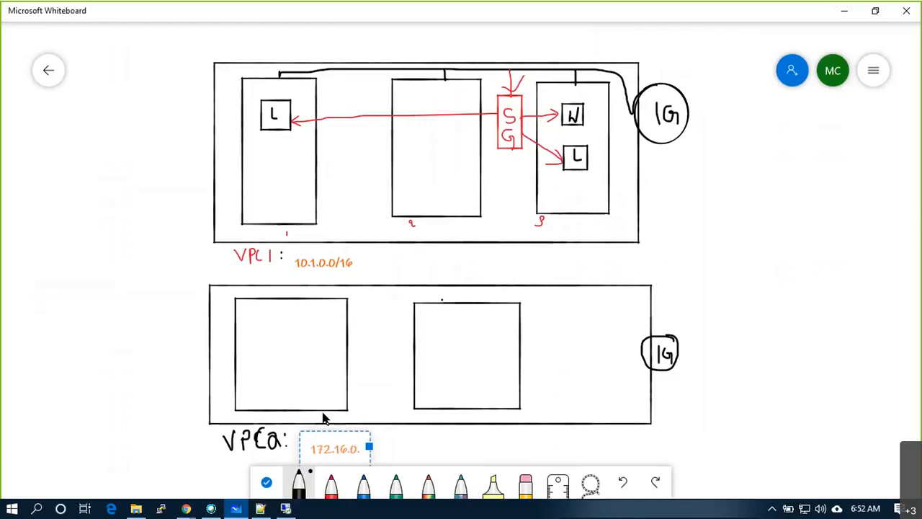
type("0/16")
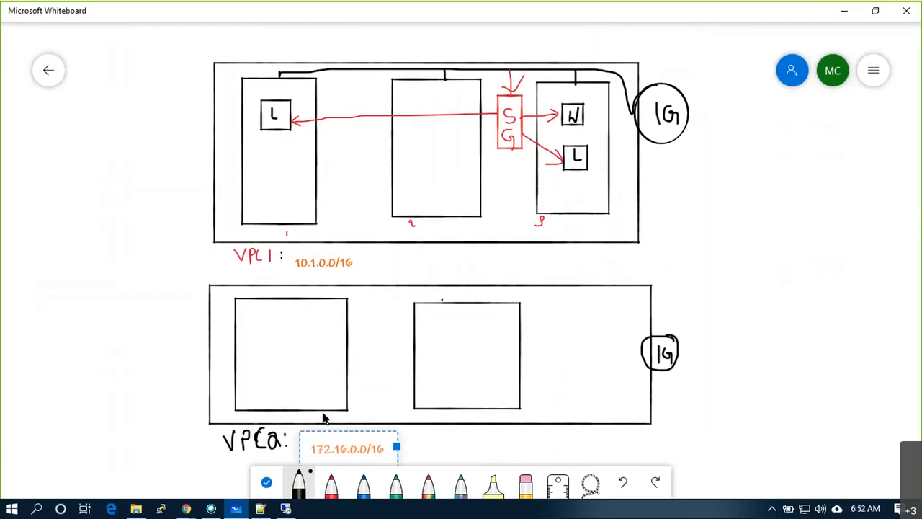
left_click(420, 433)
left_click_drag(400, 442, 403, 453)
left_click(404, 456)
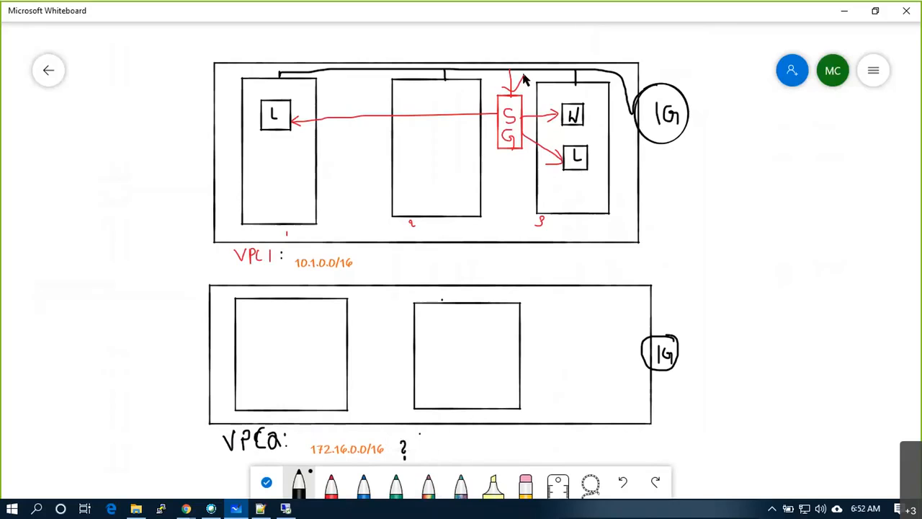
- Draw small instance squares in VPC2 and a curved line linking them up to VPC1
mouse_move(268, 334)
left_mouse_down()
mouse_move(293, 360)
mouse_move(298, 346)
mouse_move(274, 335)
left_mouse_up()
mouse_move(450, 330)
left_mouse_down()
mouse_move(452, 361)
mouse_move(478, 336)
mouse_move(453, 333)
left_mouse_up()
mouse_move(308, 352)
left_mouse_down()
mouse_move(433, 353)
mouse_move(422, 357)
left_mouse_up()
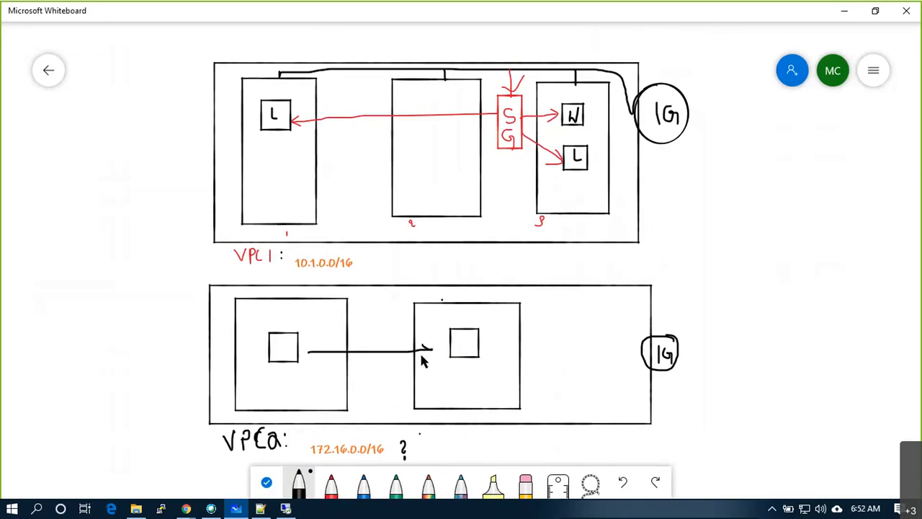
mouse_move(318, 346)
left_mouse_down()
mouse_move(309, 352)
mouse_move(318, 357)
left_mouse_up()
key("ctrl+z")
key("ctrl+z")
key("ctrl+z")
key("ctrl+z")
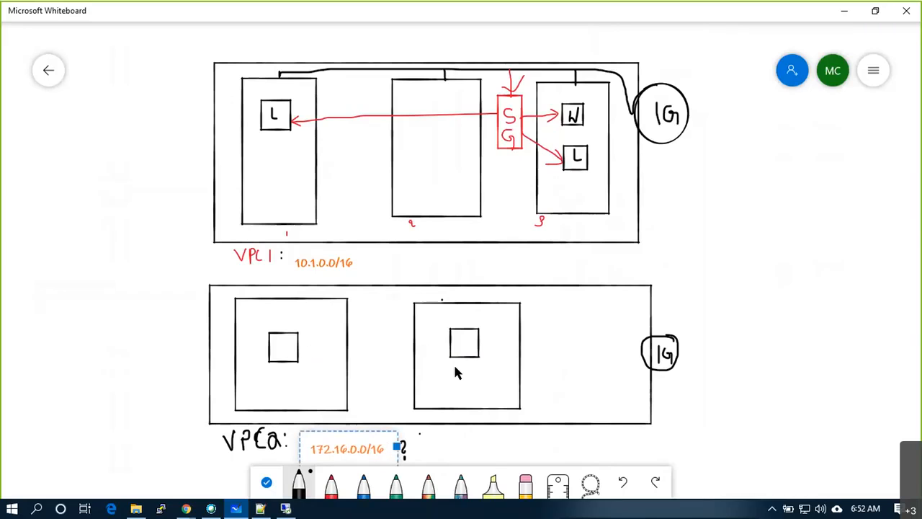
mouse_move(283, 344)
left_mouse_down()
mouse_move(281, 354)
mouse_move(199, 354)
mouse_move(173, 248)
mouse_move(214, 138)
mouse_move(258, 118)
mouse_move(251, 127)
left_mouse_up()
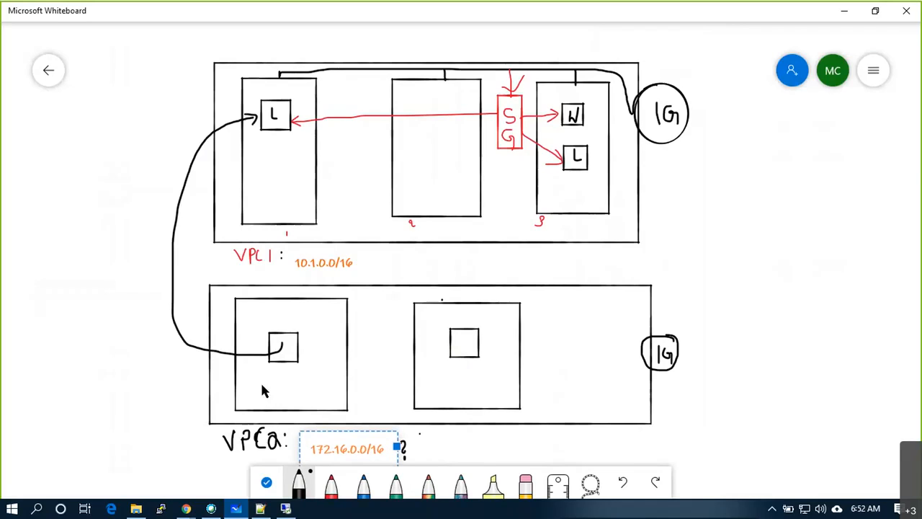
- Add IP labels 172.16.1.189 and 10.1.1.183 on lines out from the two instances
left_click_drag(280, 350, 135, 389)
right_click(88, 382)
left_click(113, 366)
type("172.16.1.18")
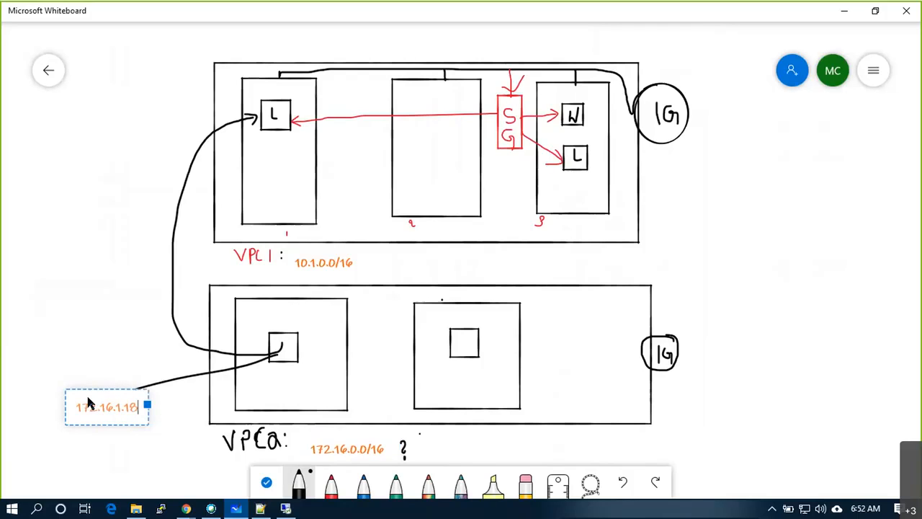
type("9")
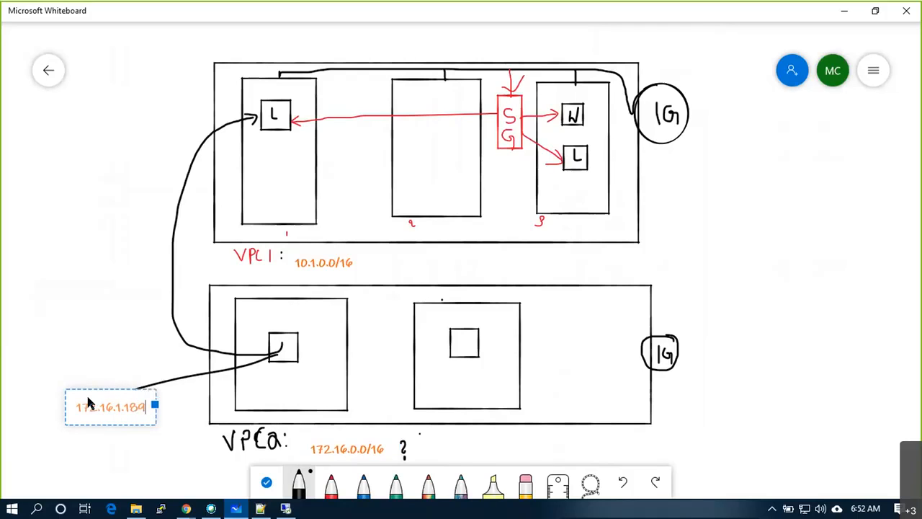
left_click(92, 324)
left_click_drag(264, 104, 118, 104)
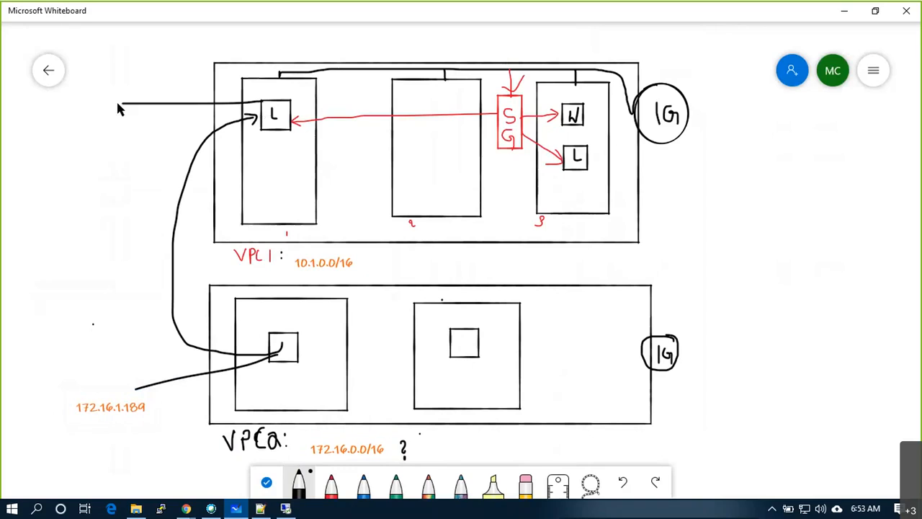
right_click(102, 107)
left_click(117, 76)
type("10.1.1.183")
left_click(66, 185)
- Draw a question mark between the VPCs and a tall brace labelled US-EAST
left_click_drag(138, 209, 141, 228)
left_click(140, 237)
mouse_move(720, 60)
left_mouse_down()
mouse_move(735, 234)
mouse_move(715, 412)
left_mouse_up()
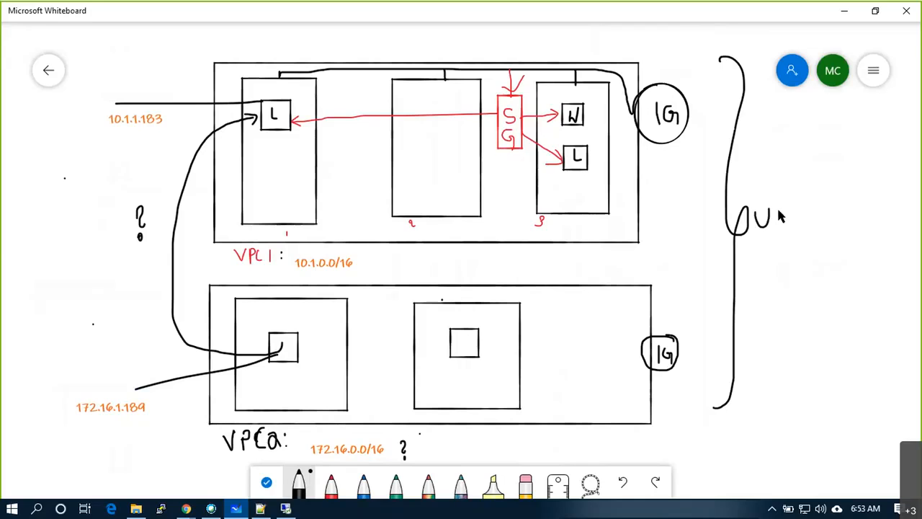
left_click_drag(781, 222, 789, 222)
mouse_move(788, 209)
left_mouse_down()
mouse_move(800, 208)
mouse_move(795, 225)
mouse_move(817, 225)
mouse_move(842, 196)
left_mouse_up()
left_click_drag(838, 198, 850, 227)
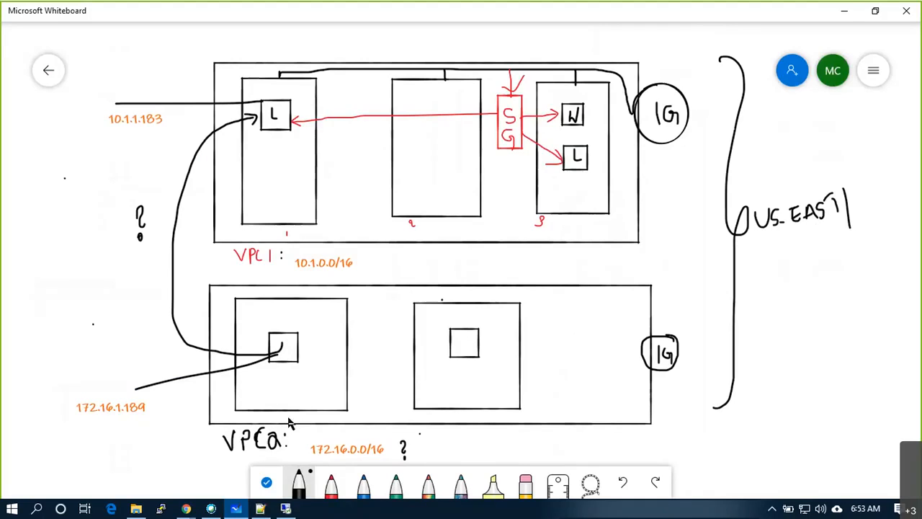
left_click(186, 508)
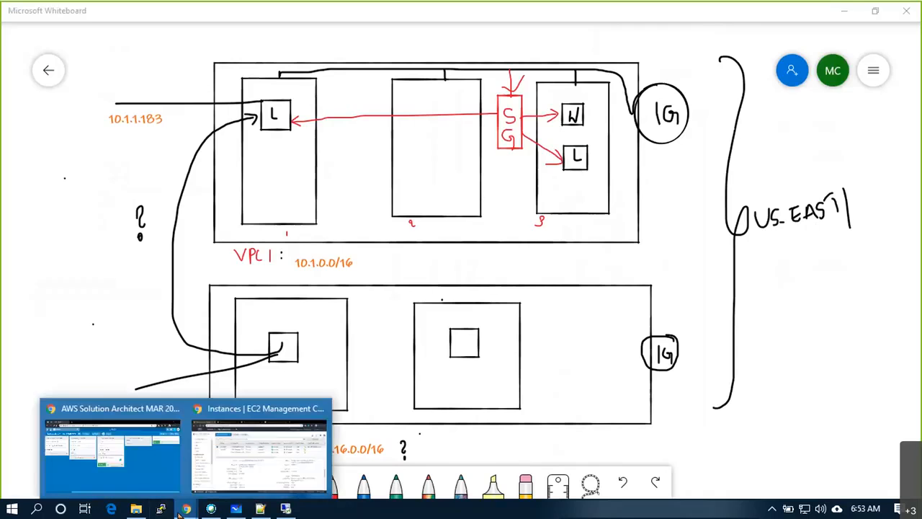
left_click(216, 483)
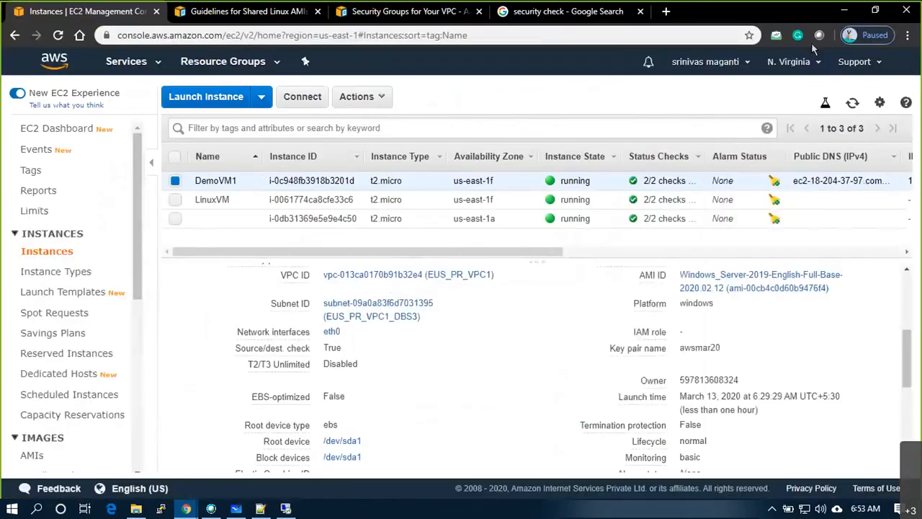
left_click(780, 62)
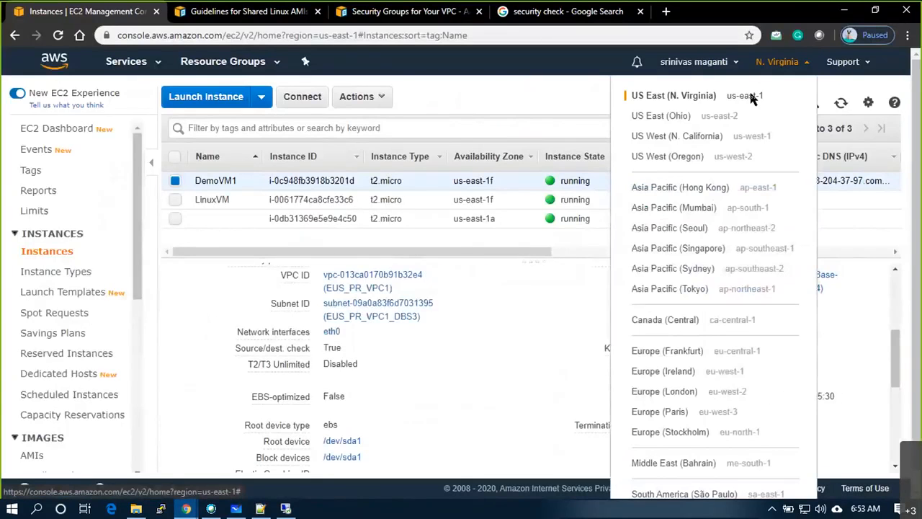
left_click(498, 368)
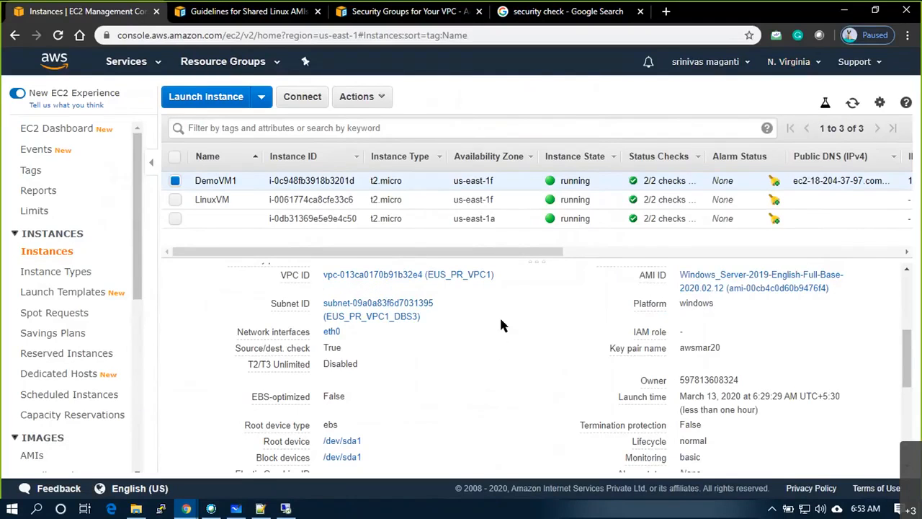
left_click(238, 512)
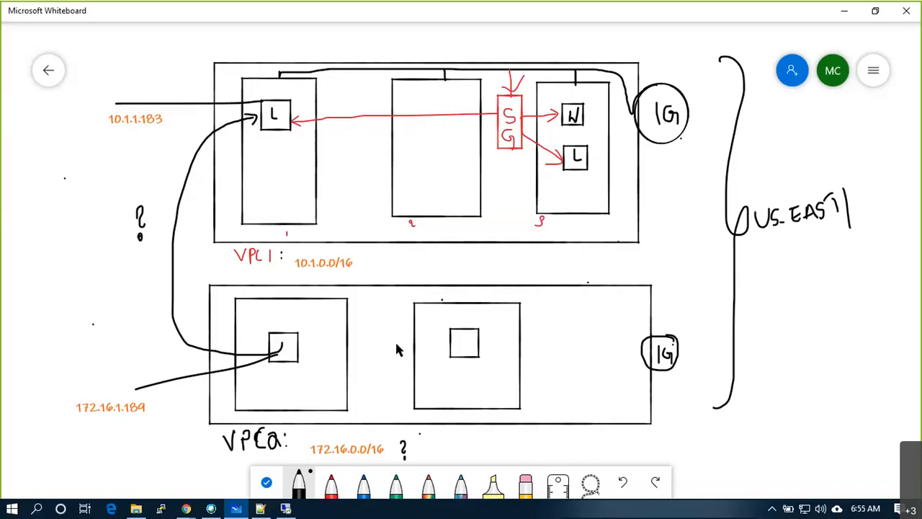
- Add labels 280 and 500, run a line from the L box through both IGs, underline US-EAST
mouse_move(568, 357)
left_mouse_down()
mouse_move(642, 349)
mouse_move(681, 361)
left_mouse_up()
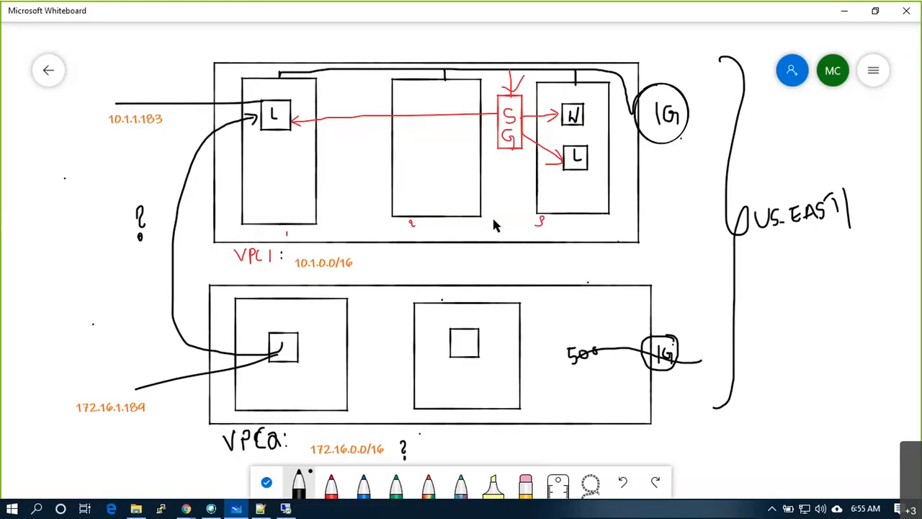
mouse_move(493, 216)
left_mouse_down()
mouse_move(500, 224)
mouse_move(516, 214)
left_mouse_up()
mouse_move(552, 174)
left_mouse_down()
mouse_move(608, 157)
mouse_move(691, 105)
left_mouse_up()
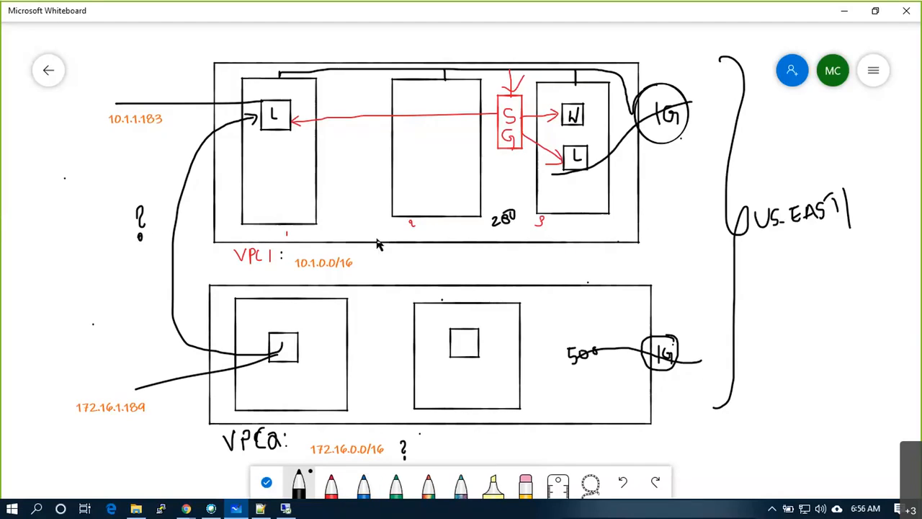
mouse_move(705, 100)
left_mouse_down()
mouse_move(718, 150)
mouse_move(718, 232)
left_mouse_up()
mouse_move(718, 293)
left_mouse_down()
mouse_move(714, 352)
mouse_move(702, 371)
mouse_move(662, 361)
left_mouse_up()
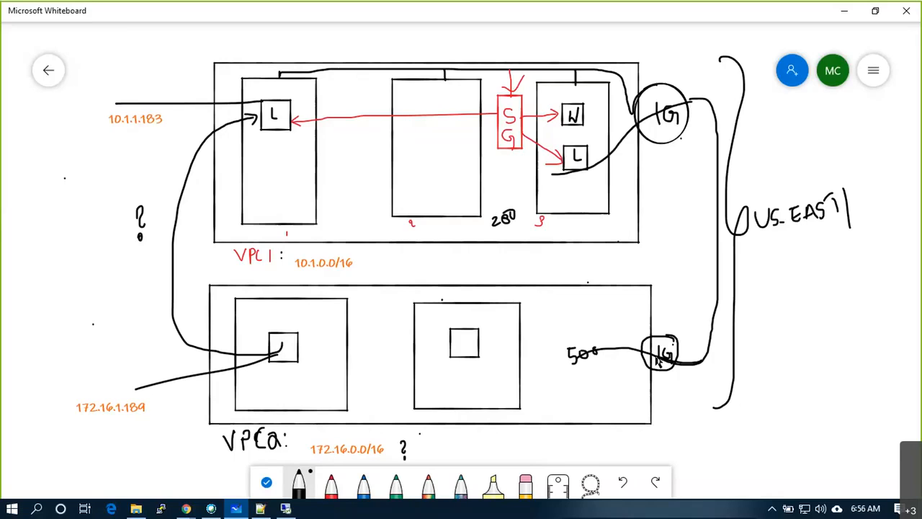
left_click_drag(757, 240, 804, 239)
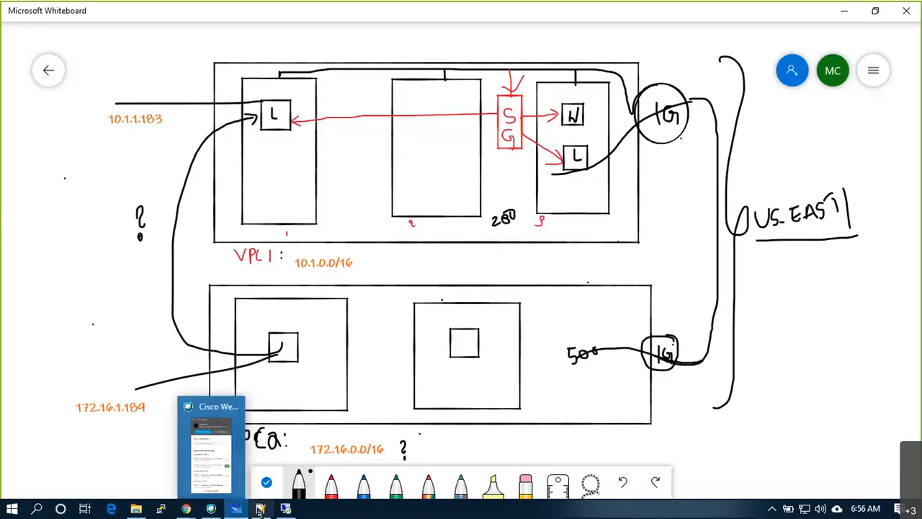
mouse_move(287, 509)
mouse_move(186, 509)
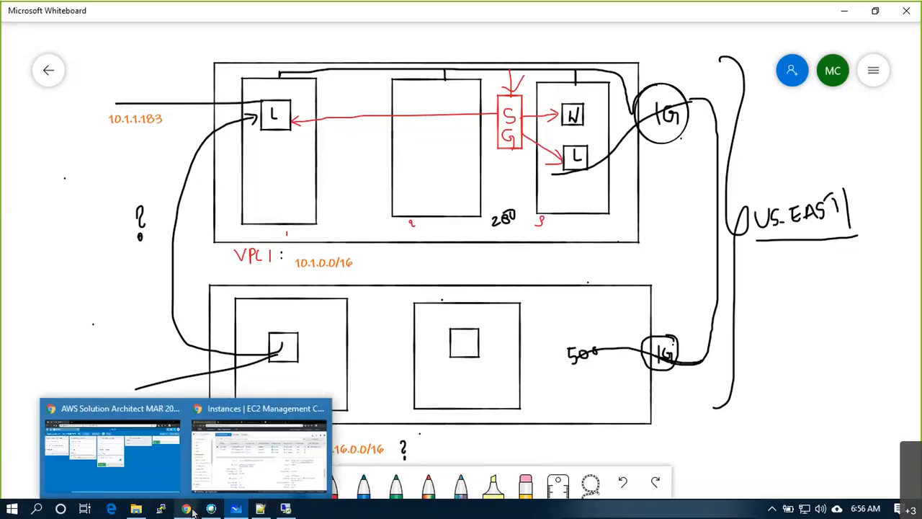
left_click(223, 461)
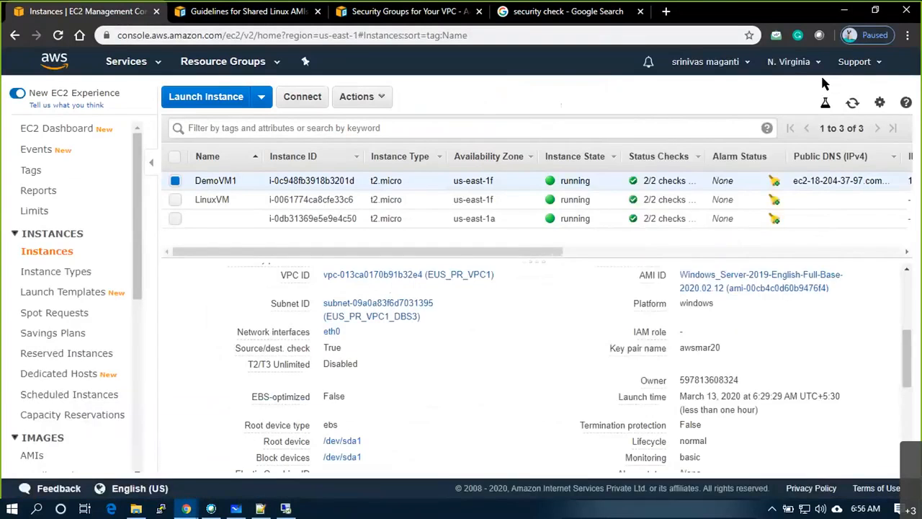
left_click(784, 63)
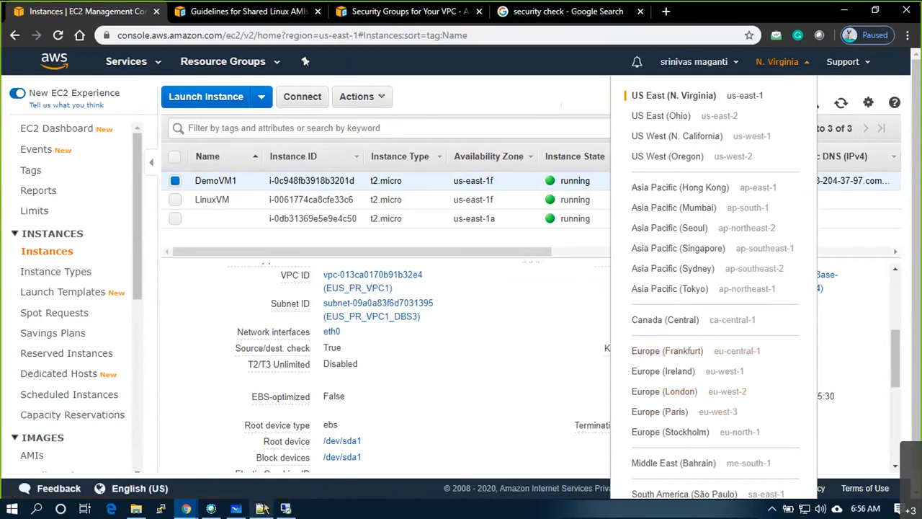
left_click(243, 509)
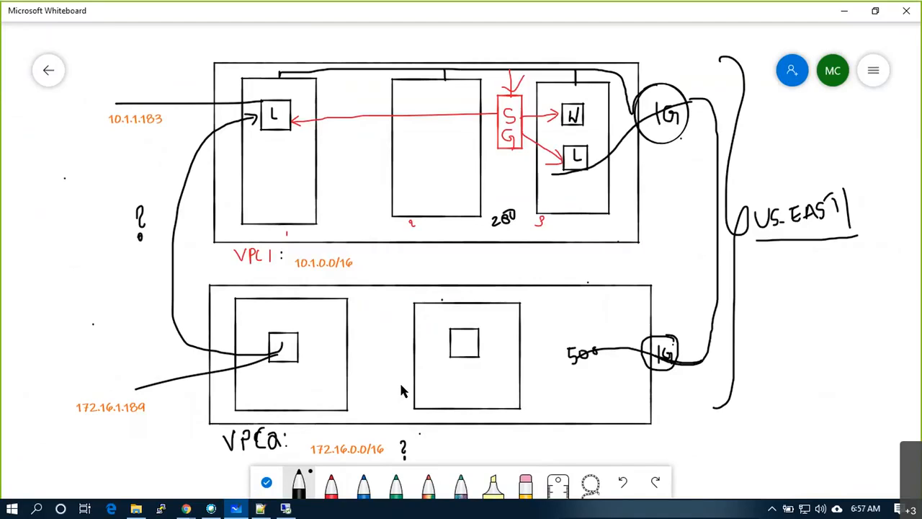
- Add a boxed, ticked 'VPC Peering' note in the left margin, then return to the gallery
right_click(85, 237)
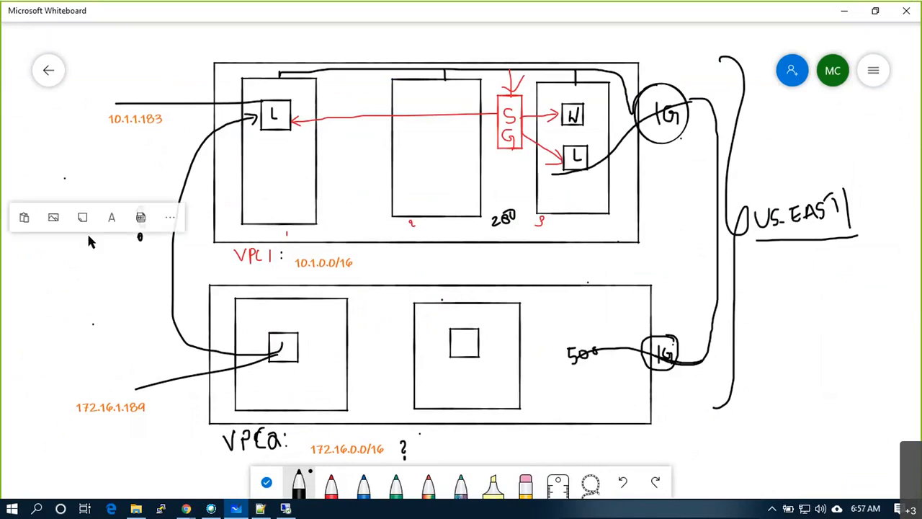
left_click(109, 207)
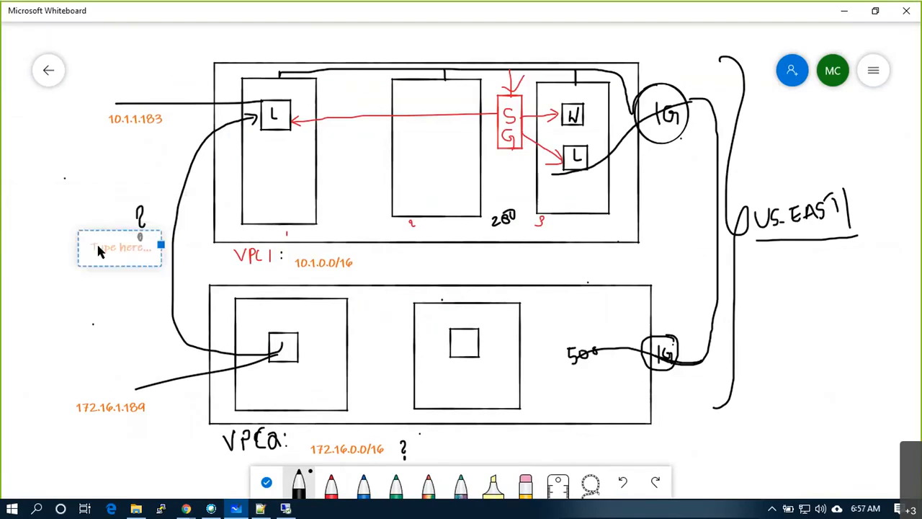
type("VPC")
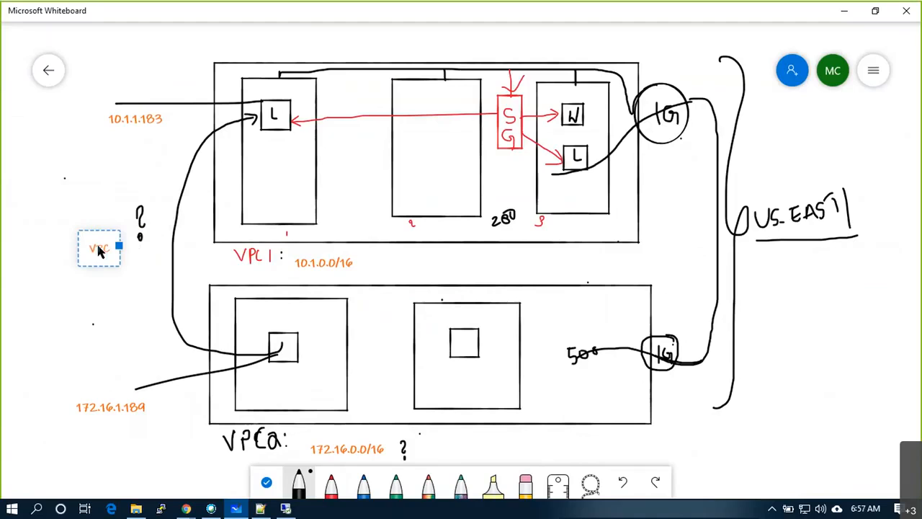
type(" Teering")
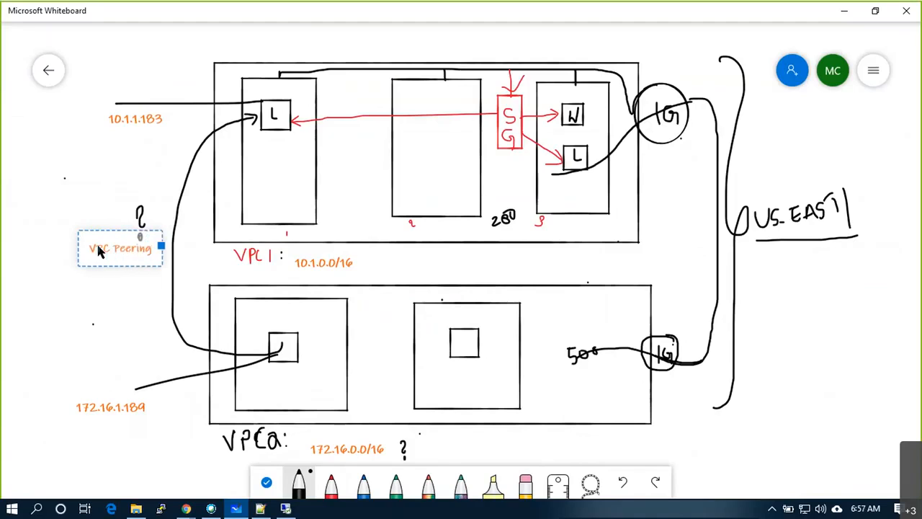
left_click(107, 293)
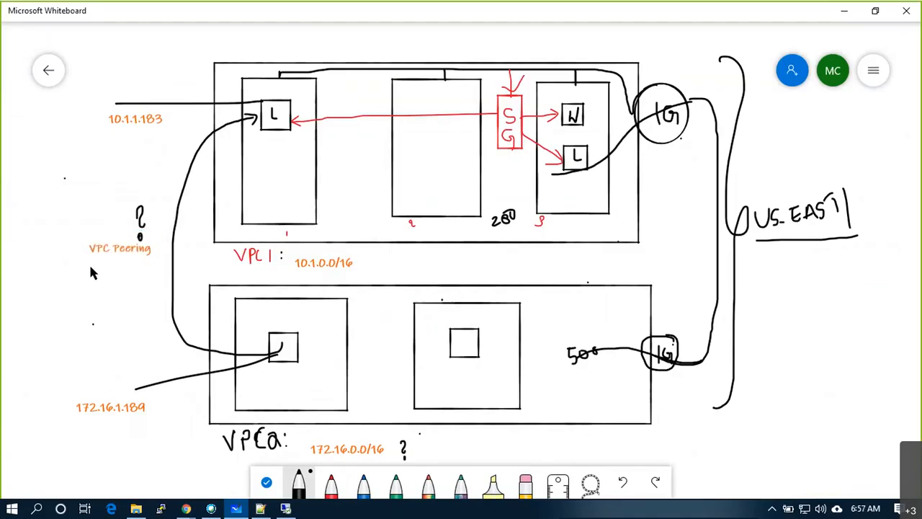
mouse_move(85, 264)
left_mouse_down()
mouse_move(158, 264)
mouse_move(159, 240)
mouse_move(83, 232)
mouse_move(81, 265)
left_mouse_up()
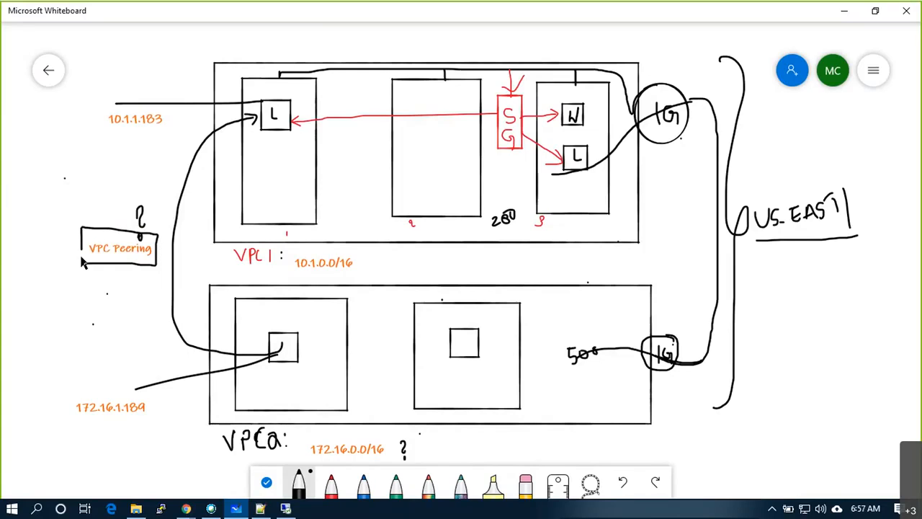
left_click_drag(64, 236, 115, 191)
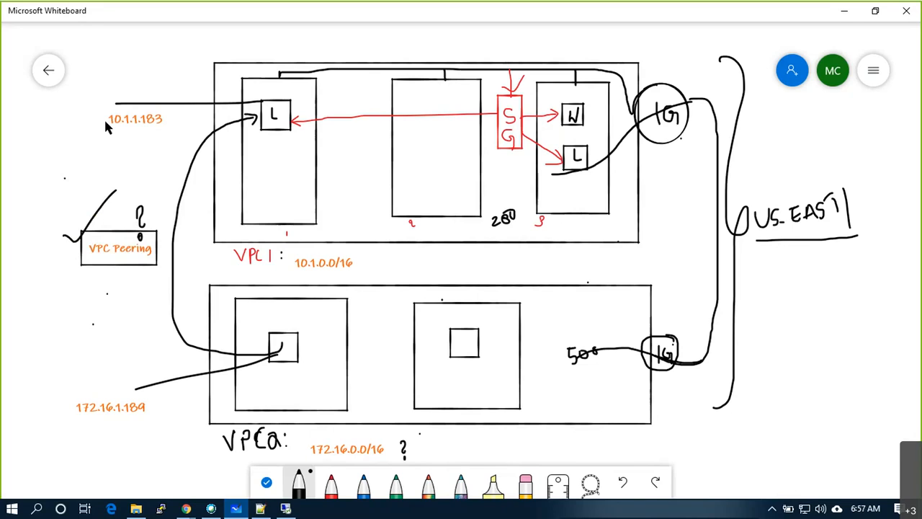
left_click(59, 76)
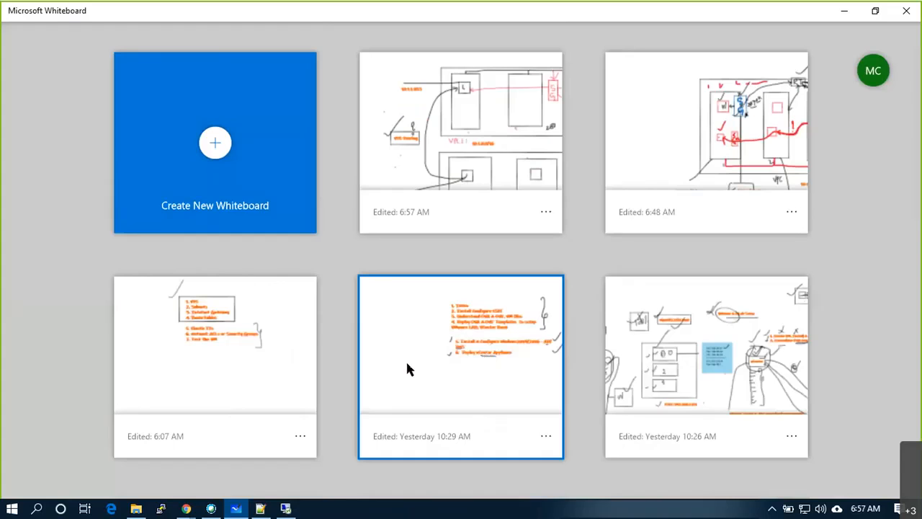
- Open the checklist board, tick items 5 and 7, and strike through Network ACL
left_click(430, 334)
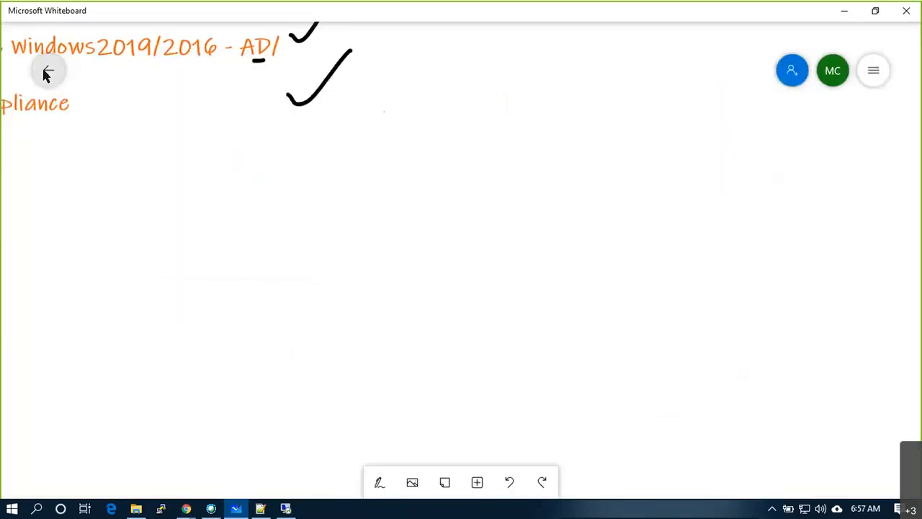
left_click(45, 74)
left_click(237, 336)
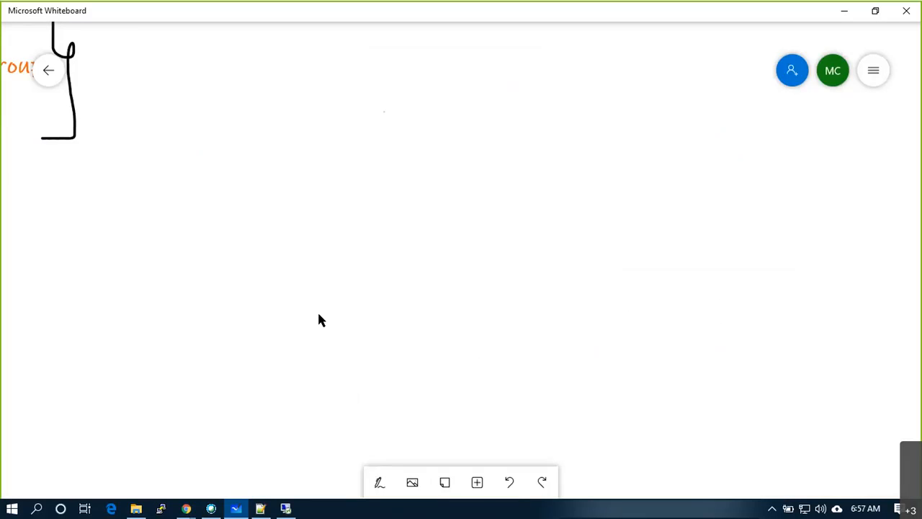
left_click_drag(318, 314, 747, 410)
left_click_drag(269, 276, 238, 332)
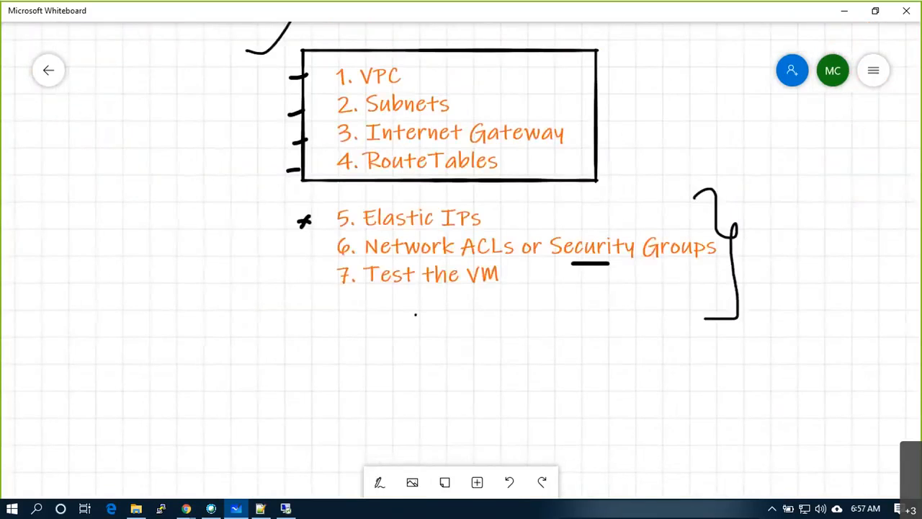
scroll(160, 281, "down", 4)
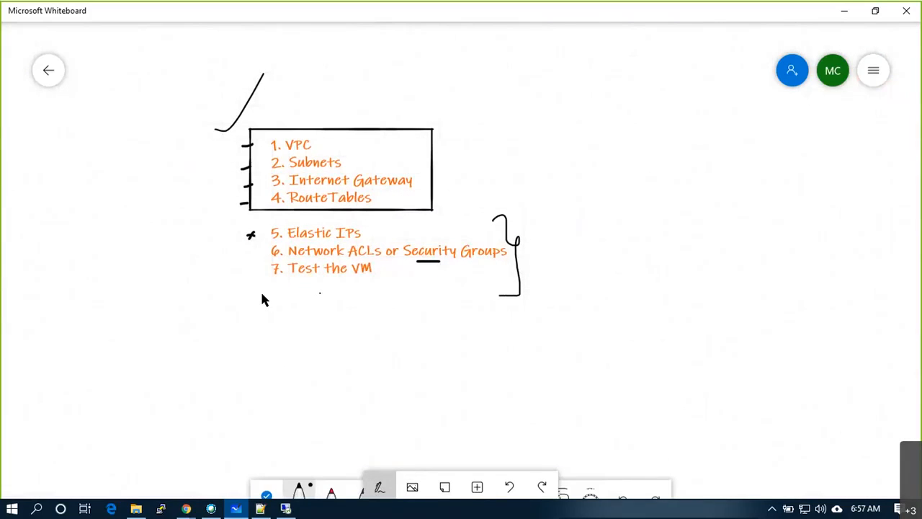
left_click_drag(243, 235, 267, 217)
left_click_drag(289, 251, 373, 251)
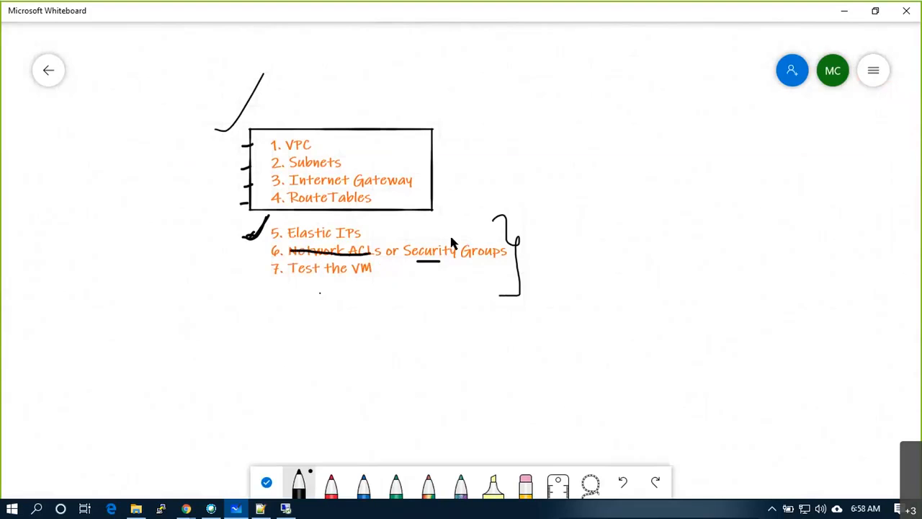
left_click_drag(451, 237, 482, 214)
left_click_drag(239, 278, 271, 241)
- Add item '8. Private vs Public Access within VPC' below the list
right_click(281, 299)
left_click(300, 269)
type("8")
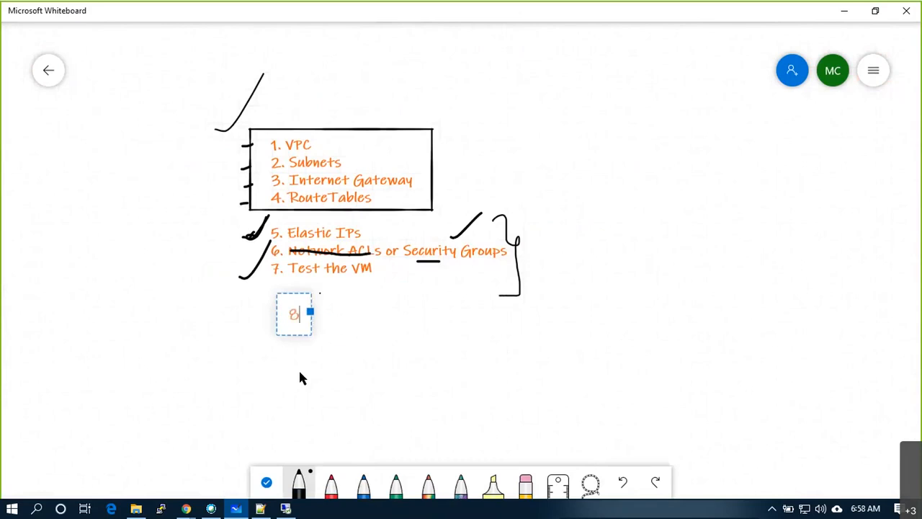
type(". N")
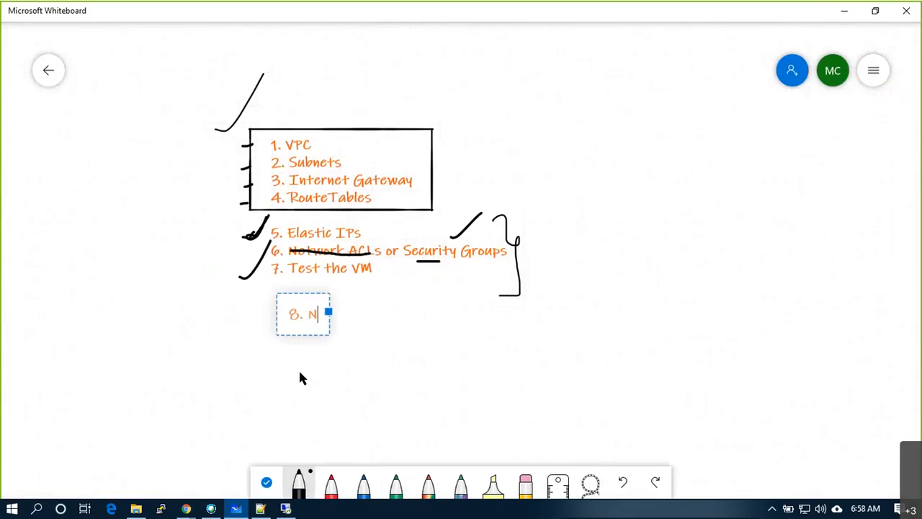
key("BackSpace")
type("Priv")
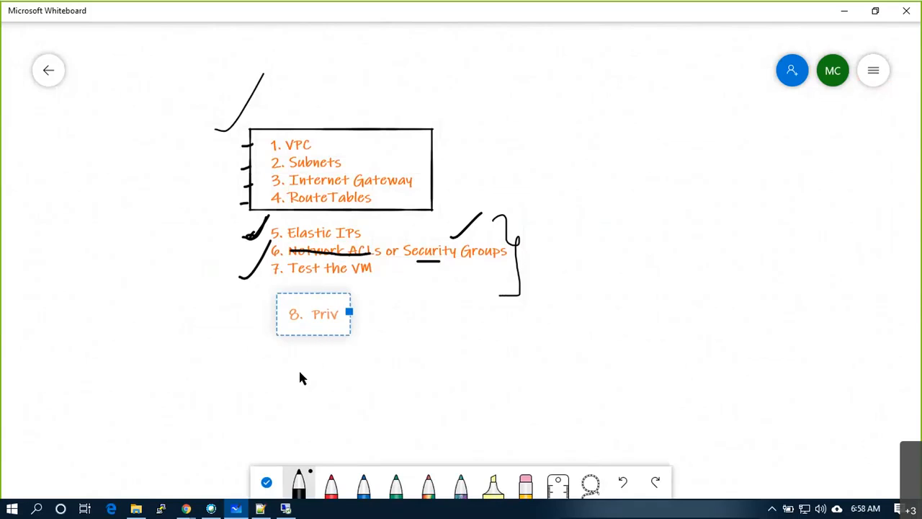
type("ate vs Pub")
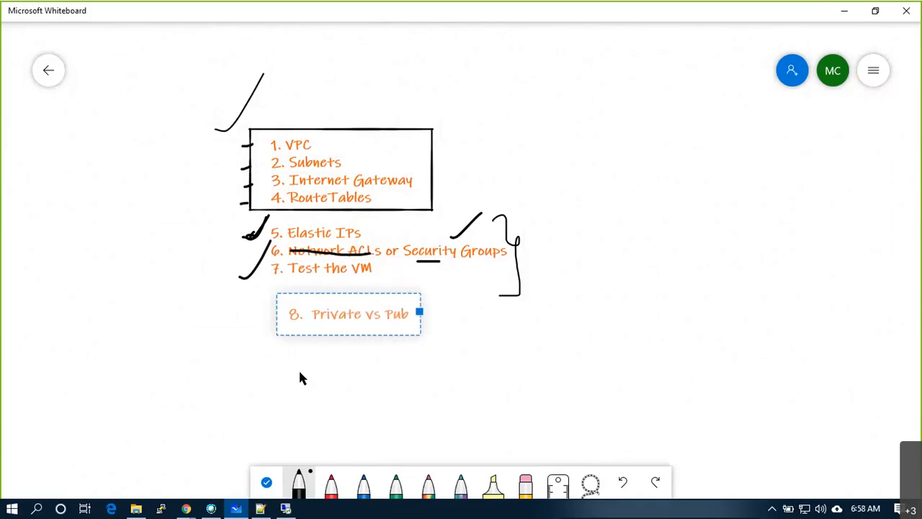
type("lic Acc")
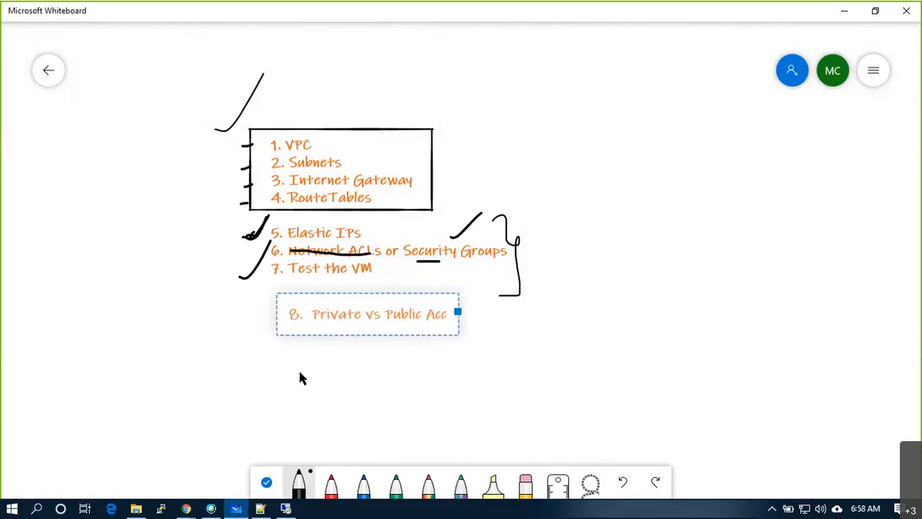
type("ess within VPC")
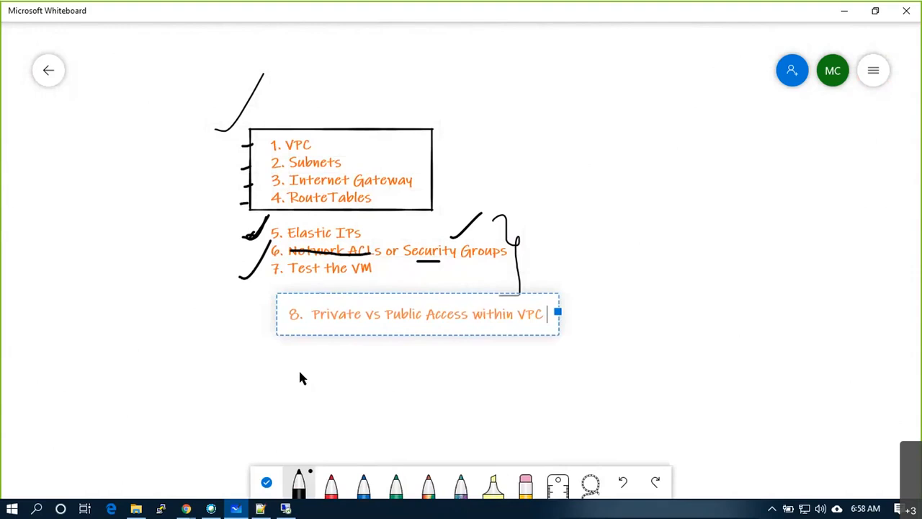
left_click(330, 368)
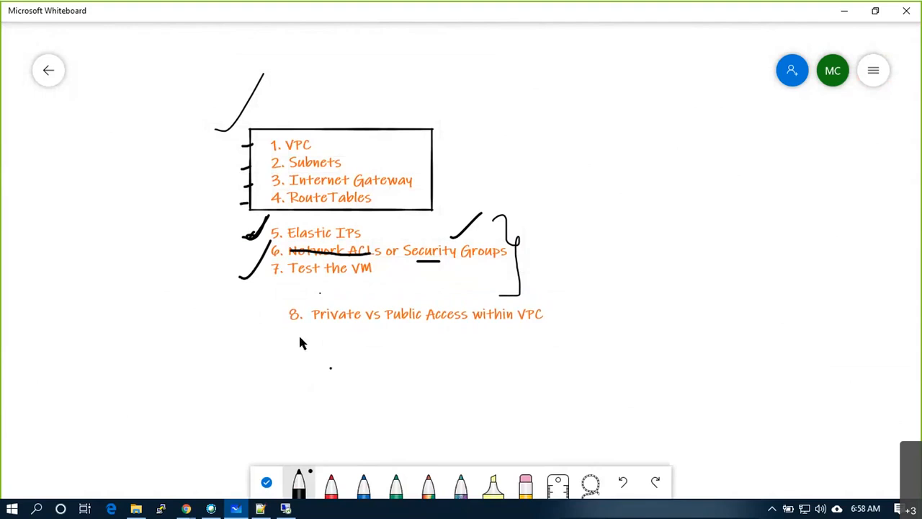
- Add item '9. Key Pairs' and tick off items 8 and 9
right_click(300, 342)
left_click(313, 303)
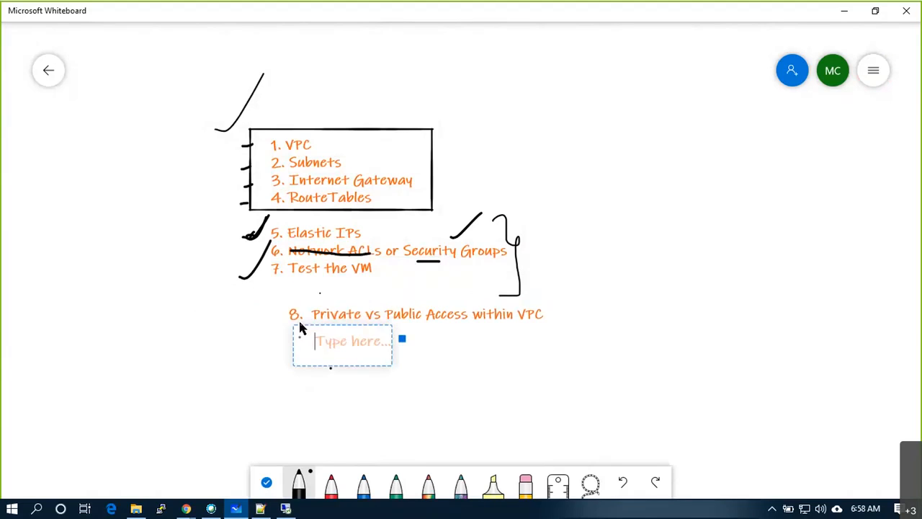
type("9. ")
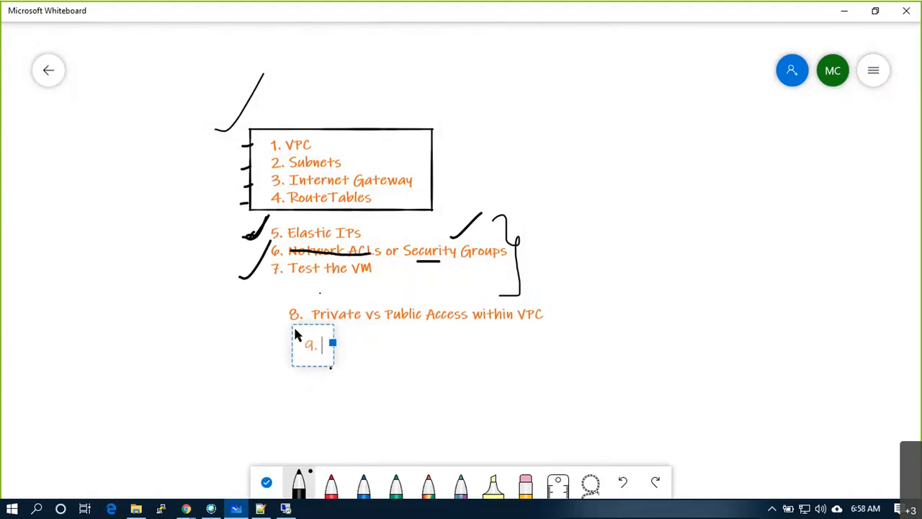
type("Ke")
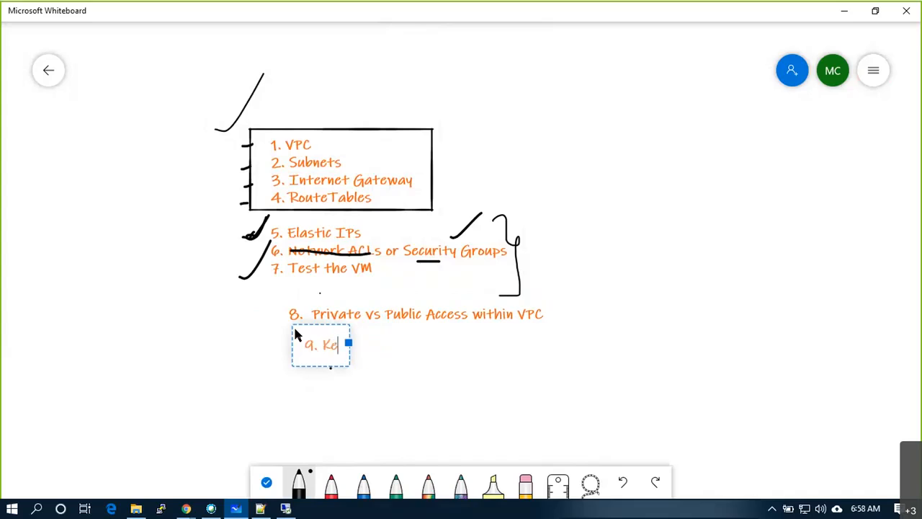
type("y Pairs")
left_click(301, 382)
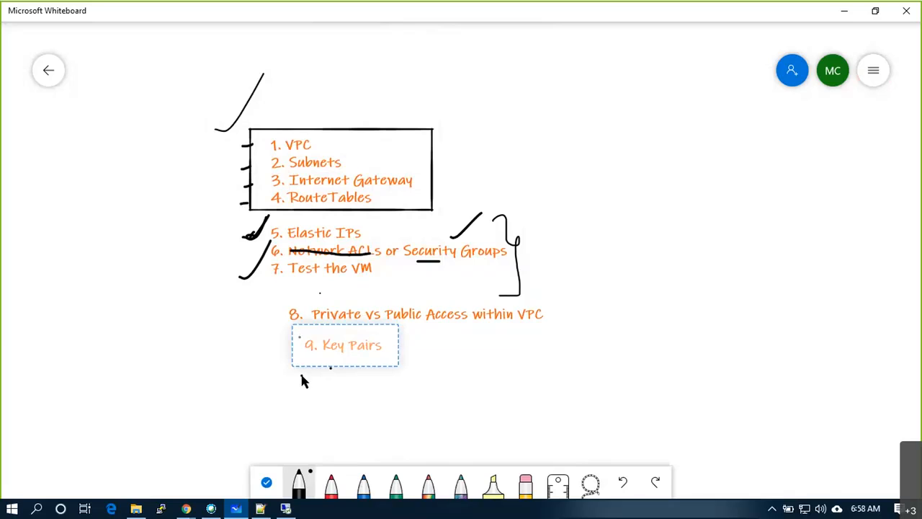
left_click_drag(404, 348, 416, 344)
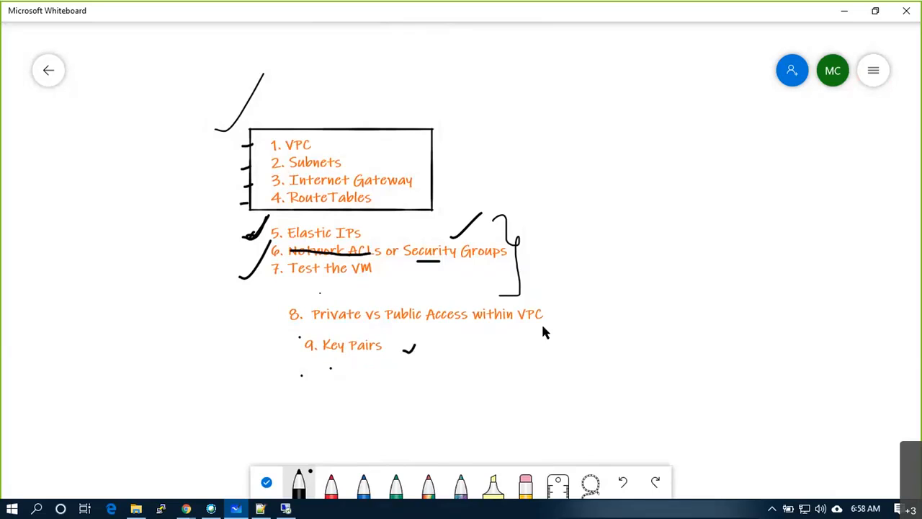
left_click_drag(551, 311, 562, 304)
- Clear the canvas and add a 'VPC Peering !' text title at the top, boxed in pen
left_click(882, 72)
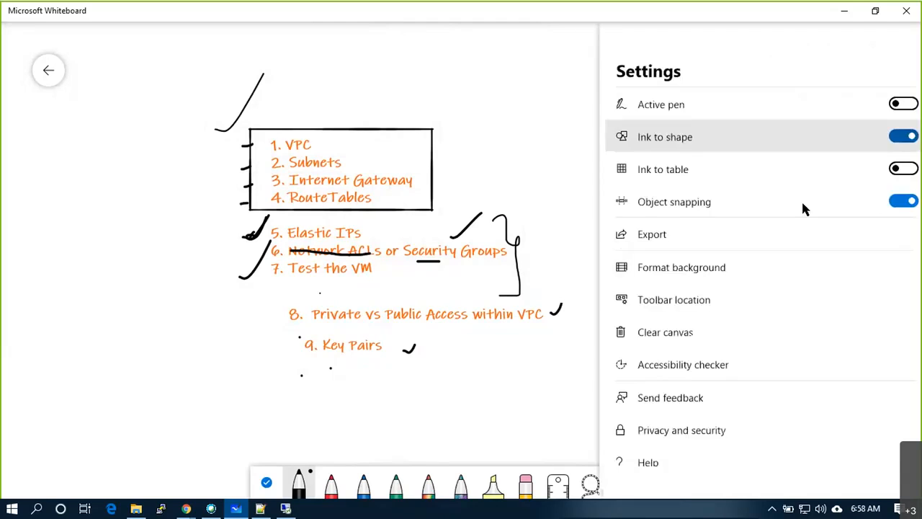
left_click(721, 332)
right_click(430, 63)
left_click(443, 43)
type("VPC P")
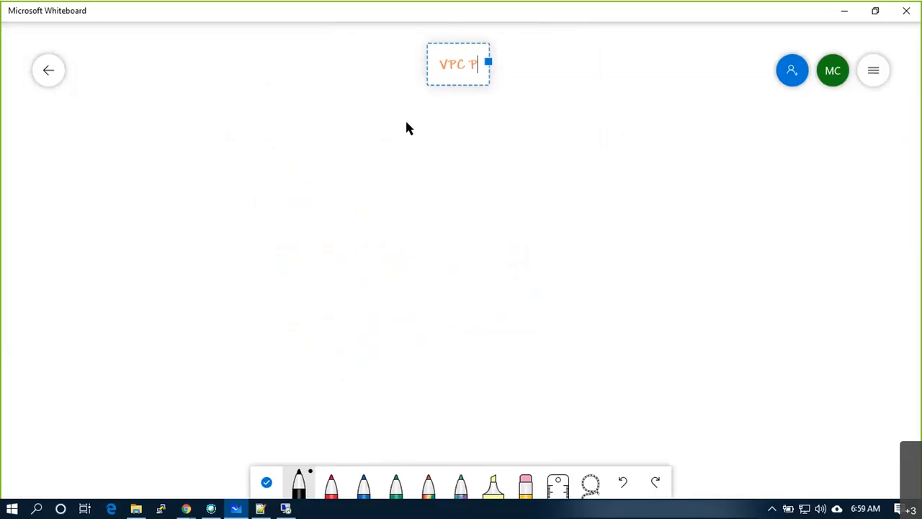
type("eering !")
left_click(414, 120)
mouse_move(424, 49)
left_mouse_down()
mouse_move(424, 75)
mouse_move(507, 83)
mouse_move(540, 73)
mouse_move(529, 45)
mouse_move(424, 47)
left_mouse_up()
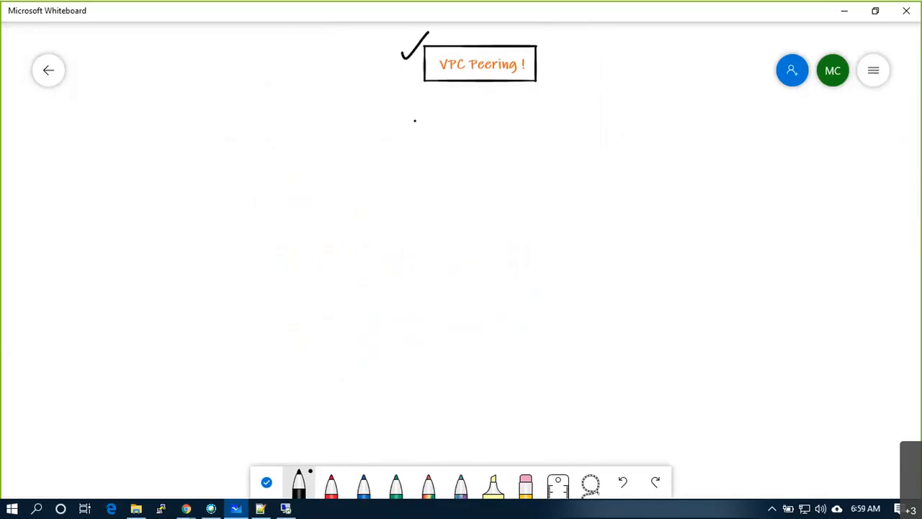